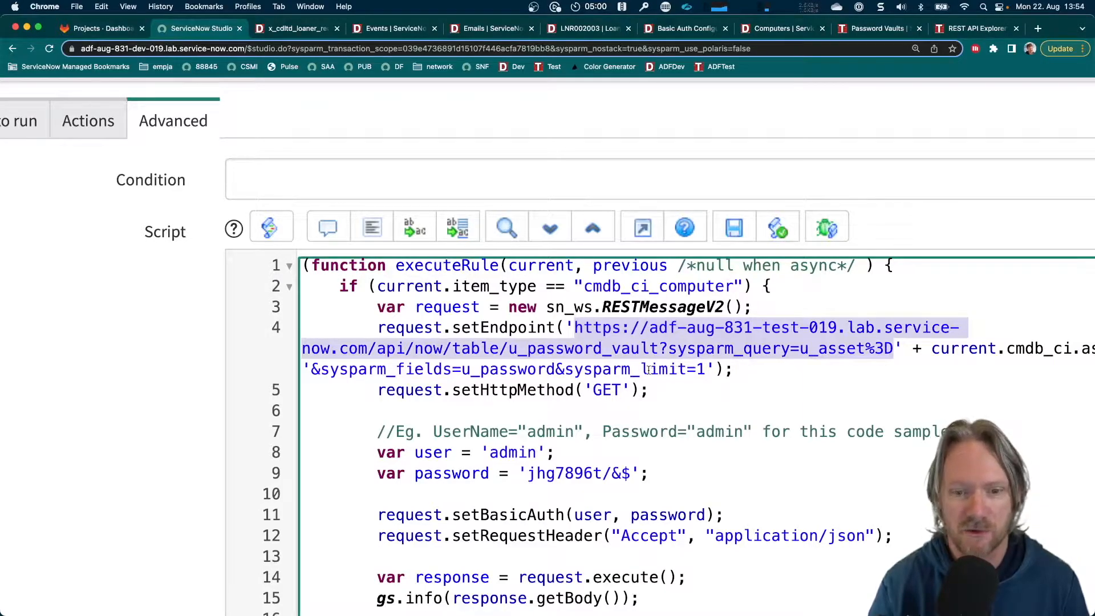
Examine the hard-coded credentials and password logging in the Retrieved Credentials business rule, plus the loaner email script and the Password Vaults list
scroll(649, 370, "down", 1)
left_click_drag(374, 414, 660, 435)
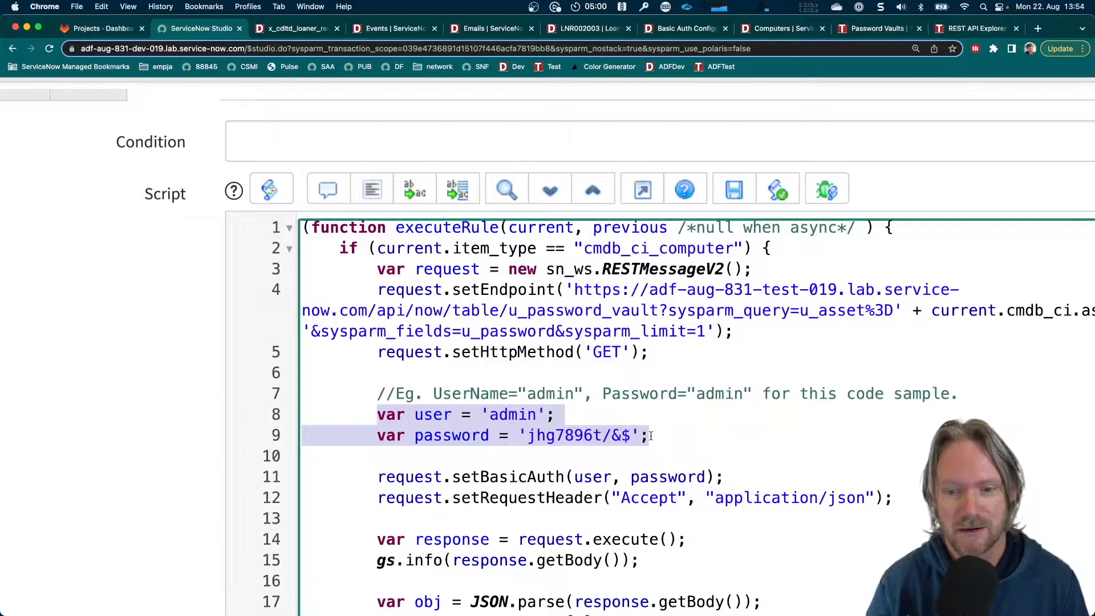
scroll(650, 436, "down", 3)
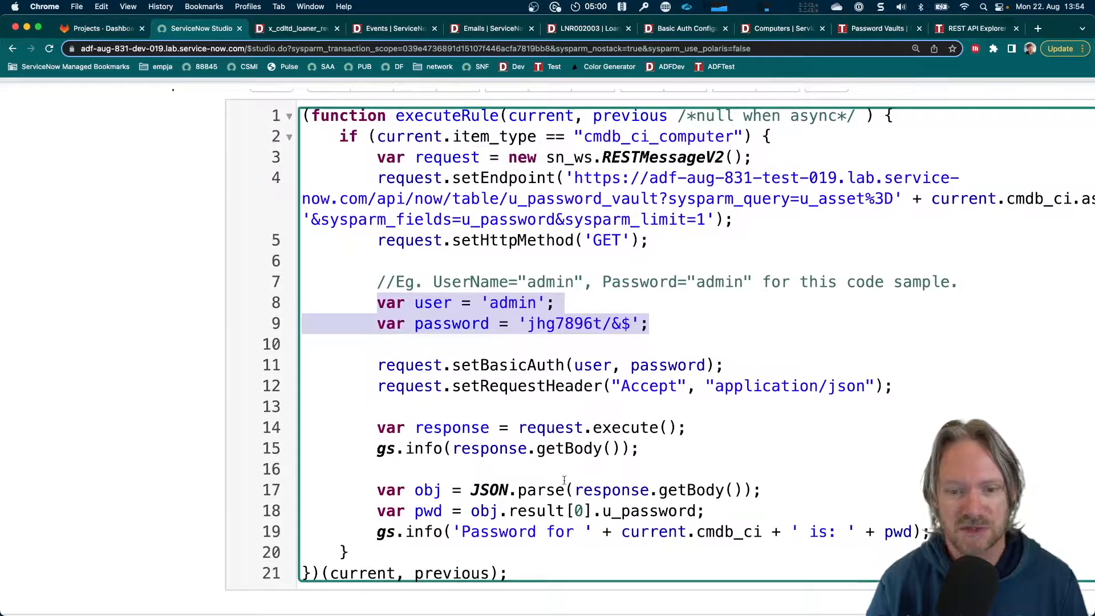
left_click_drag(460, 531, 929, 531)
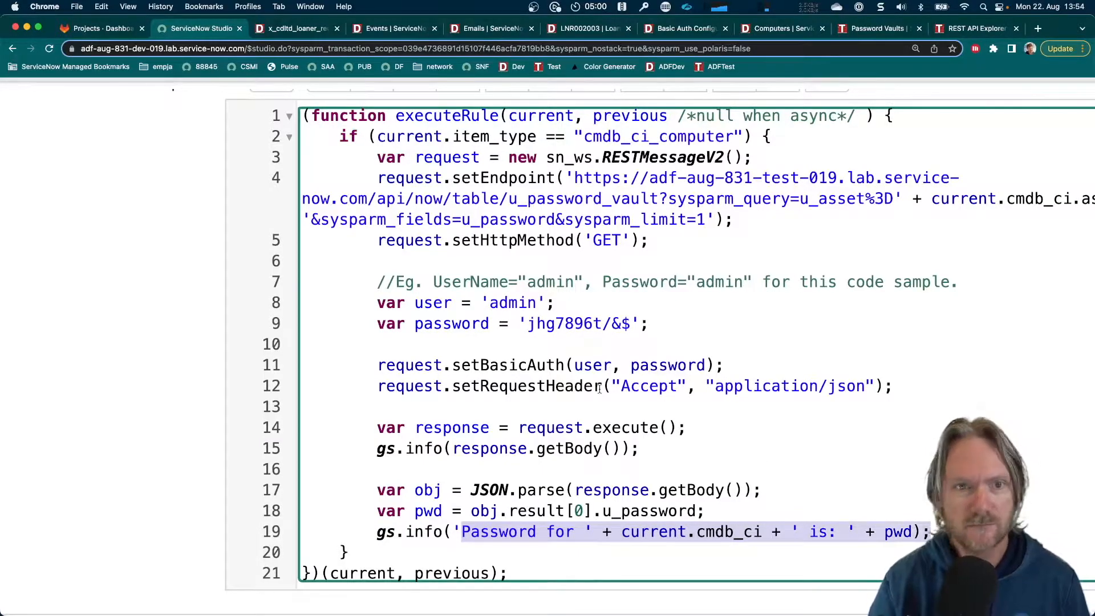
key("super+0")
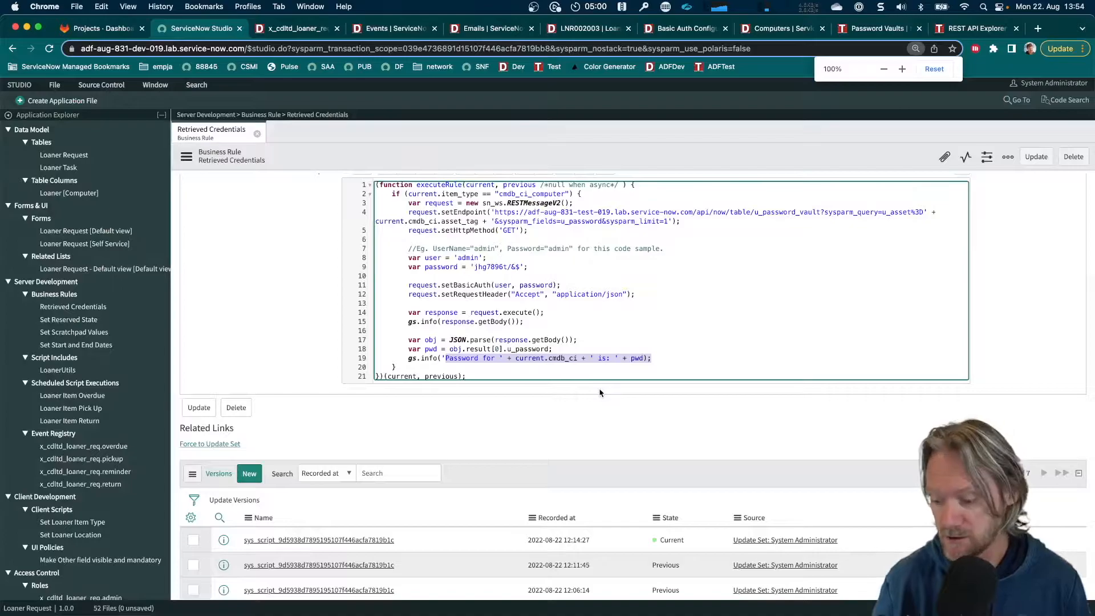
key("super+equal")
key("super+equal")
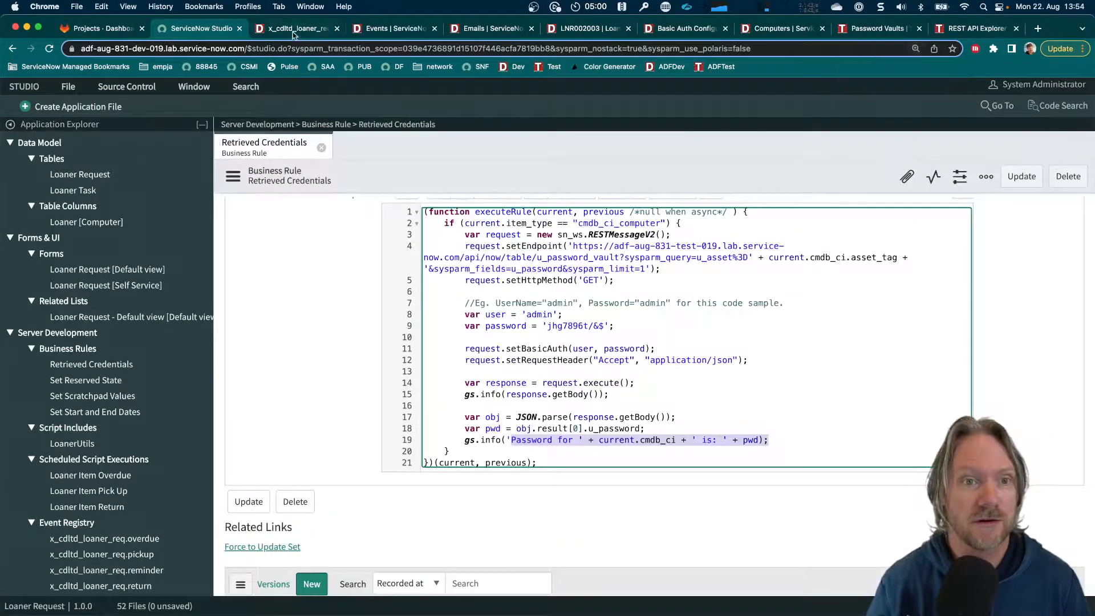
left_click(296, 28)
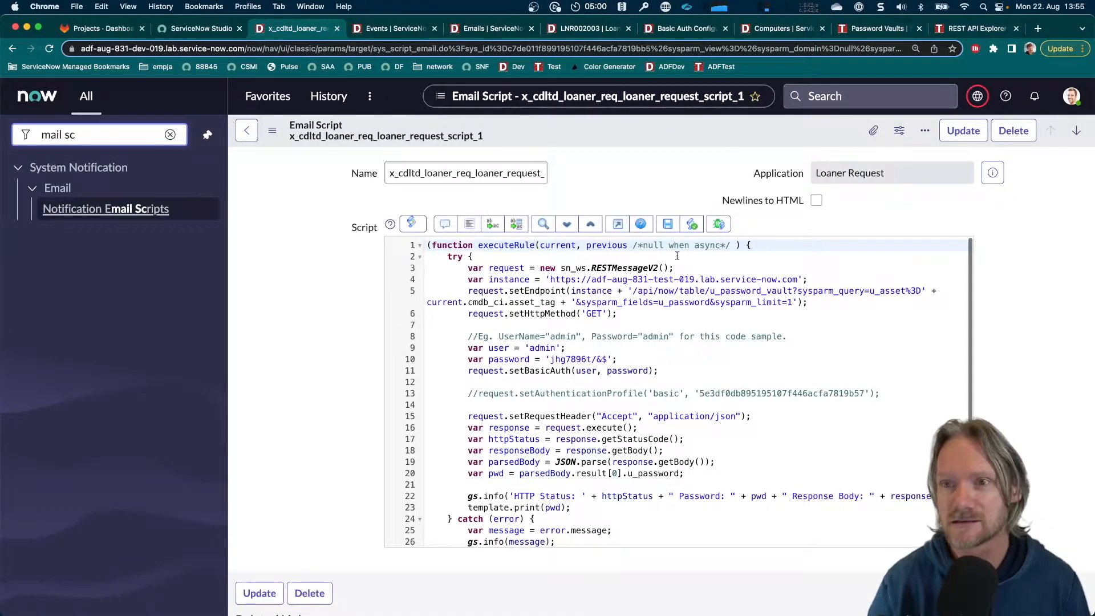
left_click(867, 30)
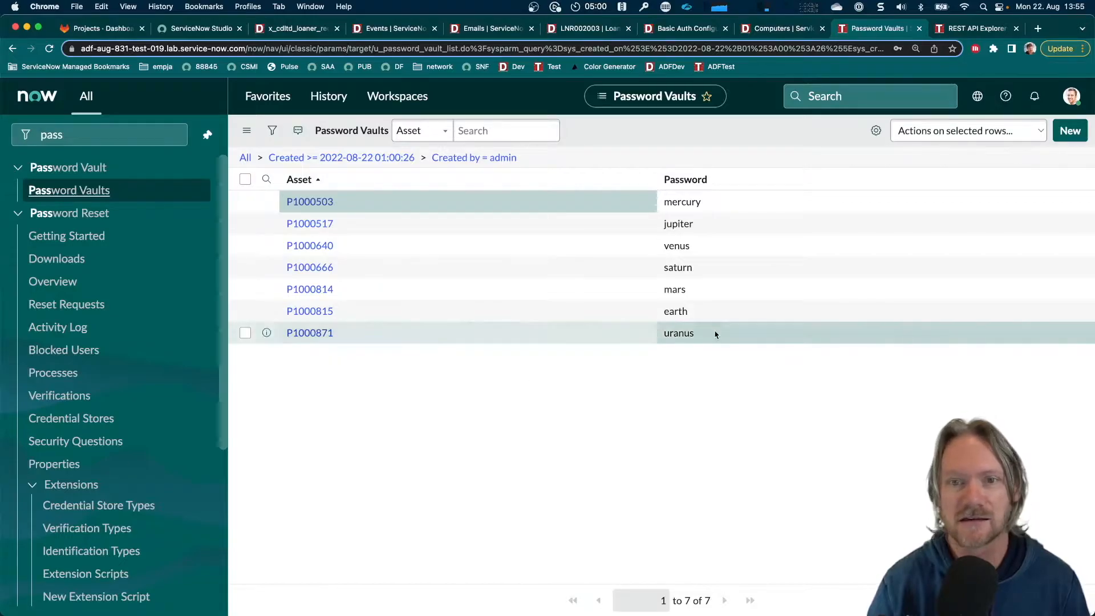
In the test instance's REST API Explorer, set sysparm_query to u_asset=P1000814 for the Password Vault table's GET request
left_click(968, 32)
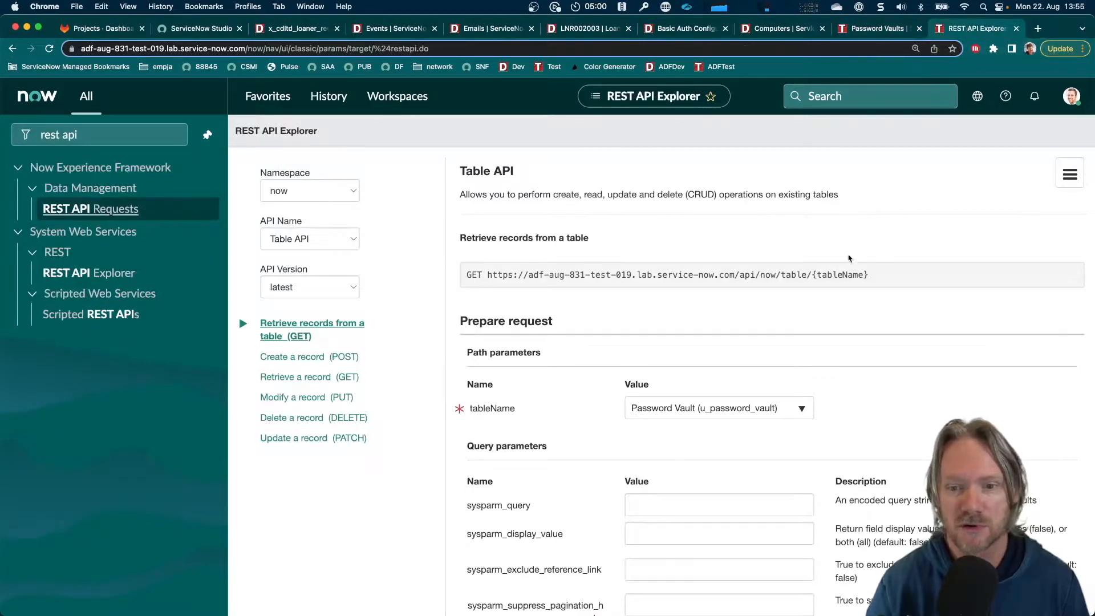
scroll(844, 381, "down", 3)
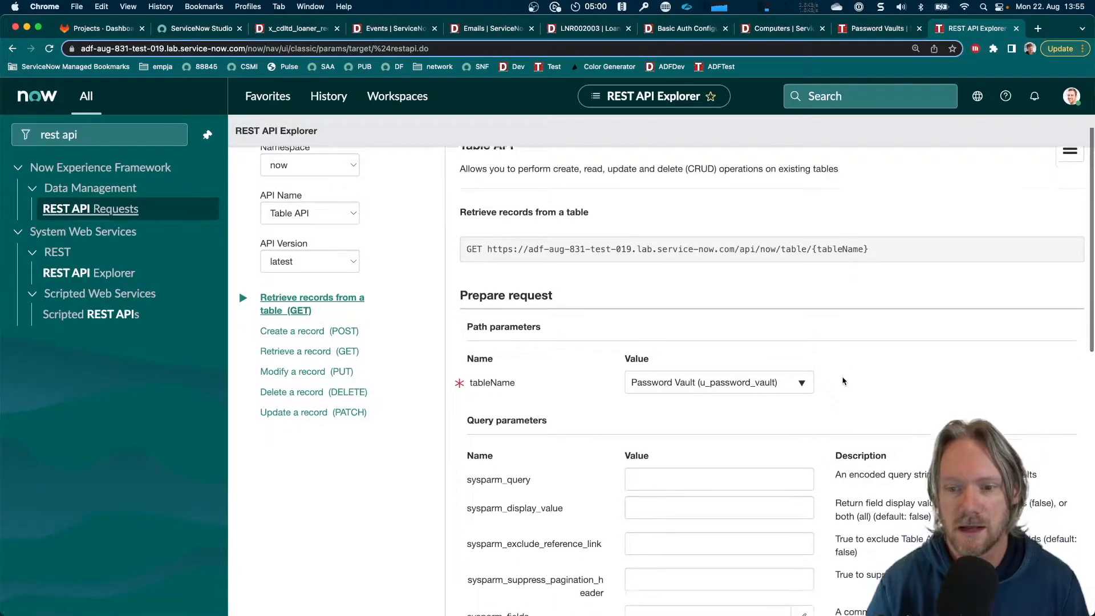
scroll(843, 381, "down", 5)
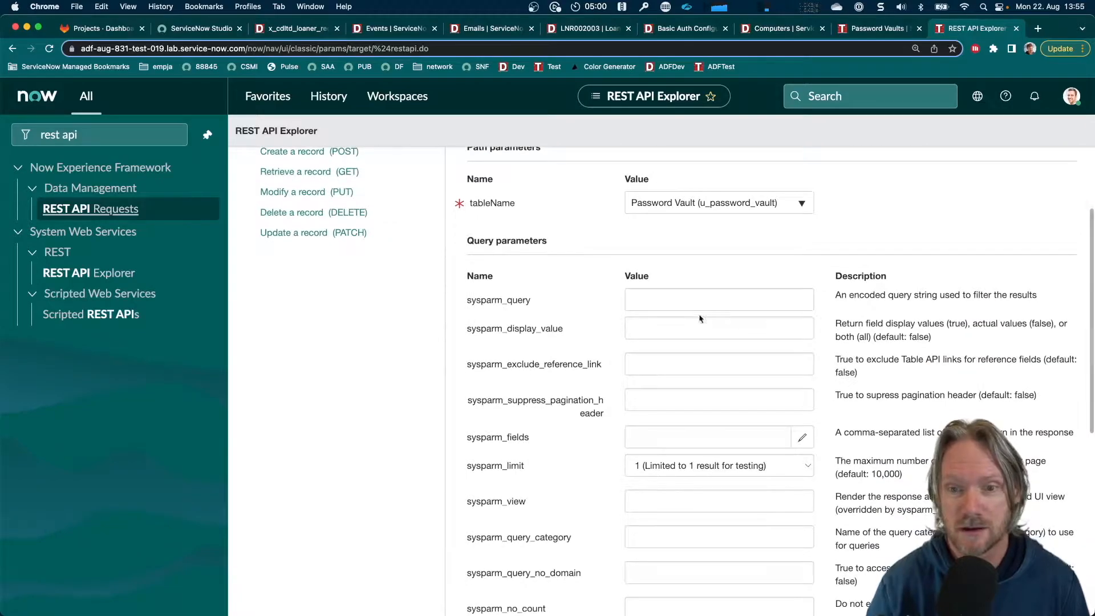
left_click(706, 299)
left_click(706, 329)
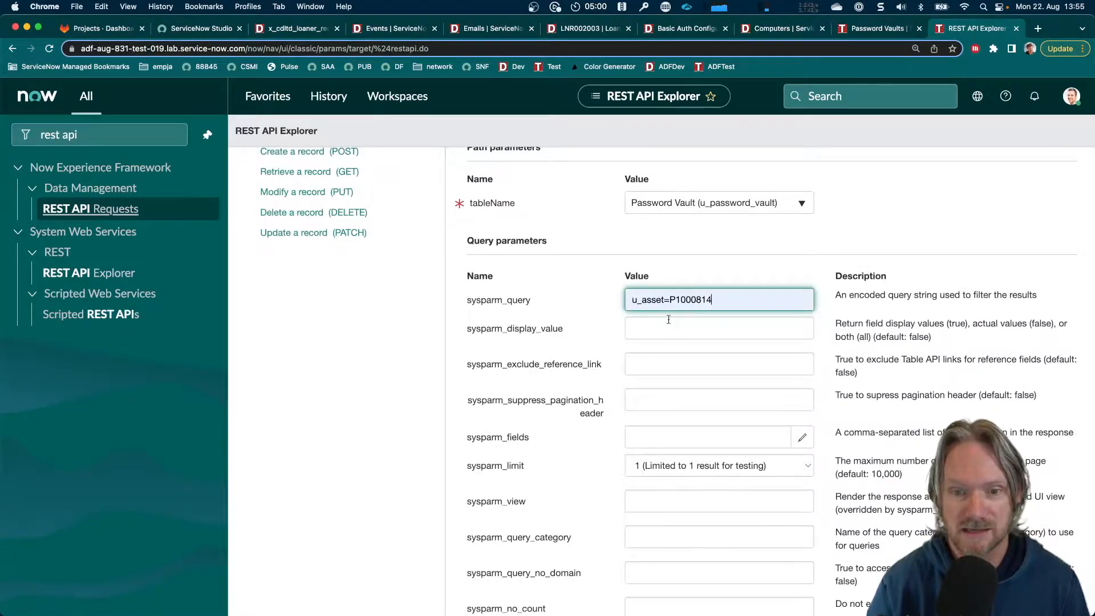
Configure sysparm_fields so that the request returns only the Password field
scroll(671, 392, "down", 2)
left_click(802, 391)
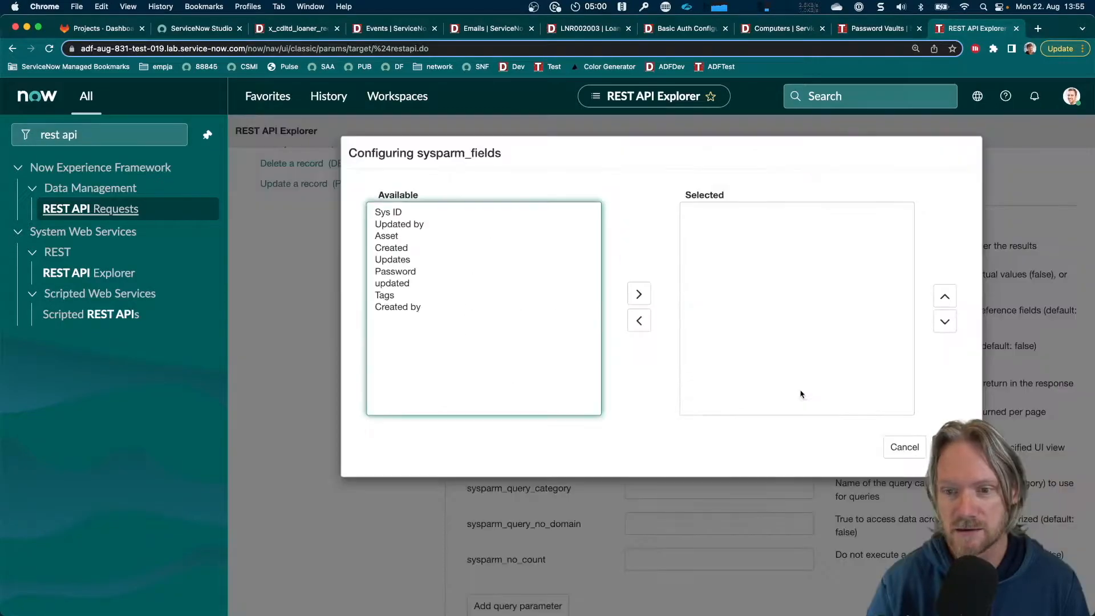
left_click(405, 272)
left_click(639, 293)
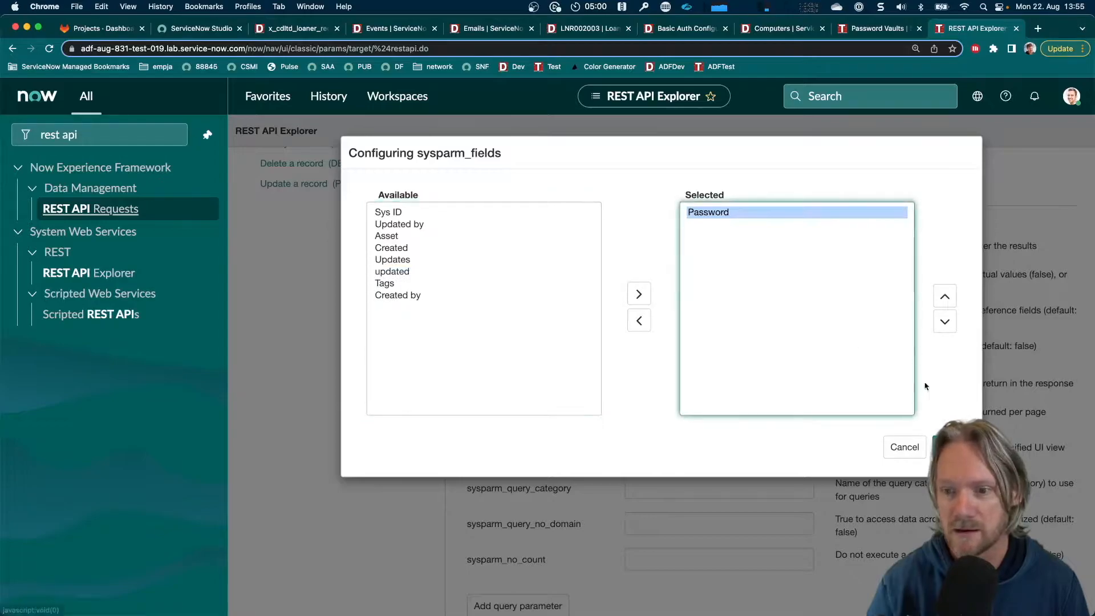
left_click(951, 447)
Send the GET request to the Password Vault table and review the response status and body
scroll(801, 409, "down", 3)
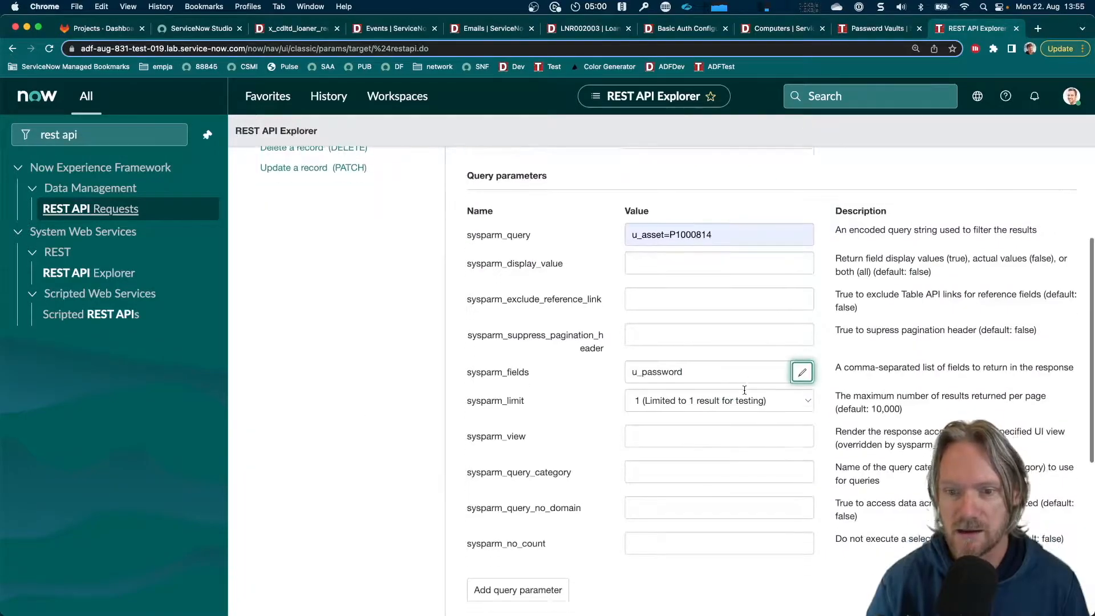
scroll(726, 350, "down", 6)
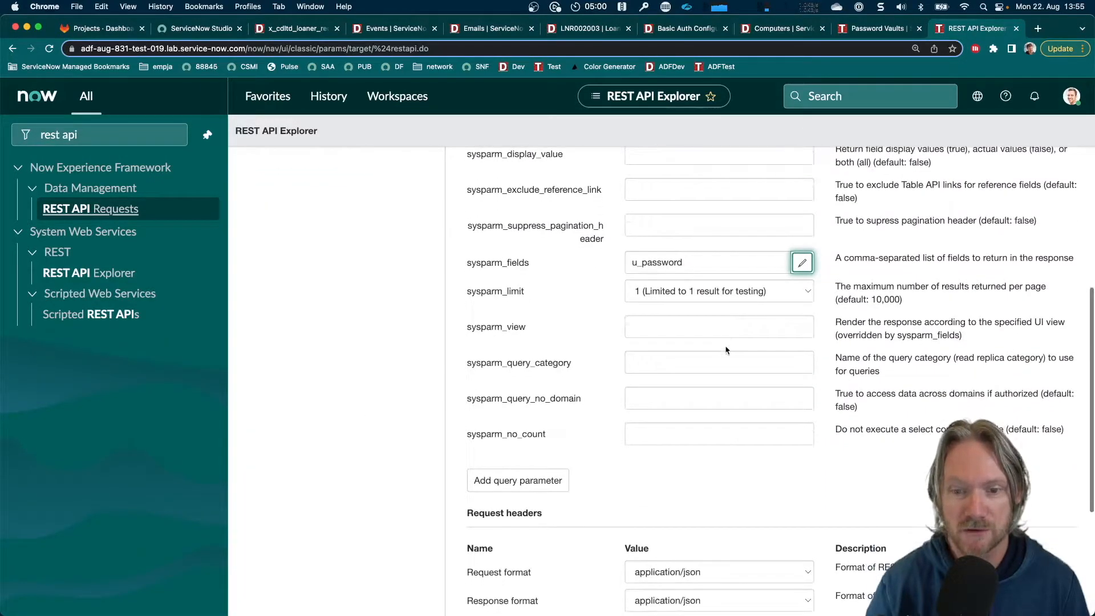
scroll(726, 346, "down", 4)
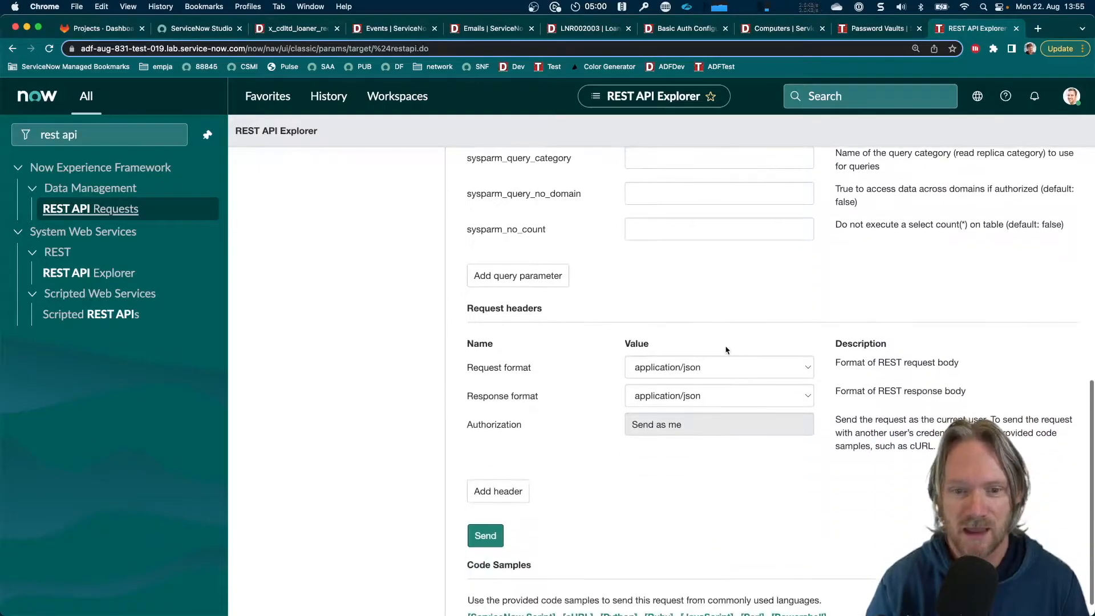
left_click(485, 516)
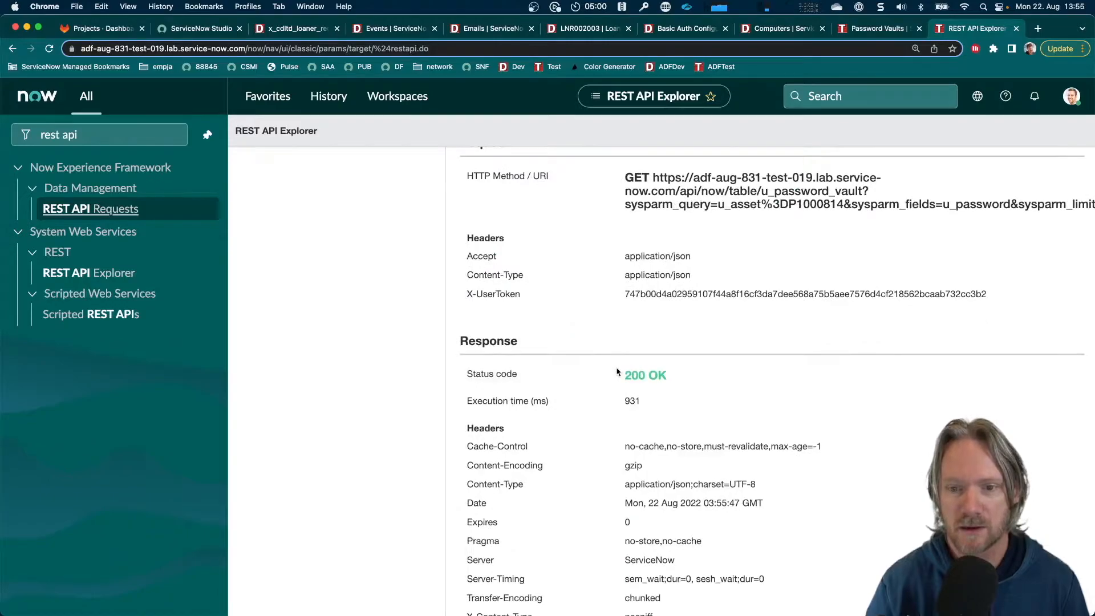
scroll(707, 343, "down", 5)
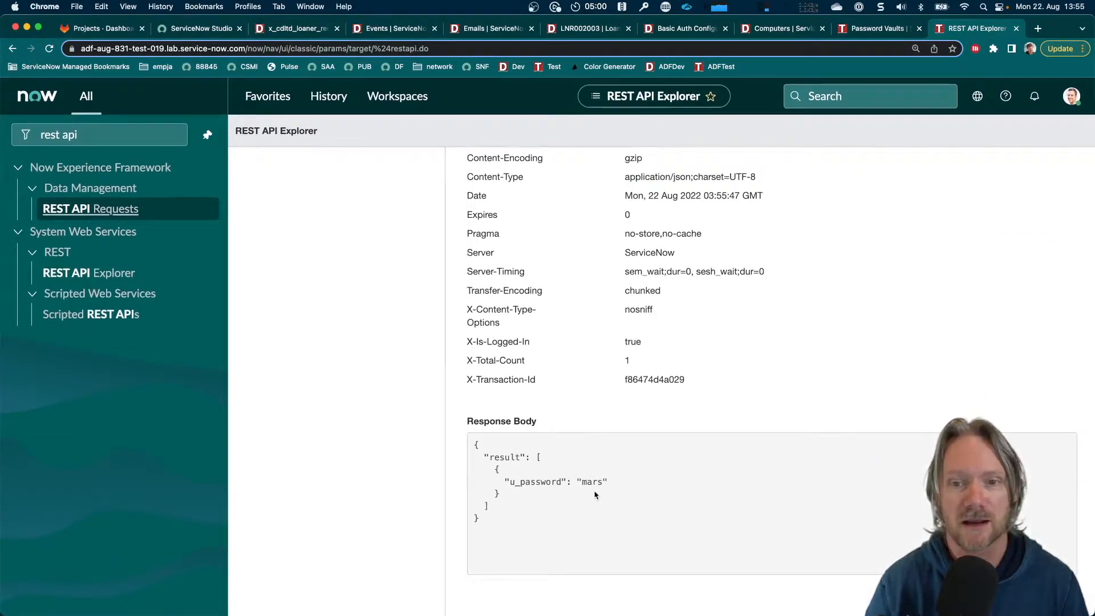
Open the request's ServiceNow Script code sample, examine its user and password variables, and close the sample
scroll(595, 495, "up", 10)
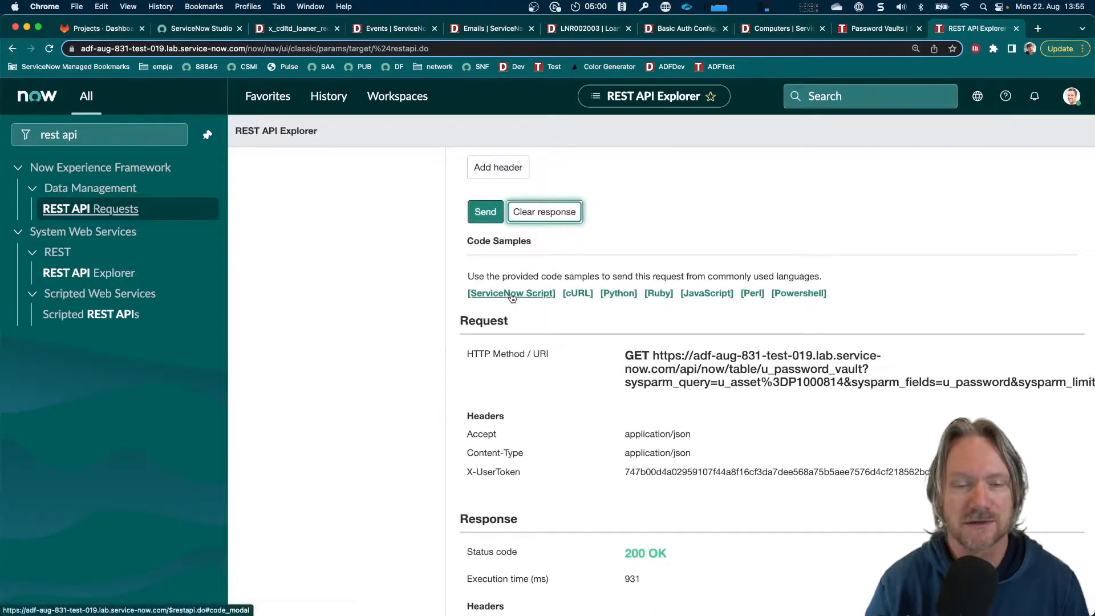
left_click(512, 291)
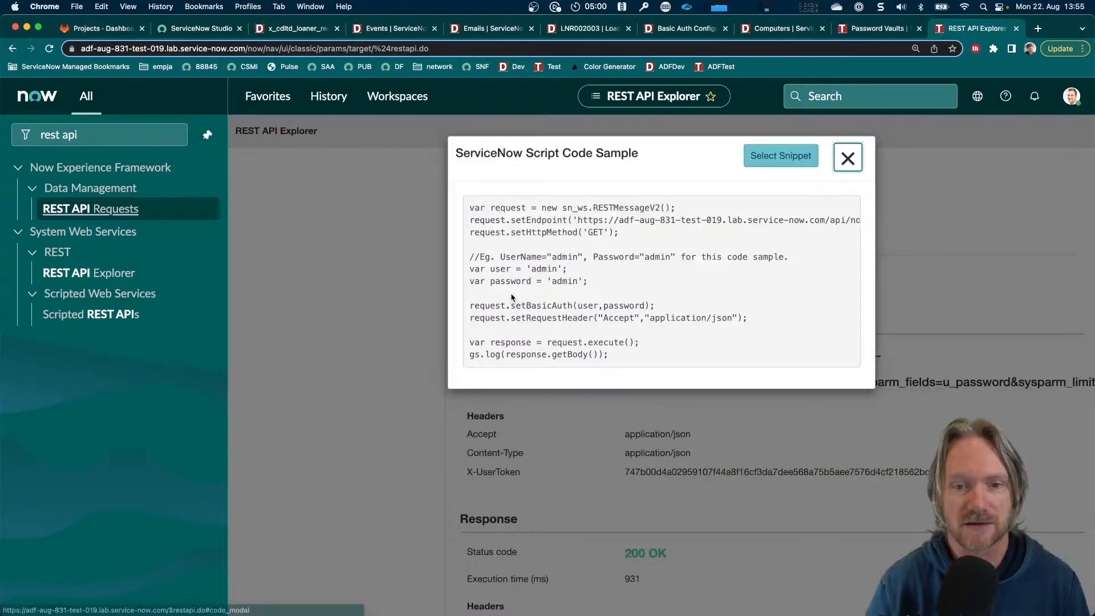
left_click(753, 159)
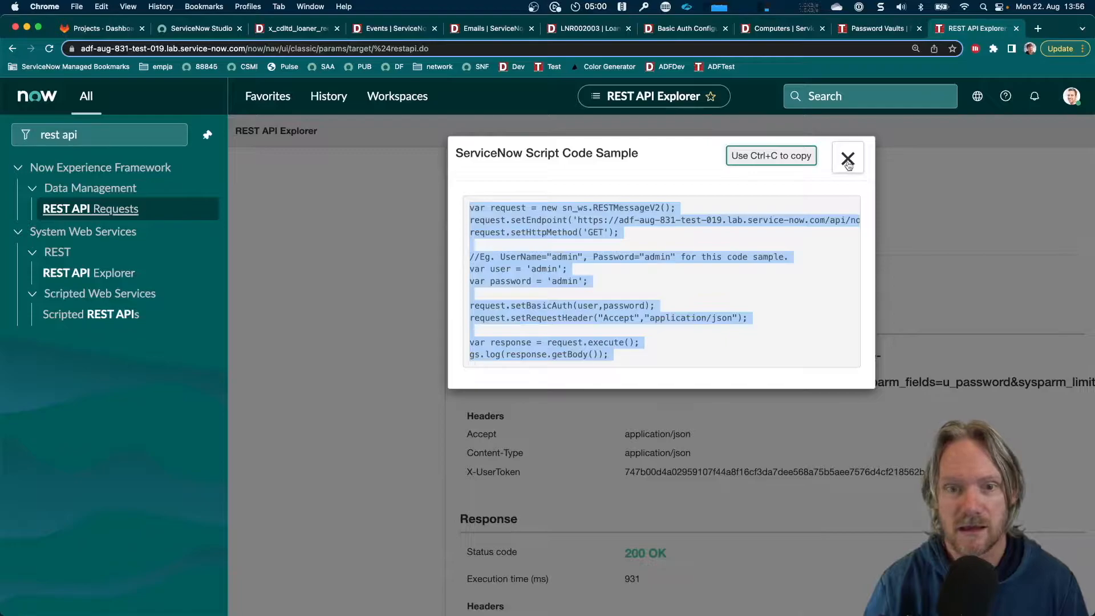
left_click(697, 253)
key("super+plus")
key("super+plus")
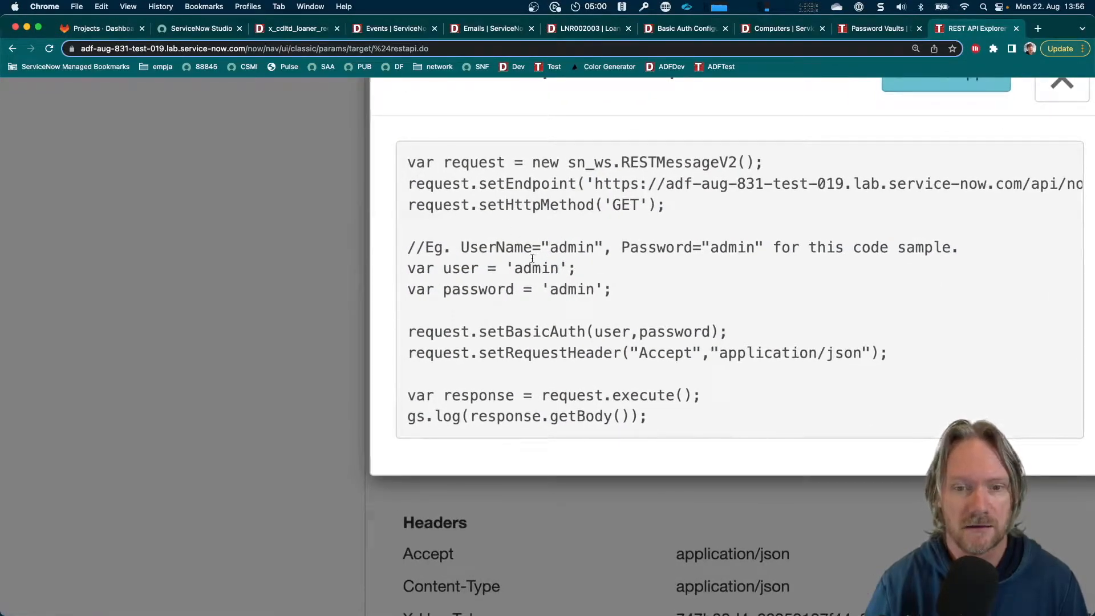
left_click_drag(407, 268, 624, 292)
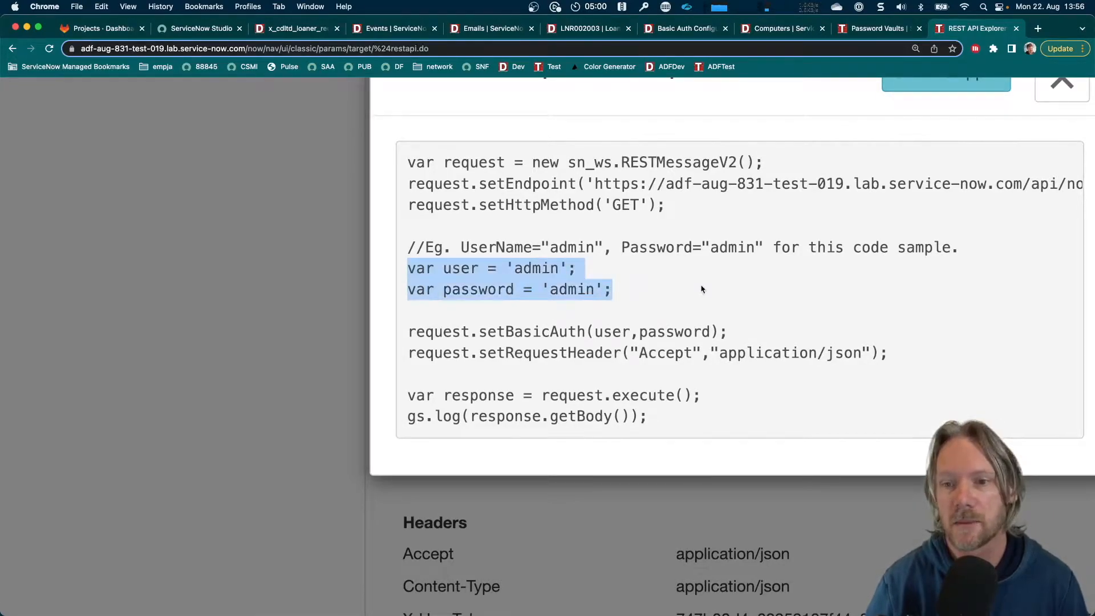
key("super+0")
left_click(849, 158)
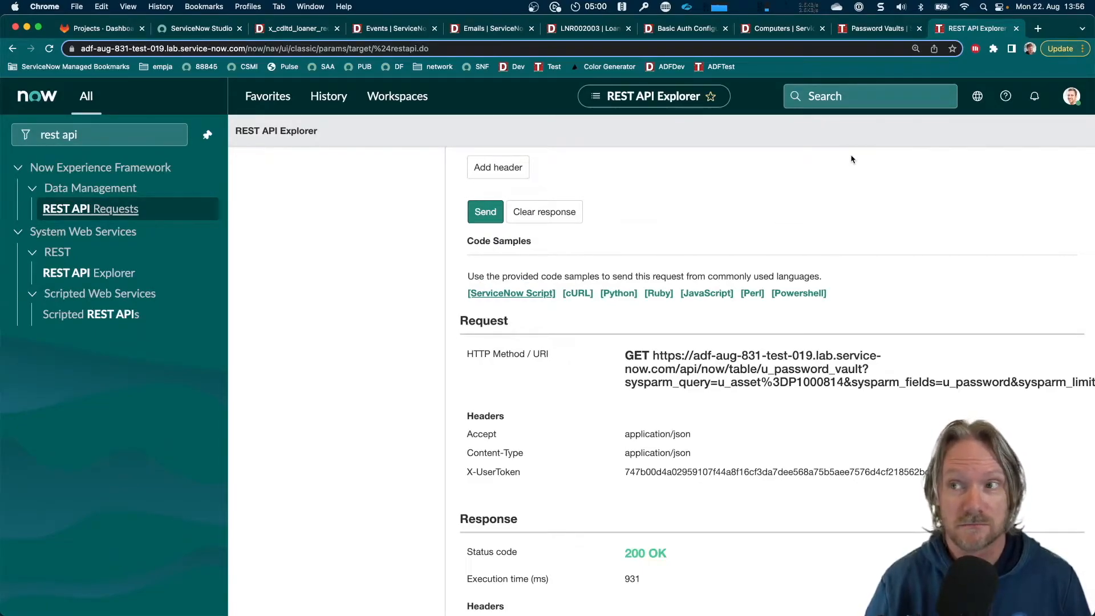
Switch to ServiceNow Studio and create a REST Message application file named Asset Passwords
left_click(308, 33)
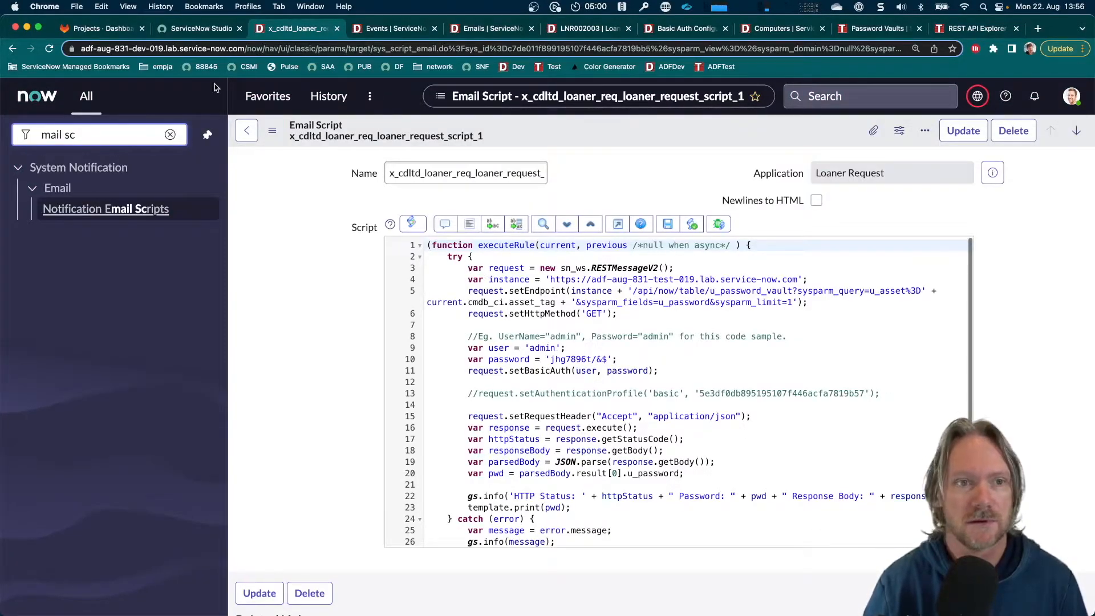
left_click(204, 30)
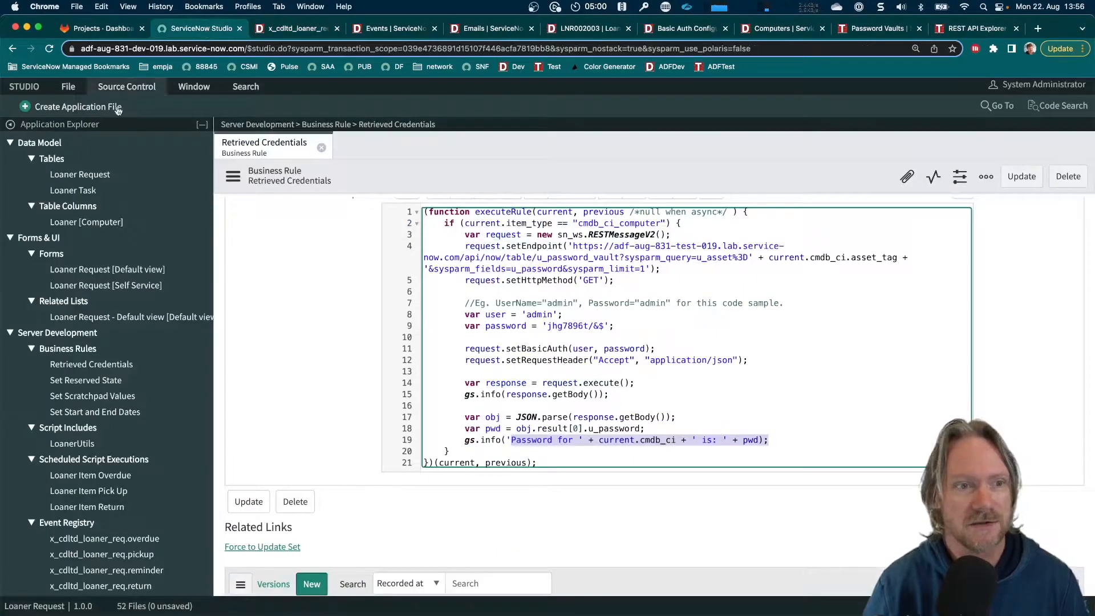
left_click(72, 108)
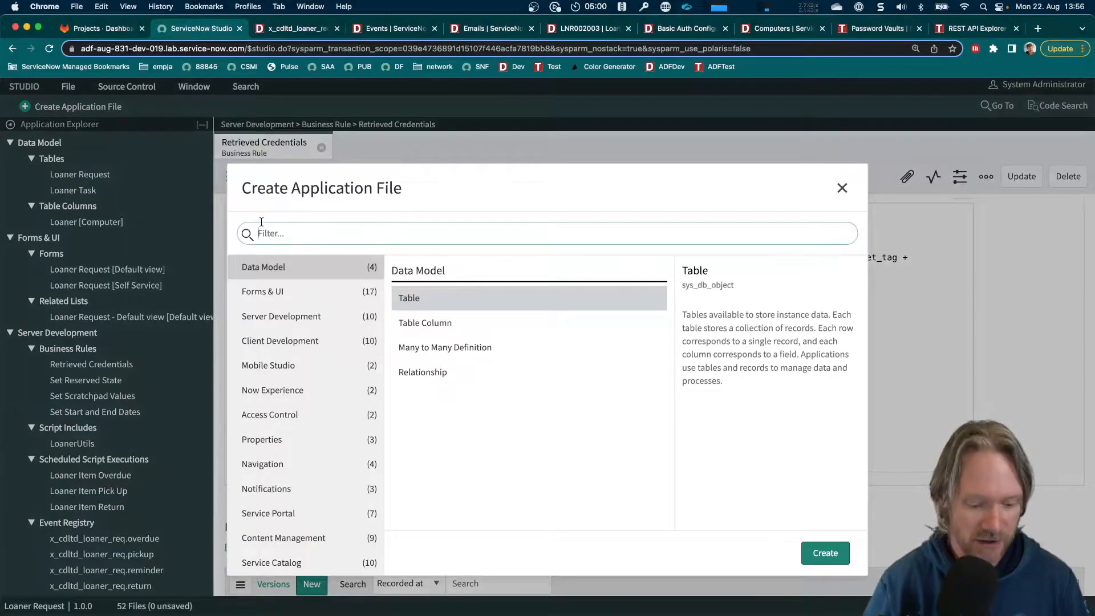
type("rest")
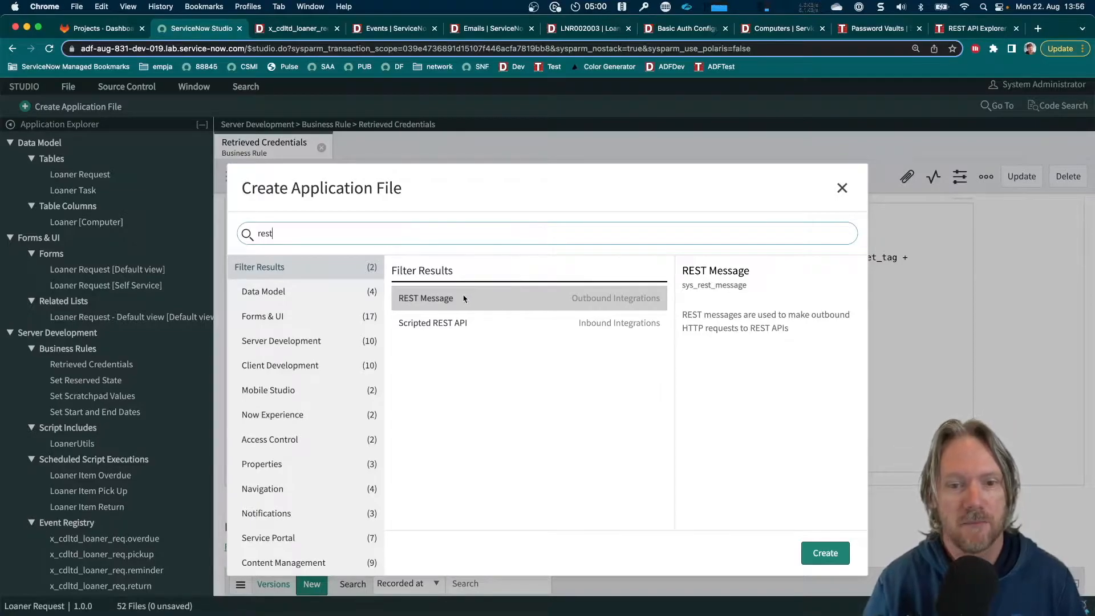
double_click(444, 300)
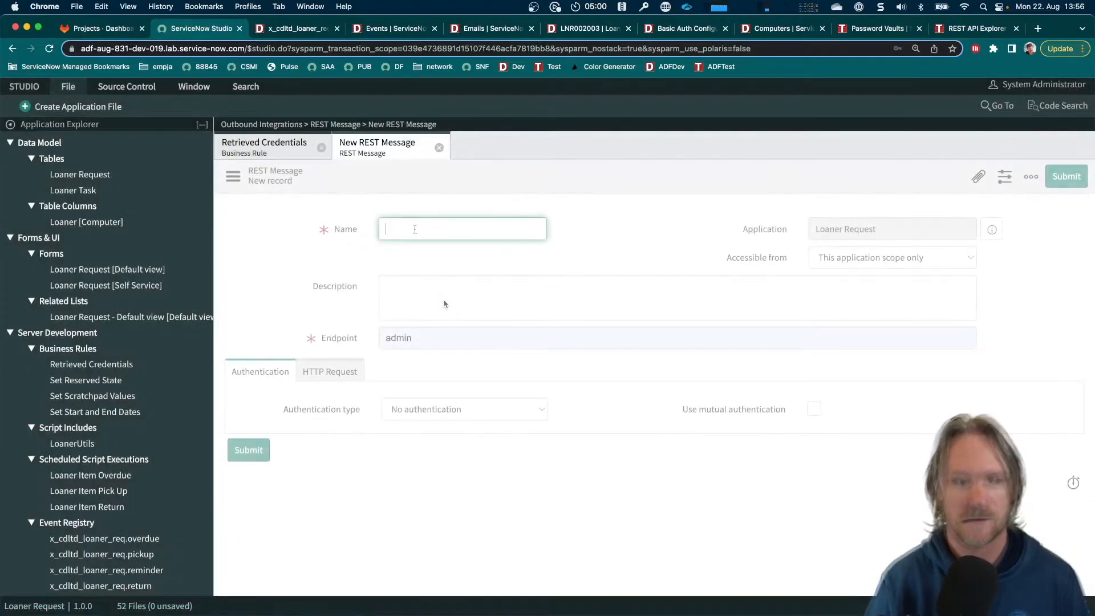
type("Asset Passwords")
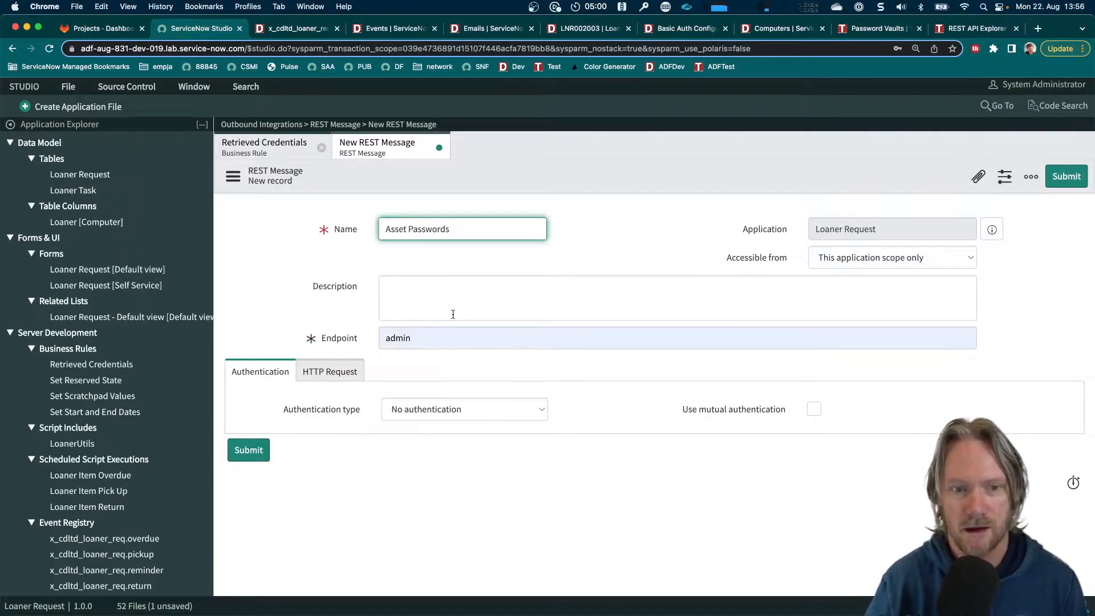
left_click(968, 33)
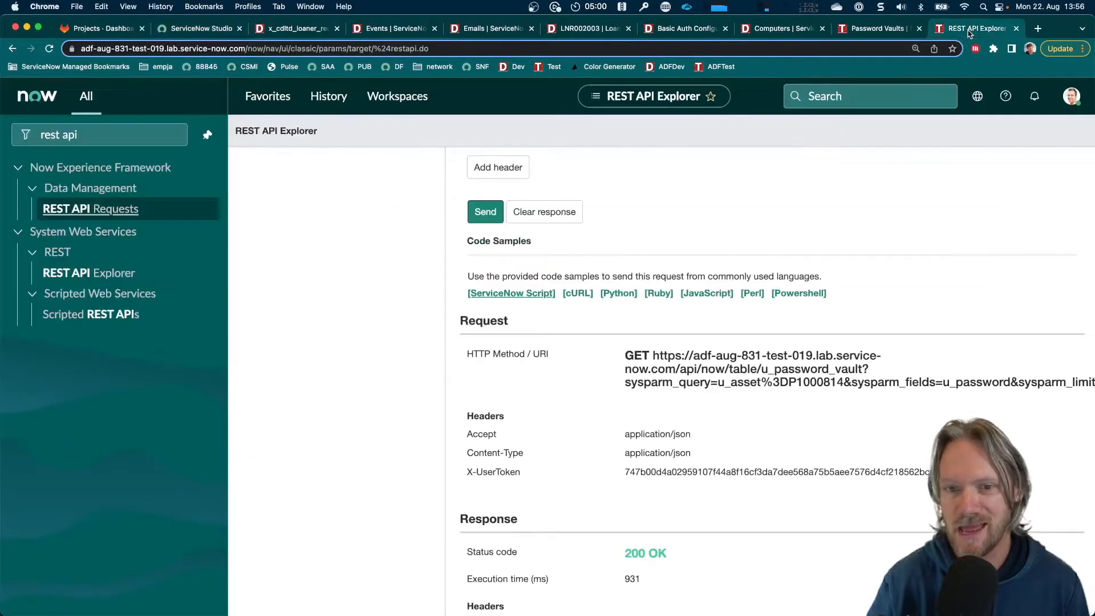
scroll(818, 243, "up", 10)
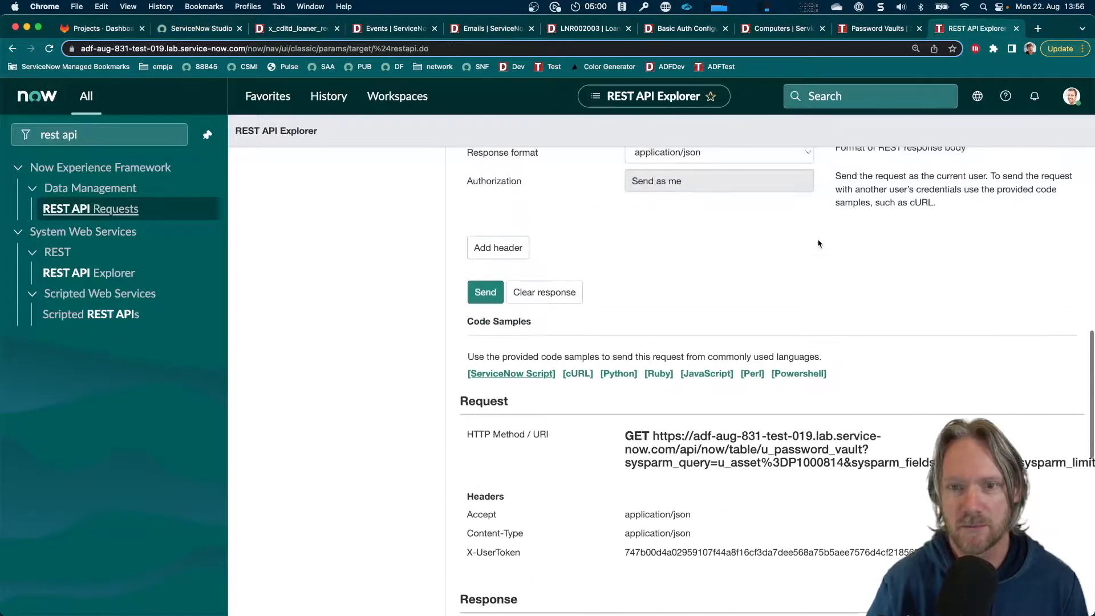
scroll(819, 243, "up", 8)
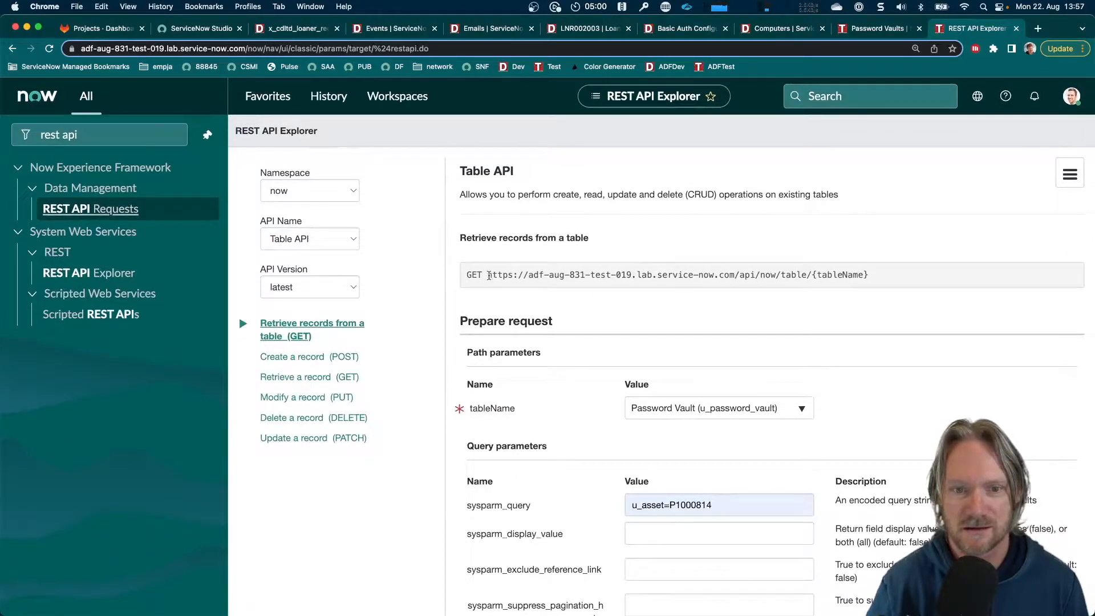
left_click_drag(488, 275, 810, 276)
key("super+c")
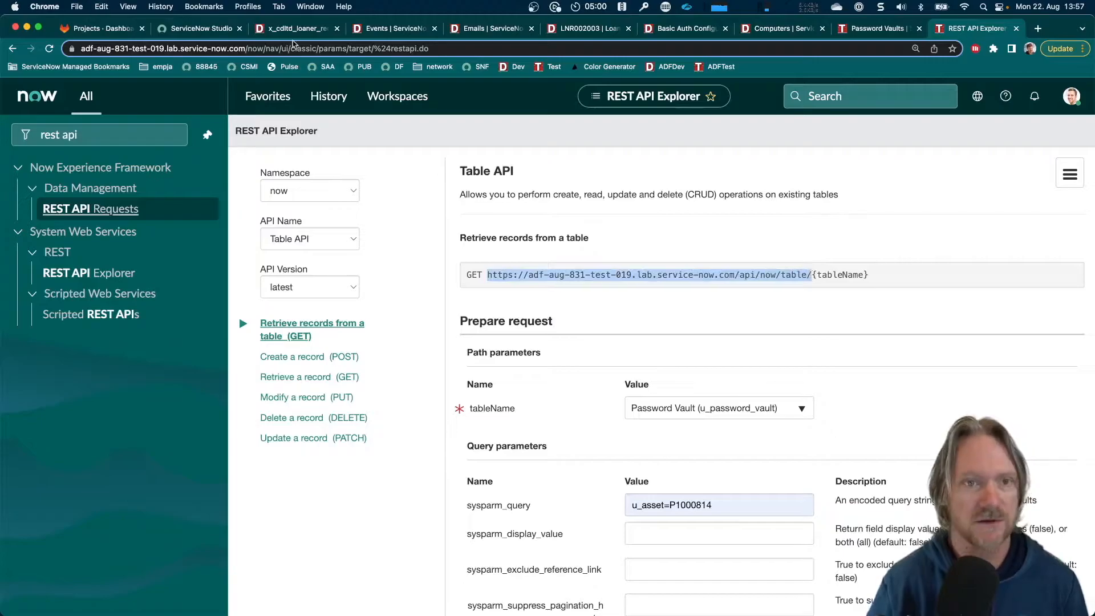
left_click(212, 28)
left_click(422, 337)
key("super+a")
key("super+v")
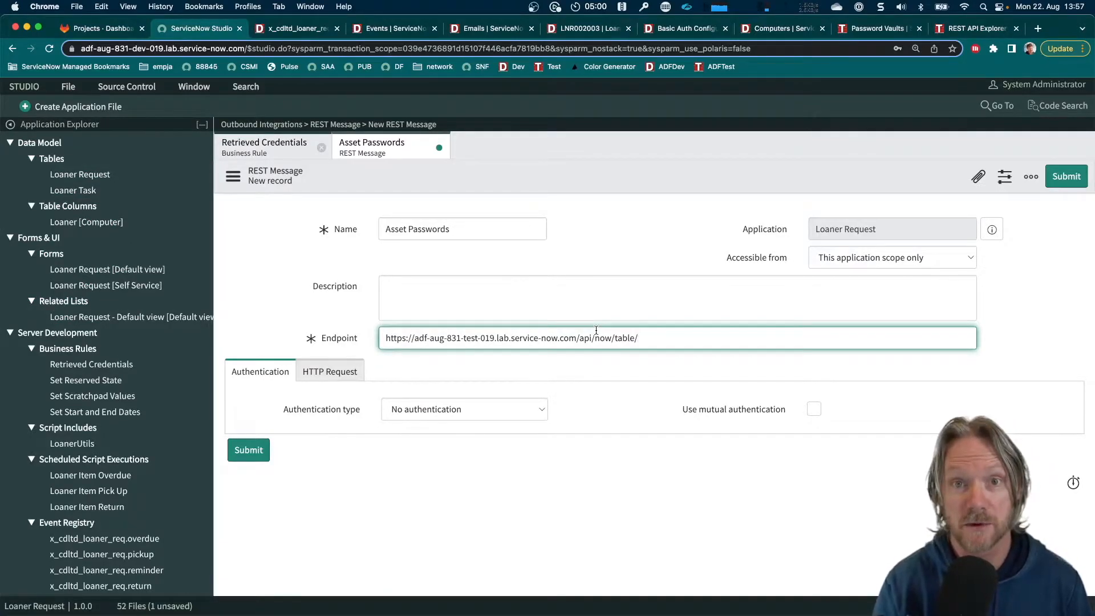
Complete the endpoint with the table name u_password_vault, checking it against the REST API Explorer, and save the REST message
type("assword")
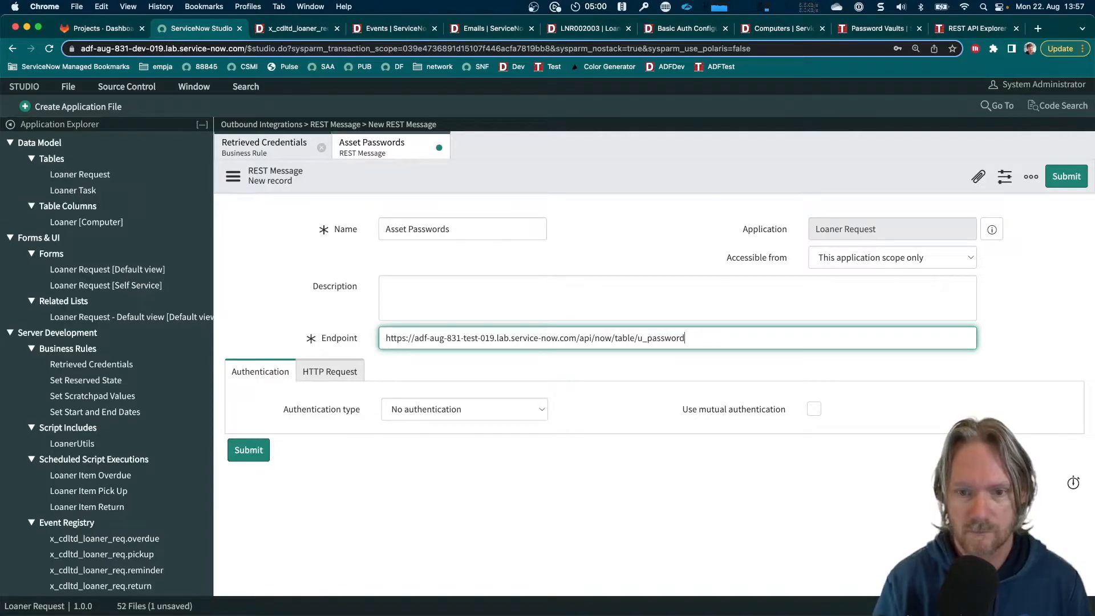
type("_vault")
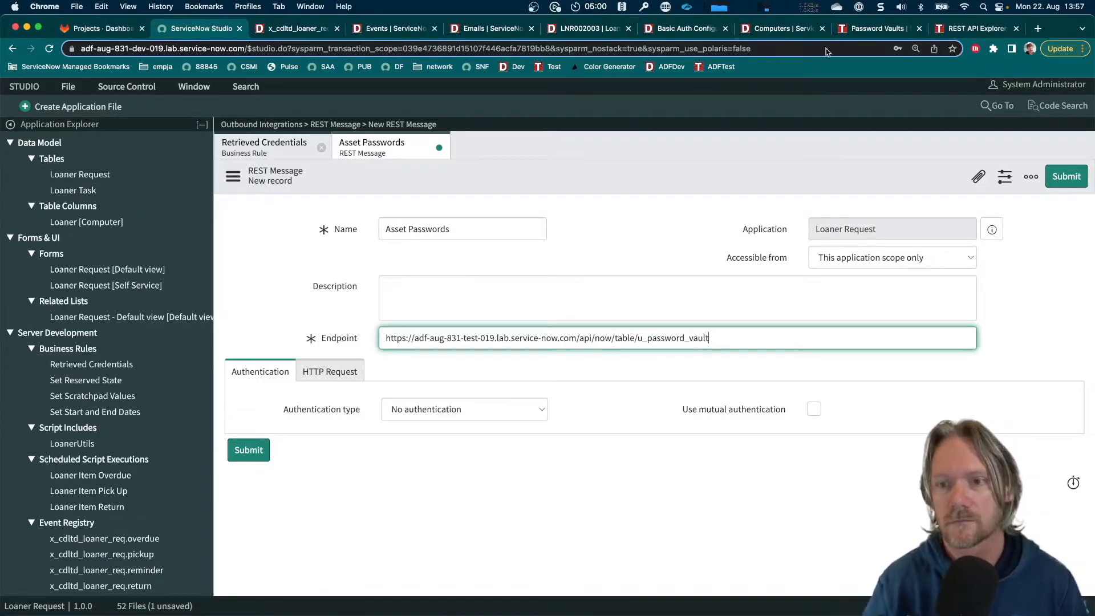
left_click(969, 30)
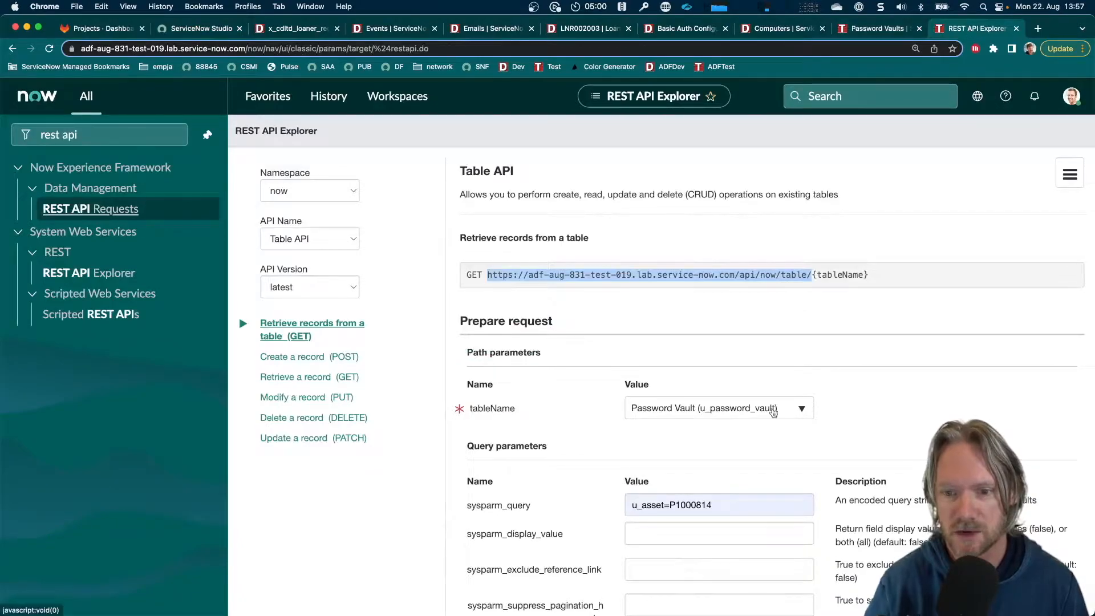
left_click(210, 29)
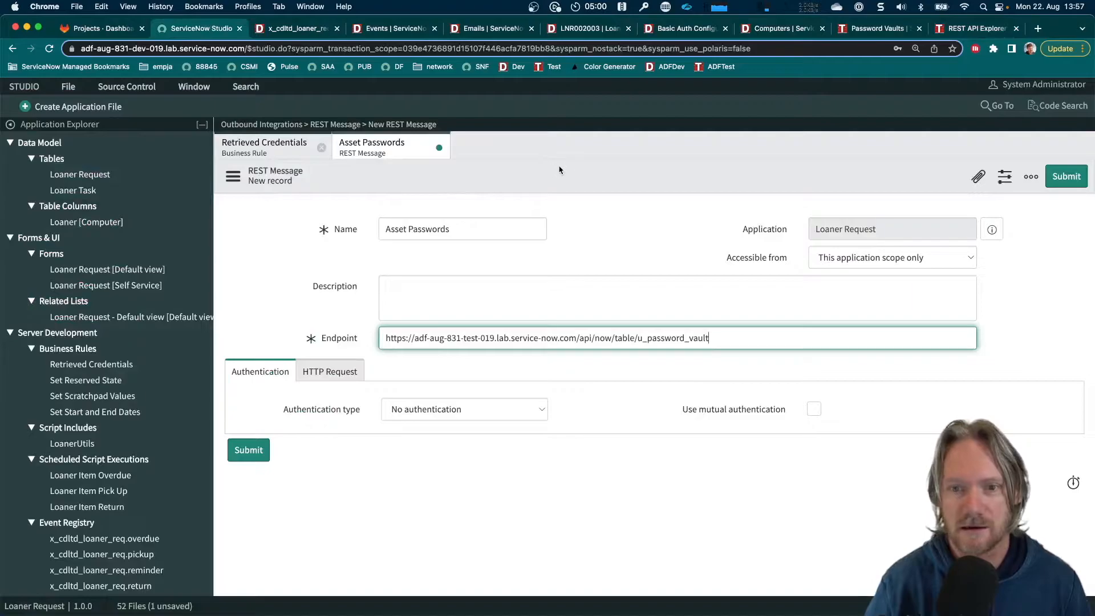
right_click(606, 178)
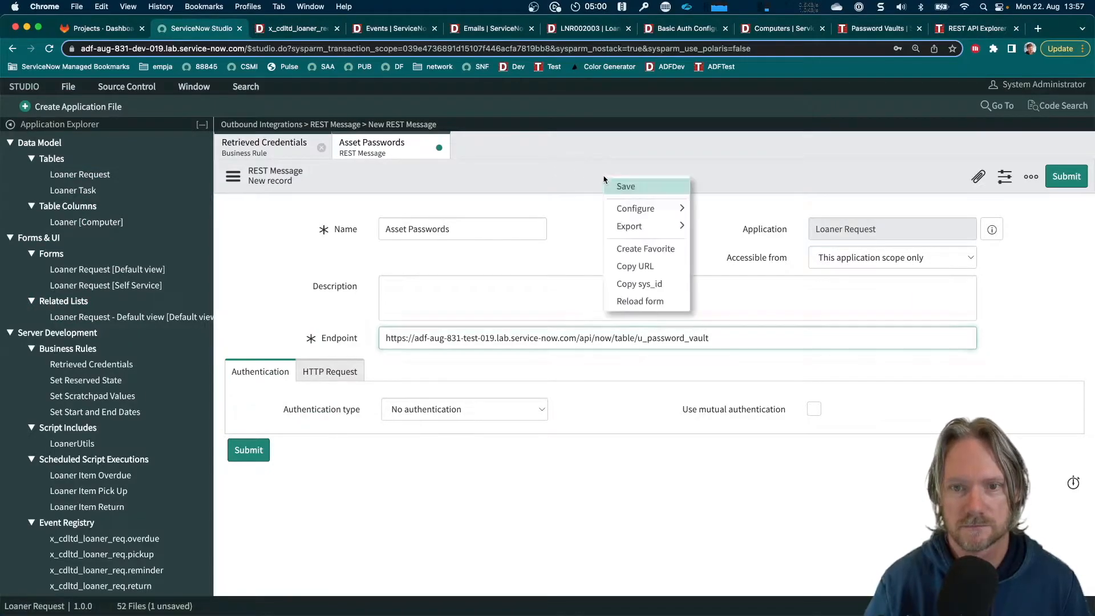
left_click(610, 186)
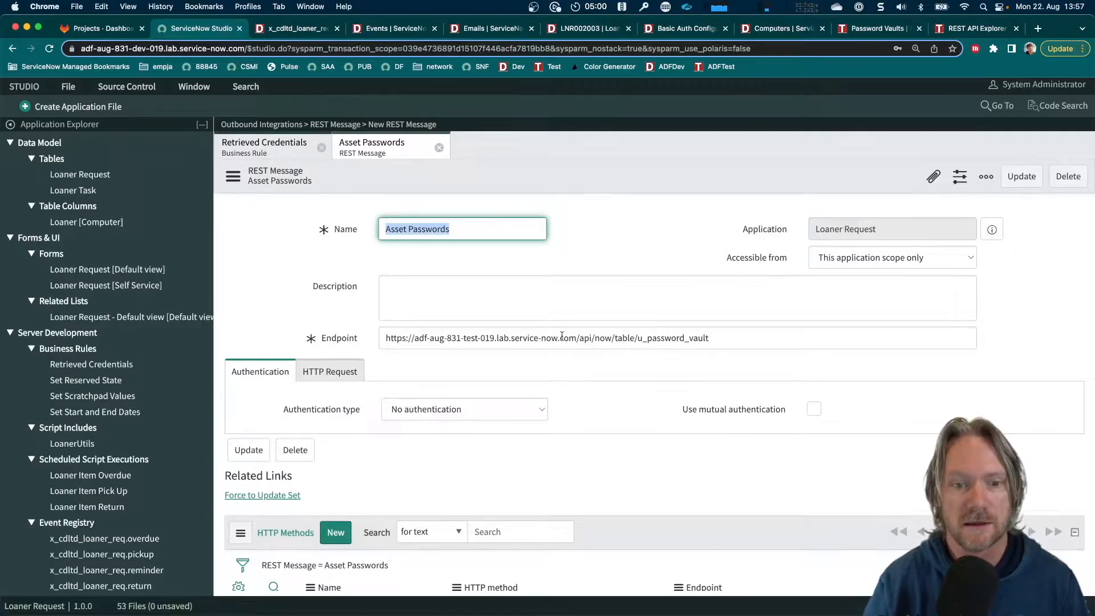
Set the REST message's authentication type to Basic and open the lookup list of basic auth profiles
scroll(564, 333, "down", 2)
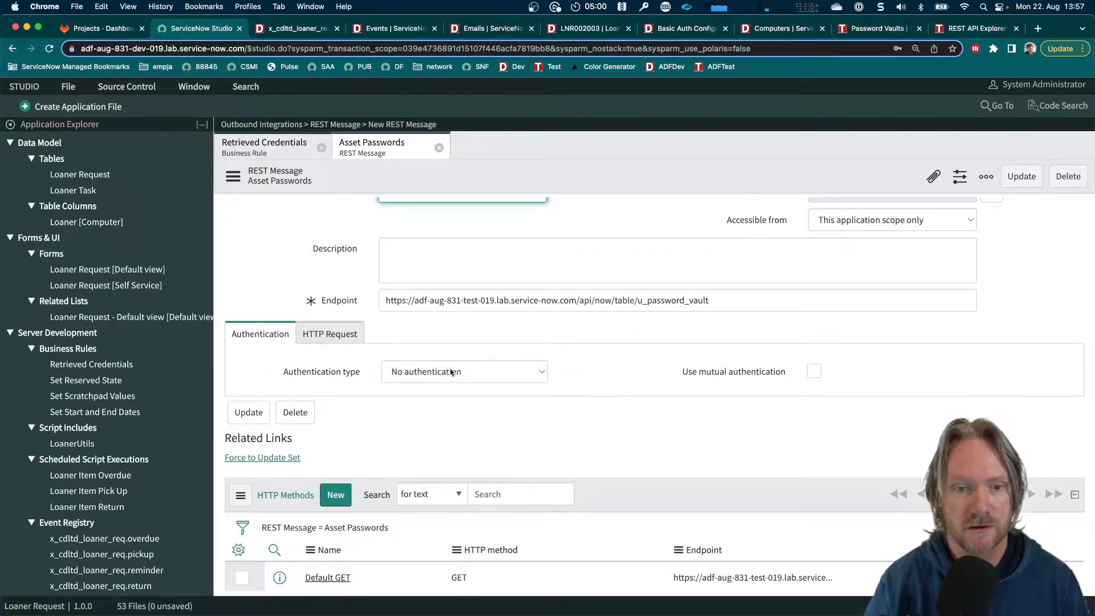
left_click(465, 378)
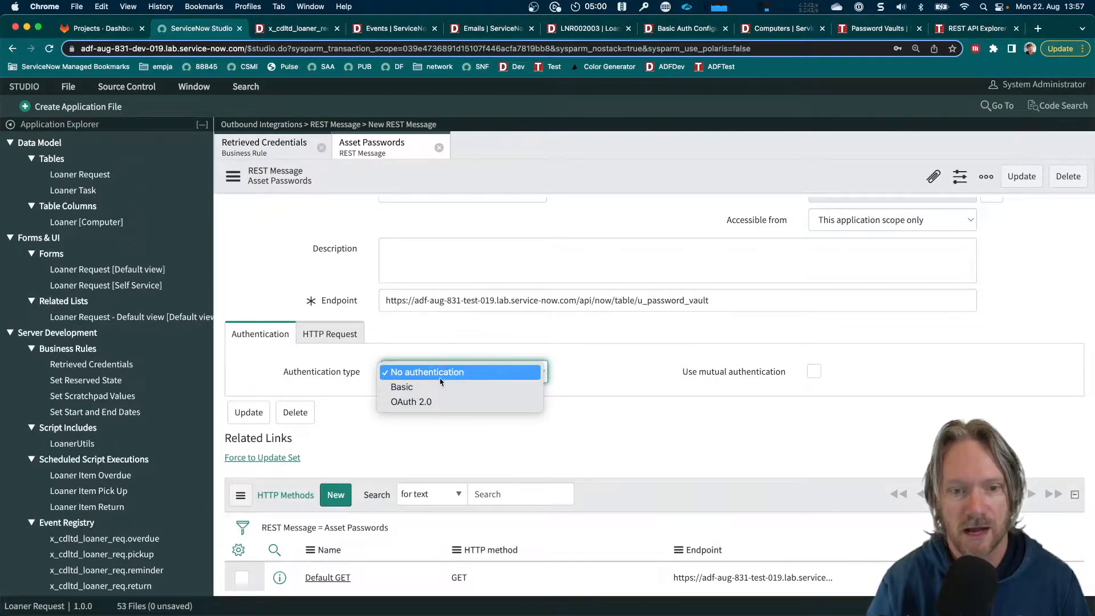
left_click(409, 388)
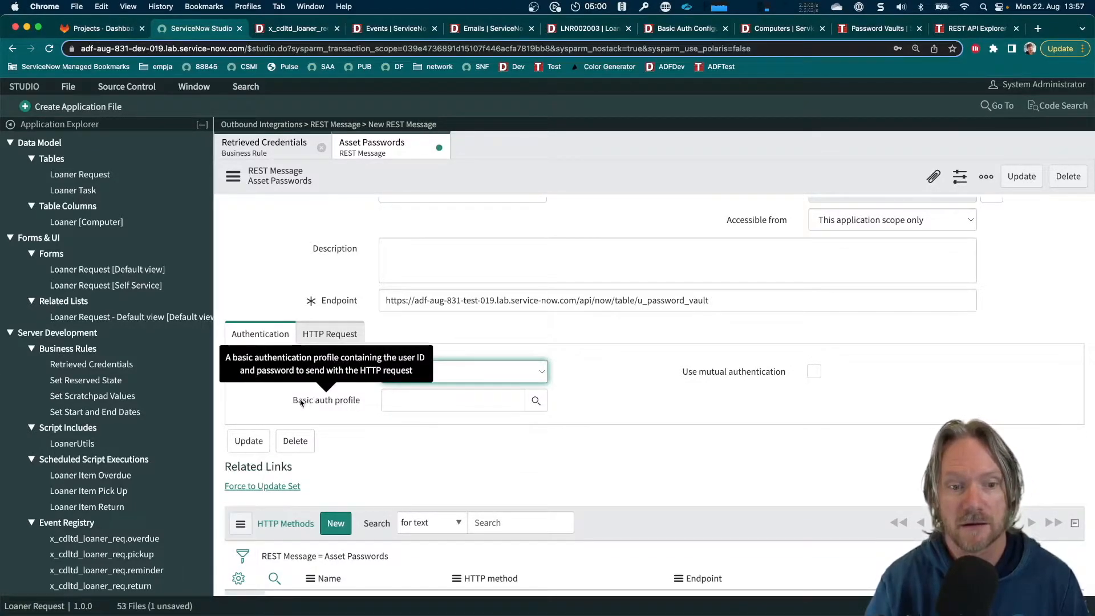
left_click(406, 402)
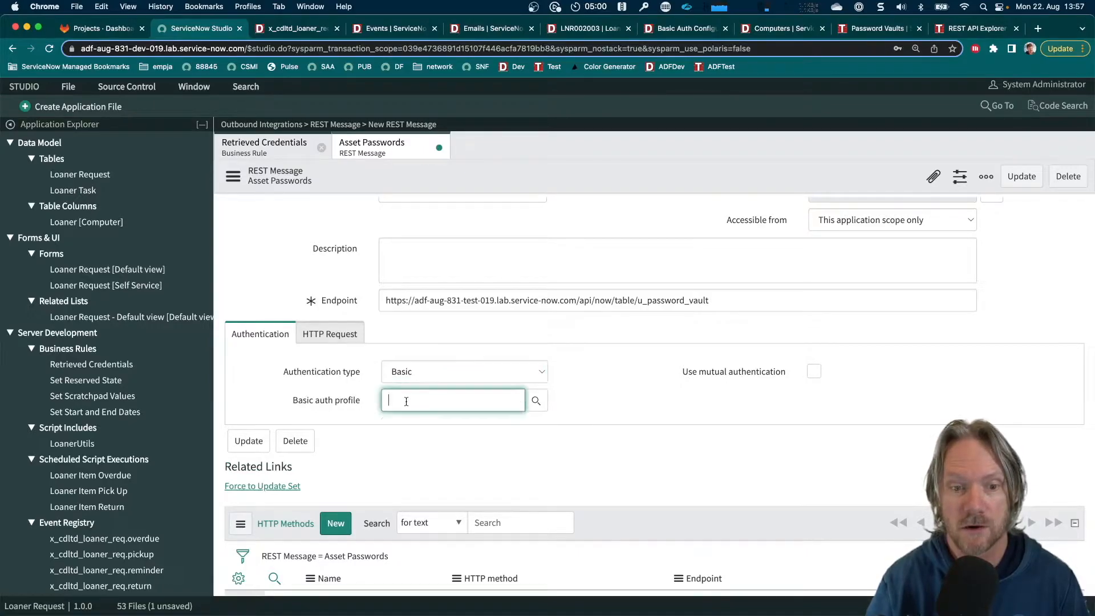
left_click(537, 400)
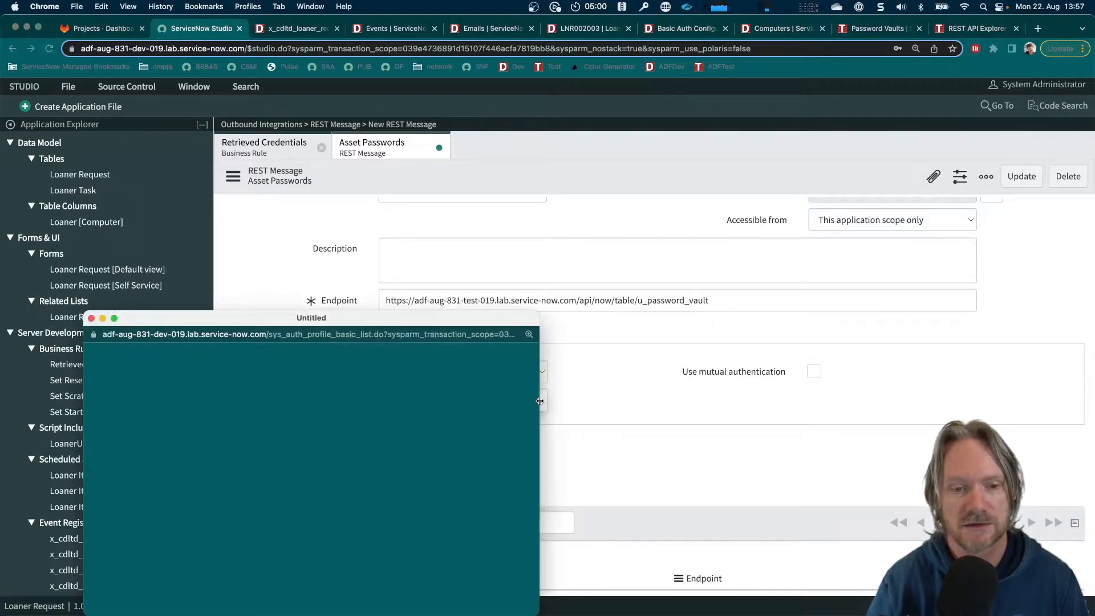
left_click_drag(456, 320, 679, 161)
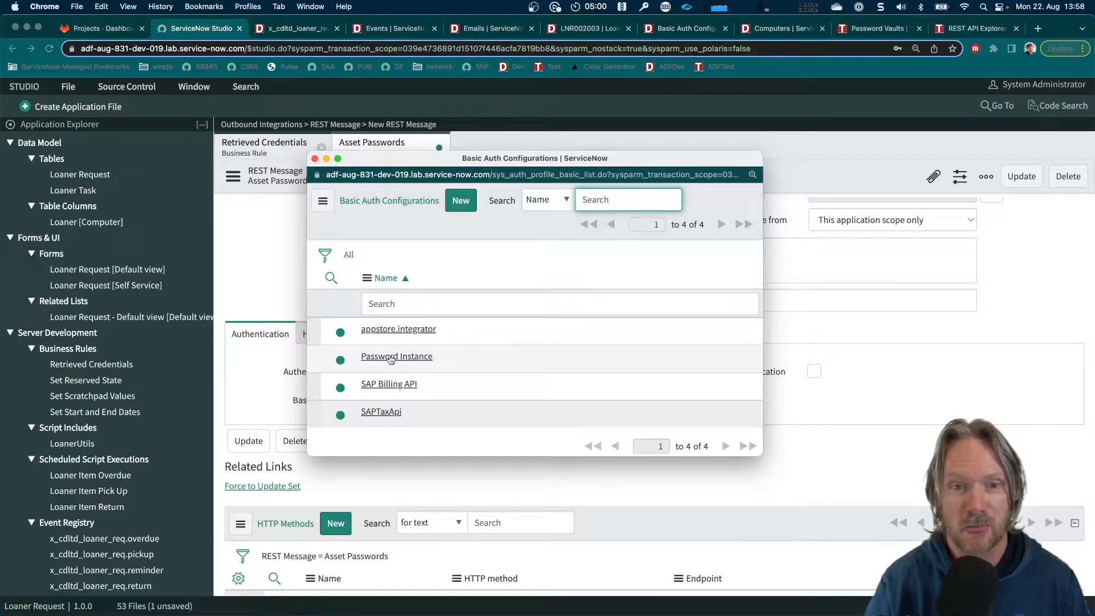
left_click(460, 204)
type("Test")
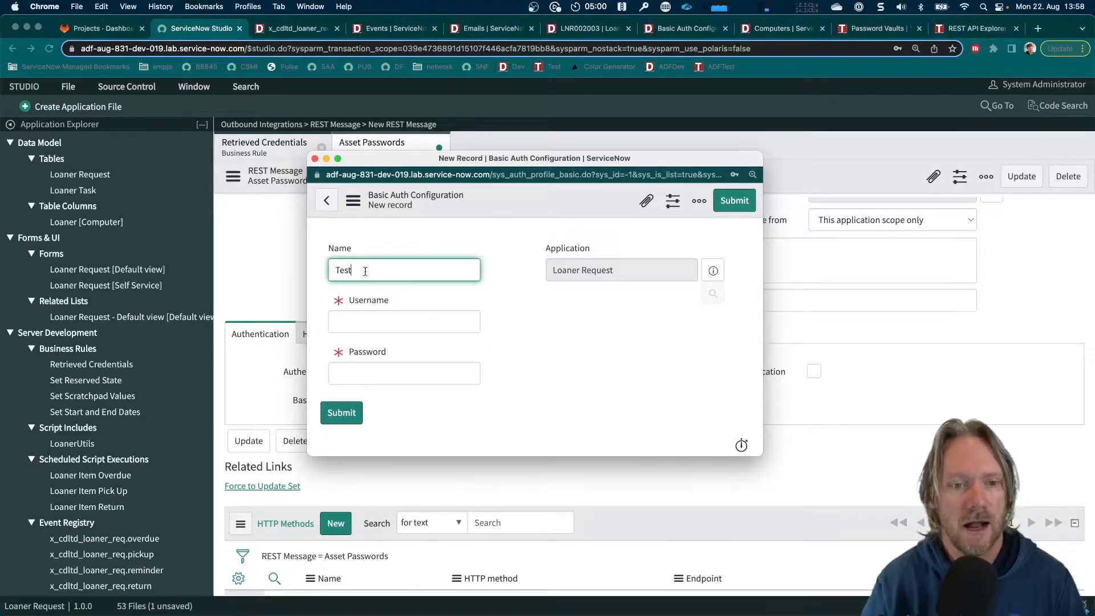
scroll(374, 268, "down", 1)
left_click(361, 304)
left_click(374, 356)
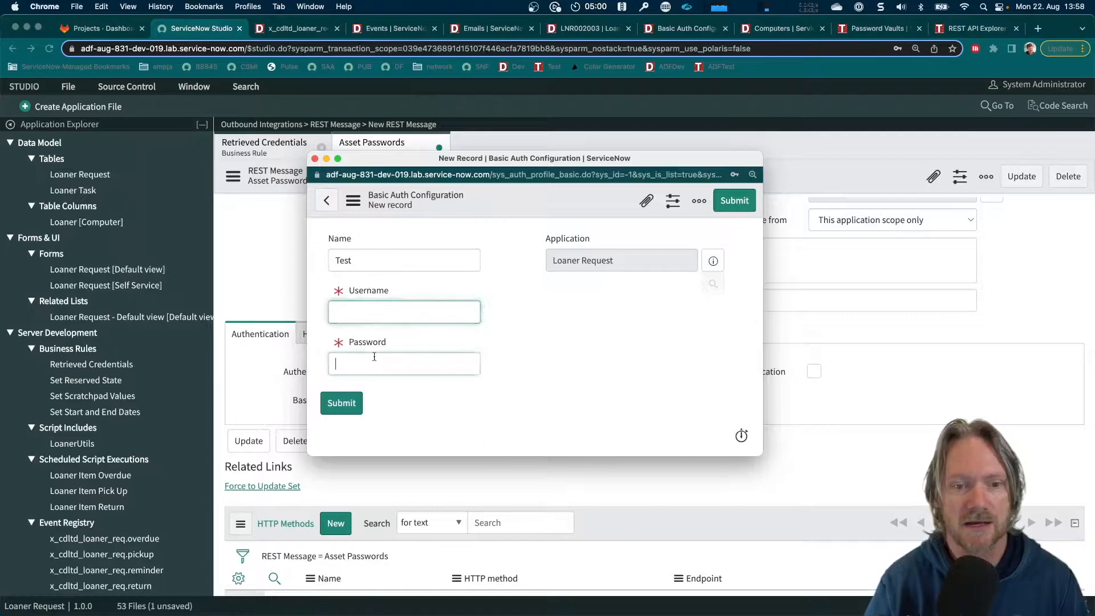
left_click(448, 279)
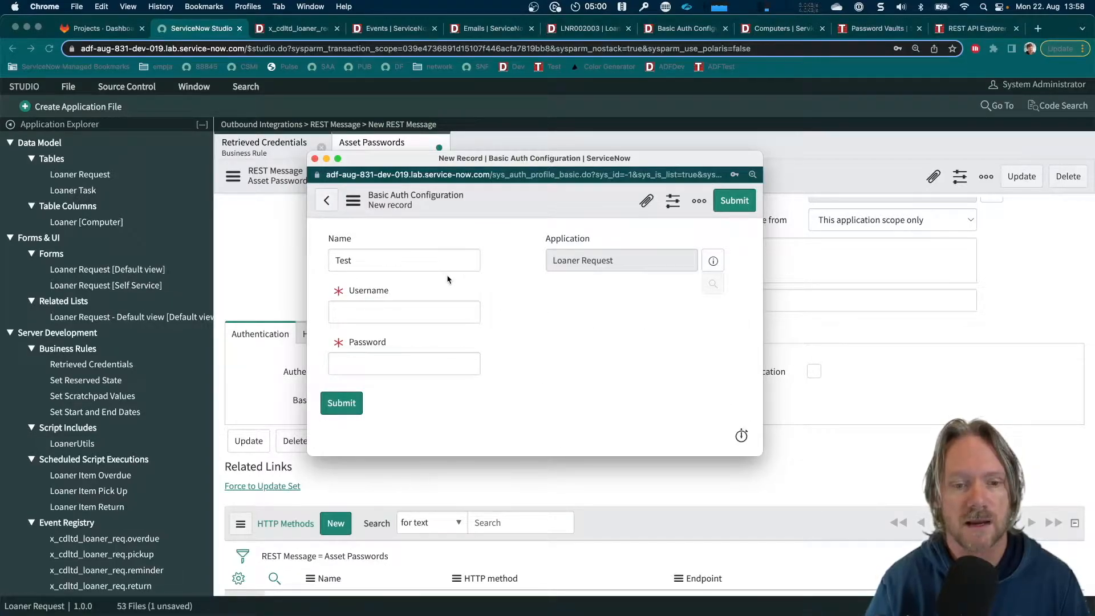
left_click(328, 202)
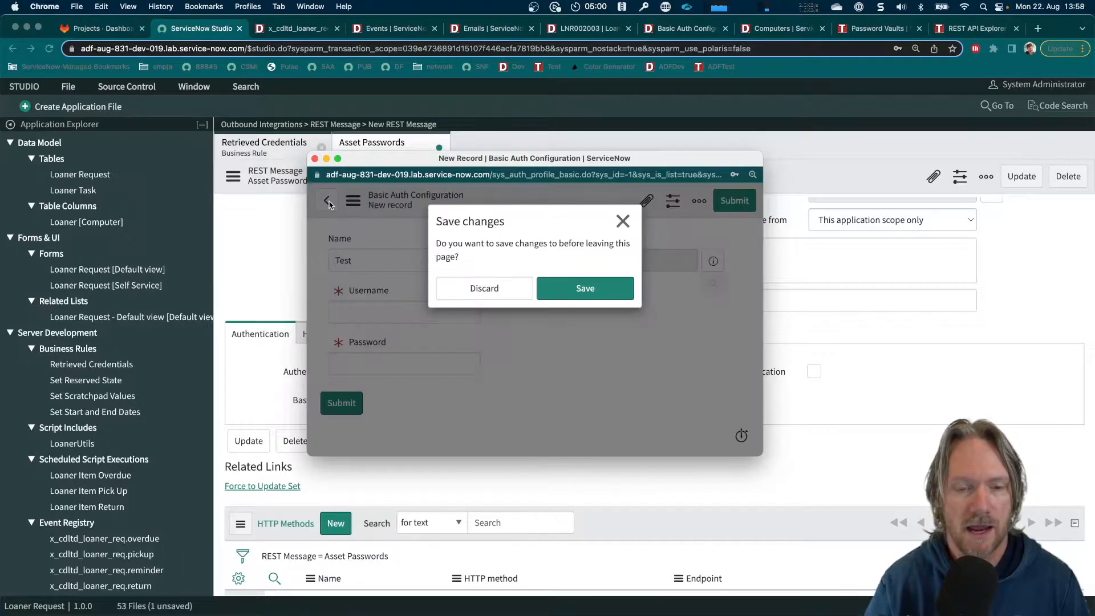
left_click(484, 288)
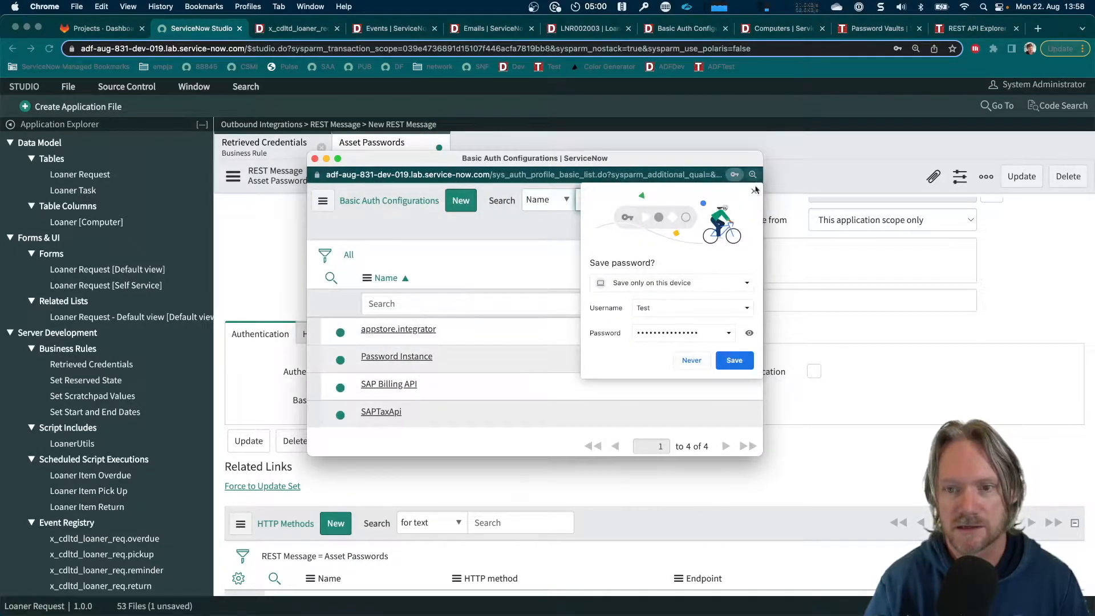
left_click(755, 190)
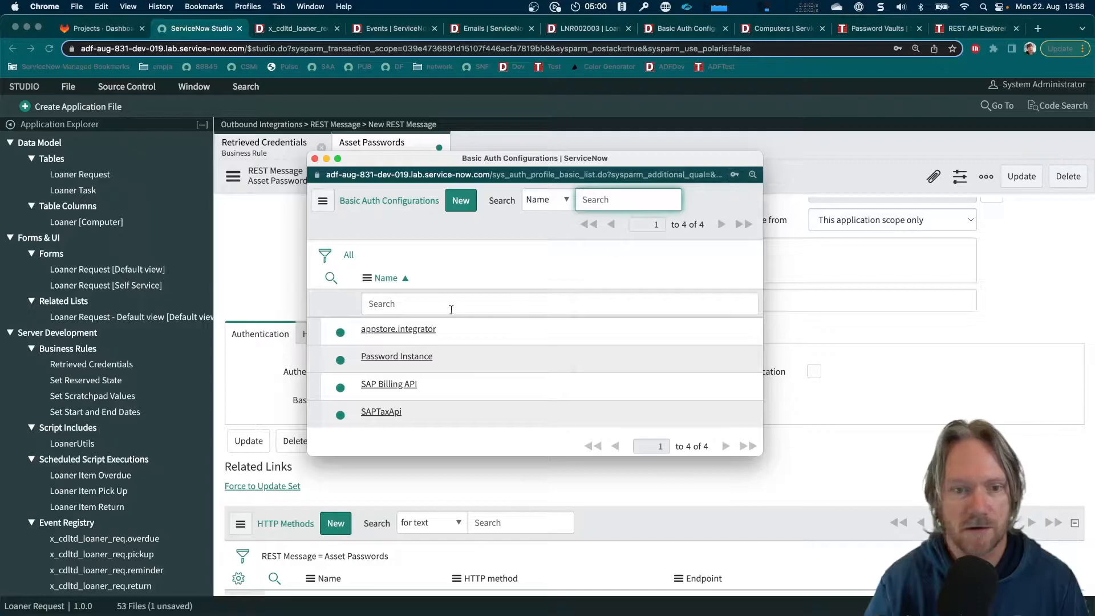
Choose Password Instance as the basic auth profile and save the Asset Passwords REST message
left_click(387, 358)
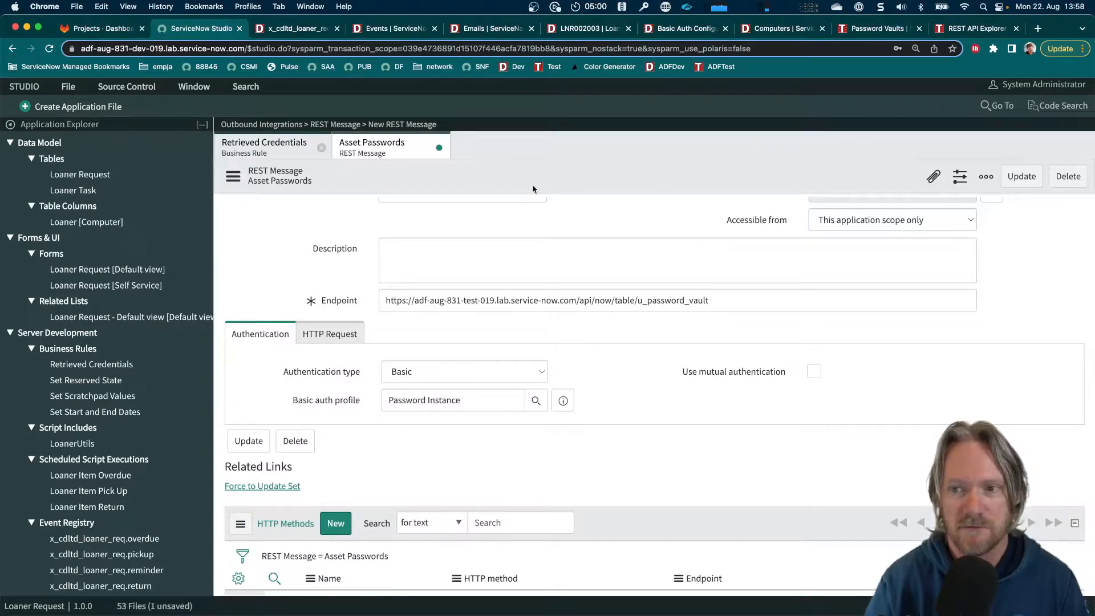
right_click(566, 170)
left_click(580, 179)
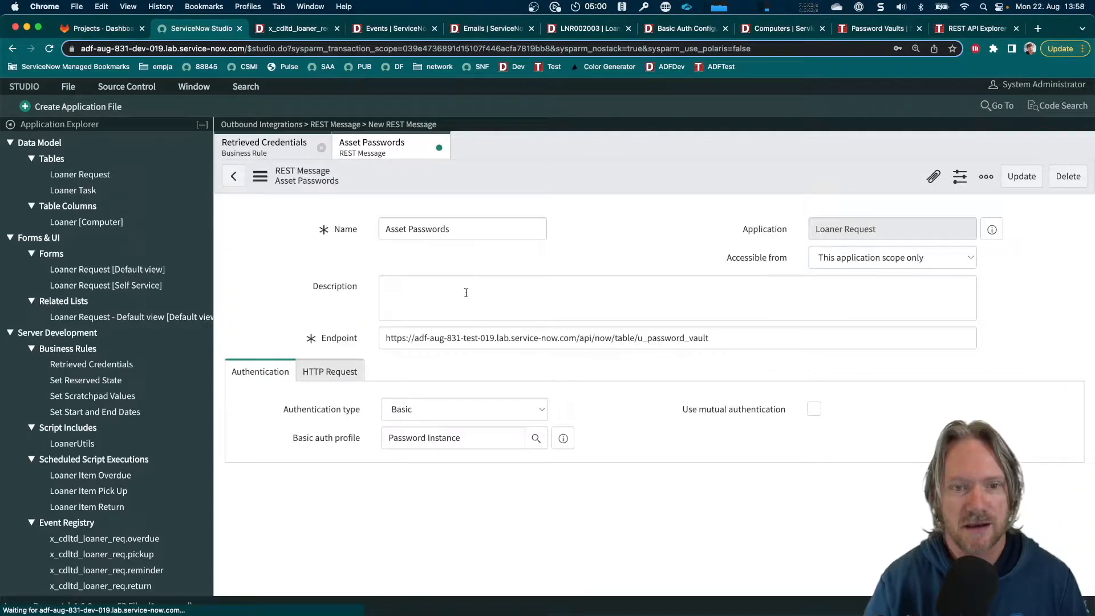
Open the REST message's Default GET method, check its authentication type, and show its HTTP request settings
scroll(466, 294, "down", 3)
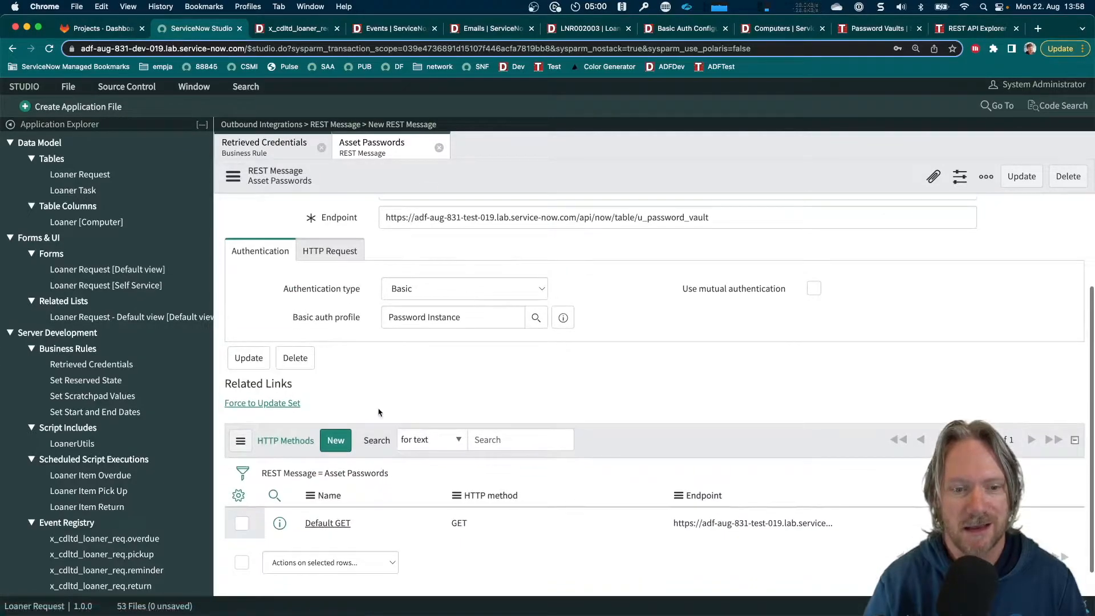
left_click(328, 523)
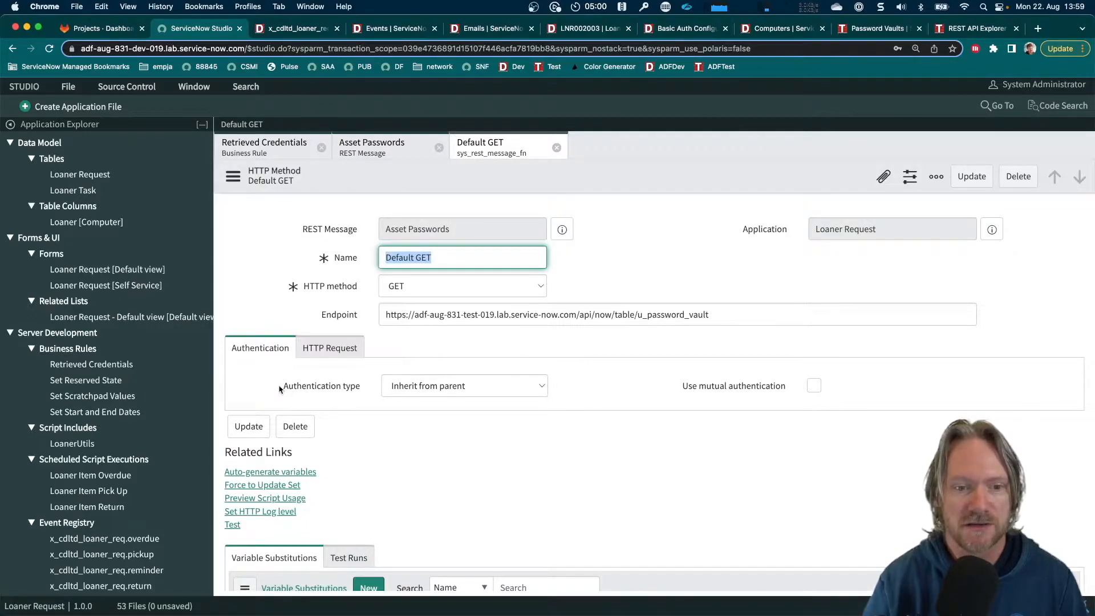
left_click_drag(280, 389, 361, 390)
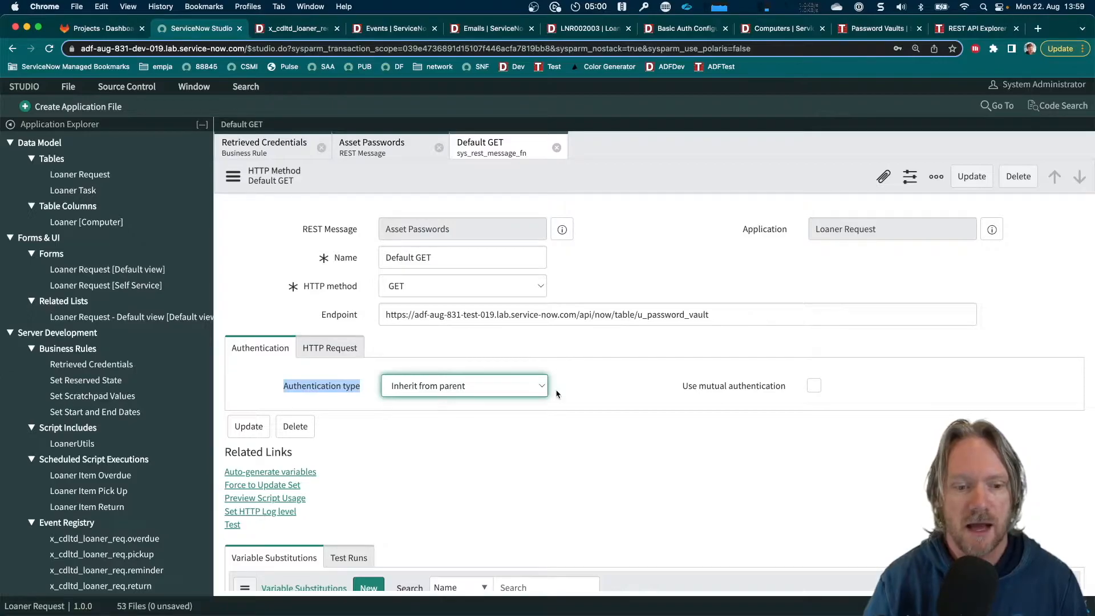
left_click(327, 349)
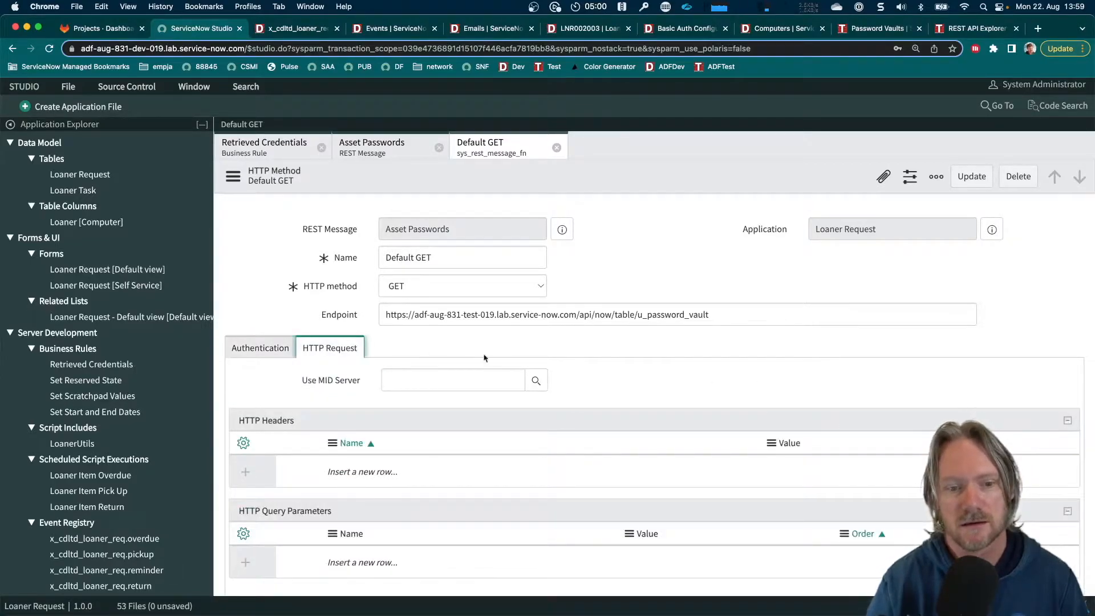
Add an Accept HTTP header with the value application/json to the Default GET method
scroll(571, 361, "down", 3)
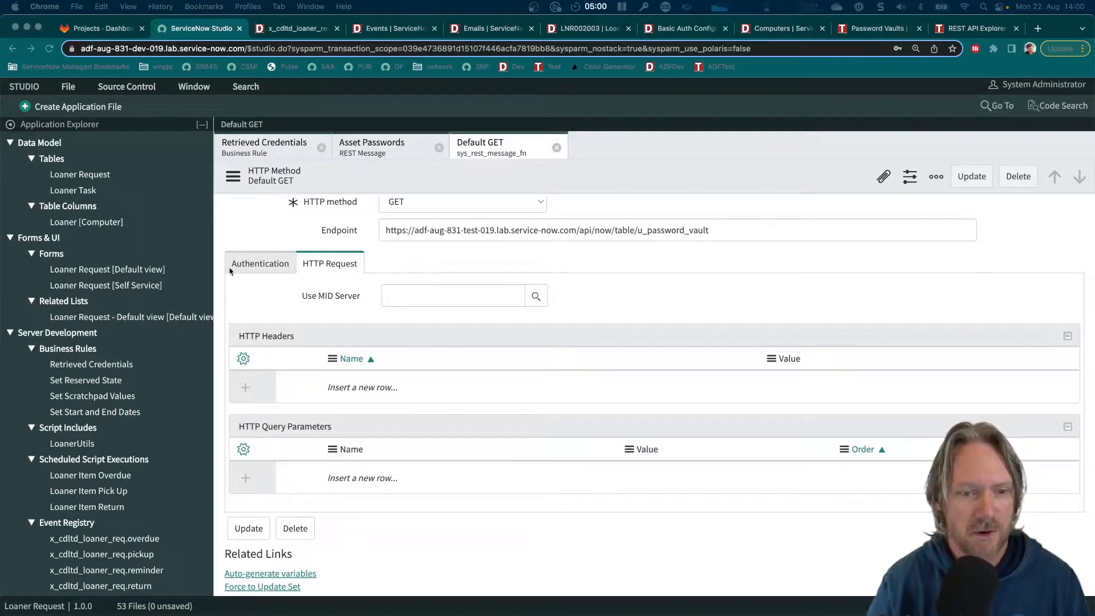
left_click(376, 387)
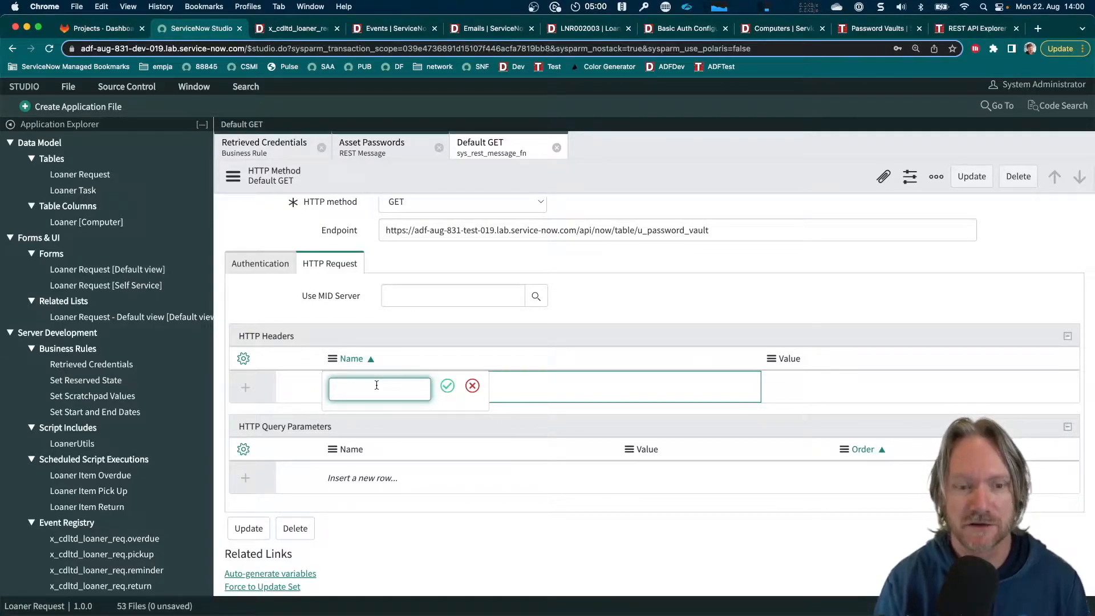
type("Acceo")
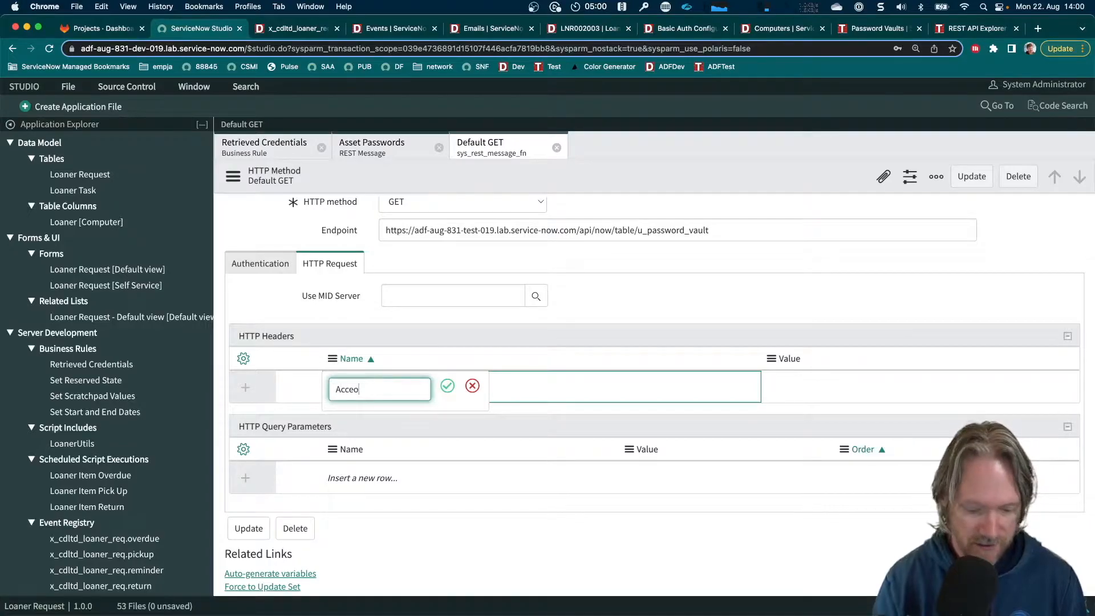
key("BackSpace")
type("pt")
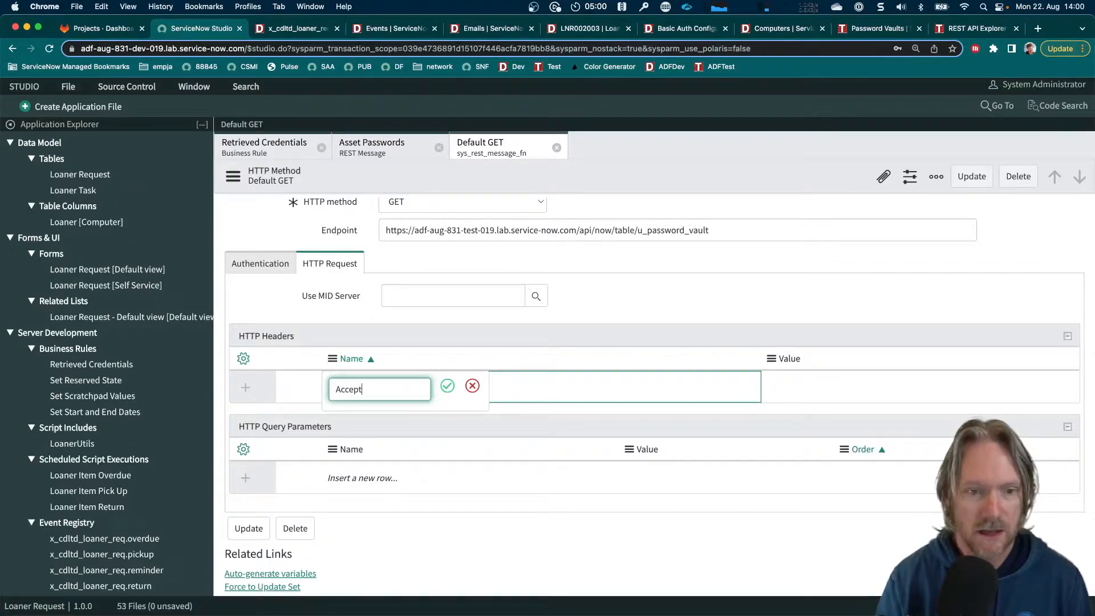
key("Tab")
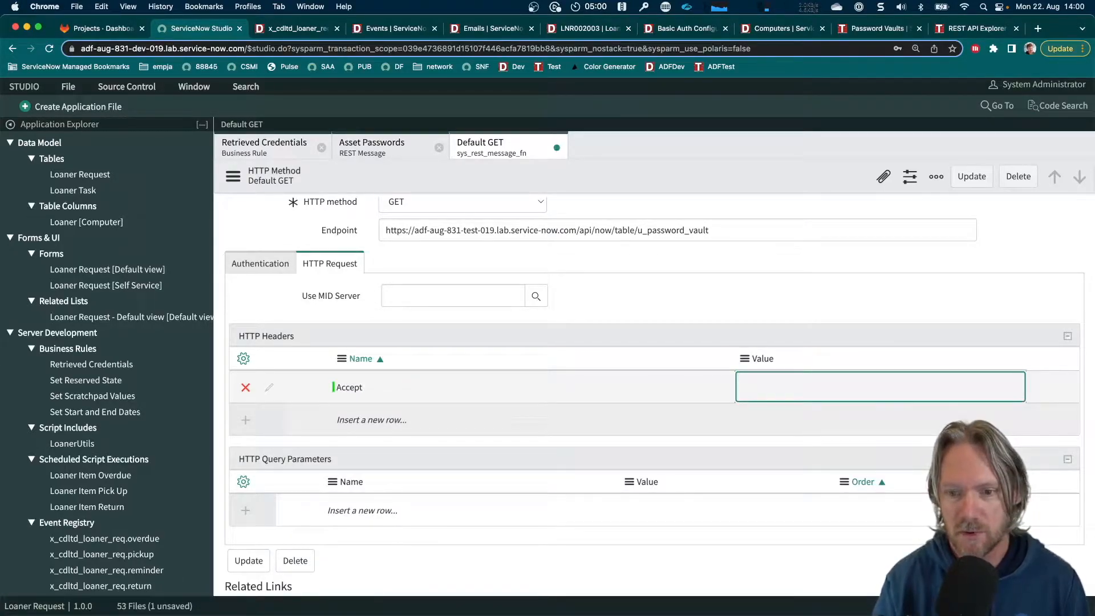
type("application")
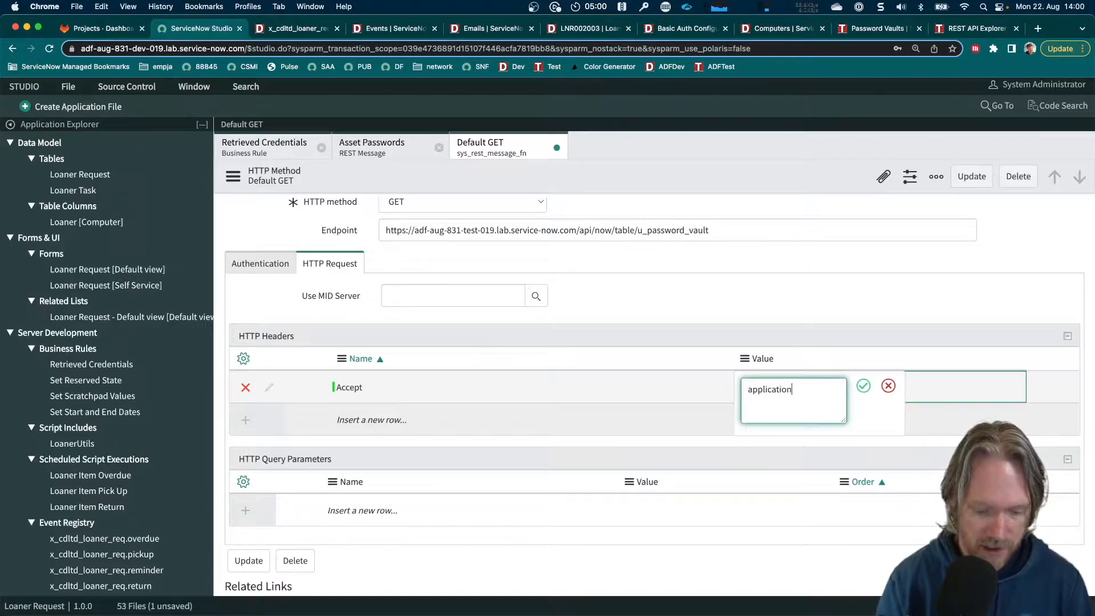
type("/json")
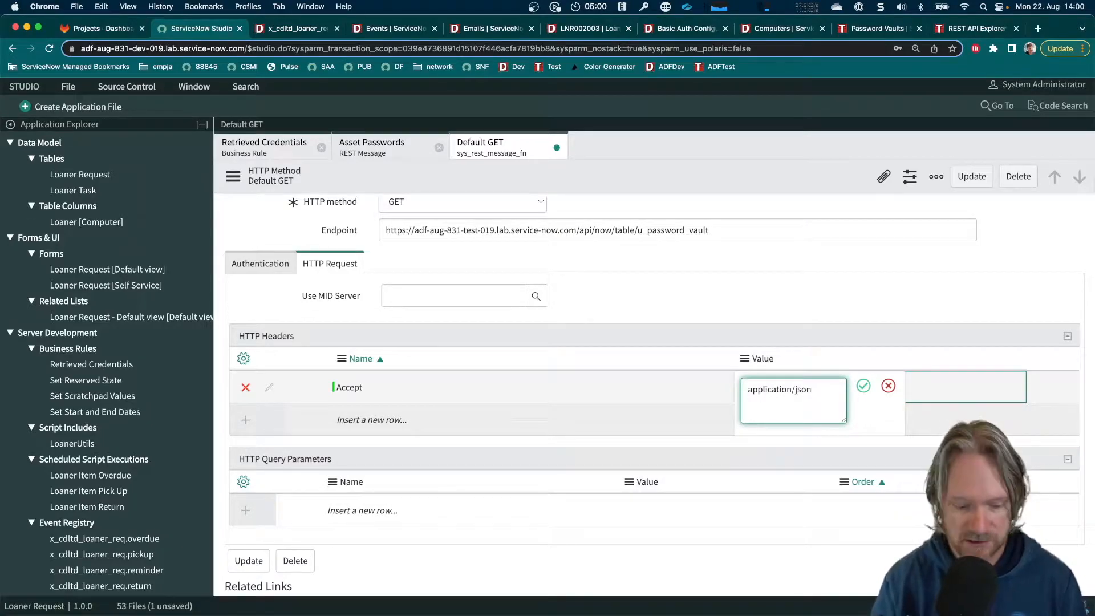
key("super+a")
key("Return")
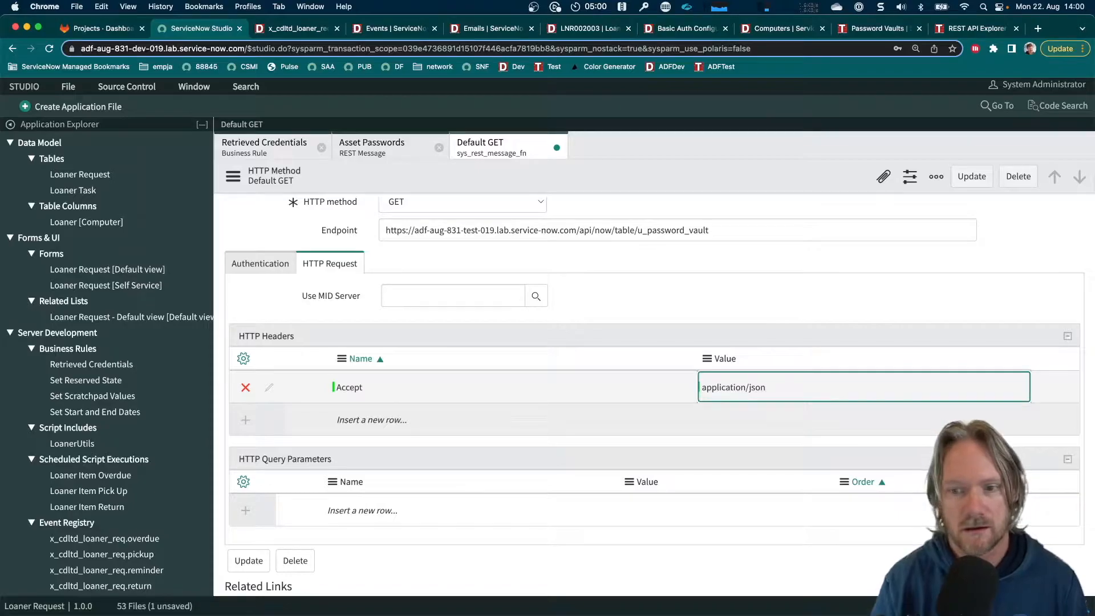
Add a Content-Type HTTP header with the value application/json to the Default GET method
left_click(361, 421)
left_click(361, 422)
type("Conte")
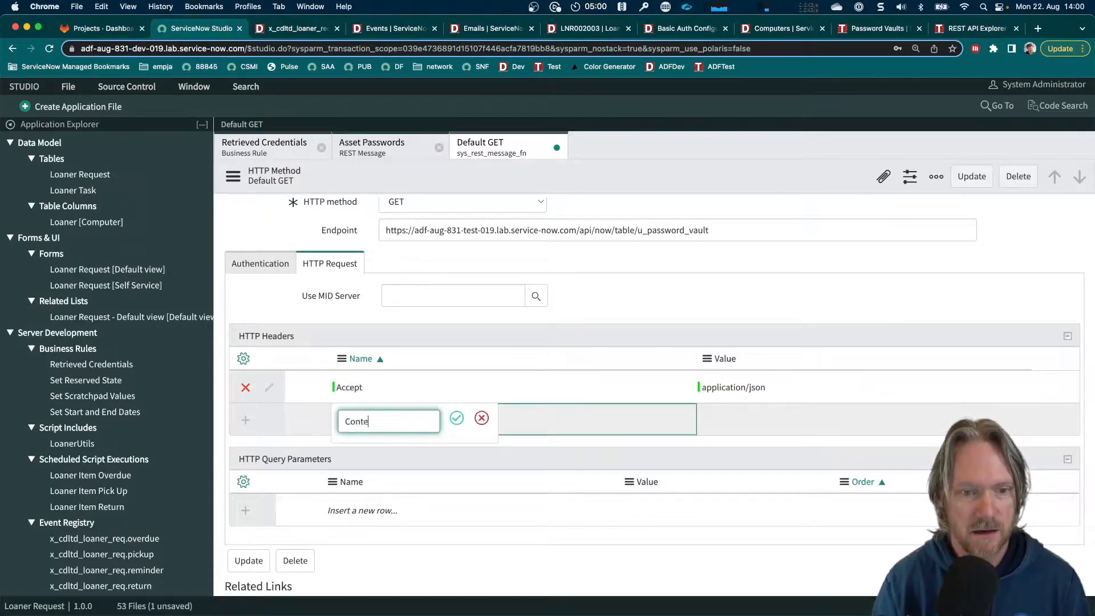
type("nt-Type")
key("BackSpace")
key("BackSpace")
type("pe")
key("Tab")
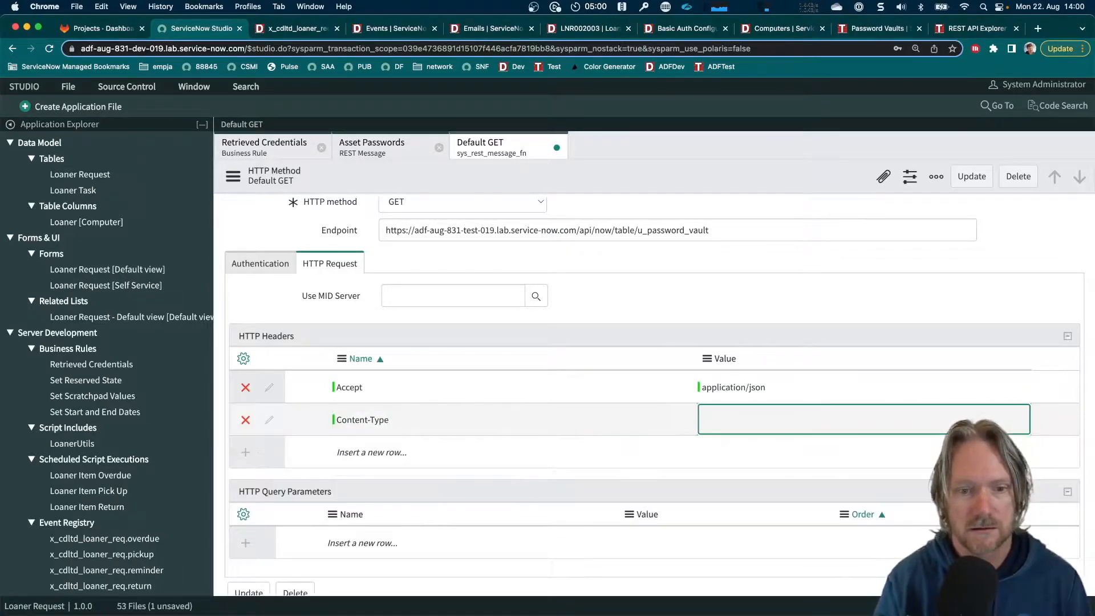
type("application/json")
key("Return")
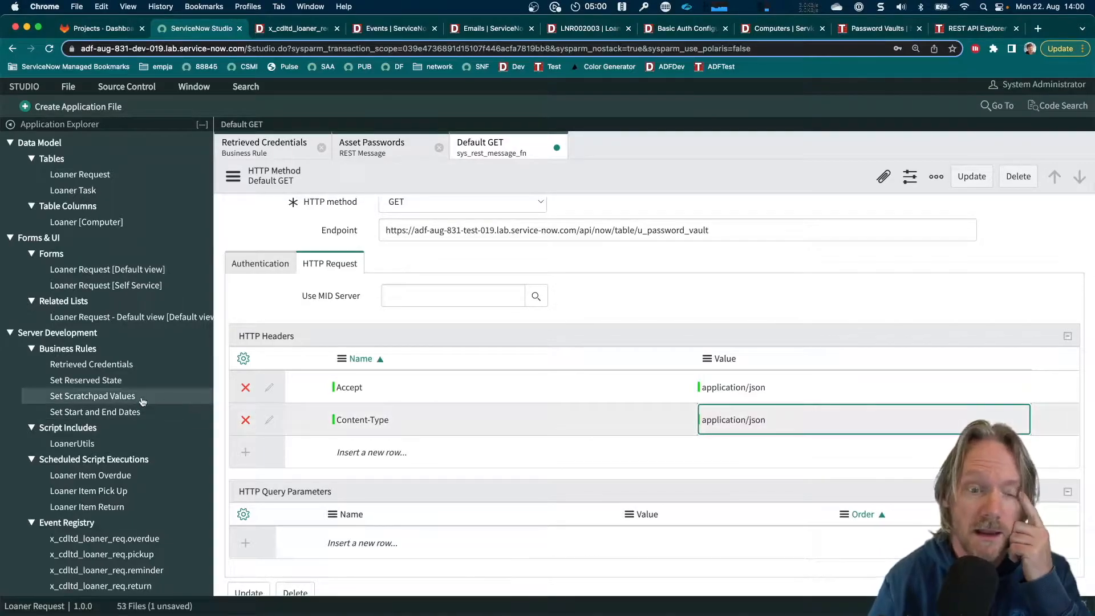
Check the asset filter in the test instance's REST API Explorer query and add an HTTP query parameter named u_asset to the Default GET method
scroll(353, 411, "down", 2)
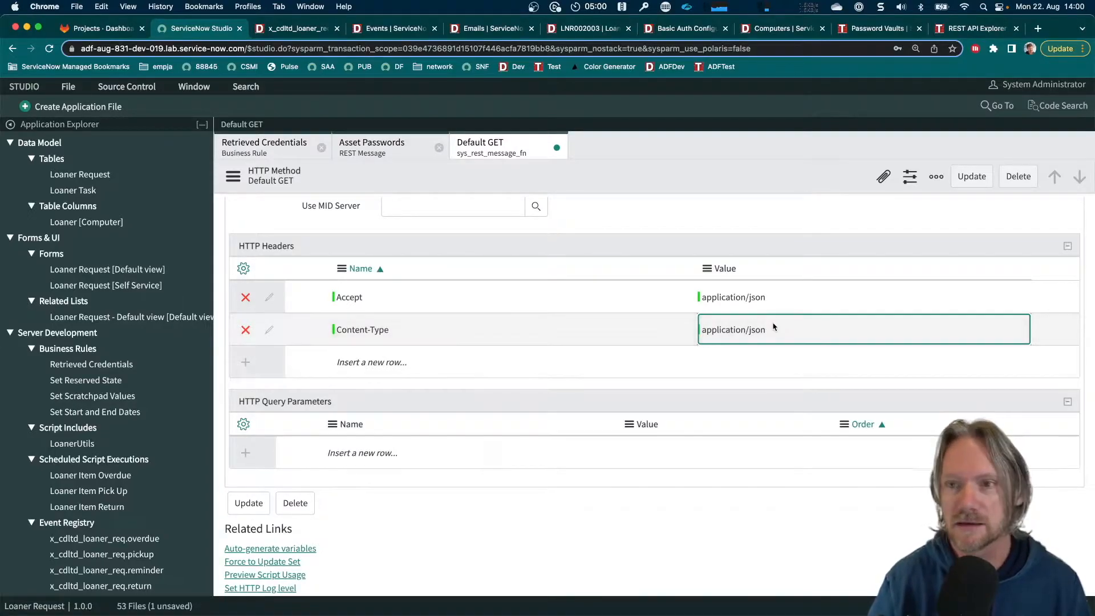
left_click(973, 30)
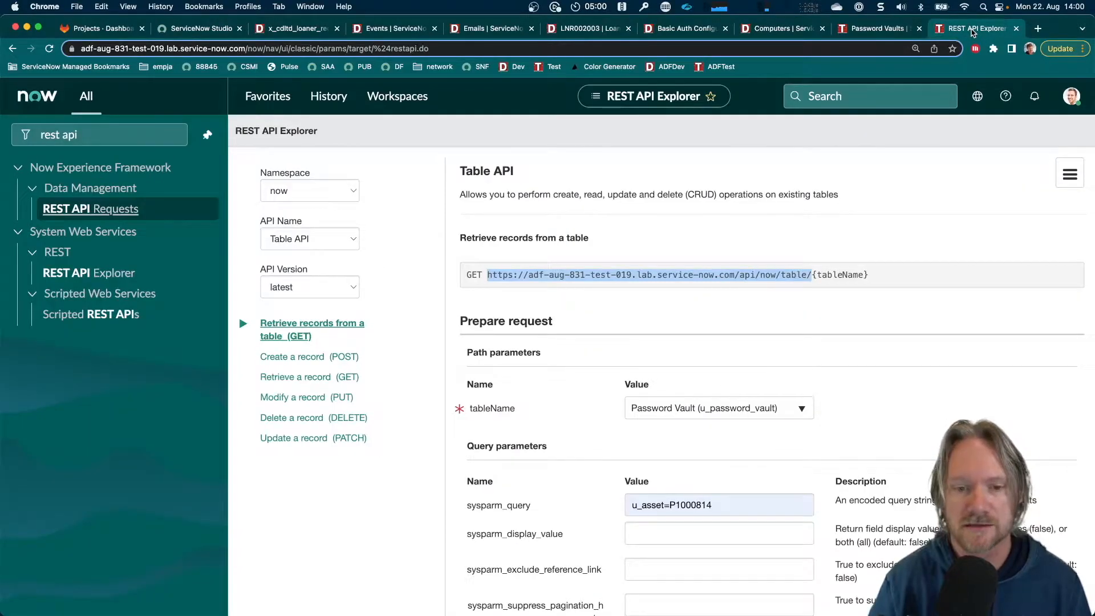
scroll(566, 445, "down", 2)
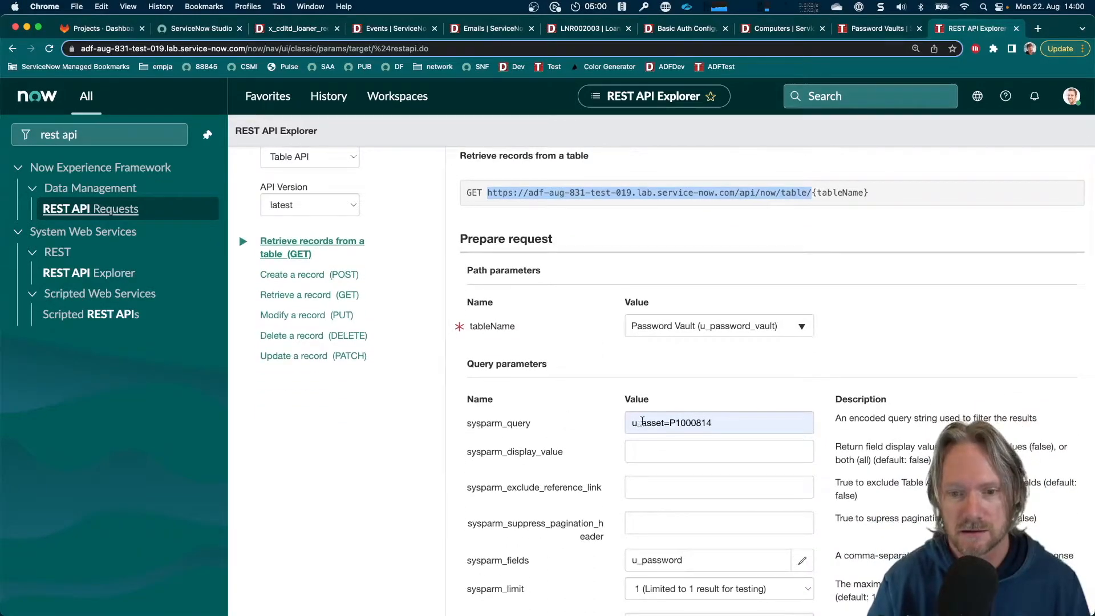
left_click_drag(725, 423, 610, 423)
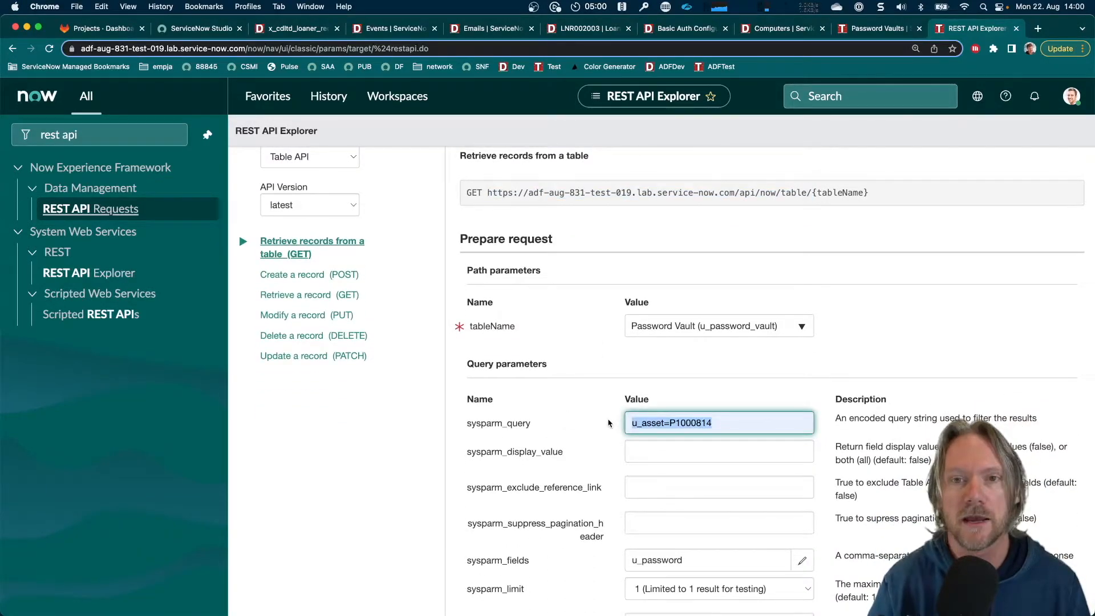
left_click(203, 29)
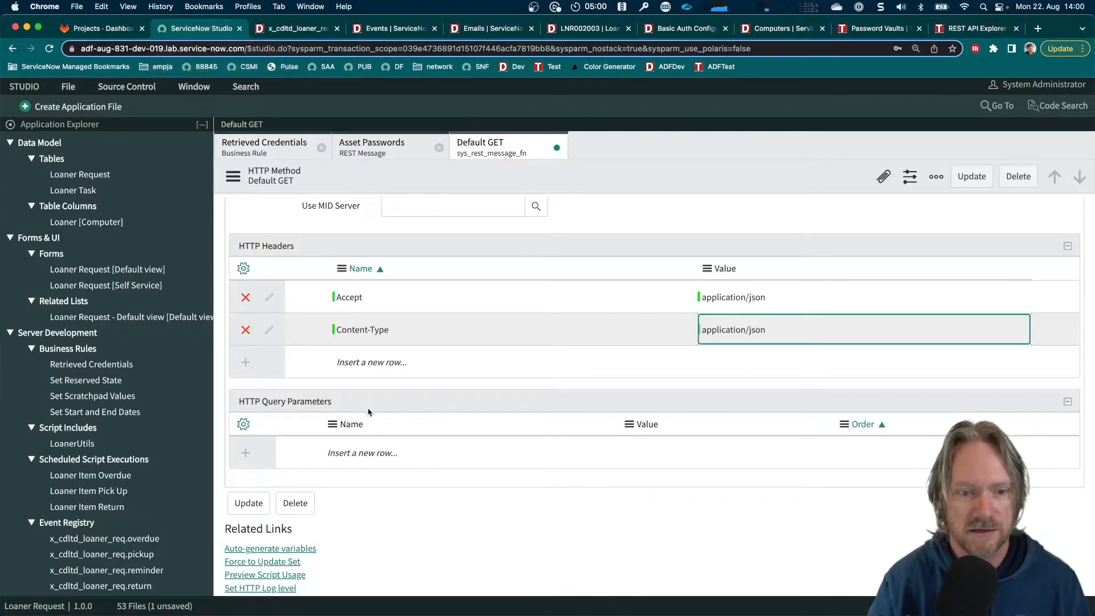
left_click(365, 453)
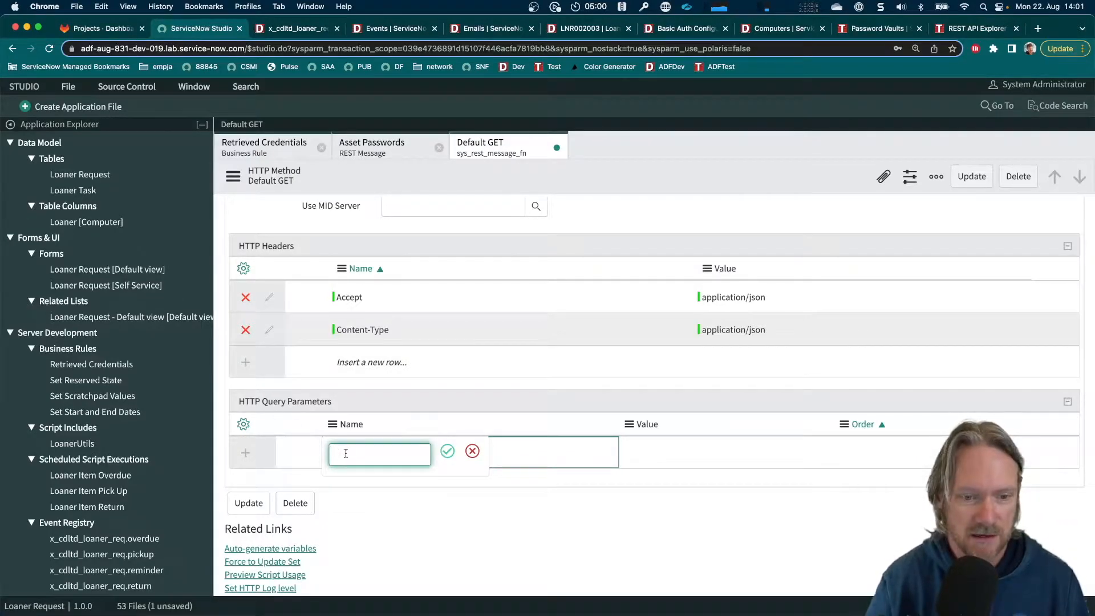
type("u_asset")
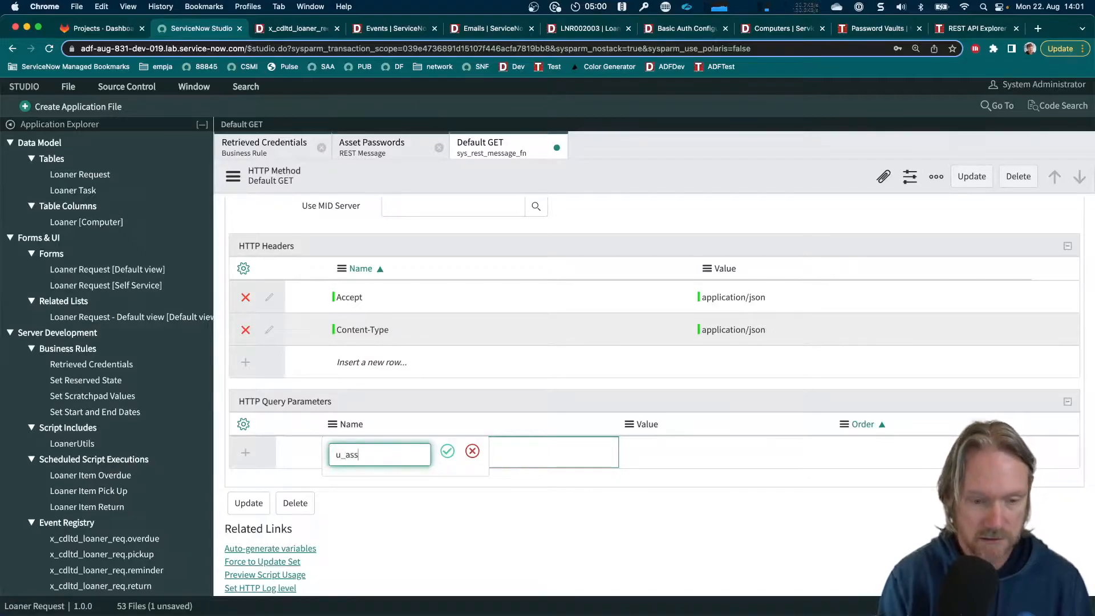
key("super+a")
key("super+c")
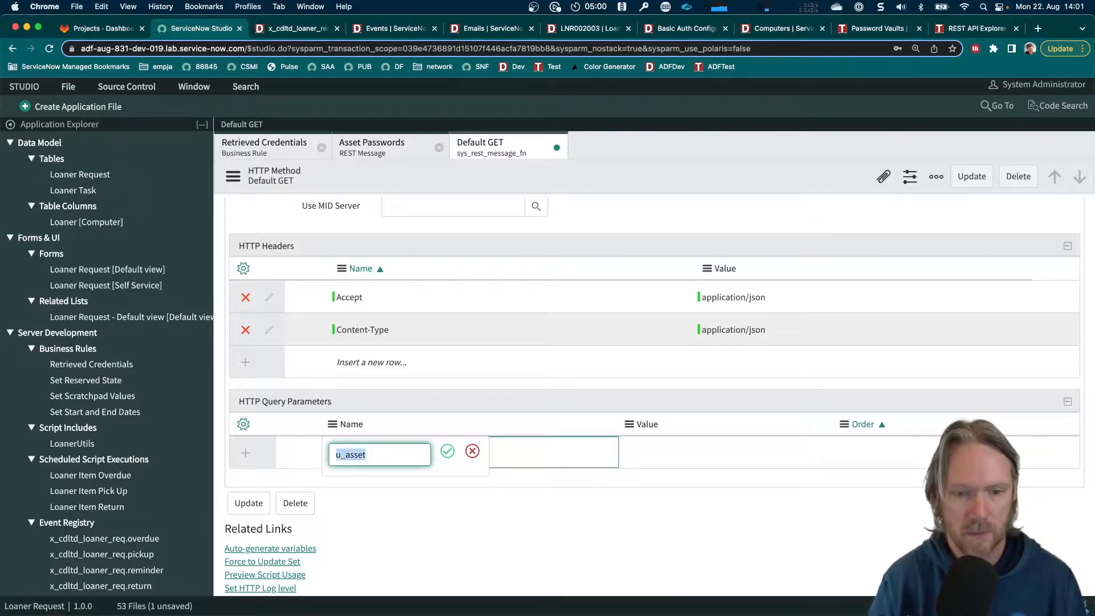
key("Return")
Set the u_asset query parameter's value to ${u_asset} and save the Default GET method
left_click(650, 454)
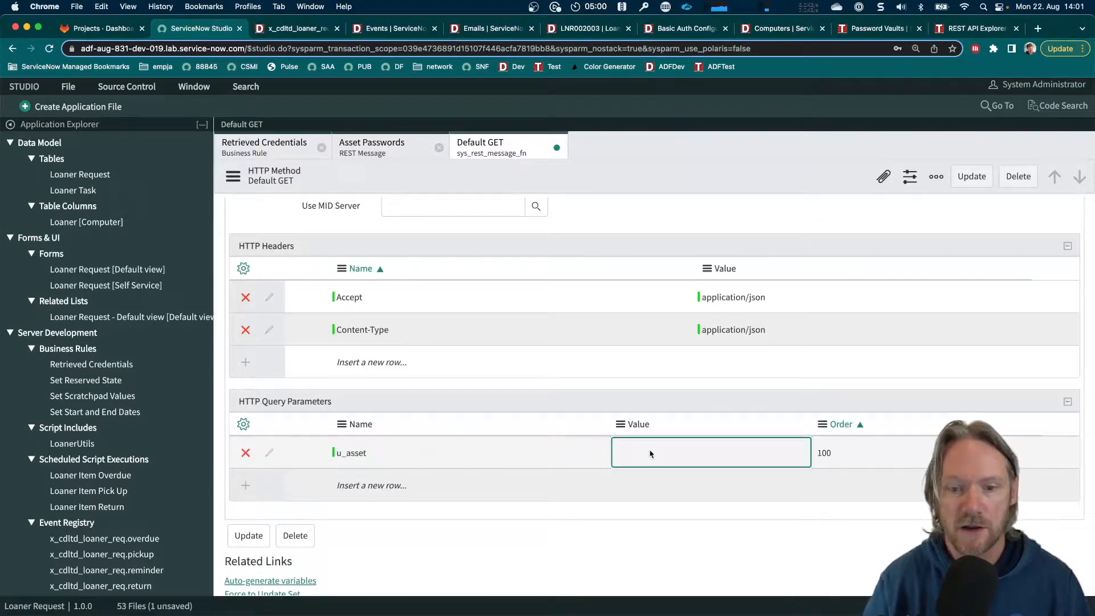
left_click(643, 453)
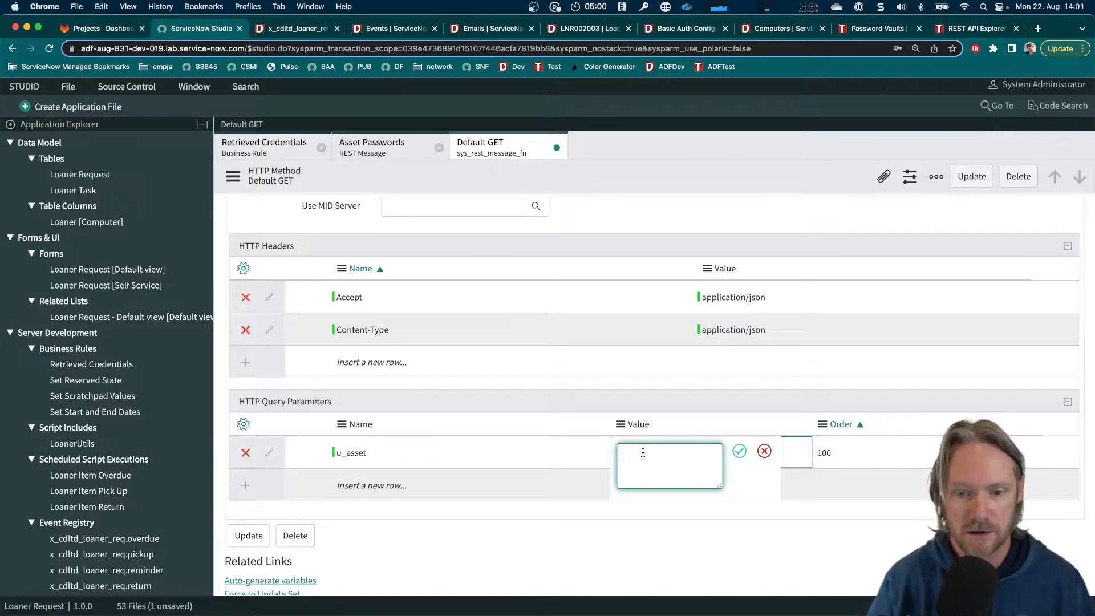
type("$")
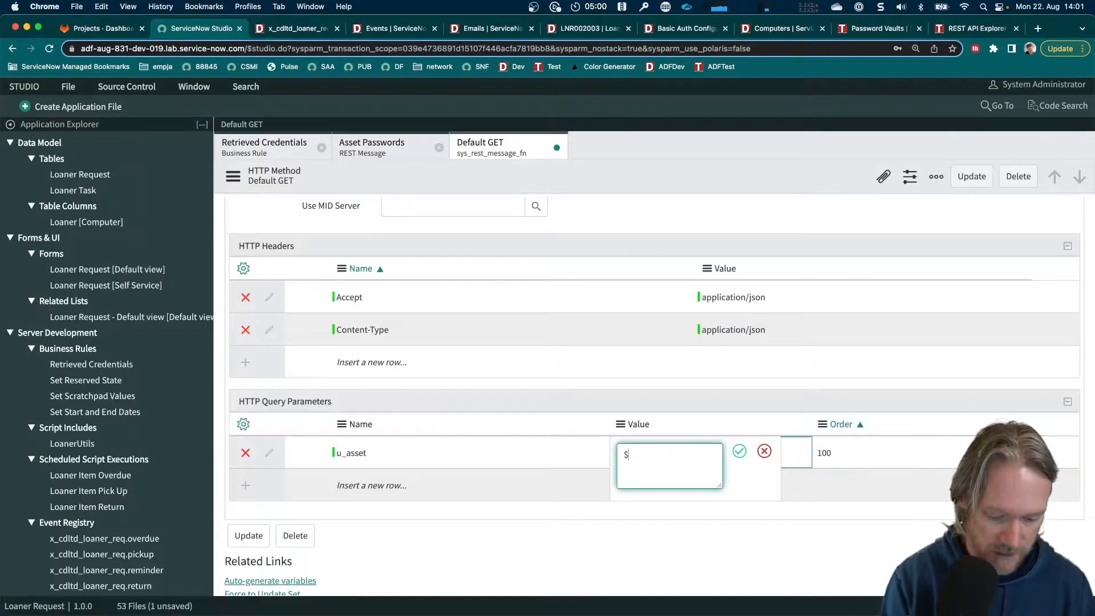
type("{")
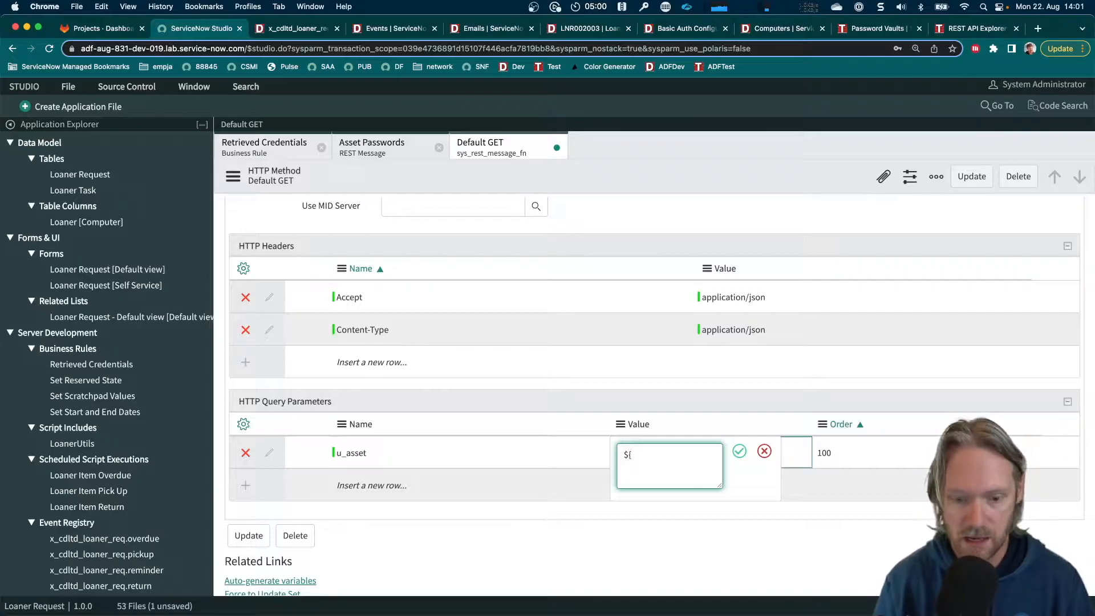
type("u_asset}")
key("Return")
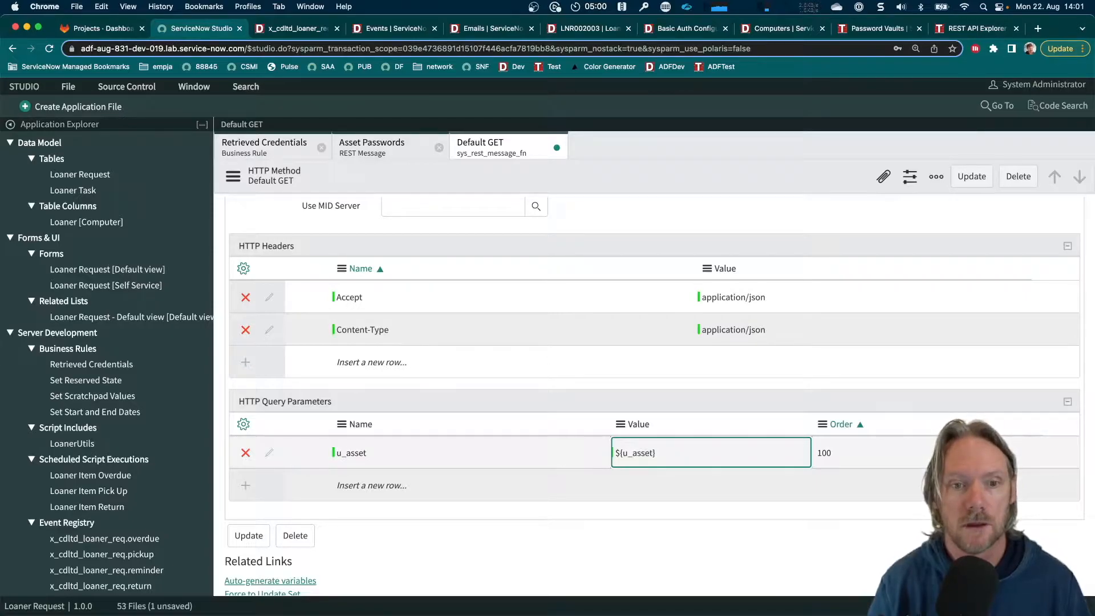
right_click(640, 180)
left_click(654, 189)
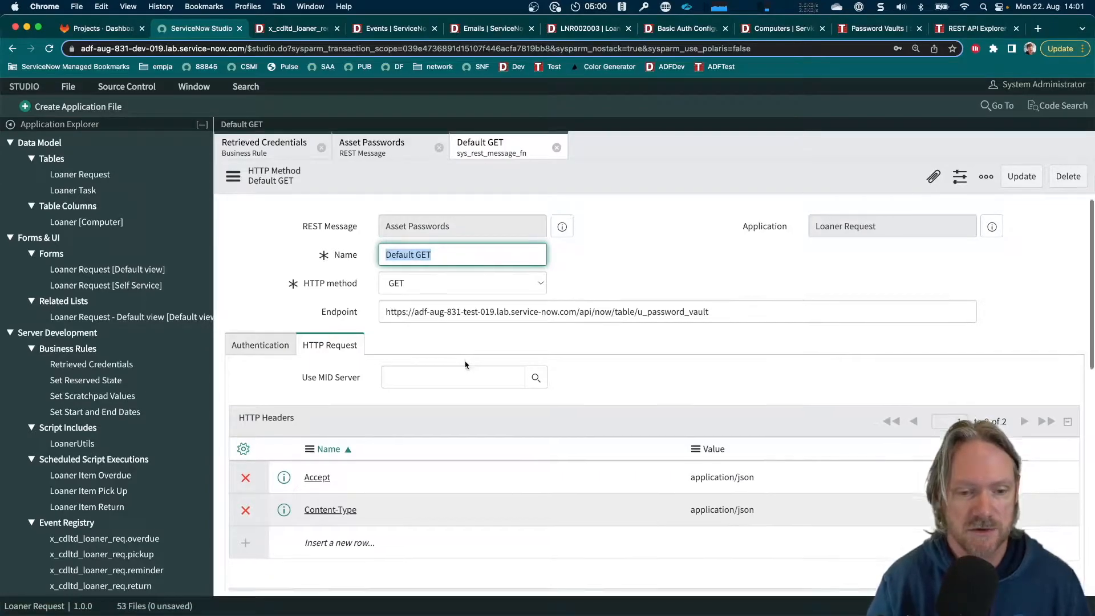
Auto-generate the variable substitutions for the Default GET method from its ${u_asset} query parameter
scroll(465, 366, "down", 7)
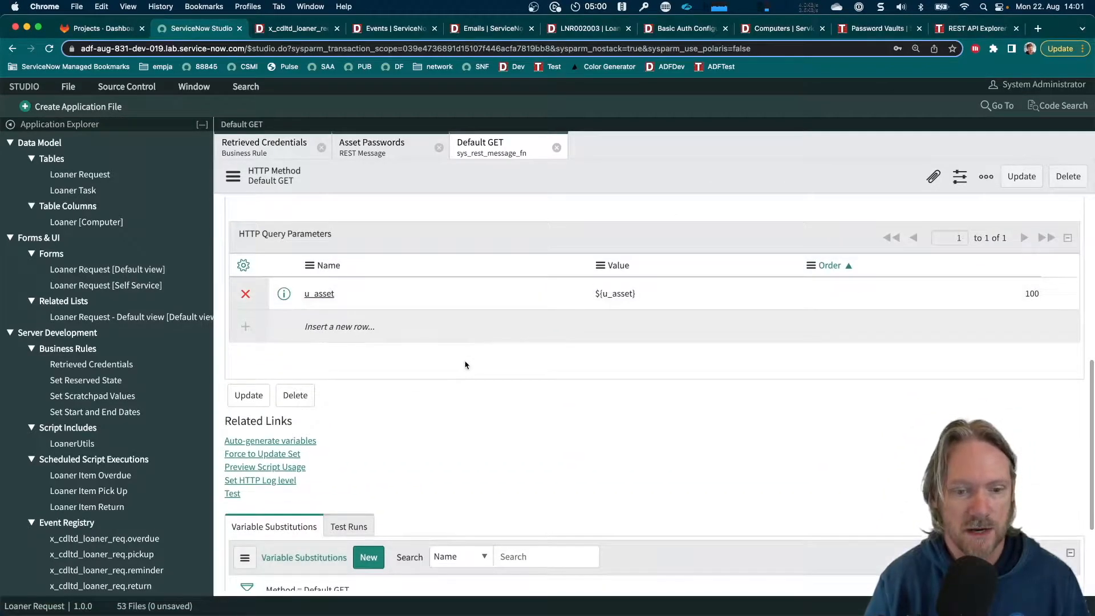
scroll(465, 365, "down", 3)
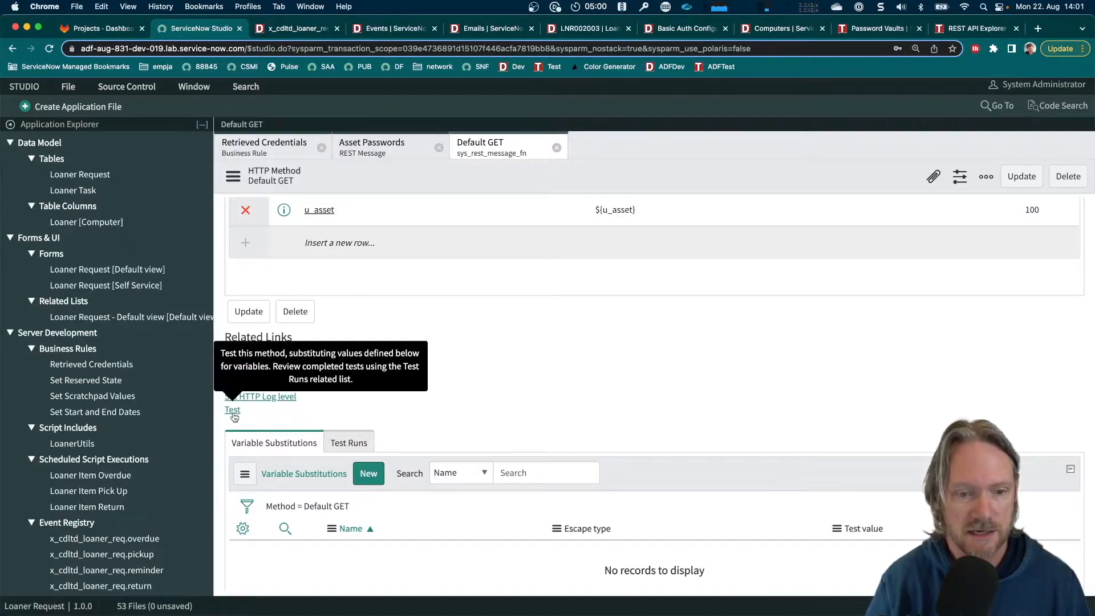
scroll(591, 379, "up", 4)
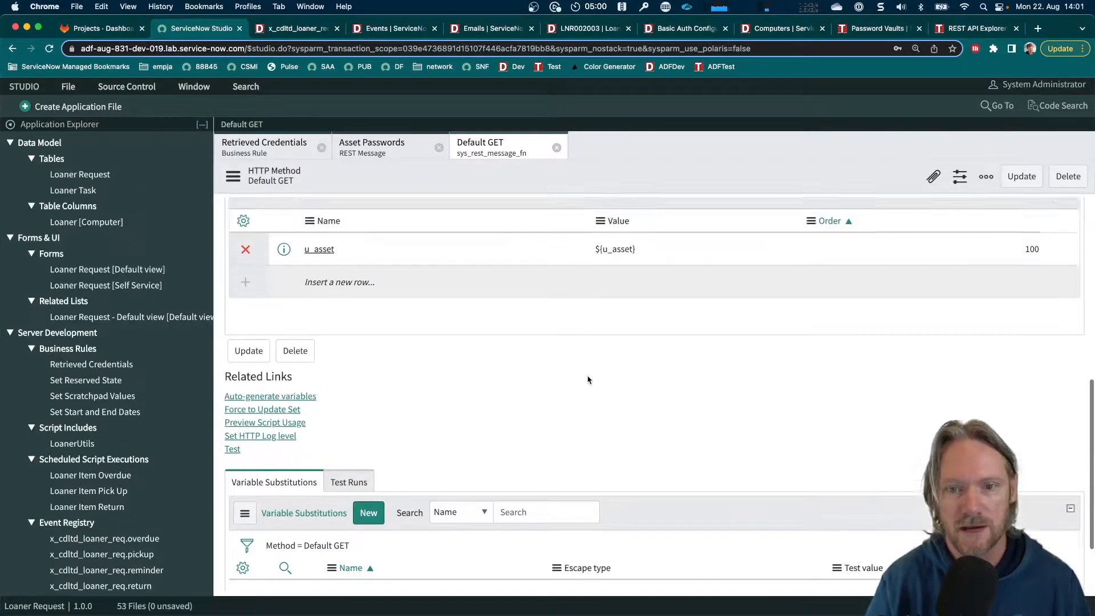
left_click_drag(642, 309, 594, 309)
double_click(596, 311)
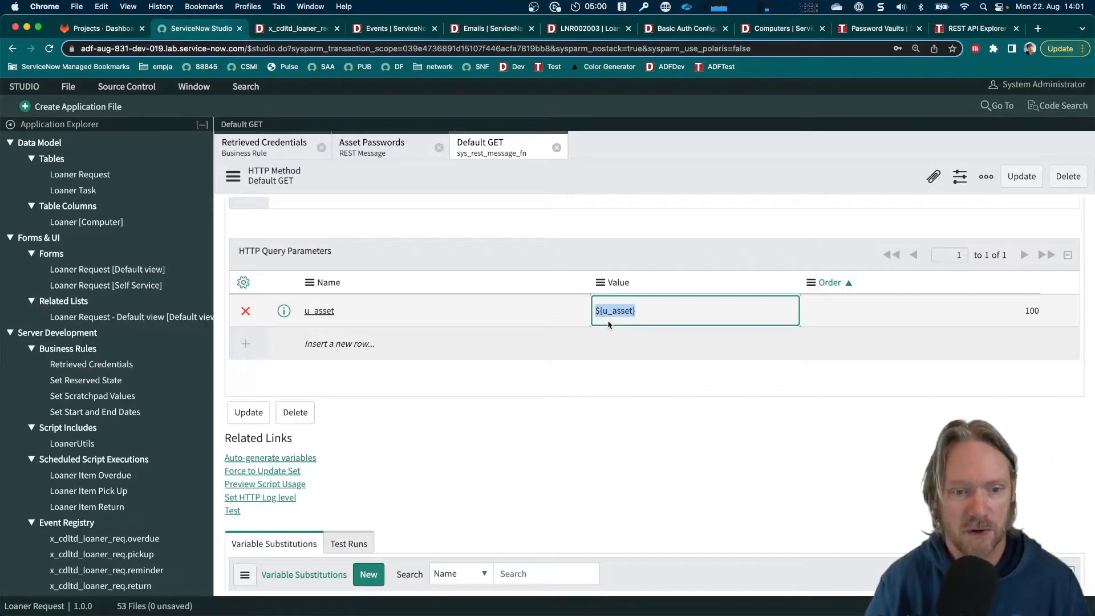
scroll(547, 328, "down", 3)
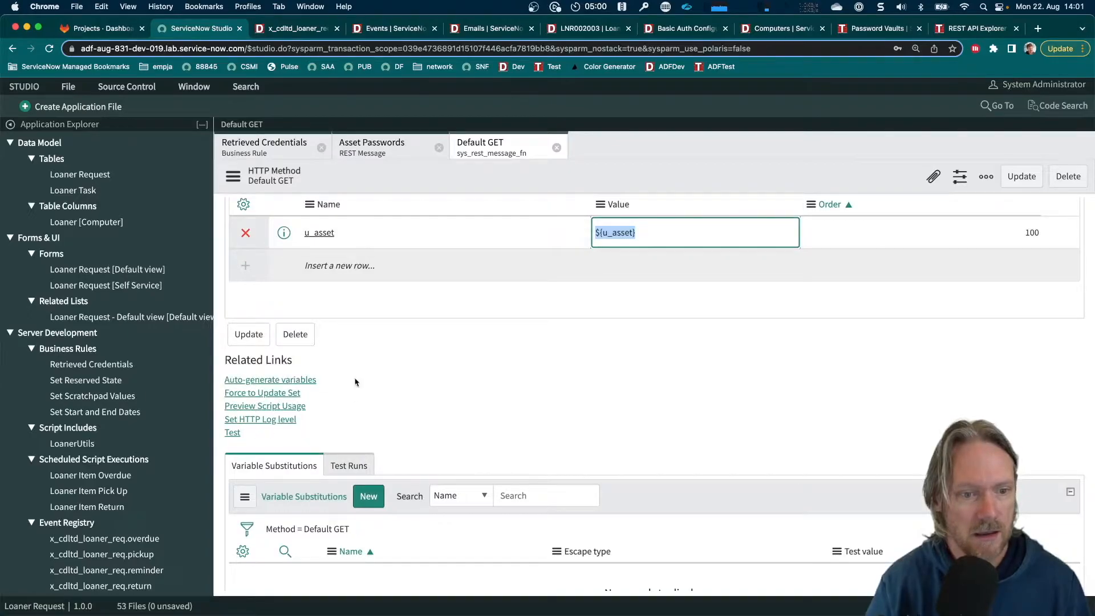
left_click(294, 381)
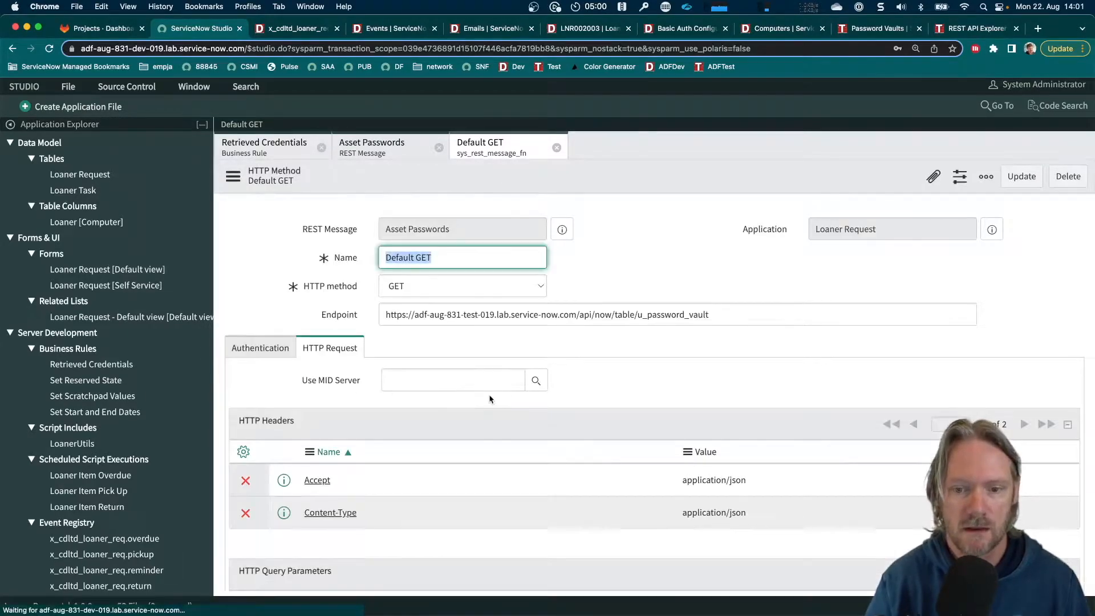
Copy asset P1000503 from the test instance's Password Vaults list and set it as the u_asset variable substitution's test value
scroll(487, 398, "down", 5)
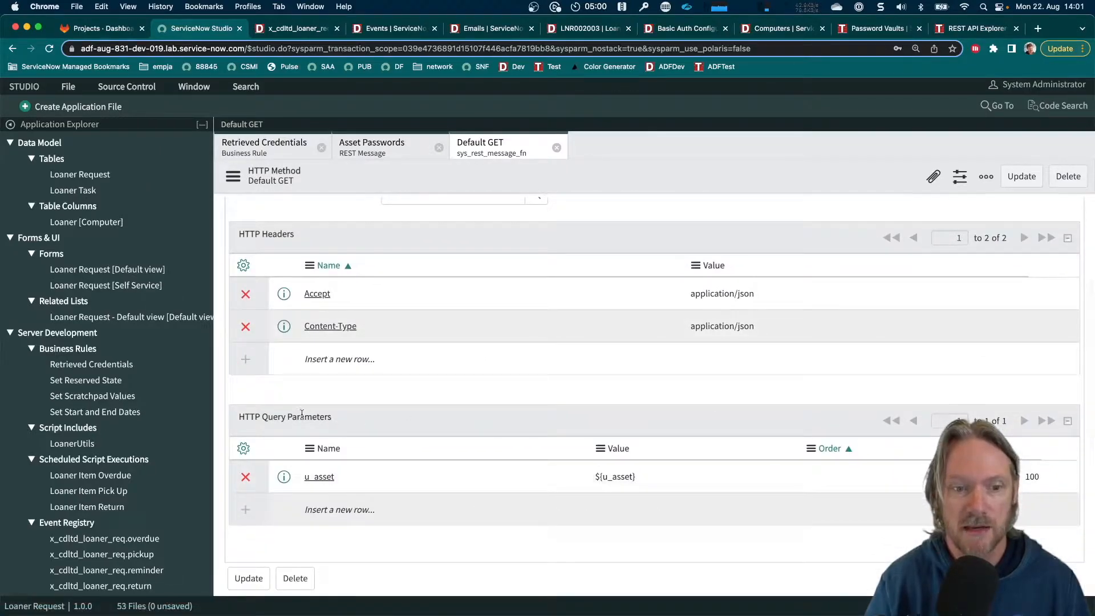
scroll(396, 433, "down", 4)
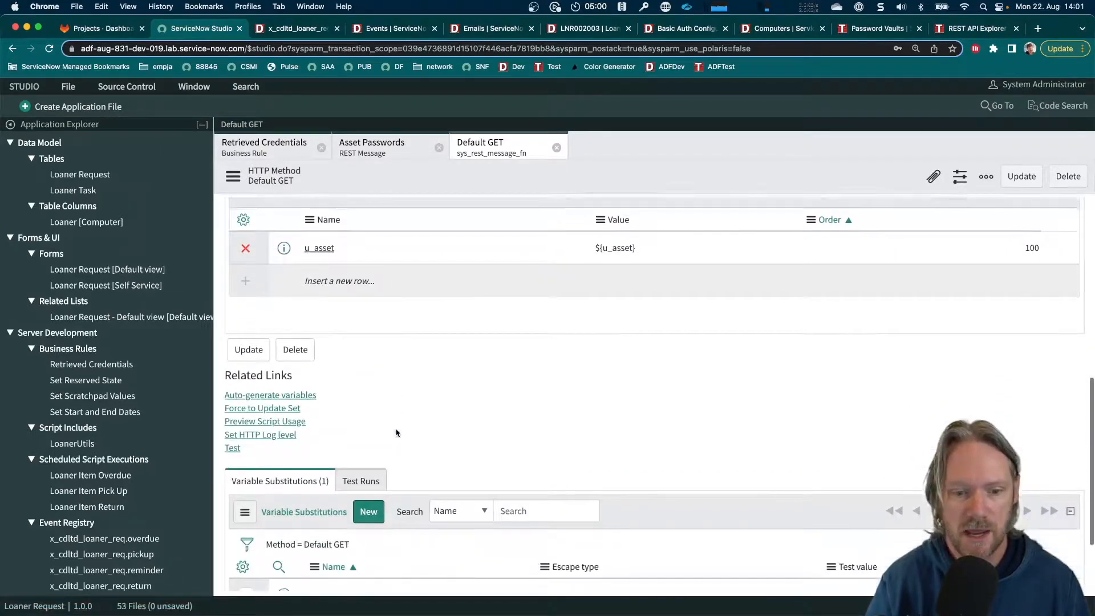
scroll(396, 433, "down", 2)
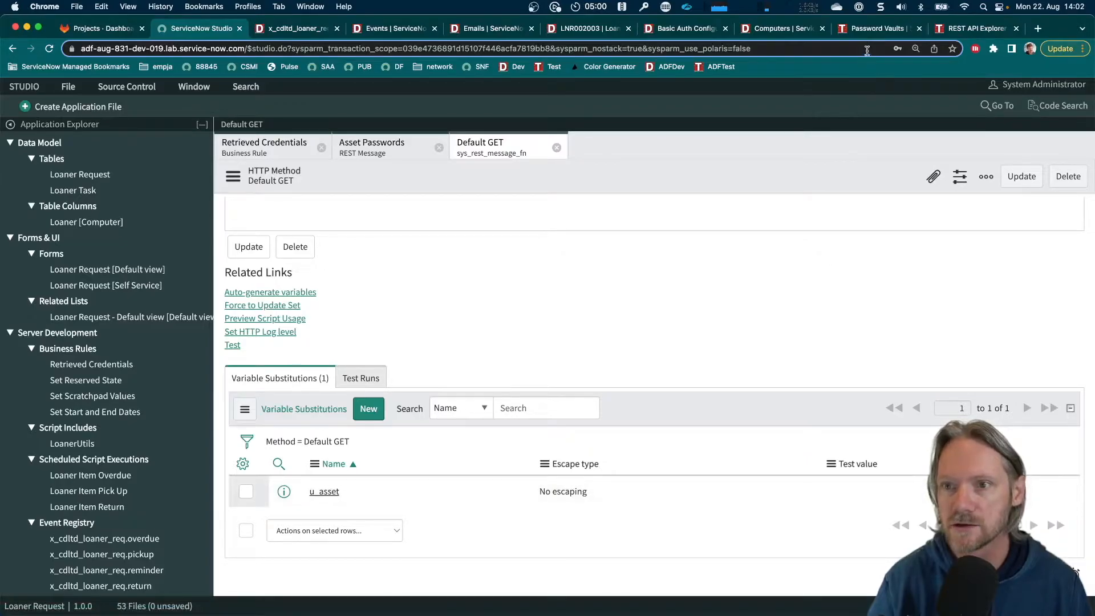
left_click(841, 29)
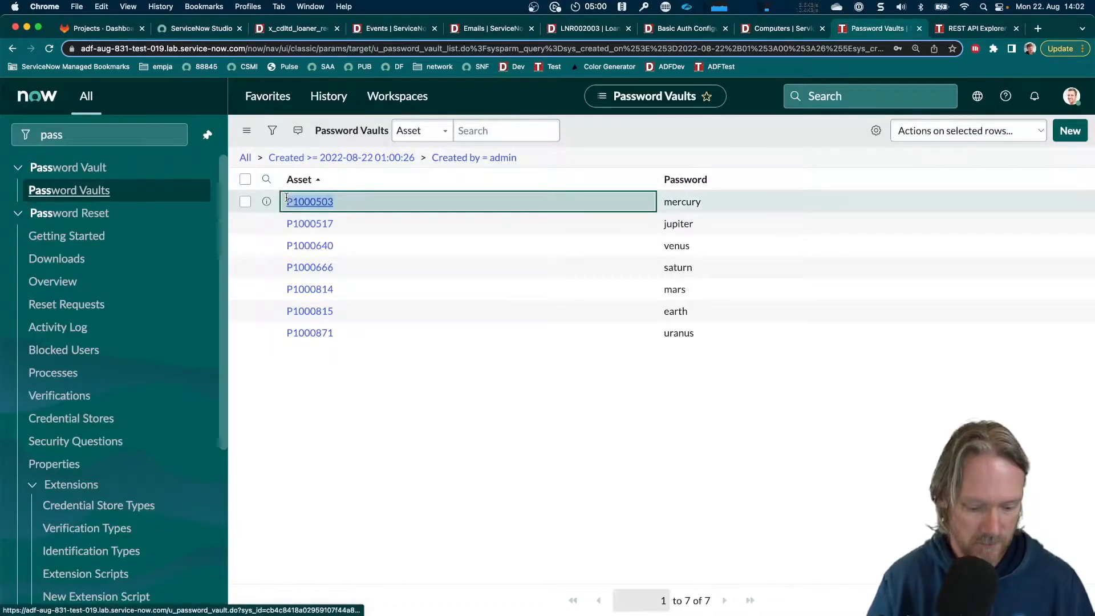
left_click(209, 30)
double_click(871, 490)
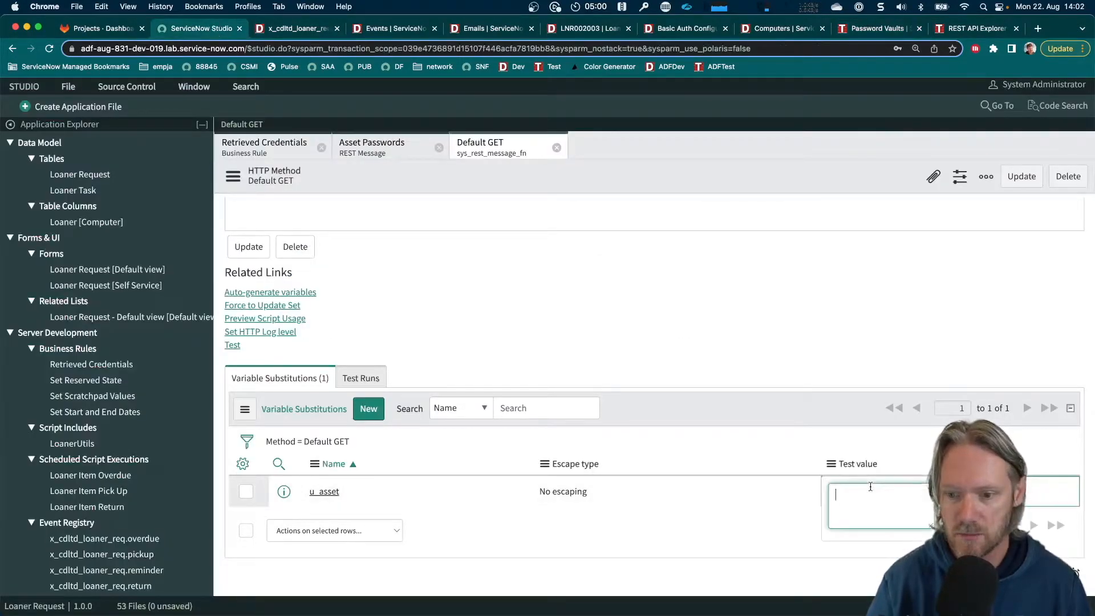
type("P1000503")
key("Return")
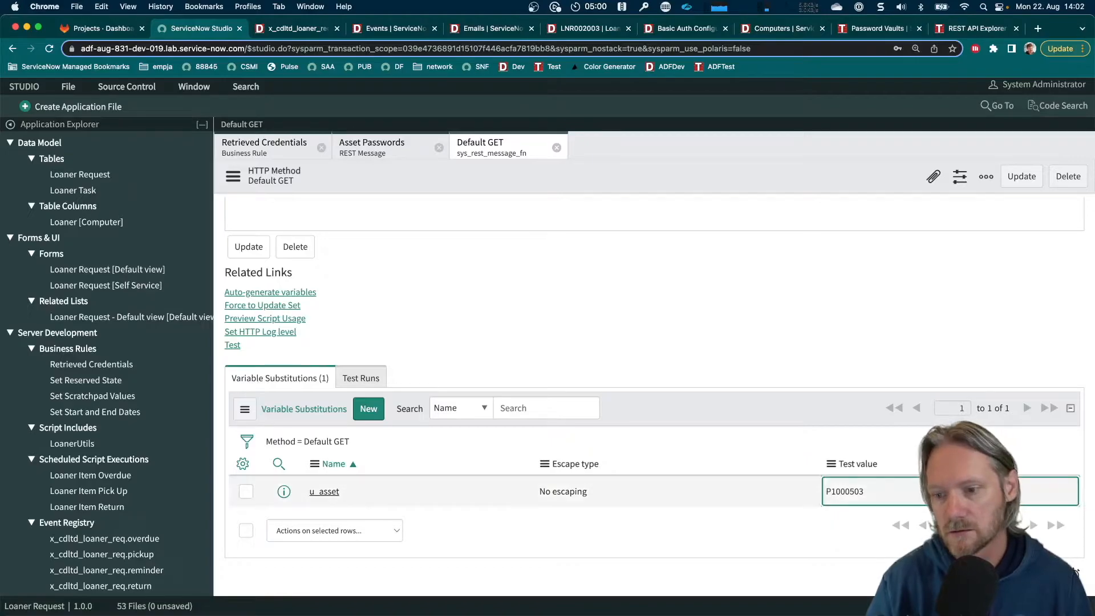
Run the Default GET method's test, decline saving the browser password, and inspect the HTTP status, parameters and u_password entry in the response
left_click(234, 347)
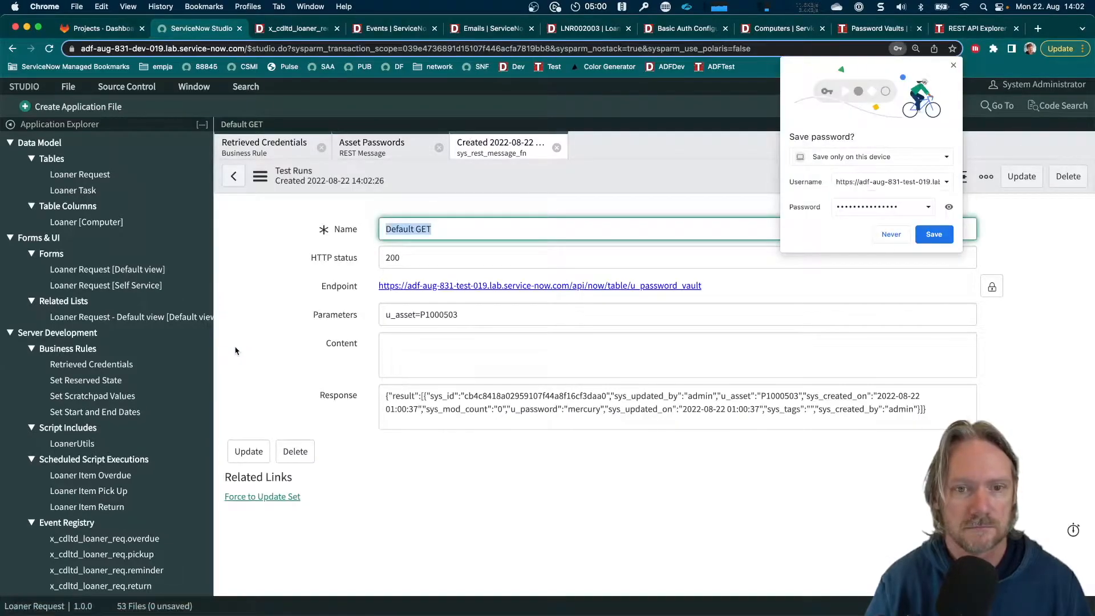
left_click(892, 235)
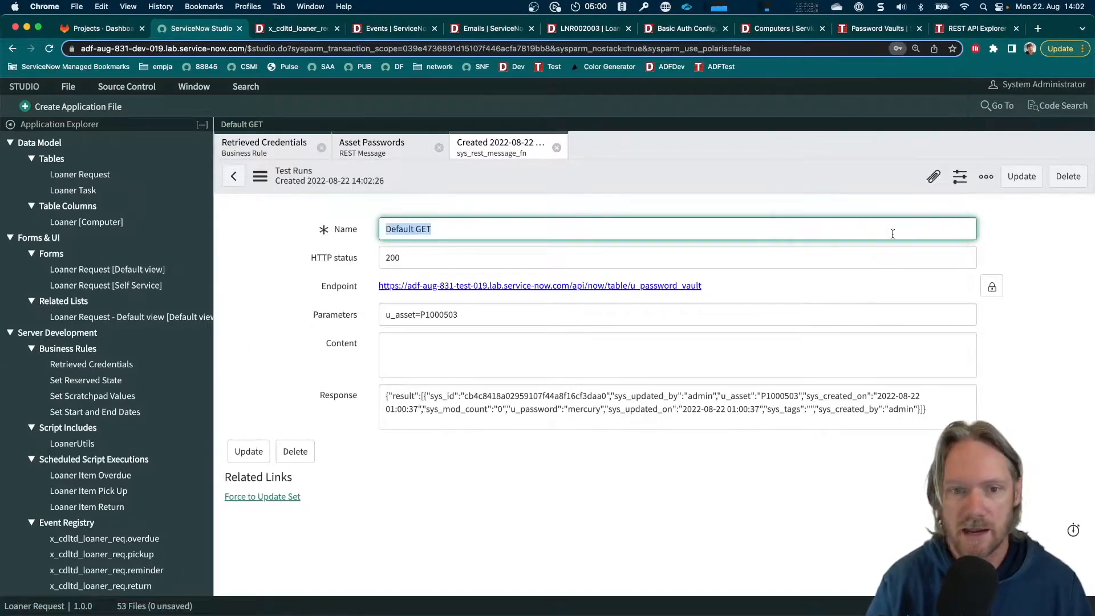
left_click(404, 258)
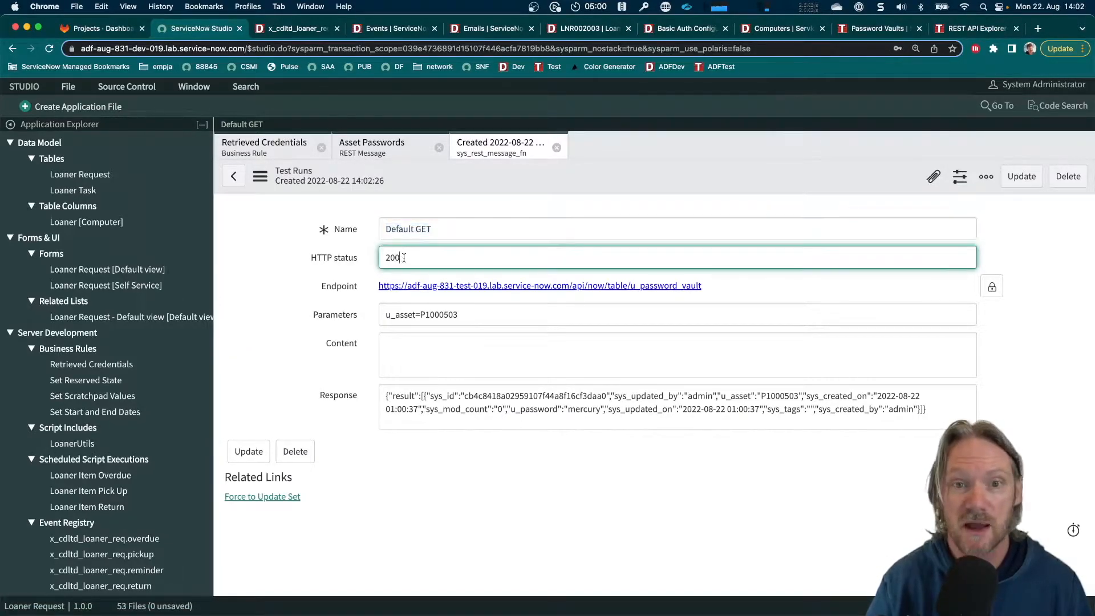
left_click(407, 315)
left_click(437, 407)
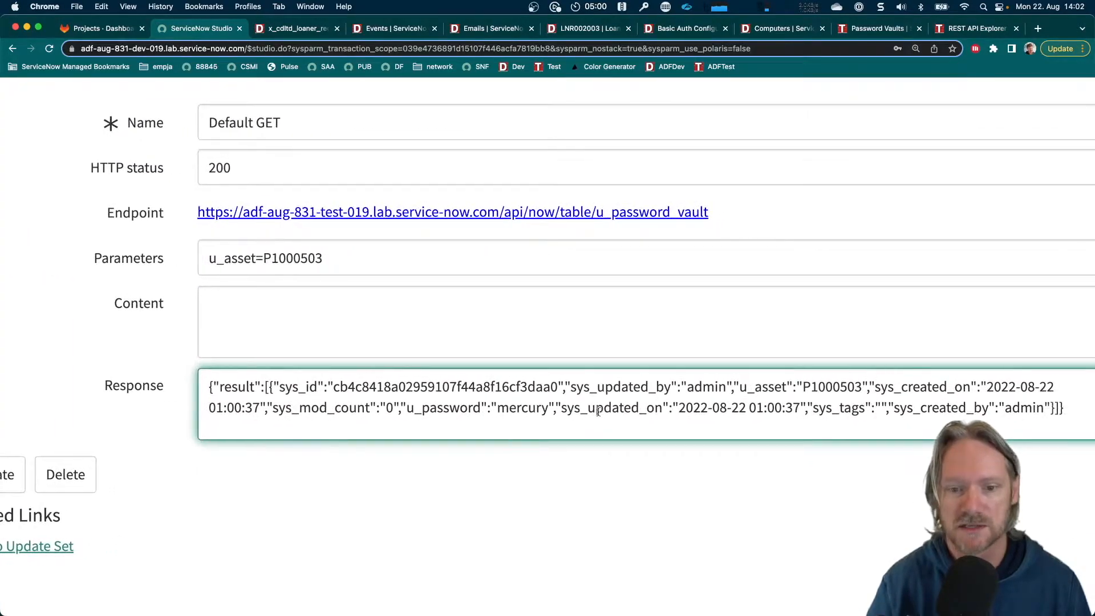
scroll(599, 410, "right", 2)
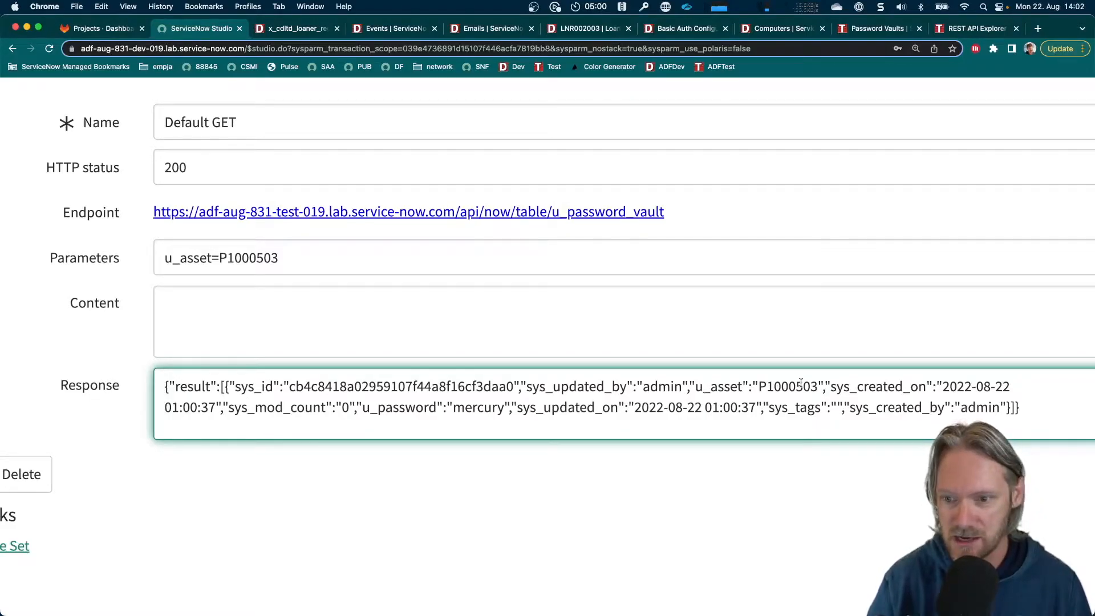
left_click_drag(363, 406, 501, 407)
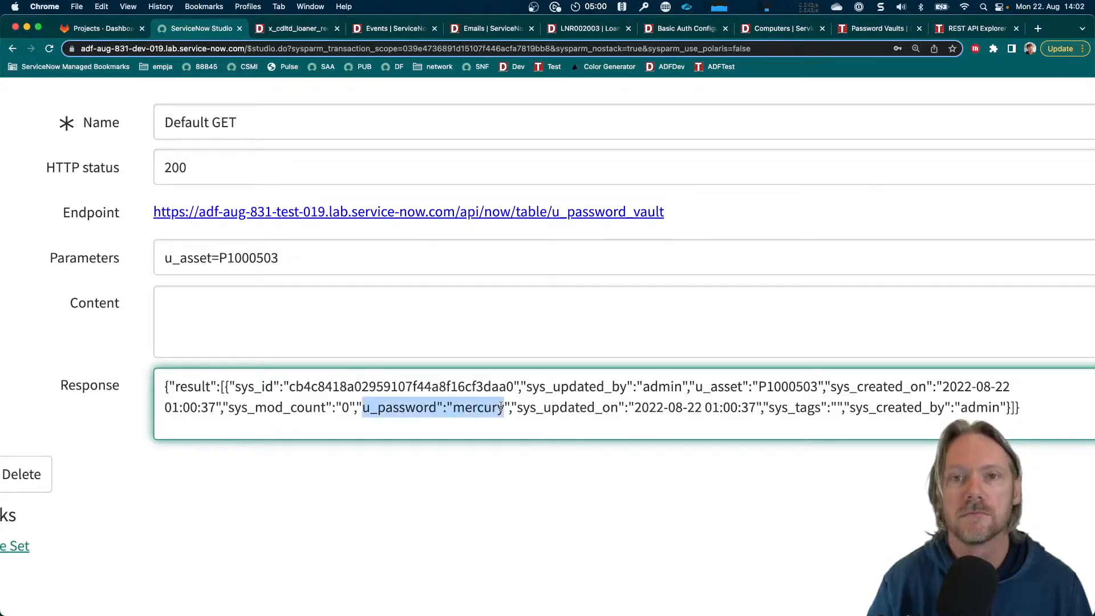
Compare the returned password with asset P1000503's entry in the Password Vaults list, and return to the test run at 100% zoom
left_click(874, 28)
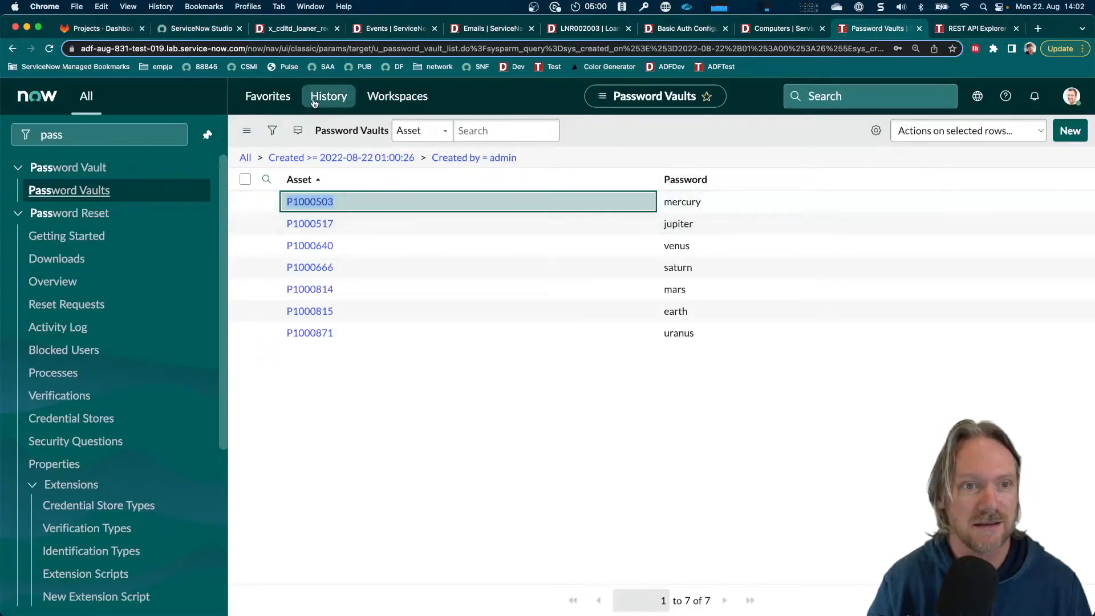
left_click(206, 28)
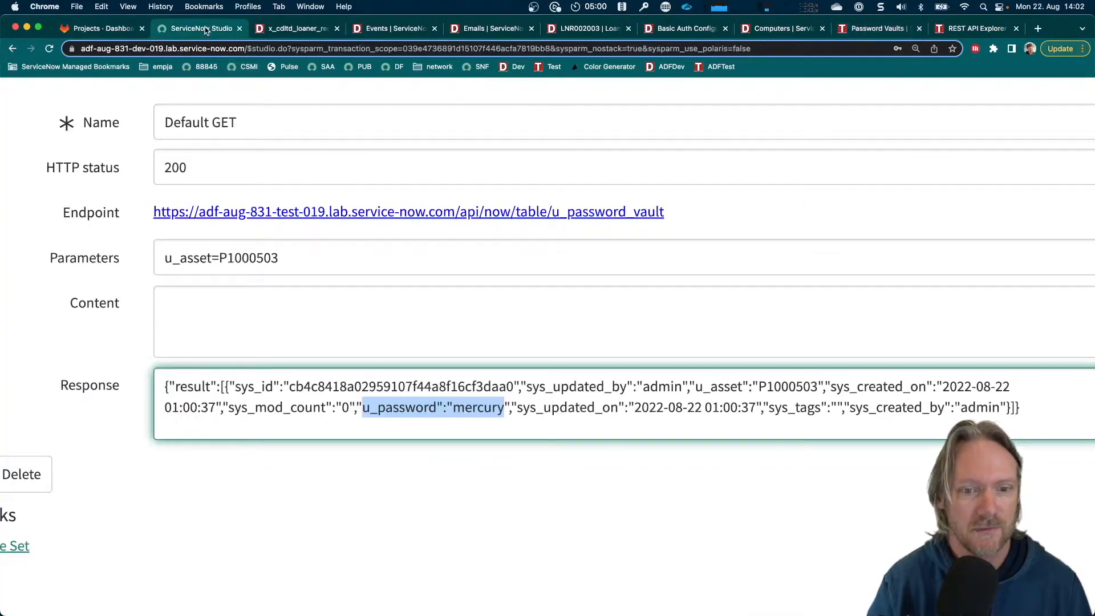
key("super+0")
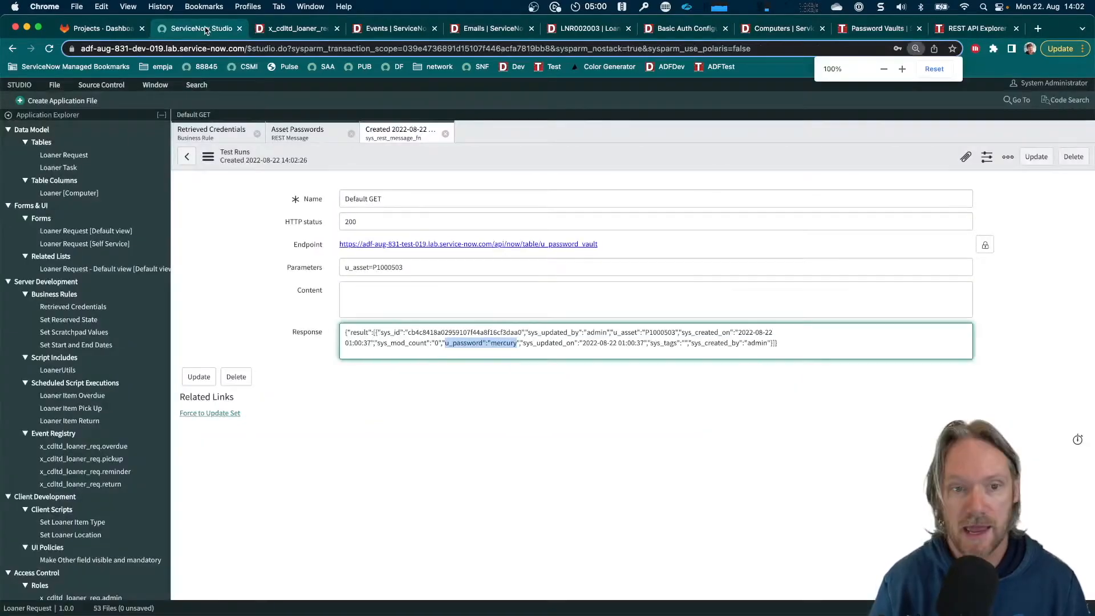
Open the Default GET method of the Asset Passwords REST Message and review its script usage preview
left_click(308, 136)
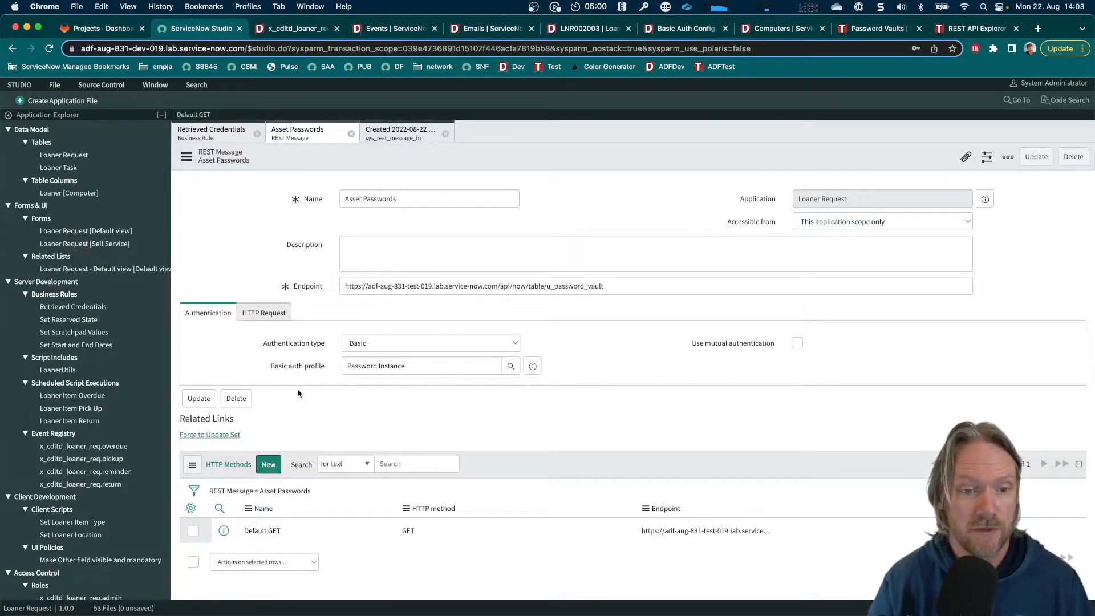
scroll(298, 394, "down", 1)
left_click(262, 531)
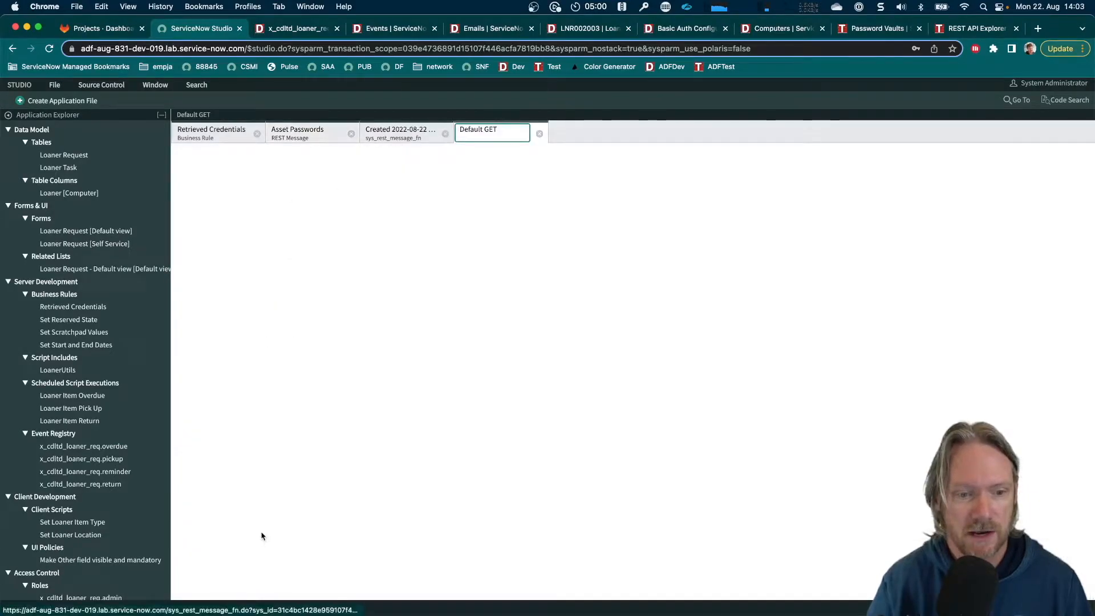
key("super+plus")
key("super+plus")
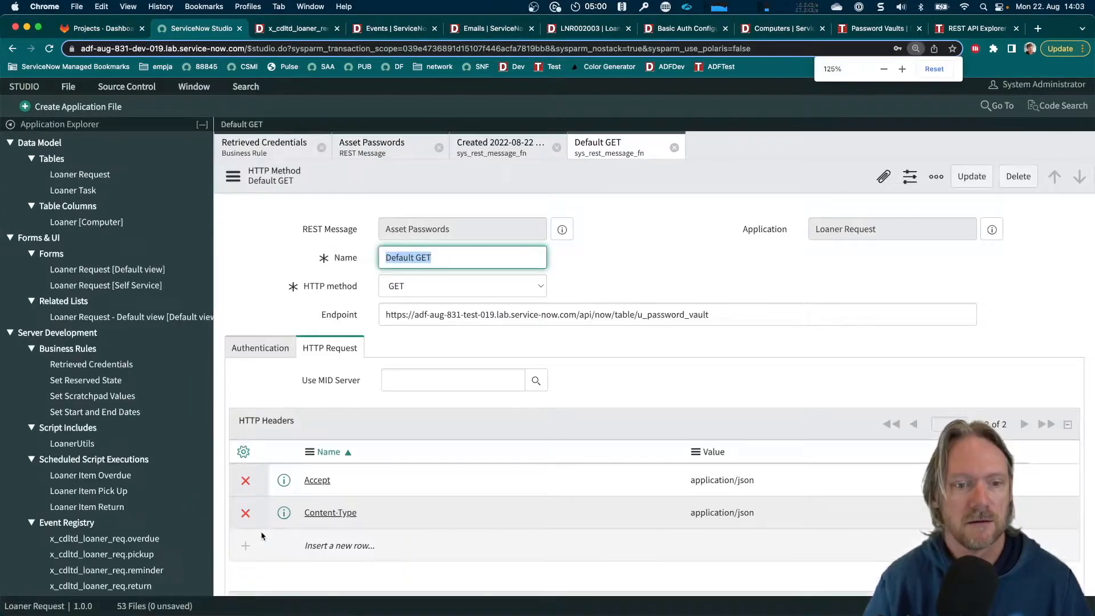
scroll(375, 355, "down", 10)
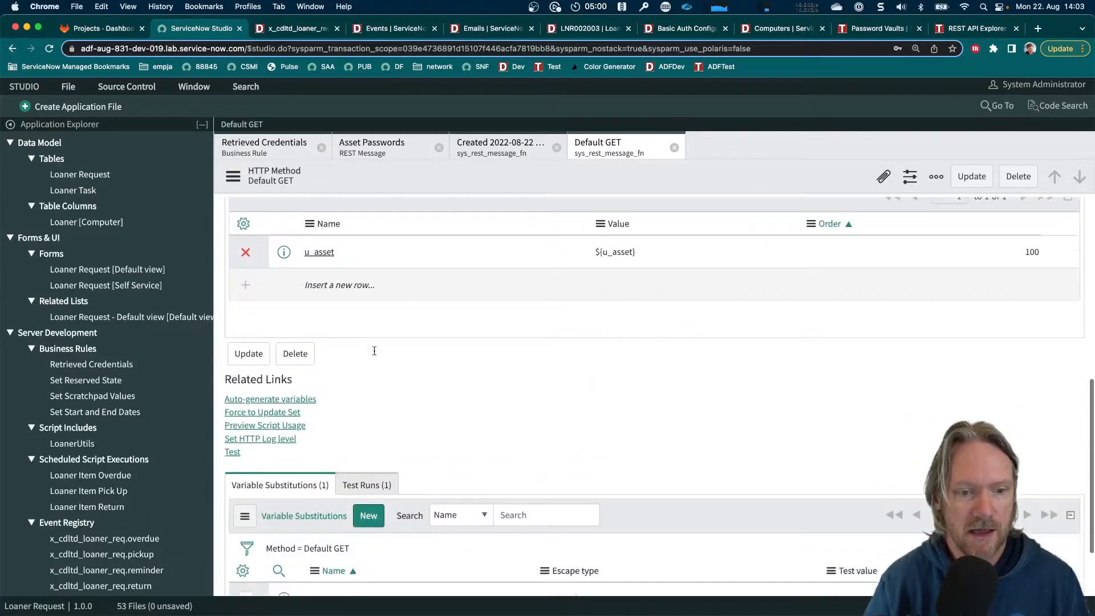
left_click(248, 417)
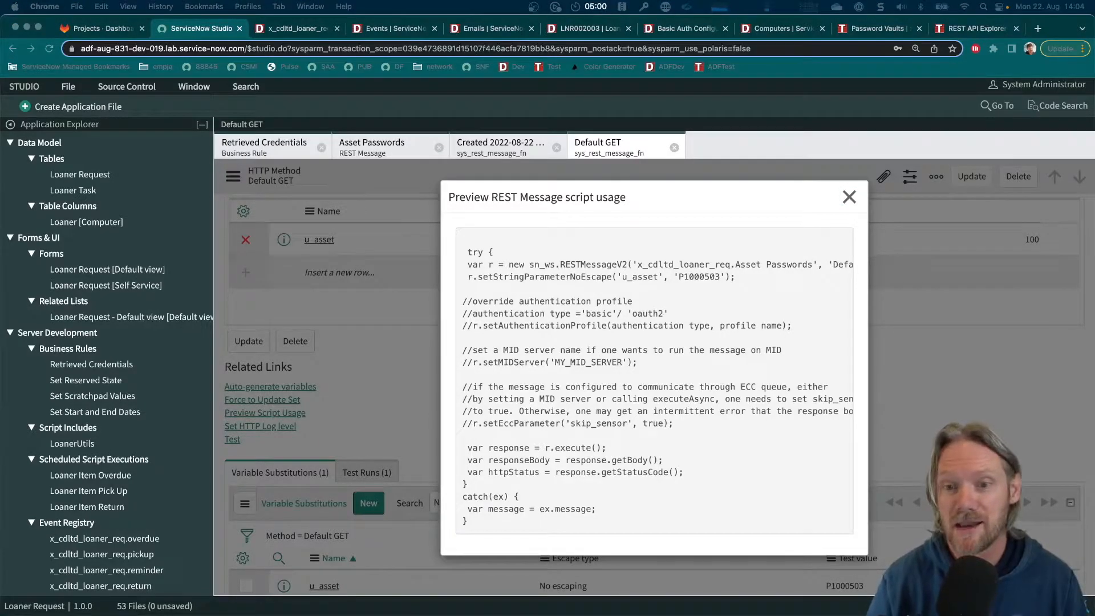
left_click(849, 197)
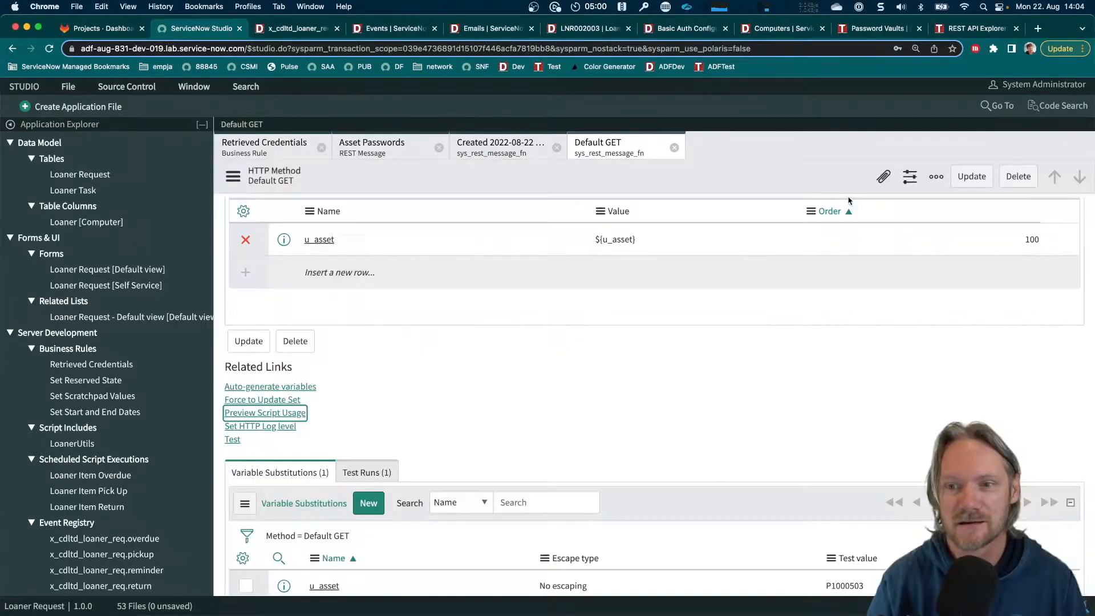
Create a new Business Rule application file and name it "Retrieve Credentials - BR"
left_click(94, 106)
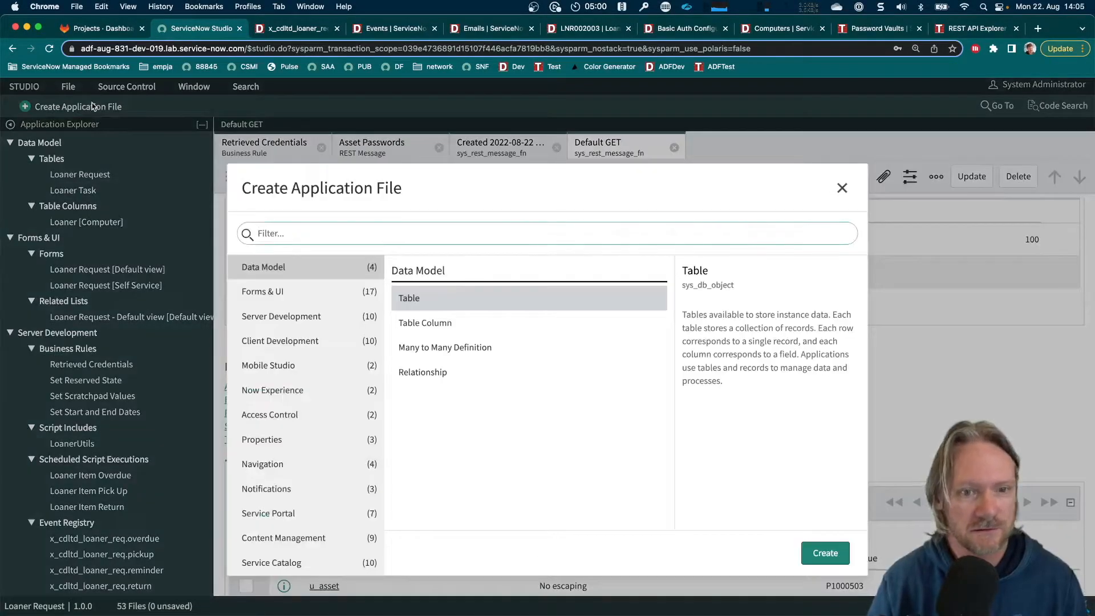
type("bus")
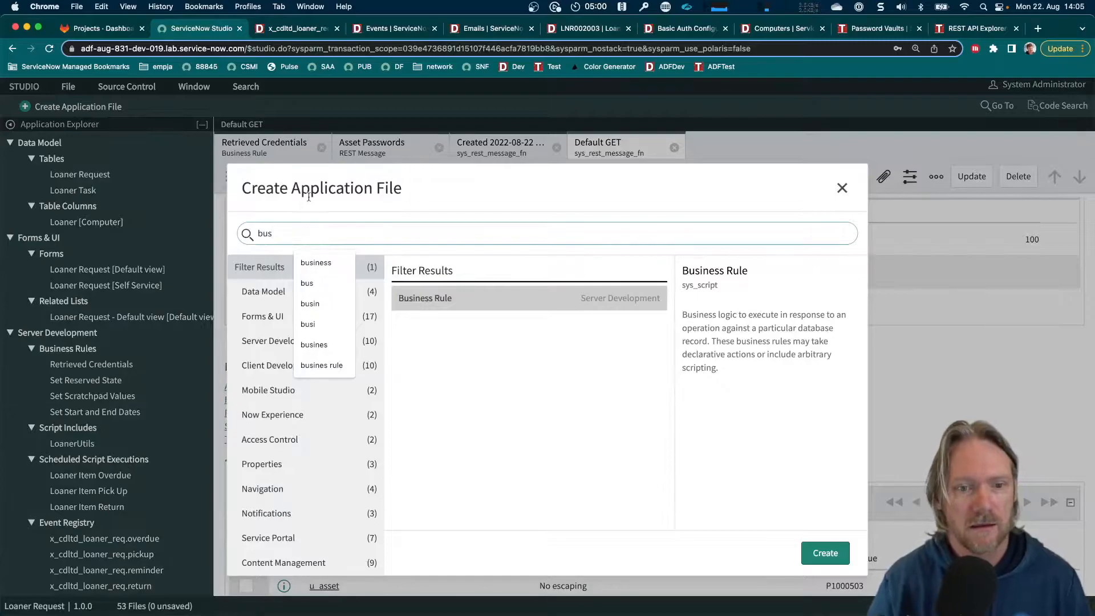
double_click(449, 306)
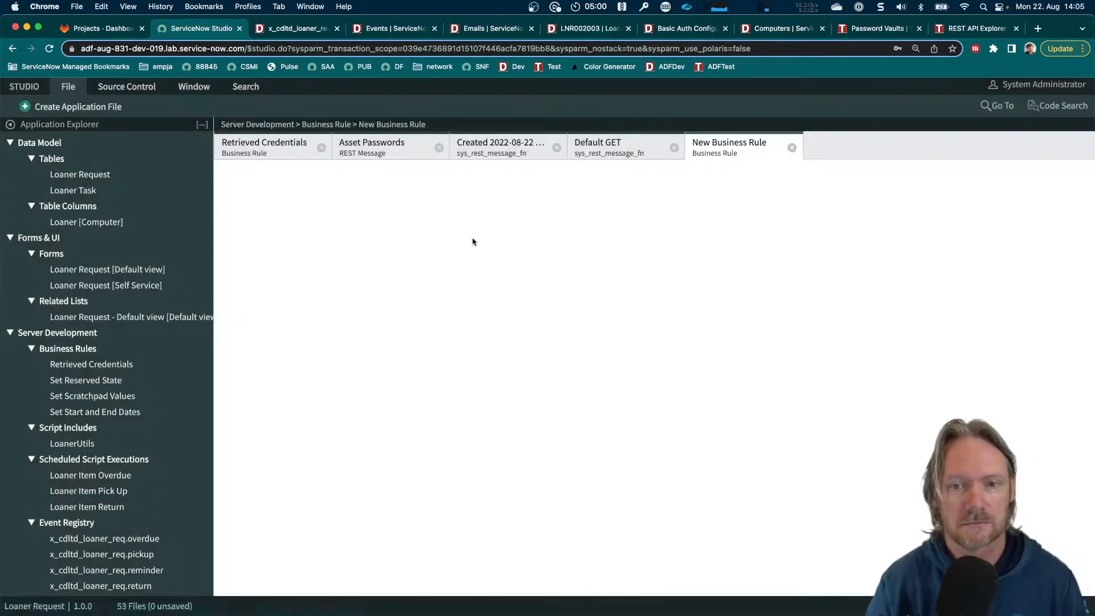
left_click(463, 235)
type("Retr")
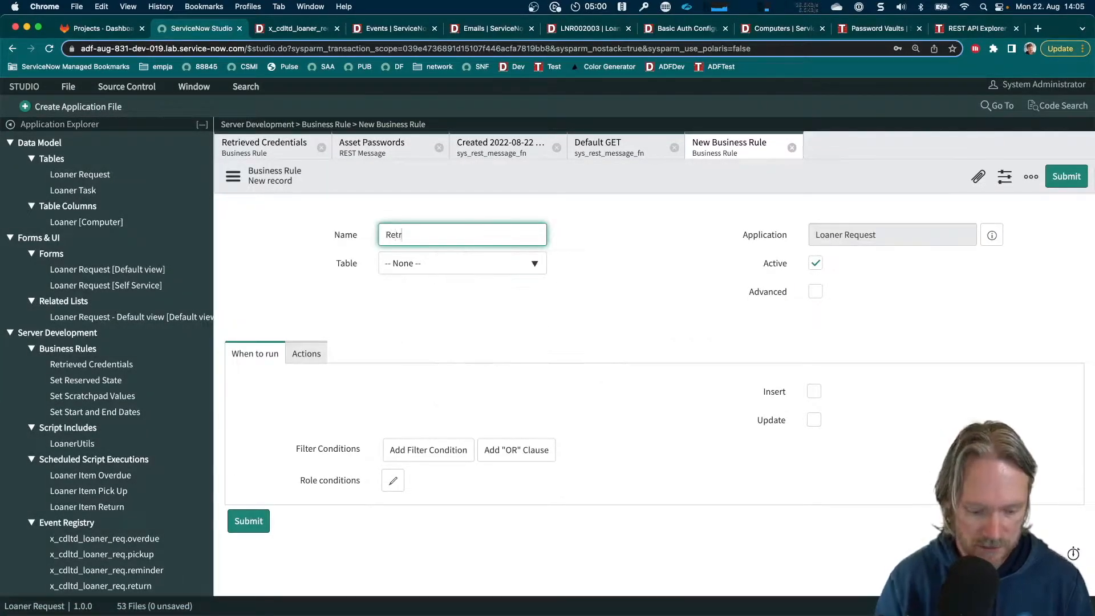
type("ieve Credent")
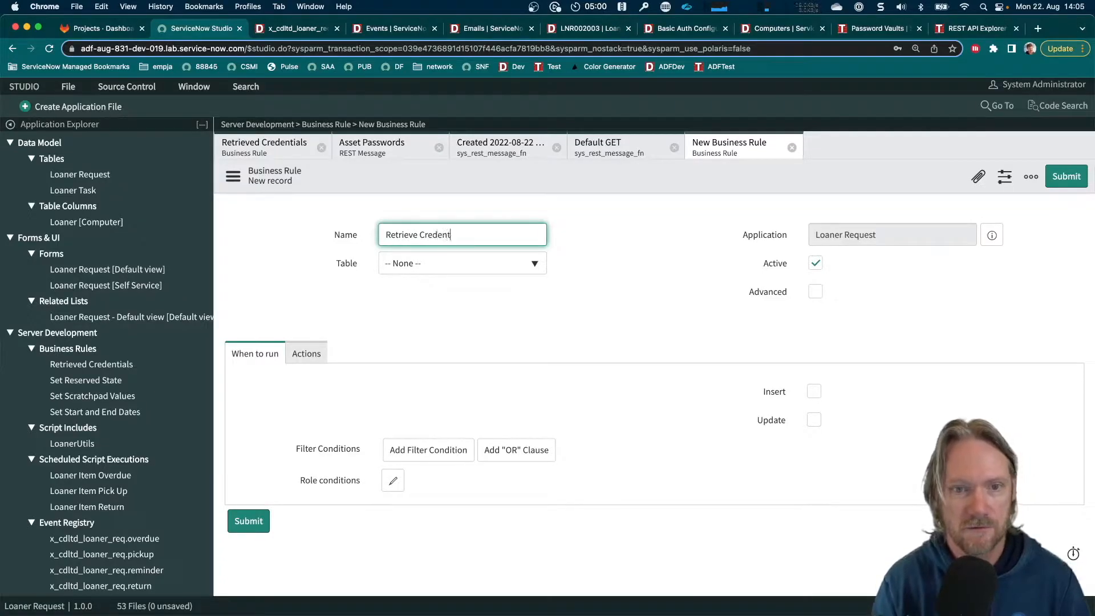
type("ials - BR")
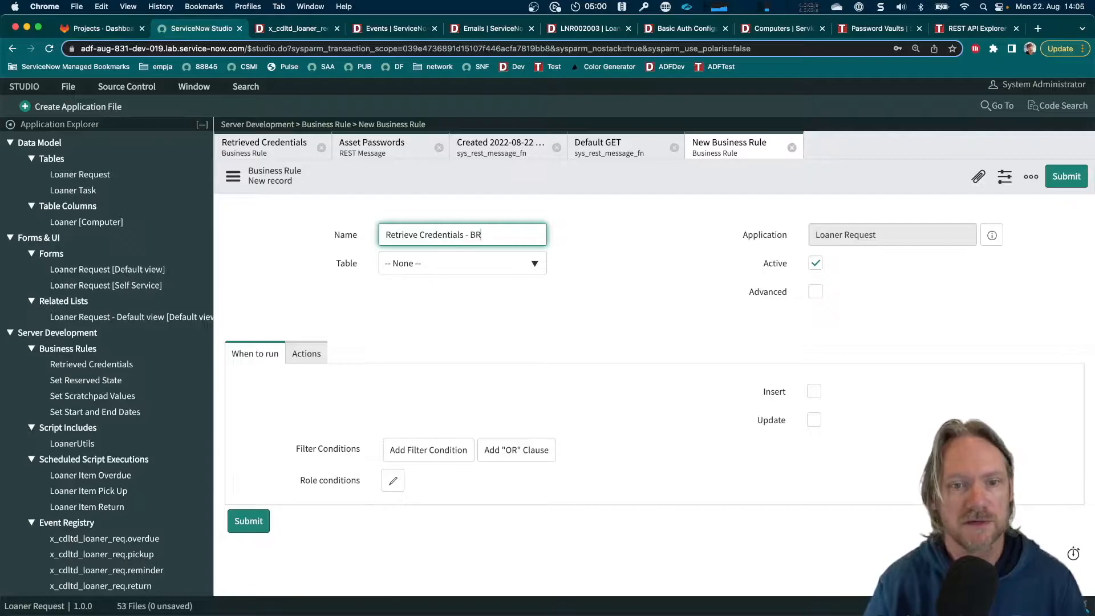
Set the business rule's table to Loaner Request [x_cdltd_loaner_req_loaner_request] and enable its Advanced option
left_click(488, 268)
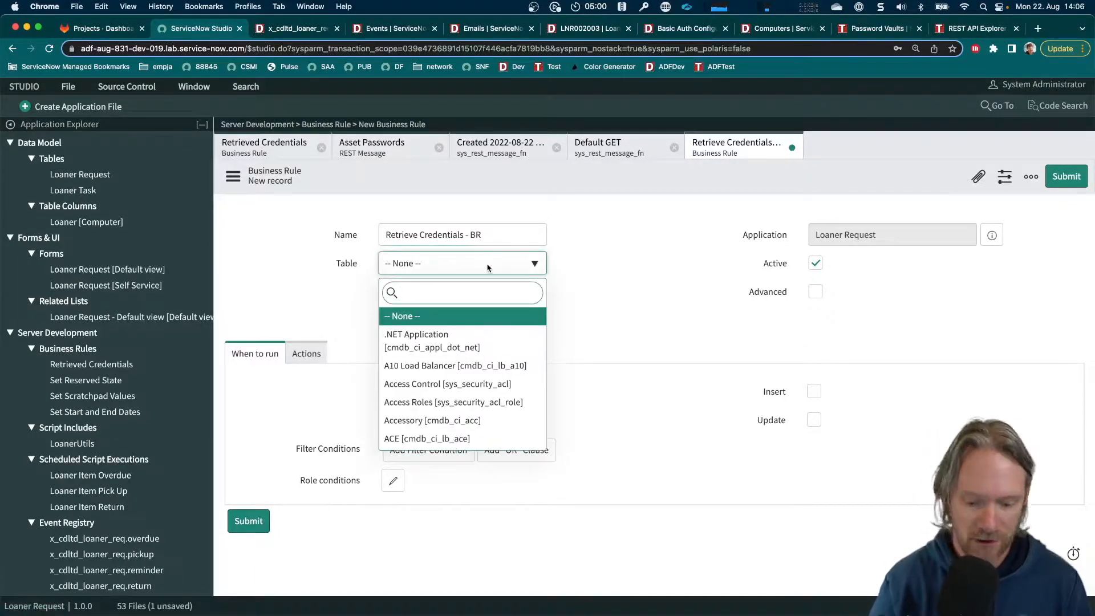
type("loaner")
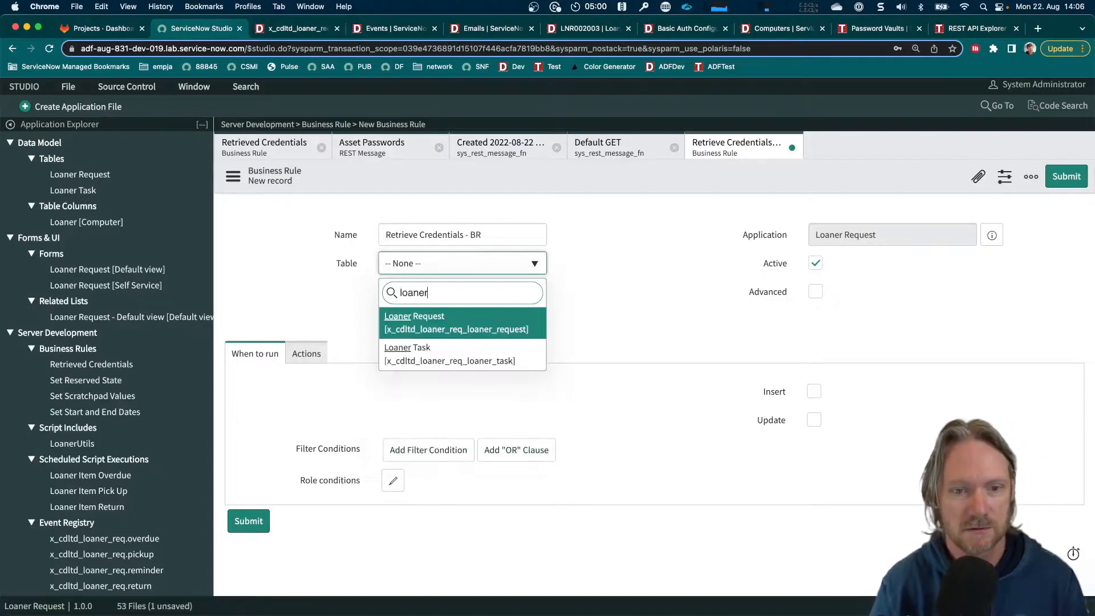
key("Return")
left_click(815, 291)
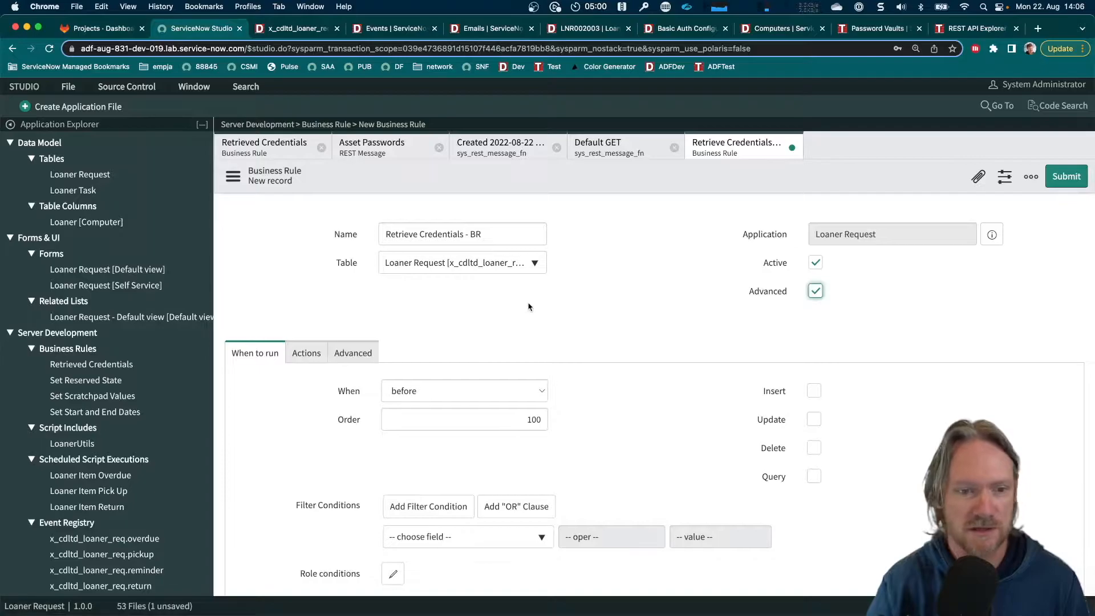
Configure the business rule to run async on Update
scroll(527, 305, "down", 1)
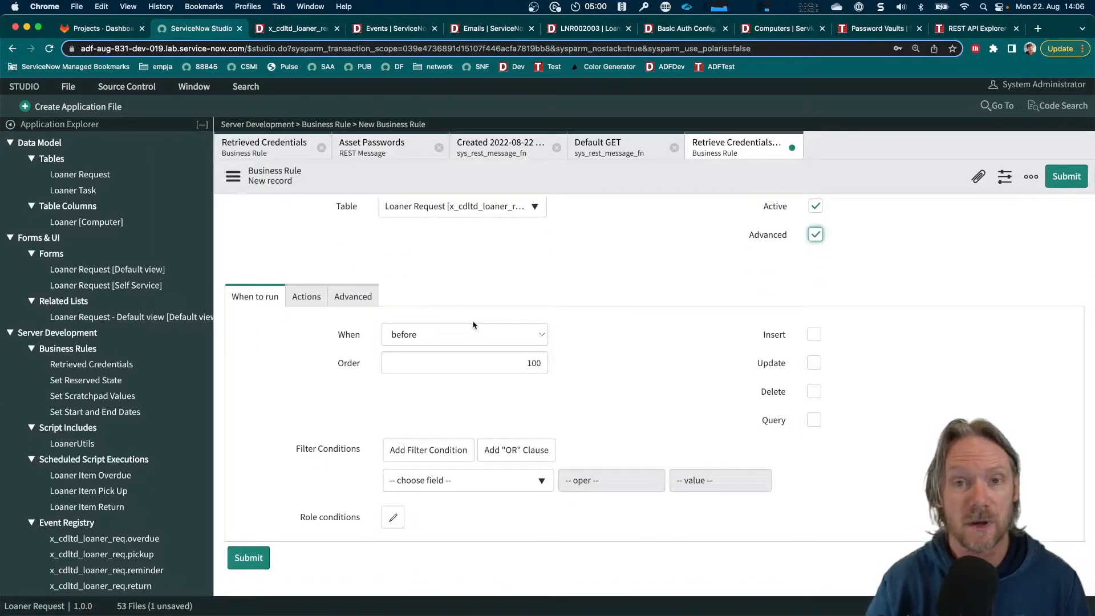
left_click(474, 340)
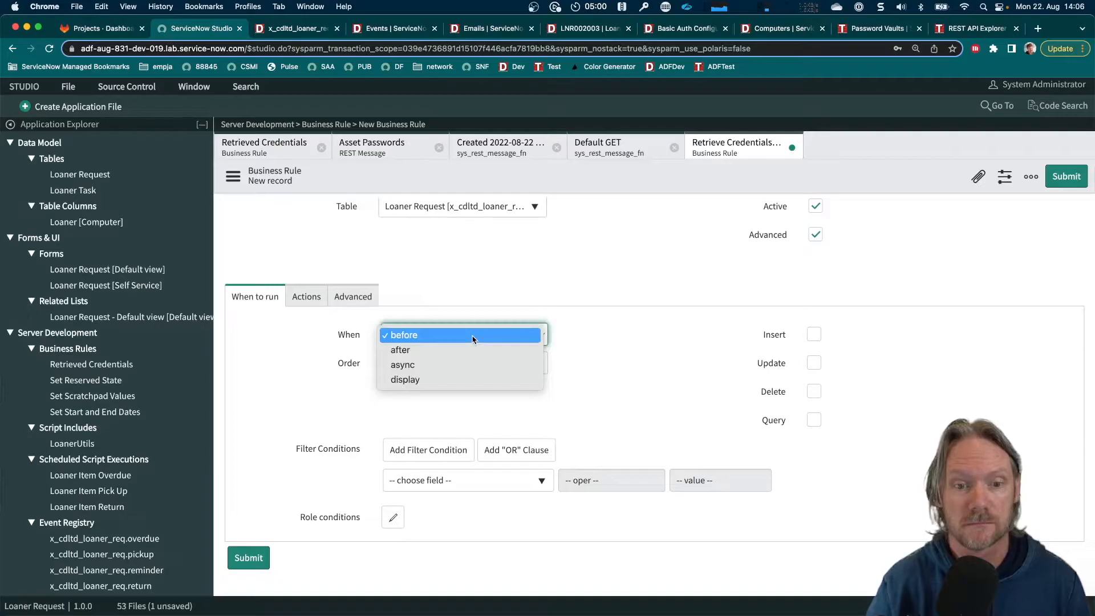
left_click(448, 365)
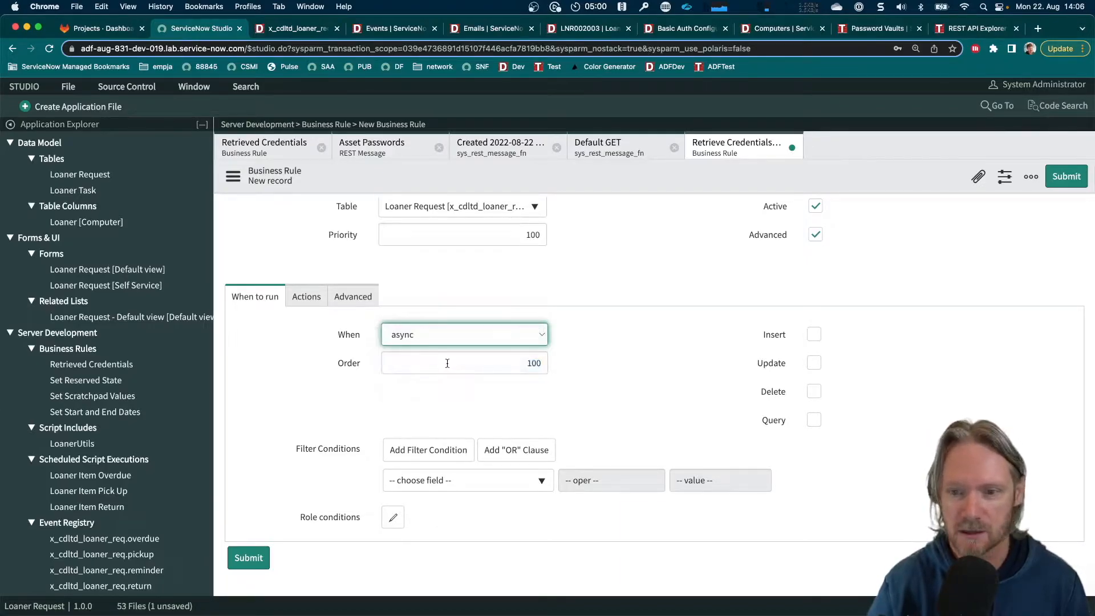
left_click(591, 366)
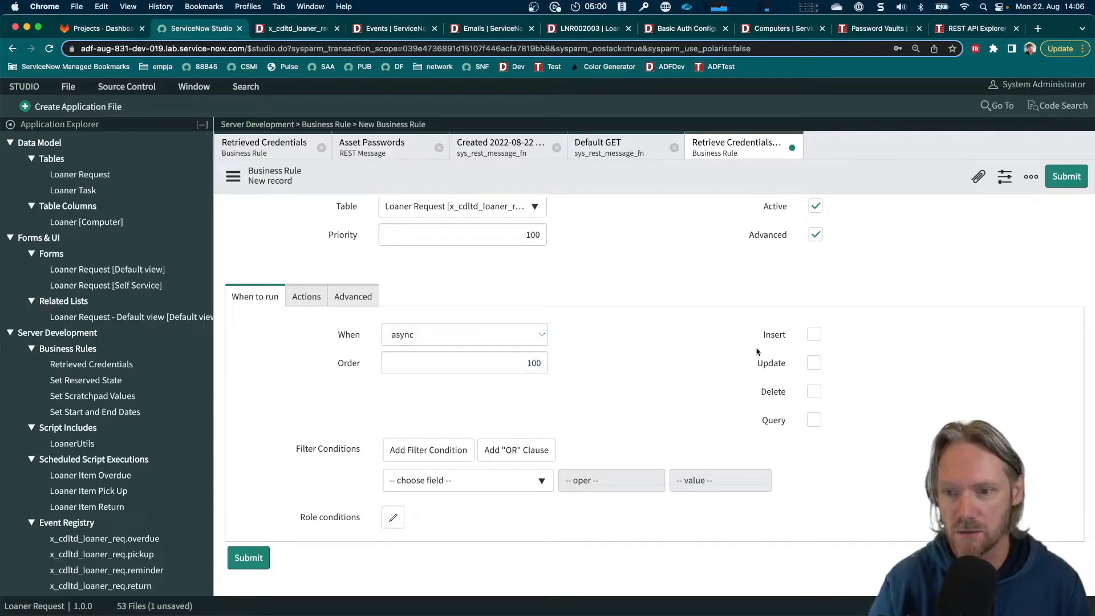
left_click(814, 364)
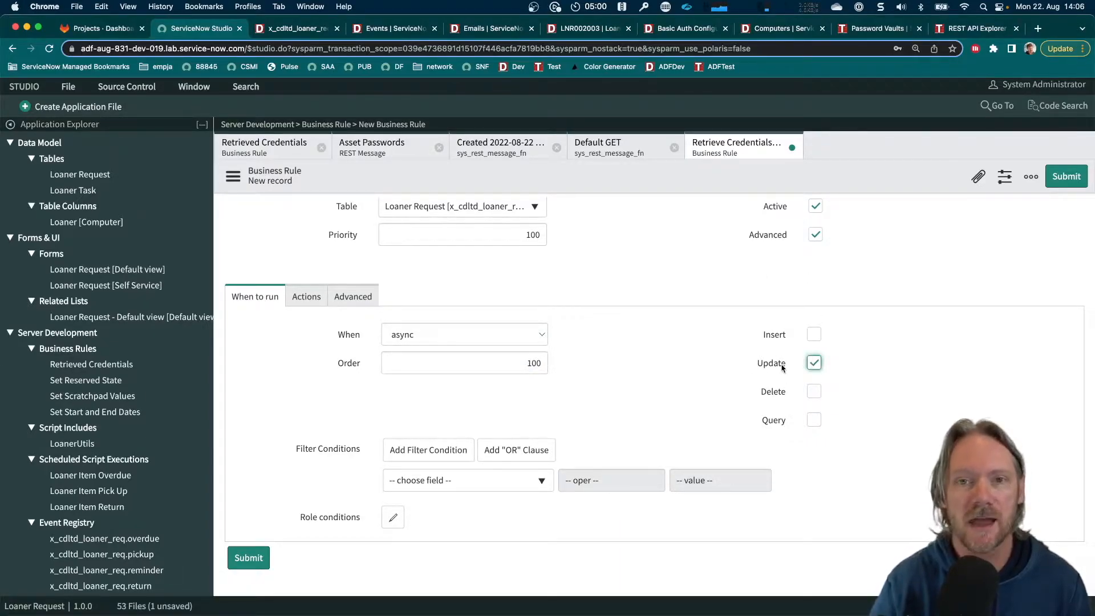
left_click(688, 377)
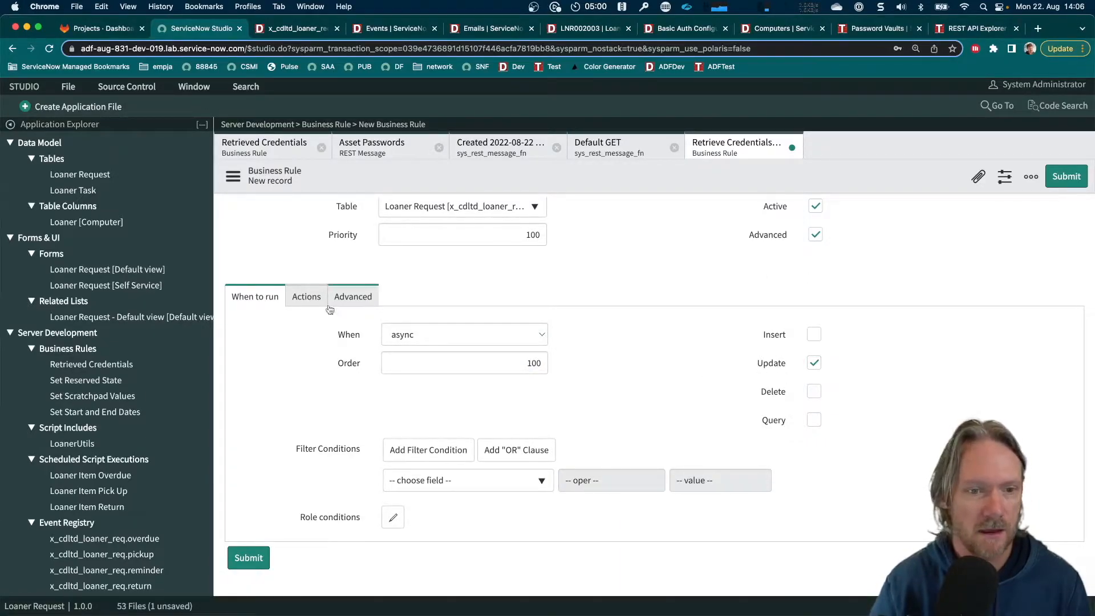
Copy the entire sample script from the Default GET method's script usage preview
left_click(349, 298)
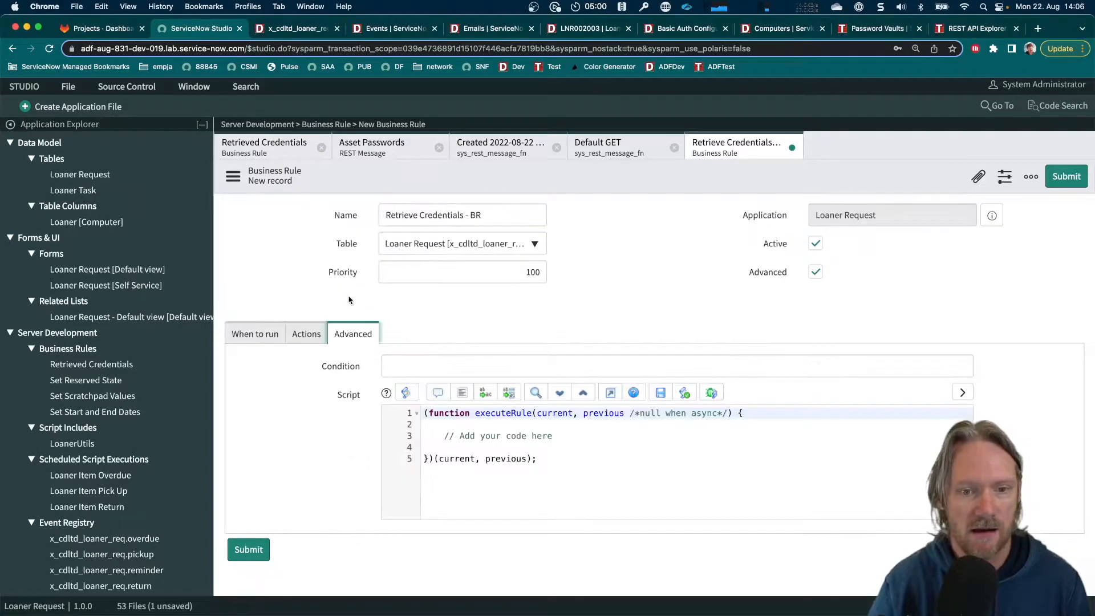
left_click(558, 455)
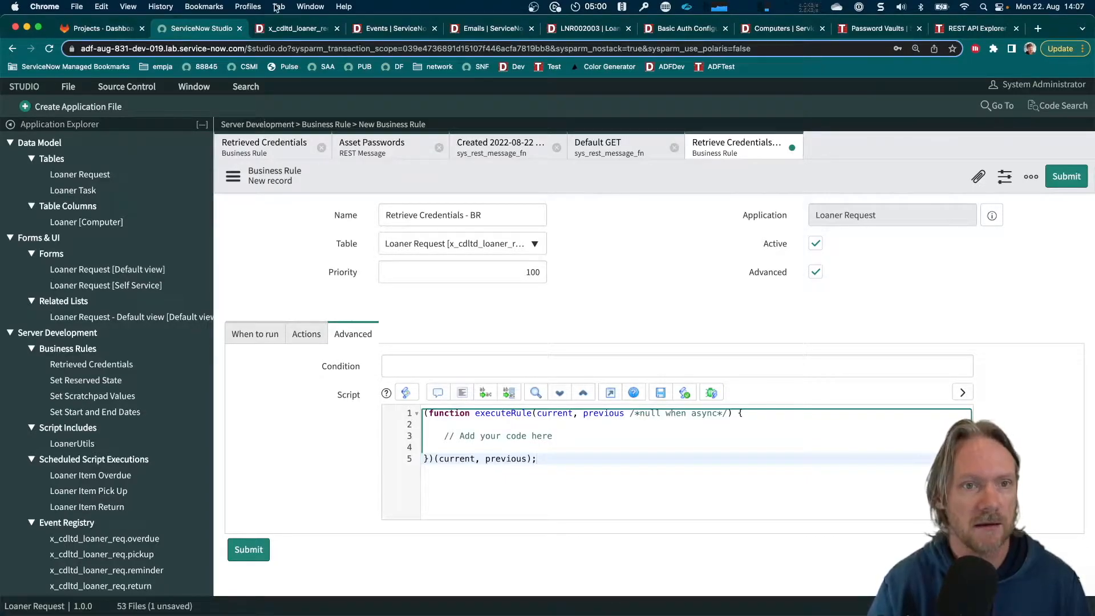
left_click(608, 147)
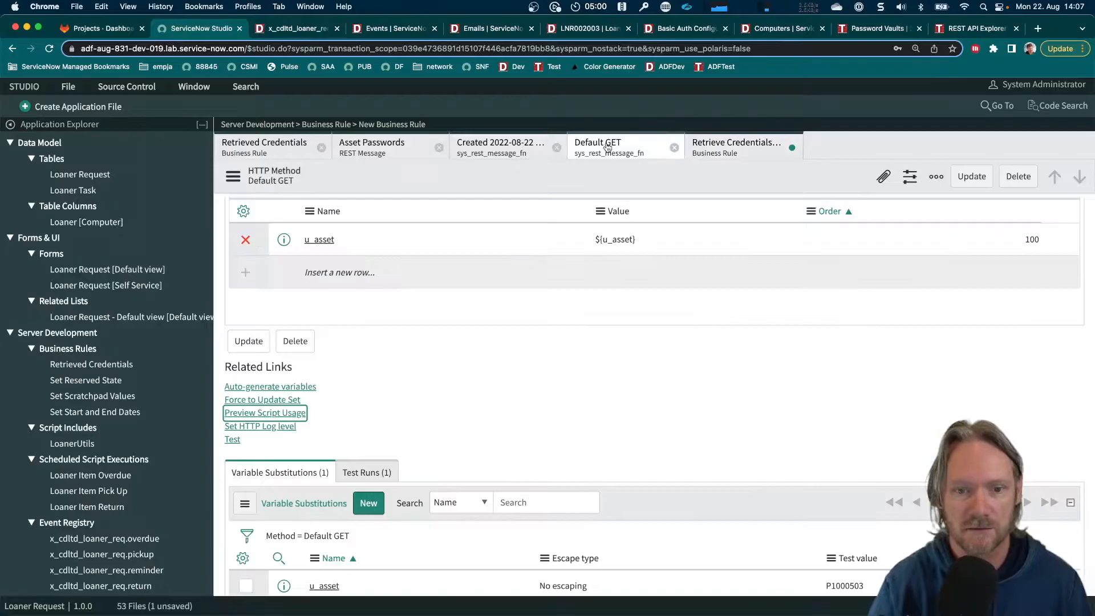
left_click(299, 417)
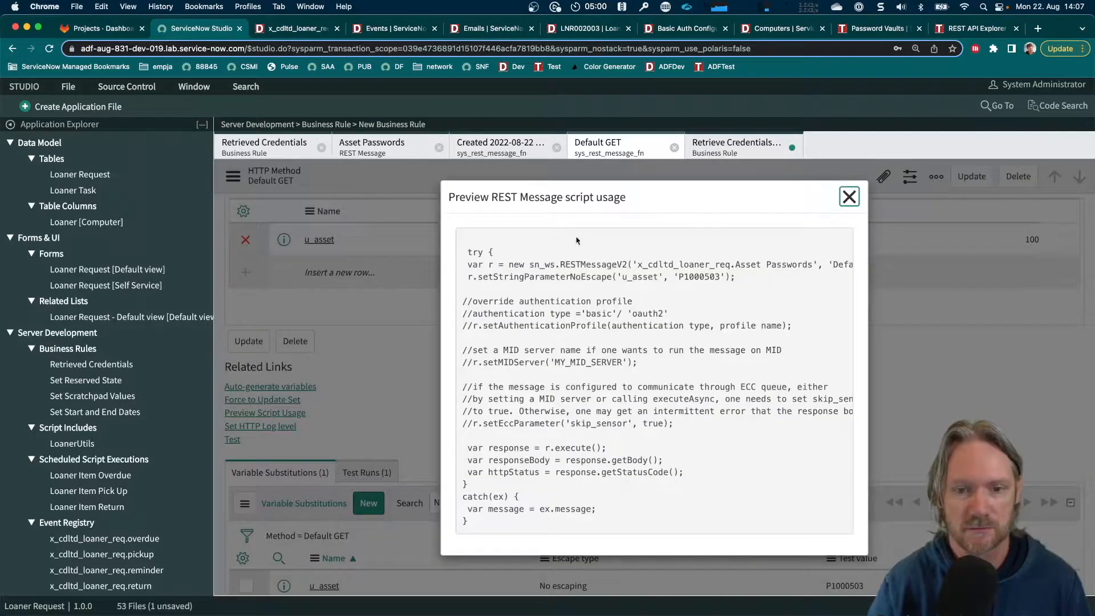
left_click_drag(467, 251, 490, 525)
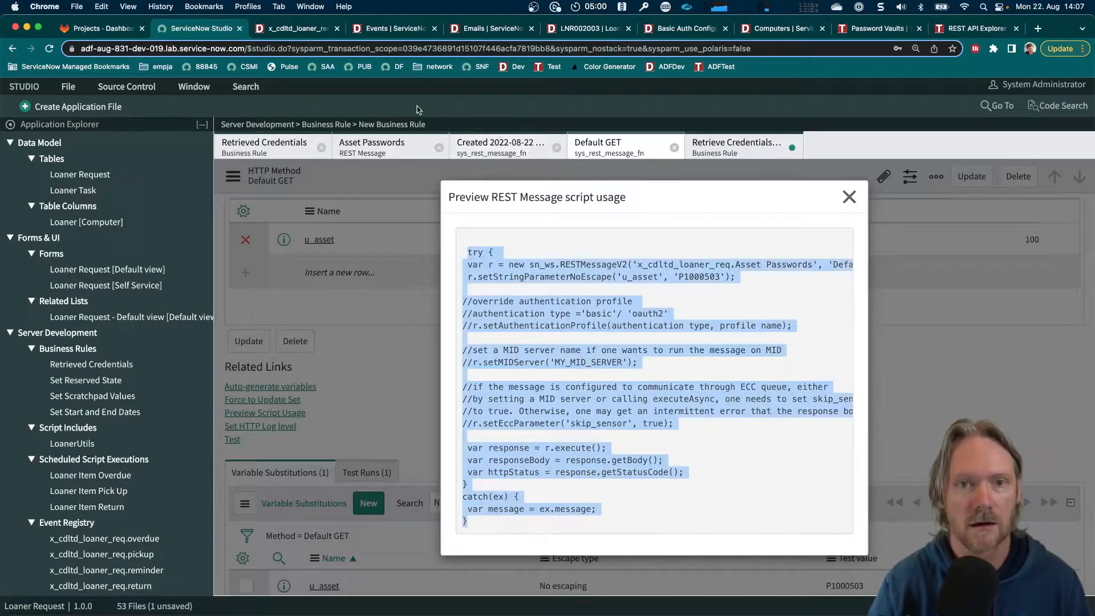
left_click(840, 198)
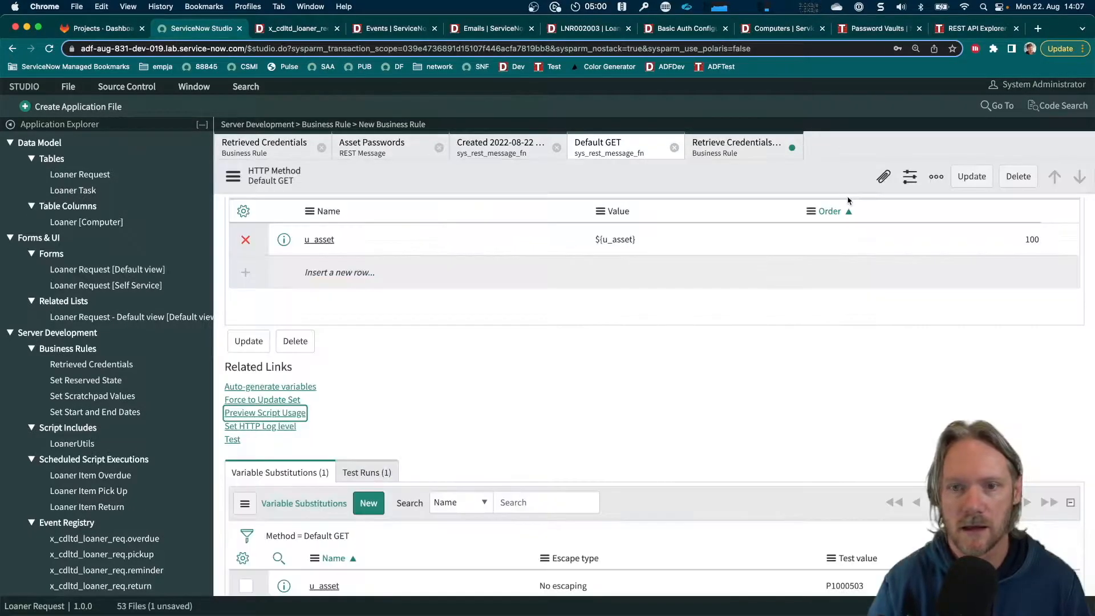
Paste the copied REST Message code beneath the "Add your code here" comment in the Retrieve Credentials - BR script and format the code
left_click(747, 150)
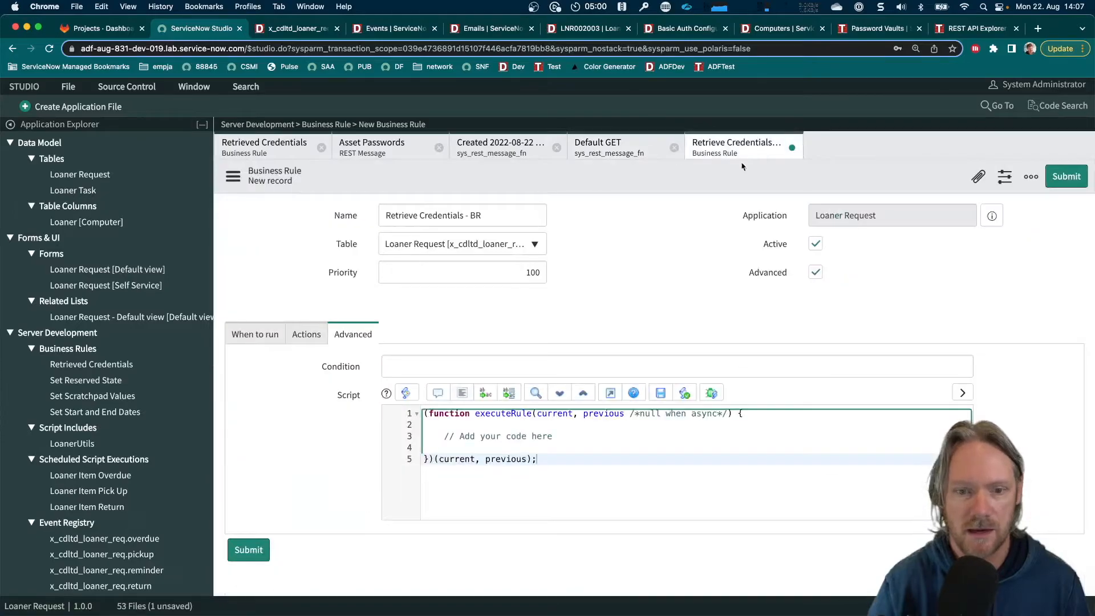
left_click(563, 435)
key("Return")
key("super+v")
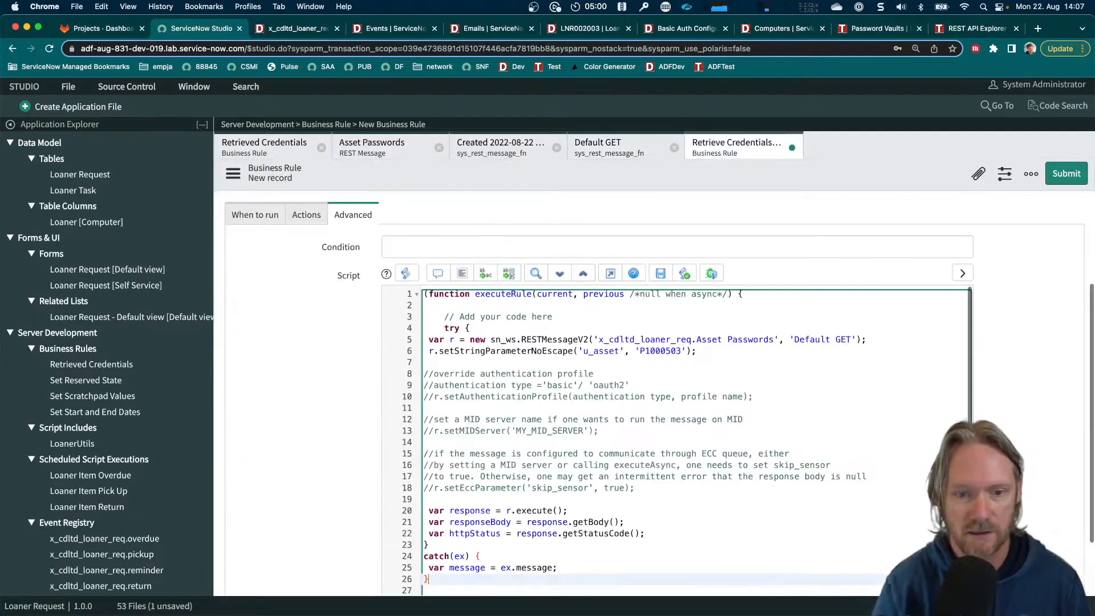
left_click(462, 273)
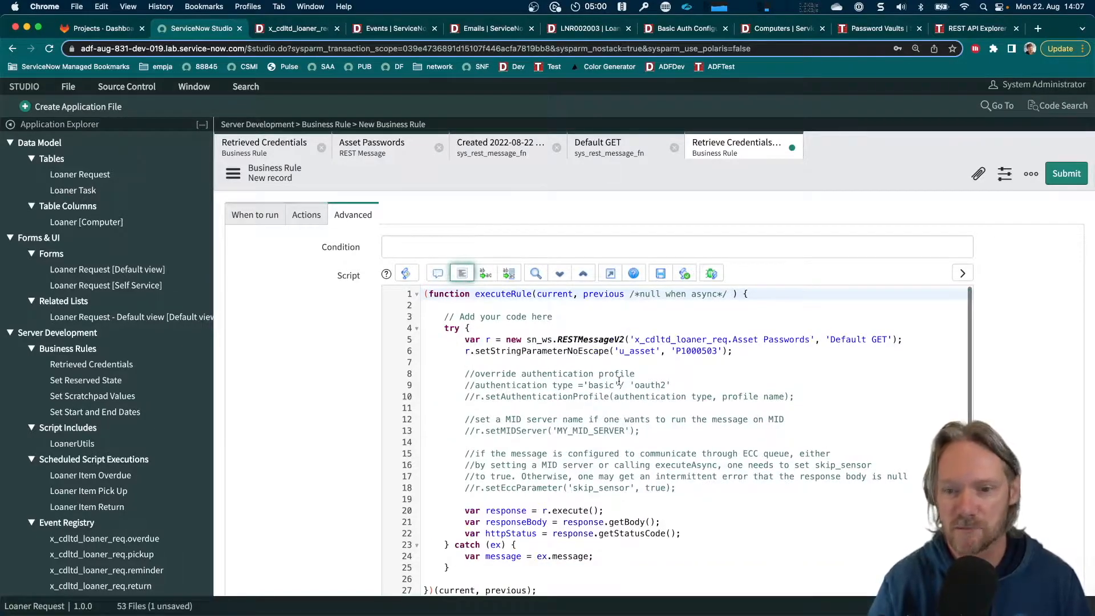
Replace the hard-coded value of the u_asset string parameter in the script with current.cmdb_ci.asset_tag
left_click(713, 370)
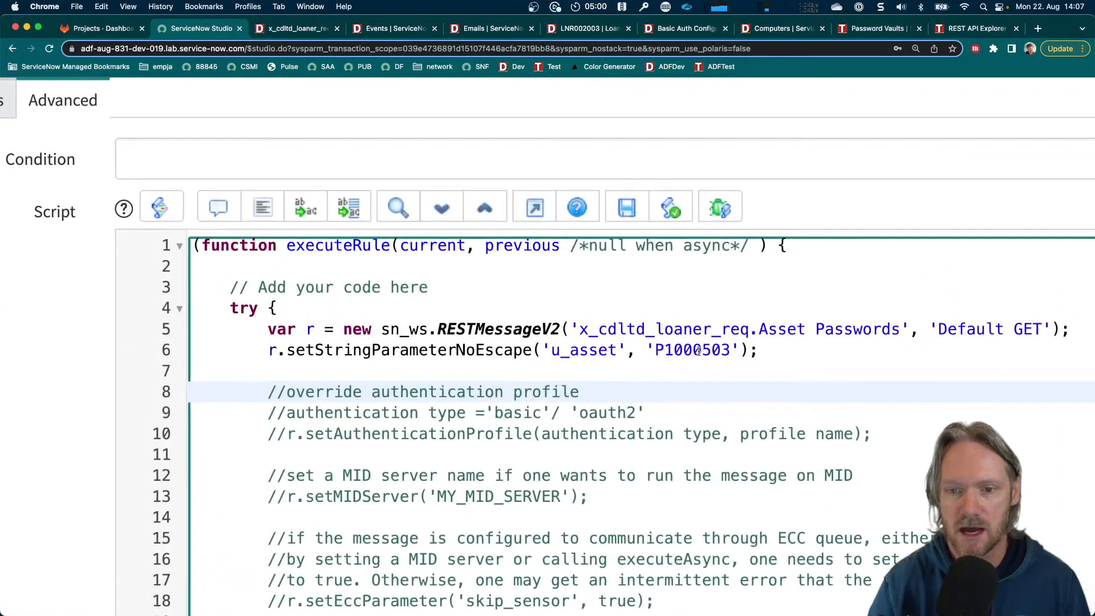
double_click(700, 350)
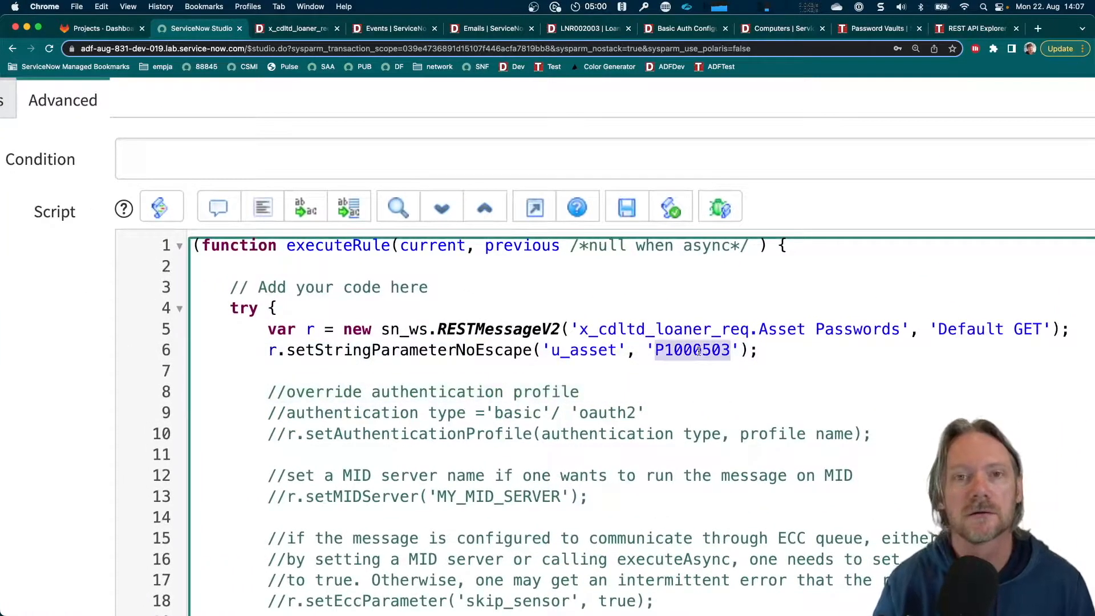
key("BackSpace")
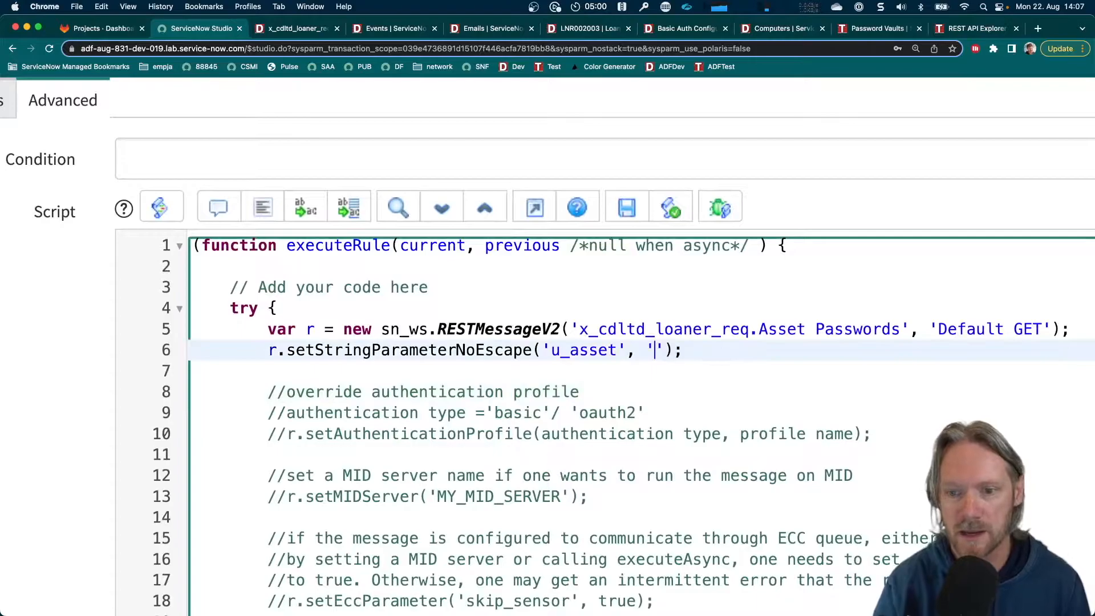
key("BackSpace")
key("Delete")
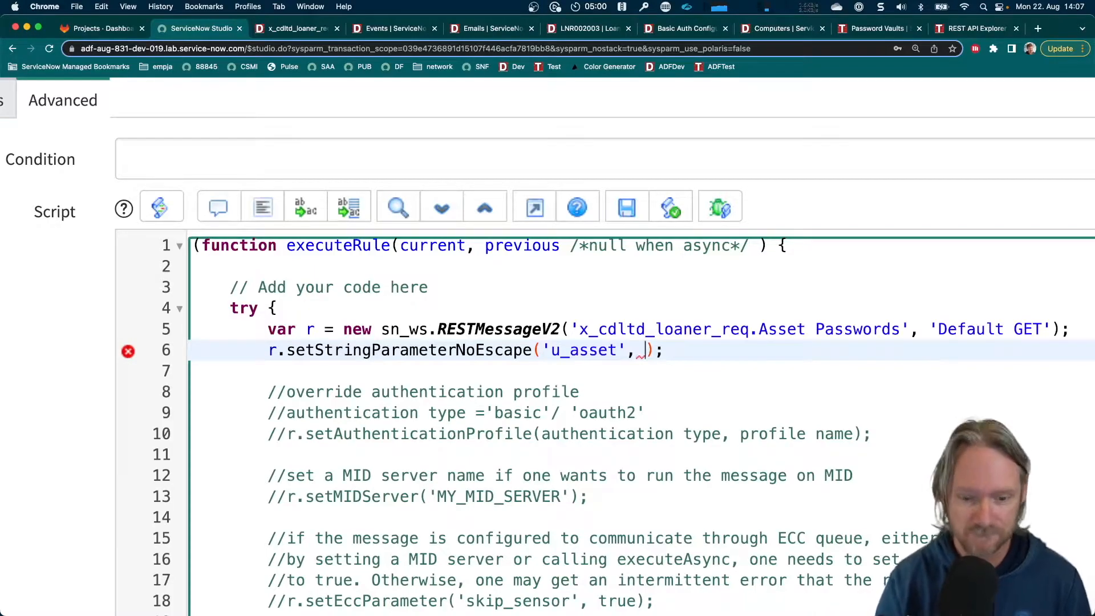
type("curre")
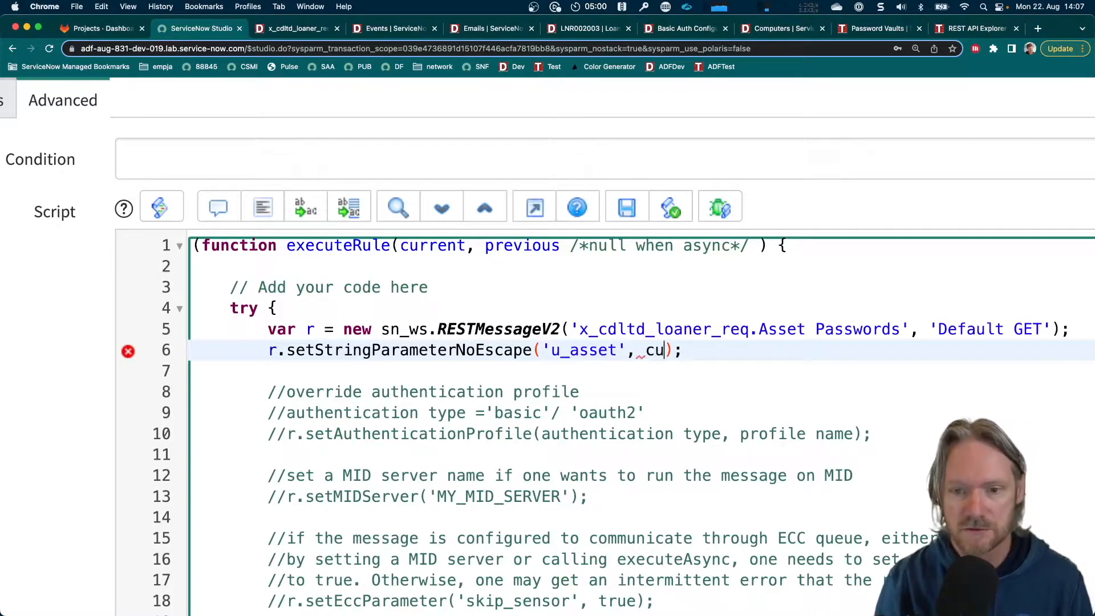
type("nt")
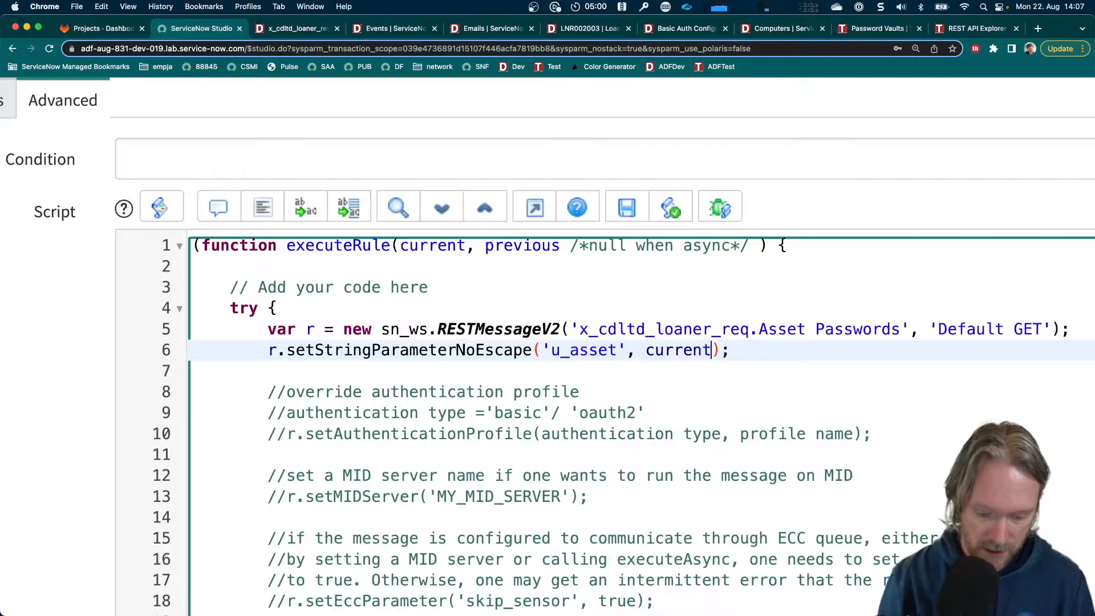
type(".cmdb")
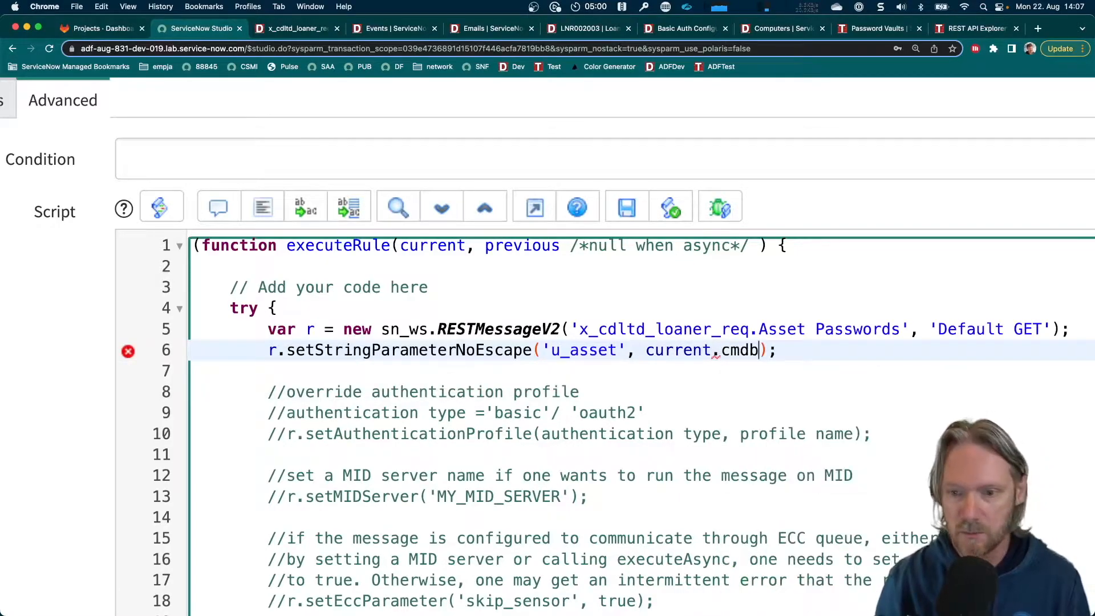
type("_ci.")
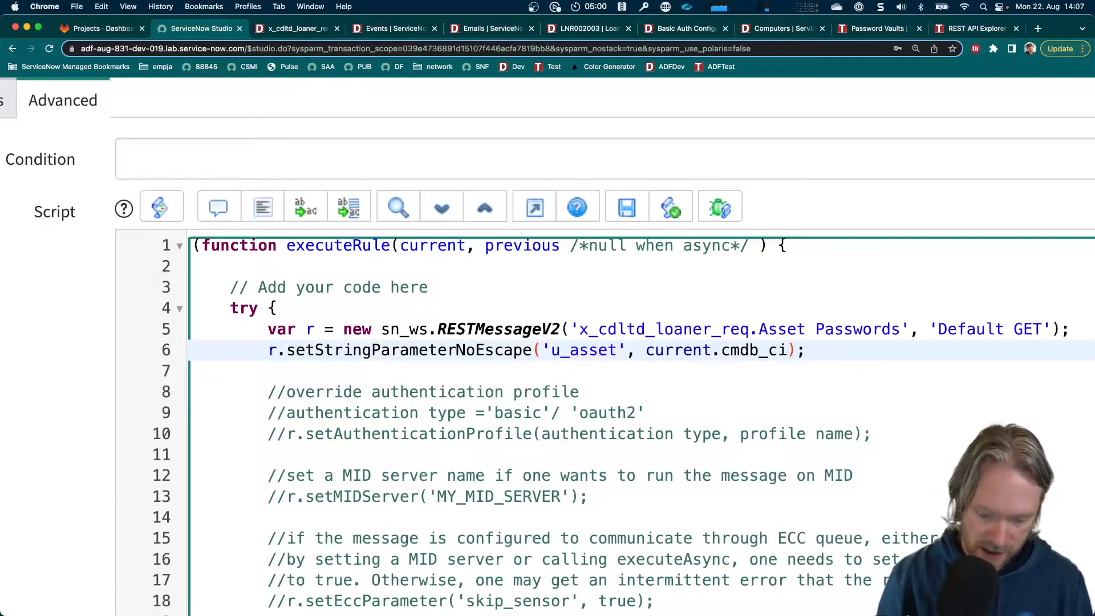
type("asset_tag")
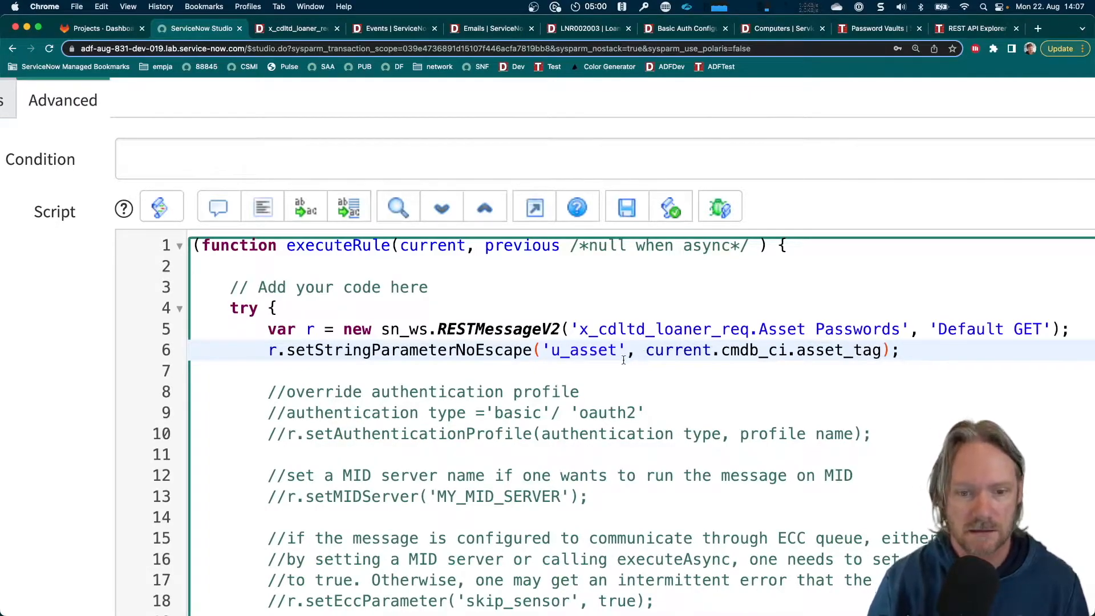
Below the httpStatus line, paste the code that parses responseBody as JSON, stores the first result's u_password in pwd and logs it with gs.info
scroll(624, 360, "down", 3)
left_click_drag(622, 227, 1037, 224)
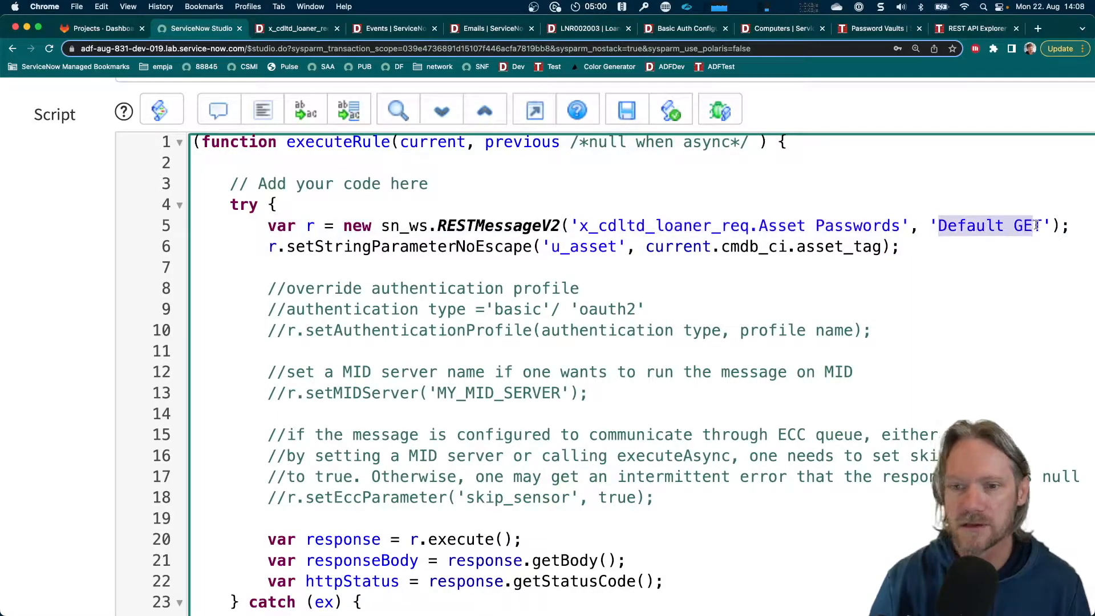
scroll(521, 308, "down", 5)
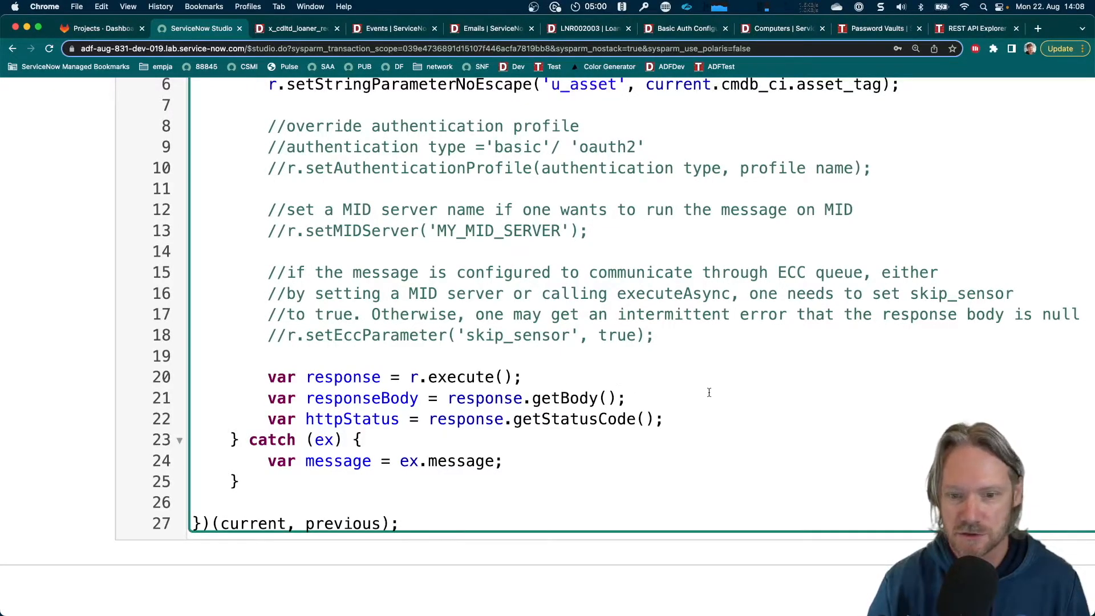
left_click(680, 420)
key("Return")
key("Return")
key("Return")
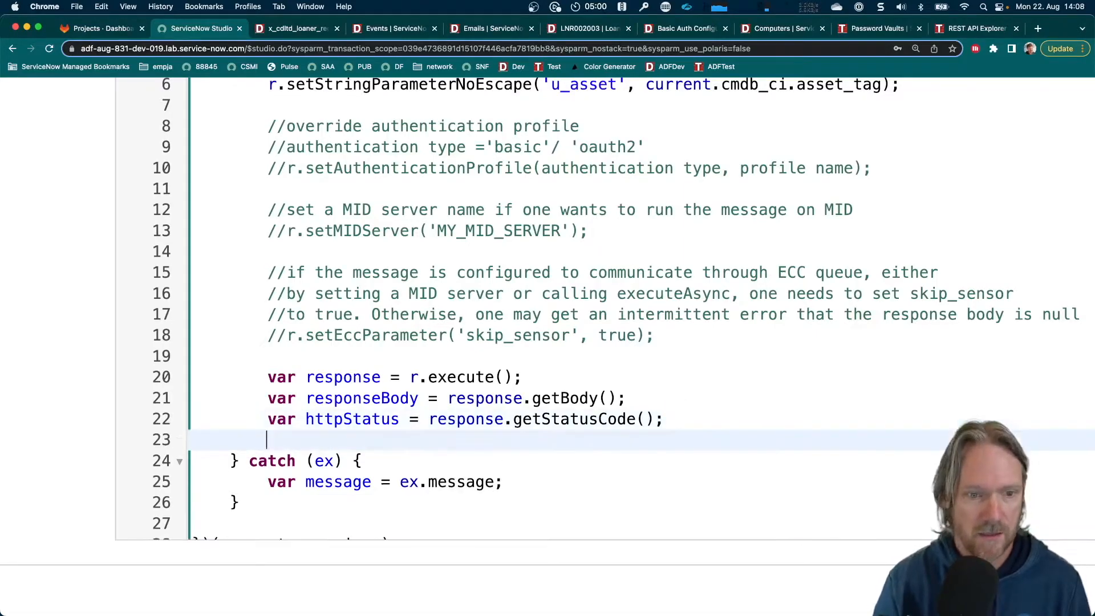
key("Up")
key("super+v")
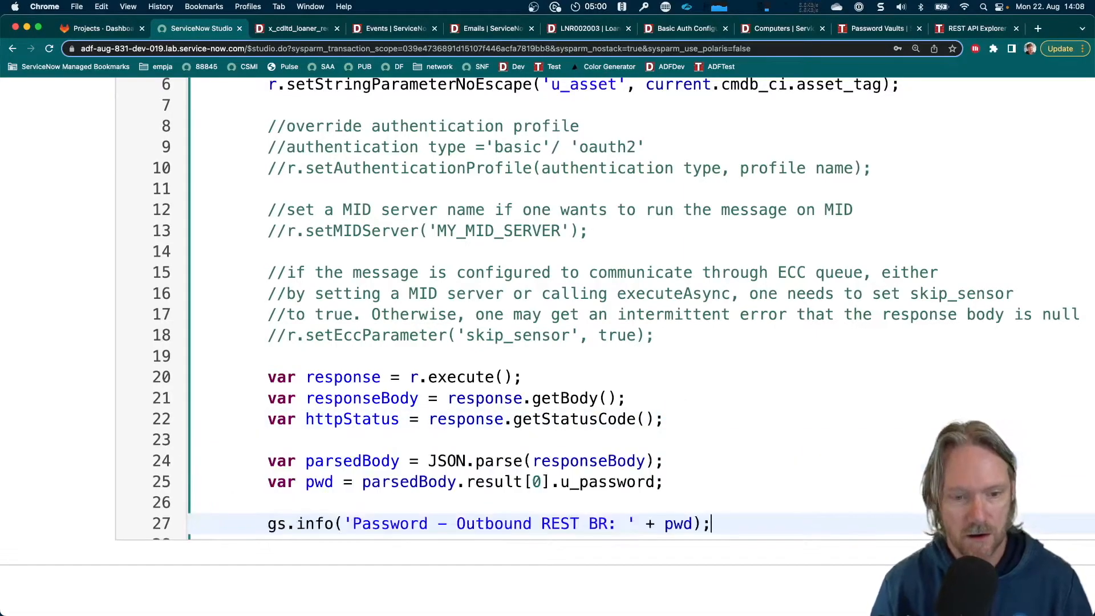
scroll(675, 409, "down", 3)
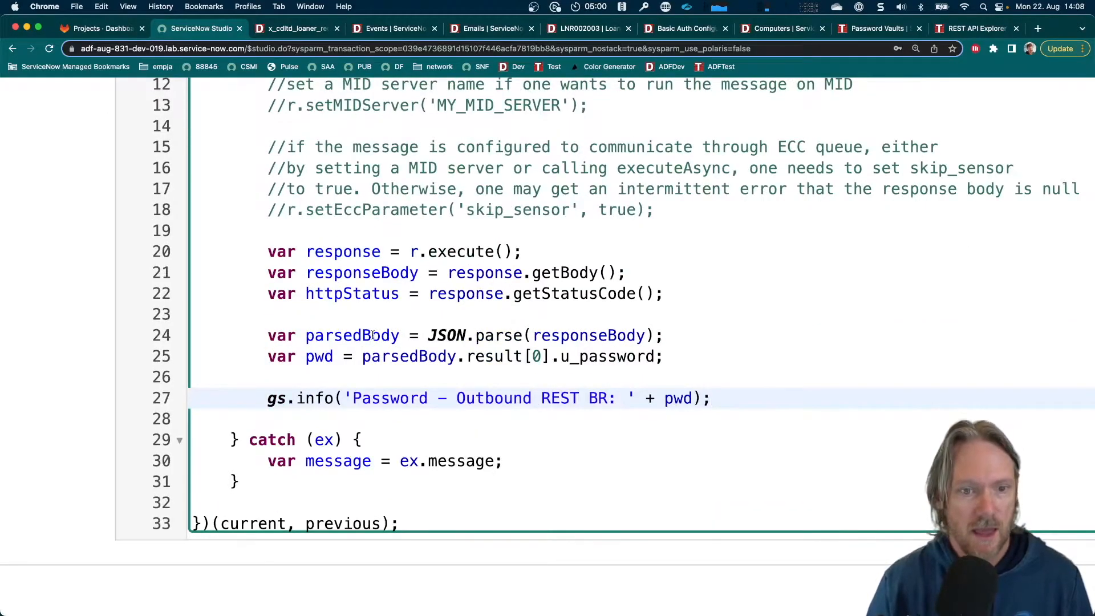
left_click_drag(307, 336, 580, 336)
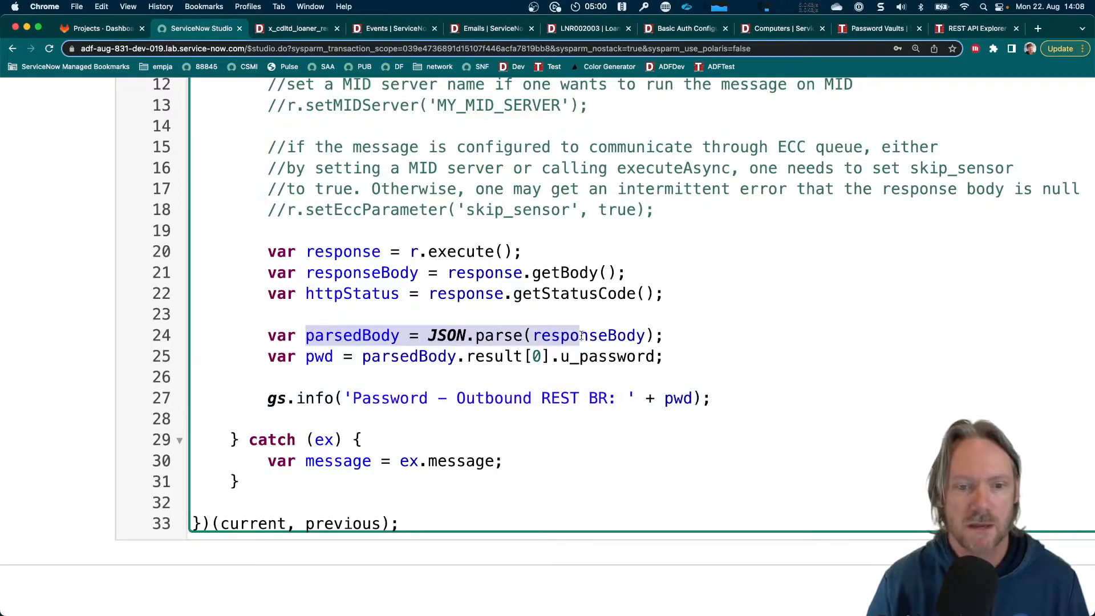
double_click(359, 335)
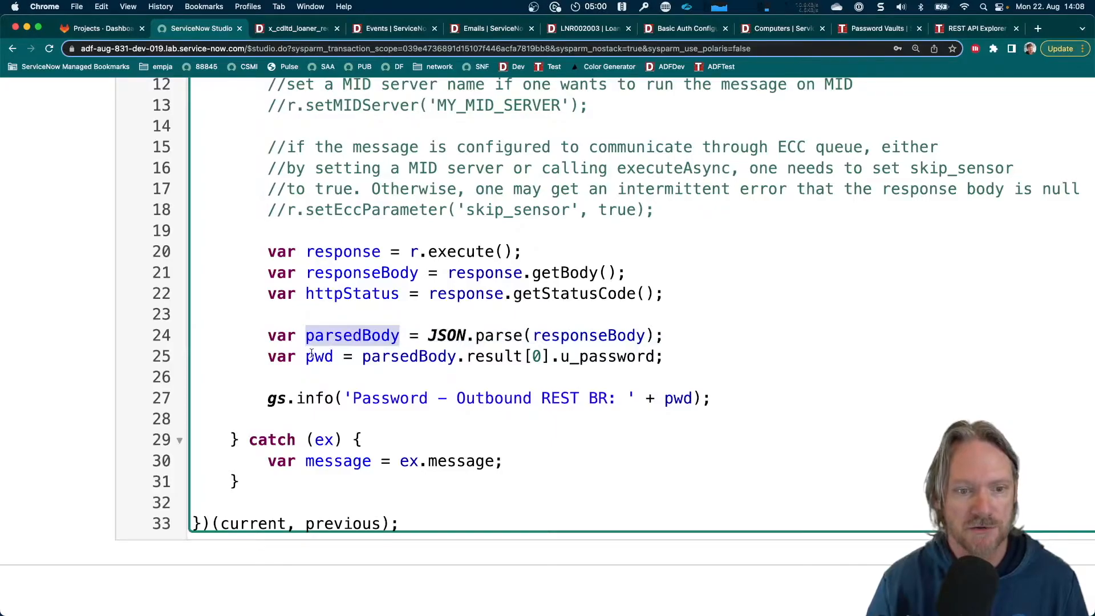
left_click_drag(307, 356, 659, 358)
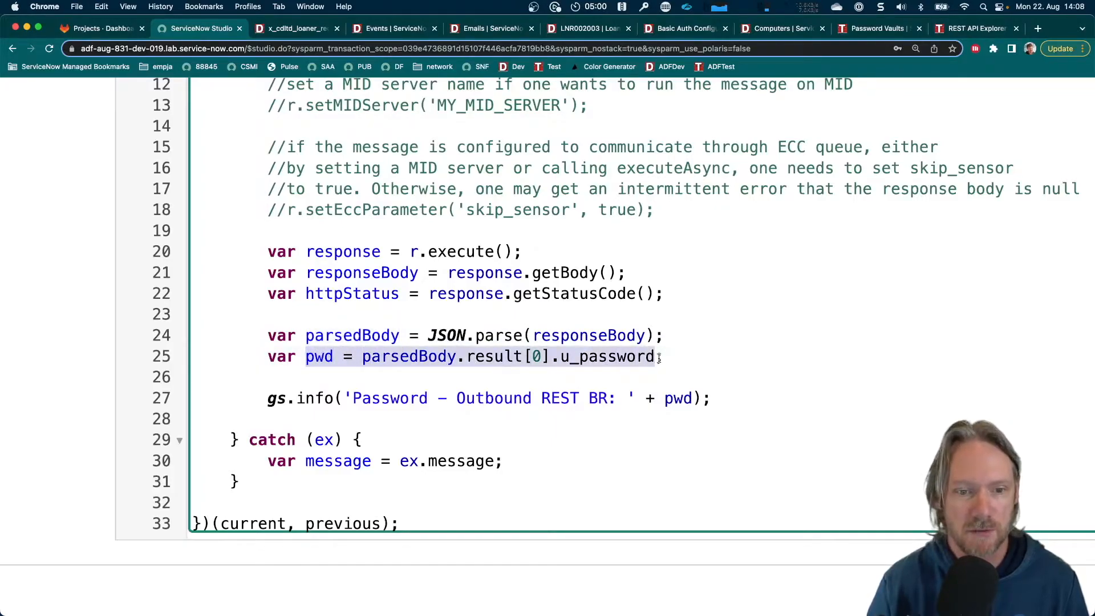
left_click_drag(334, 399, 683, 410)
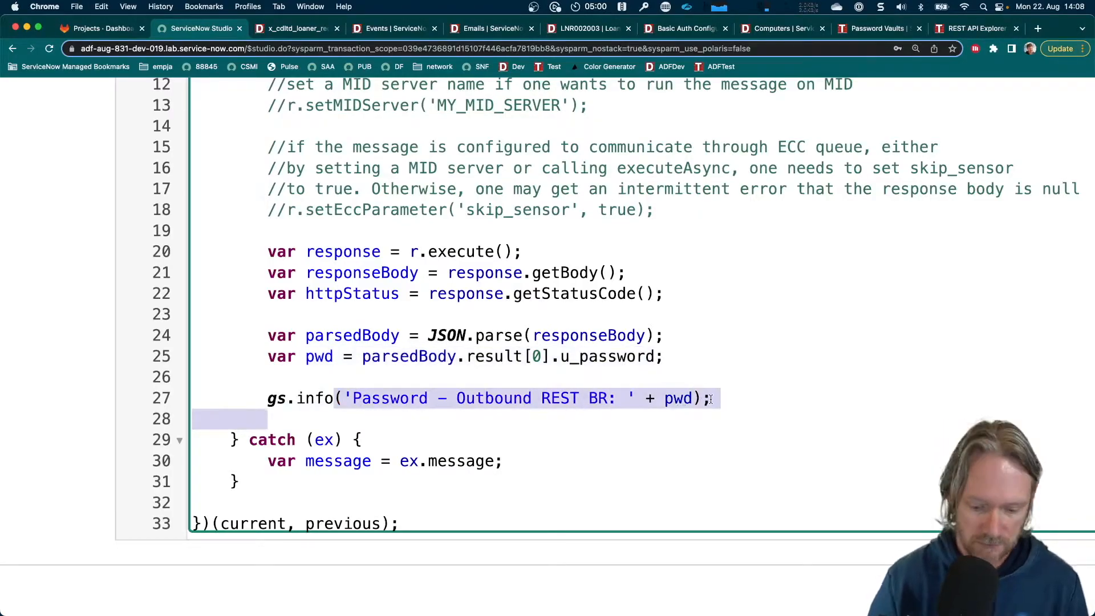
Save the Retrieve Credentials - BR business rule and keep its record open
key("super+0")
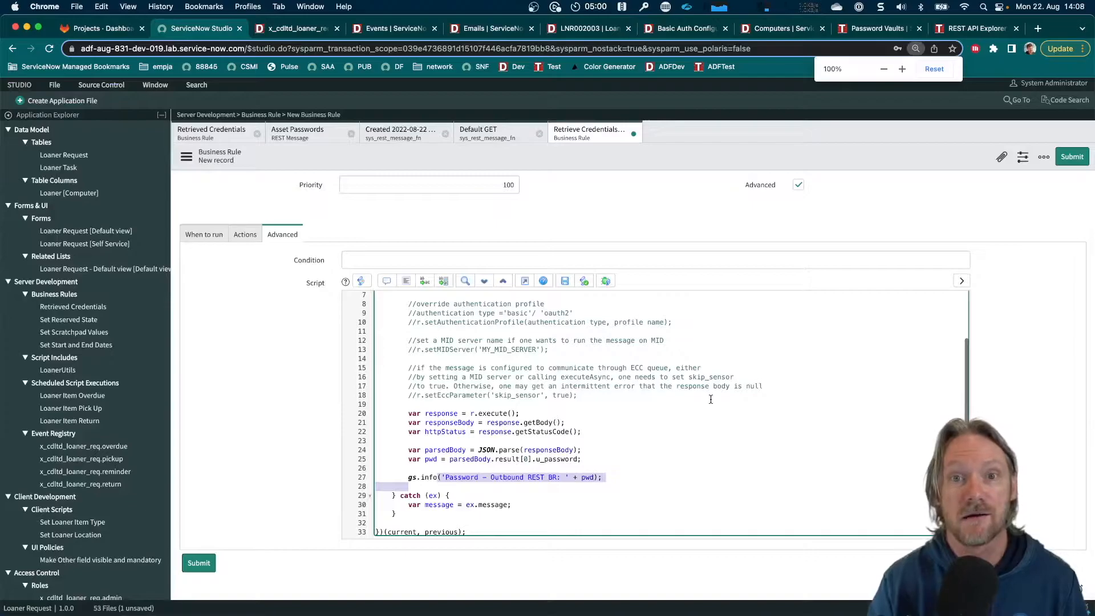
key("super+equal")
key("super+equal")
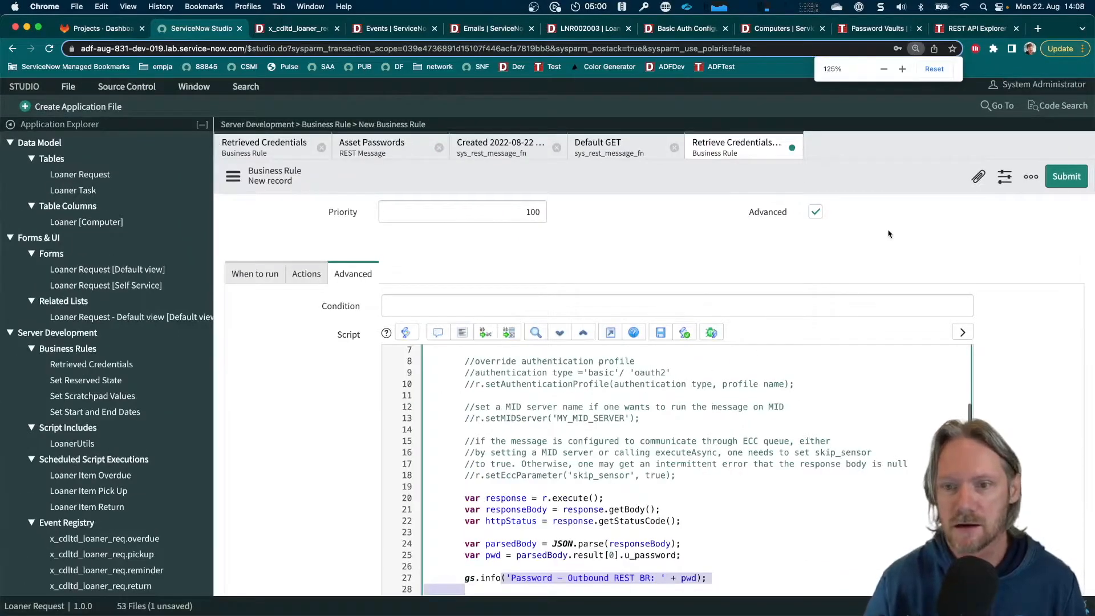
right_click(866, 177)
left_click(887, 184)
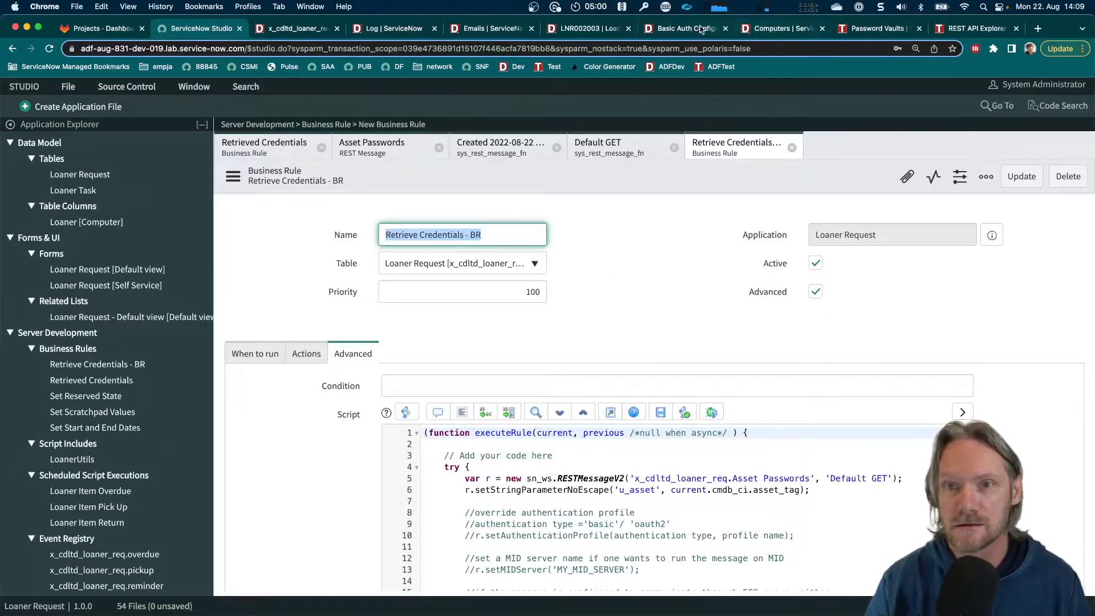
Set the short description of loaner request LNR002003 to "Device for K22" and save the record to trigger the business rule
left_click(587, 29)
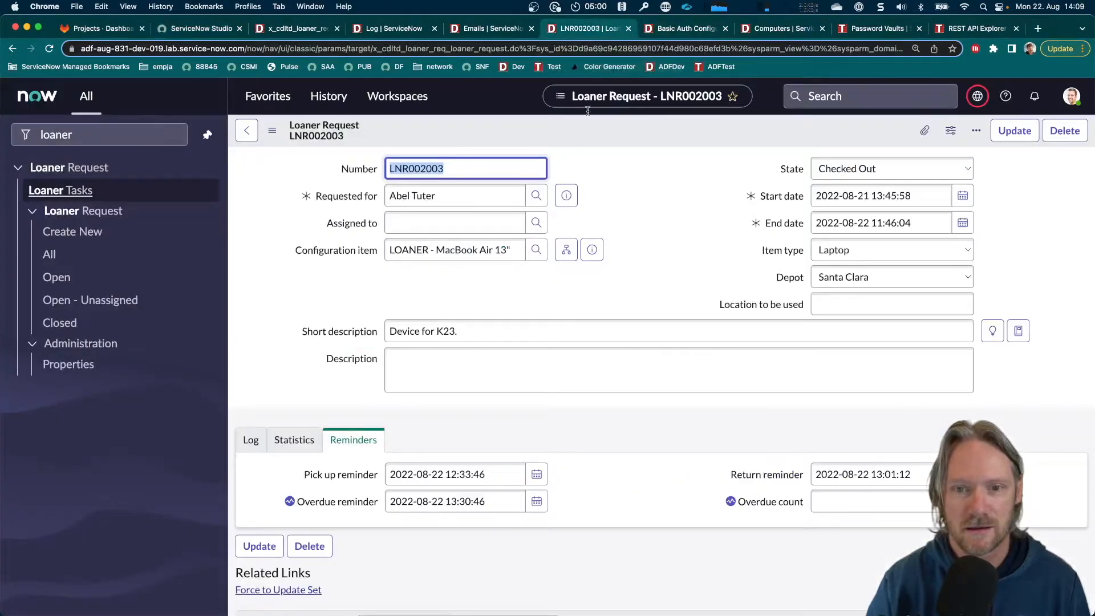
left_click(651, 211)
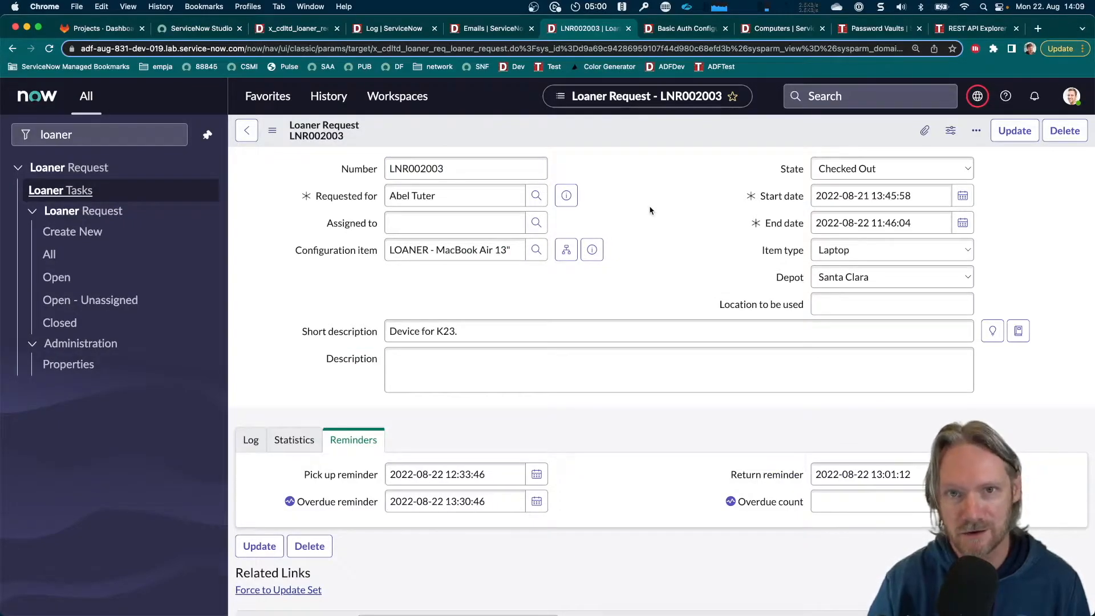
left_click(506, 334)
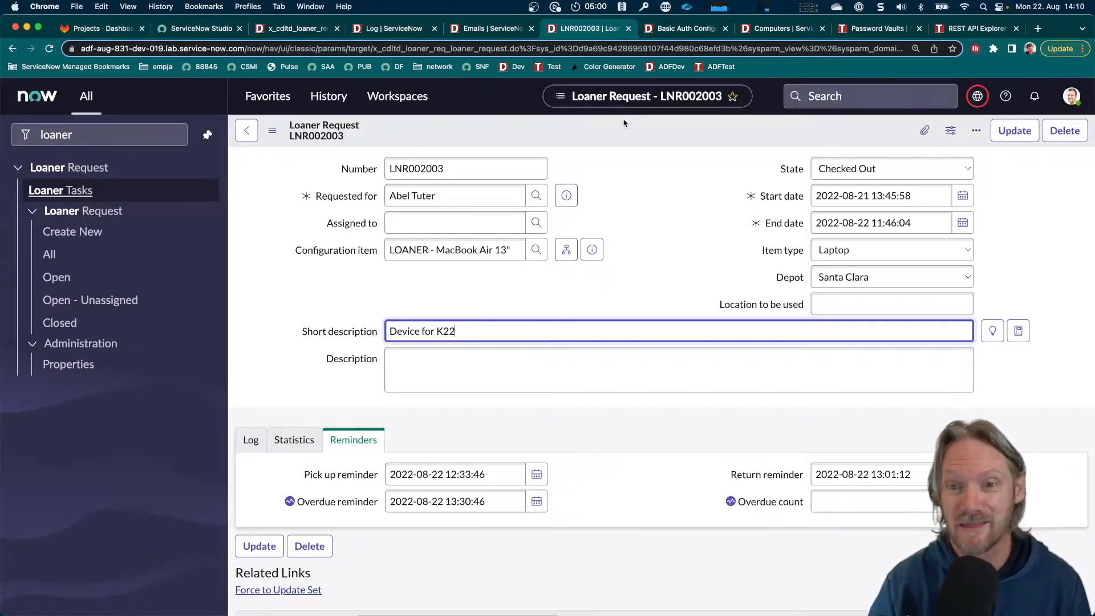
right_click(628, 131)
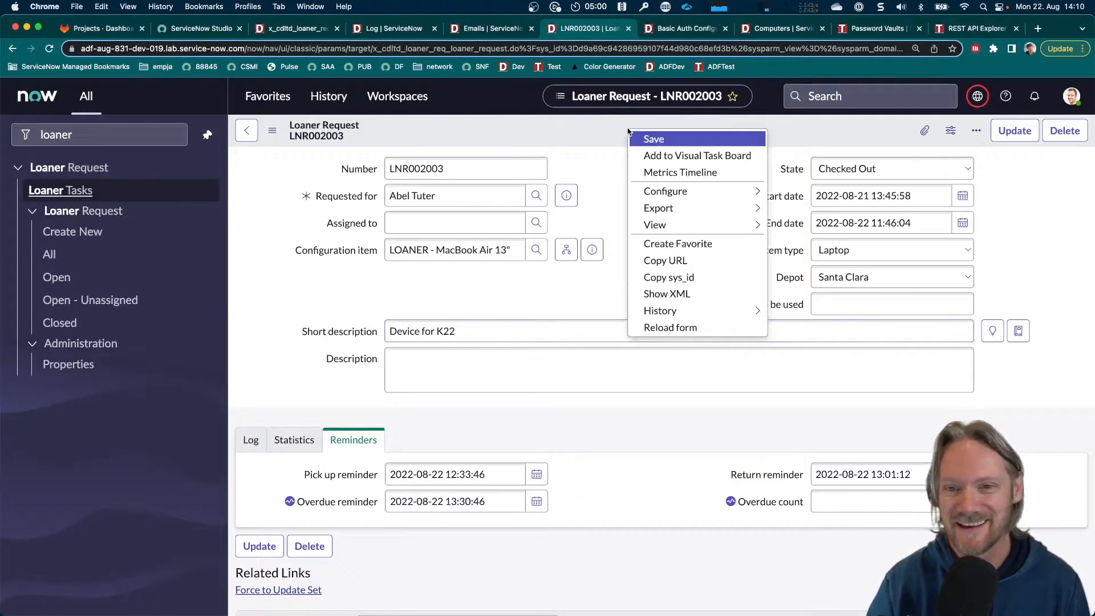
left_click(641, 140)
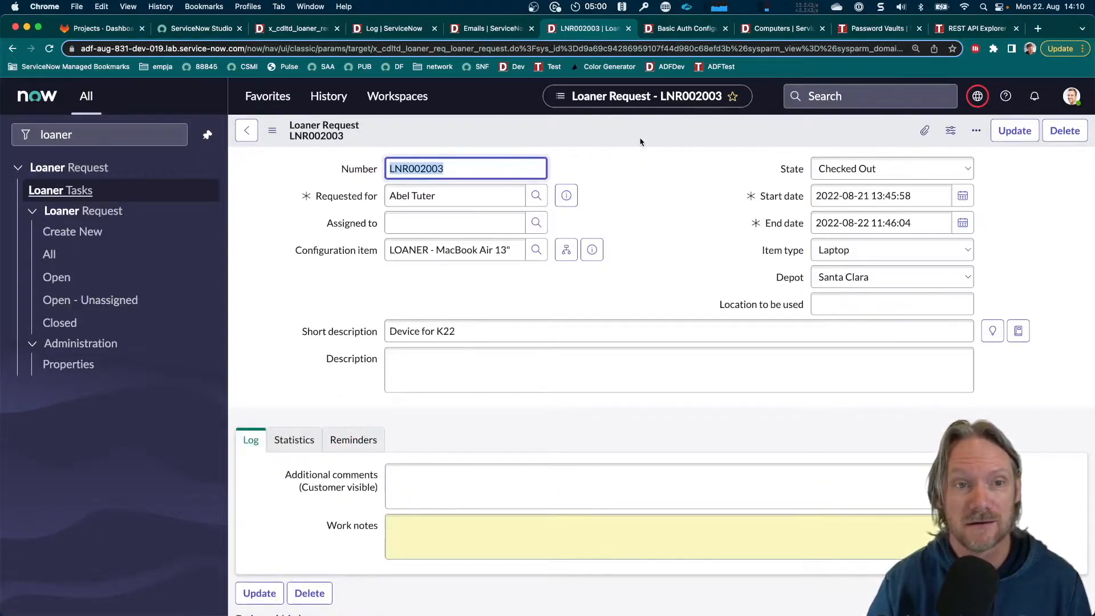
Refresh the system log list of entries created in the last minute and check the business rule's password log message
left_click(296, 33)
left_click(379, 29)
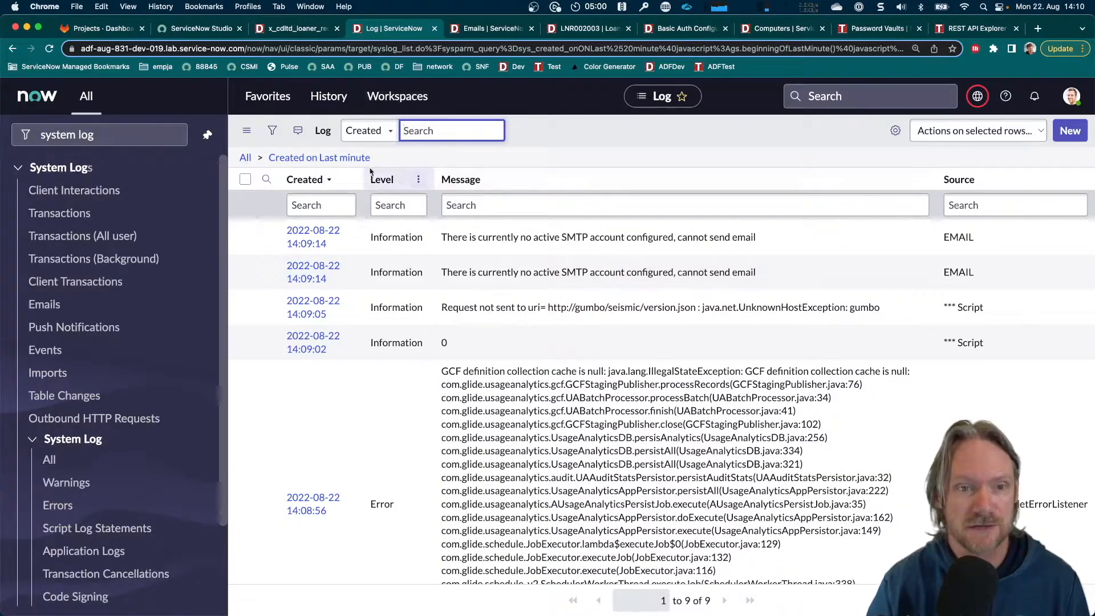
left_click(332, 164)
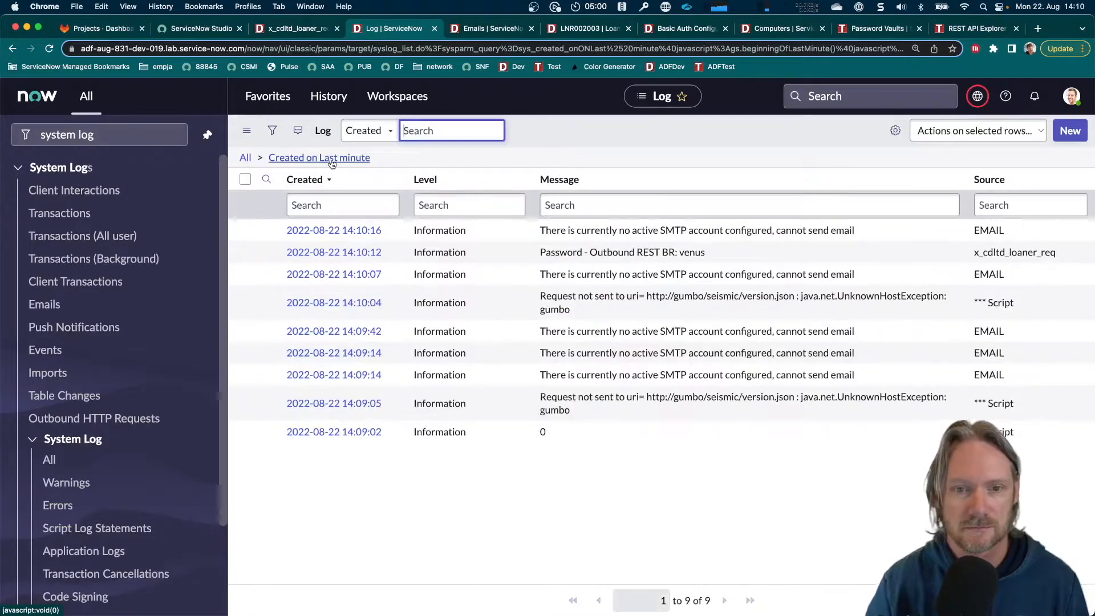
left_click(246, 253)
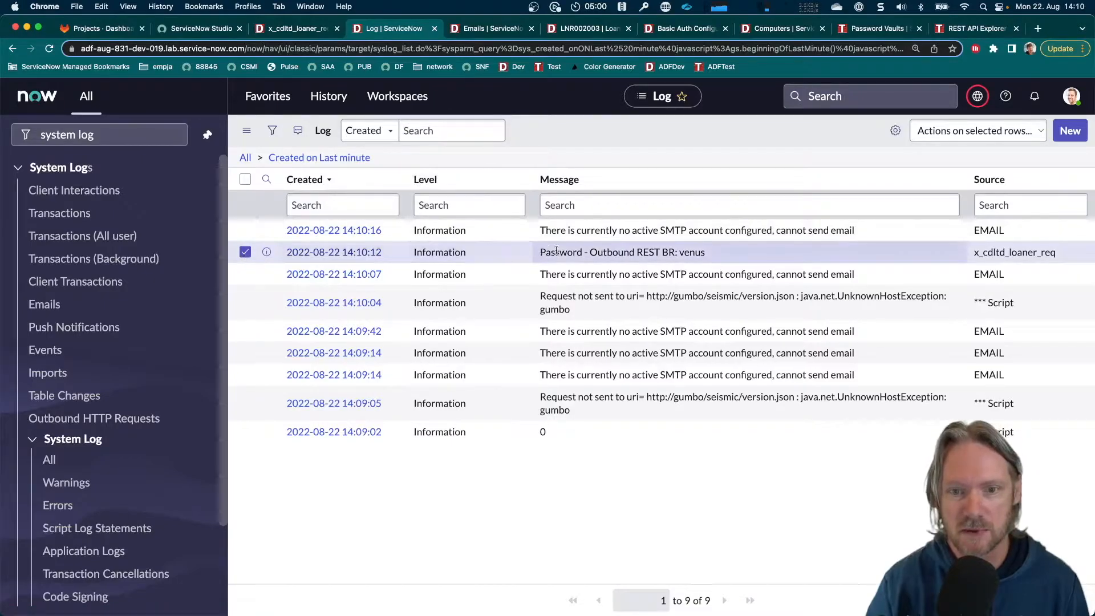
left_click_drag(590, 252, 711, 256)
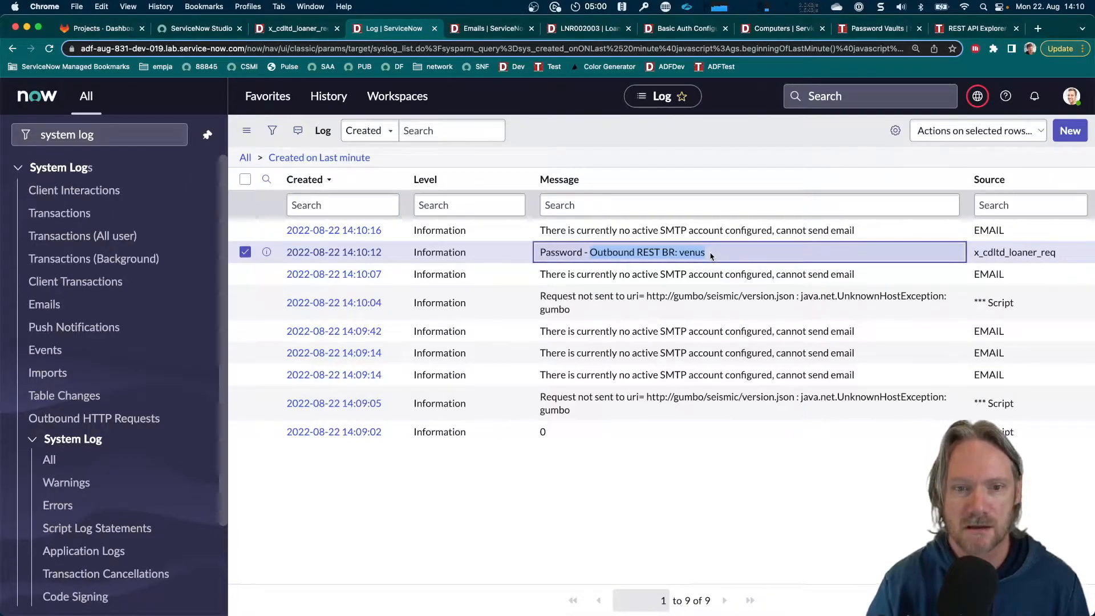
Return to Studio and review the Retrieve Credentials - BR script and the Asset Passwords REST Message's endpoint and authentication settings
left_click(204, 29)
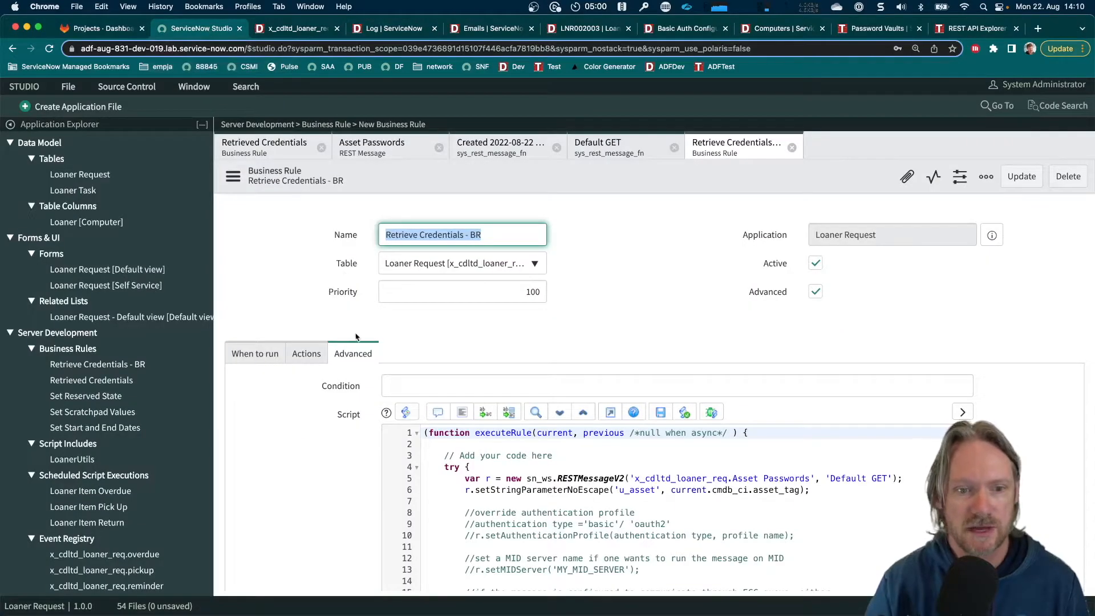
scroll(342, 385, "down", 3)
scroll(343, 385, "down", 3)
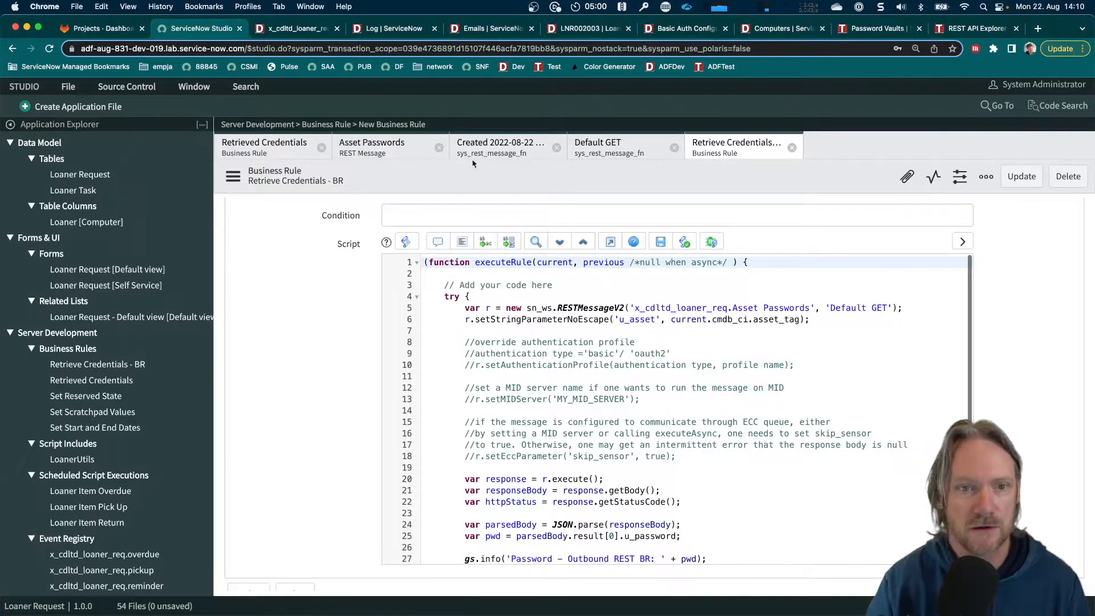
left_click(369, 149)
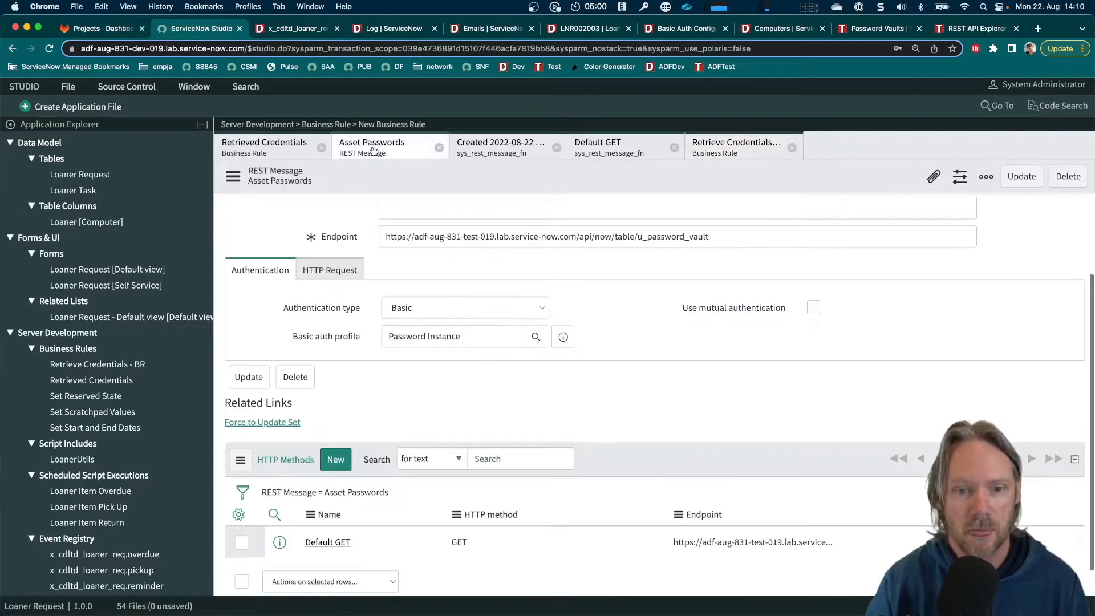
scroll(652, 386, "up", 3)
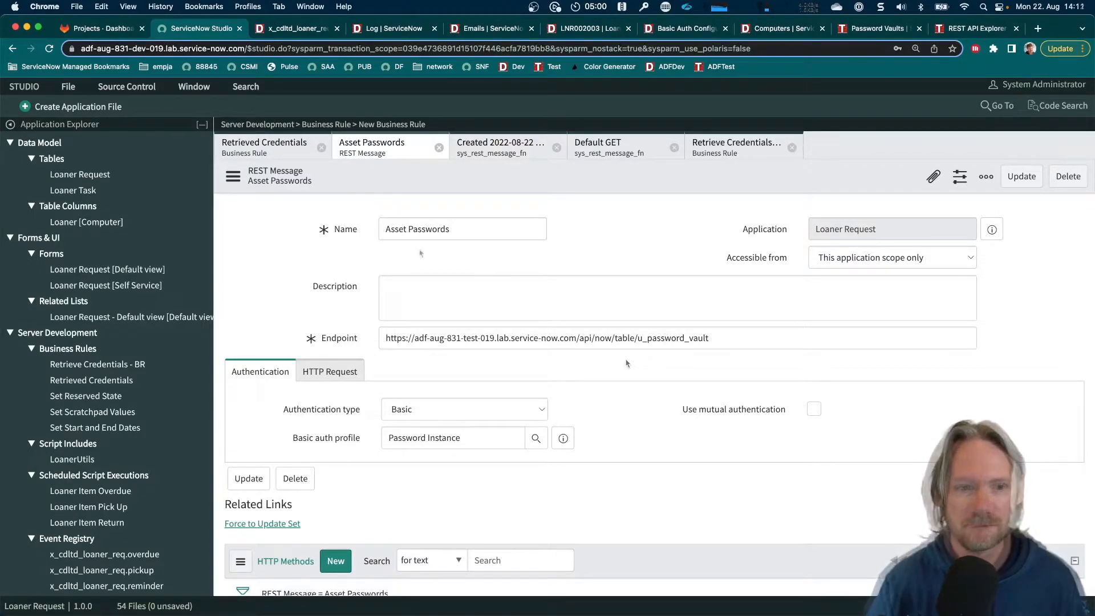
Create a new Flow Designer Action application file in Studio
left_click(92, 111)
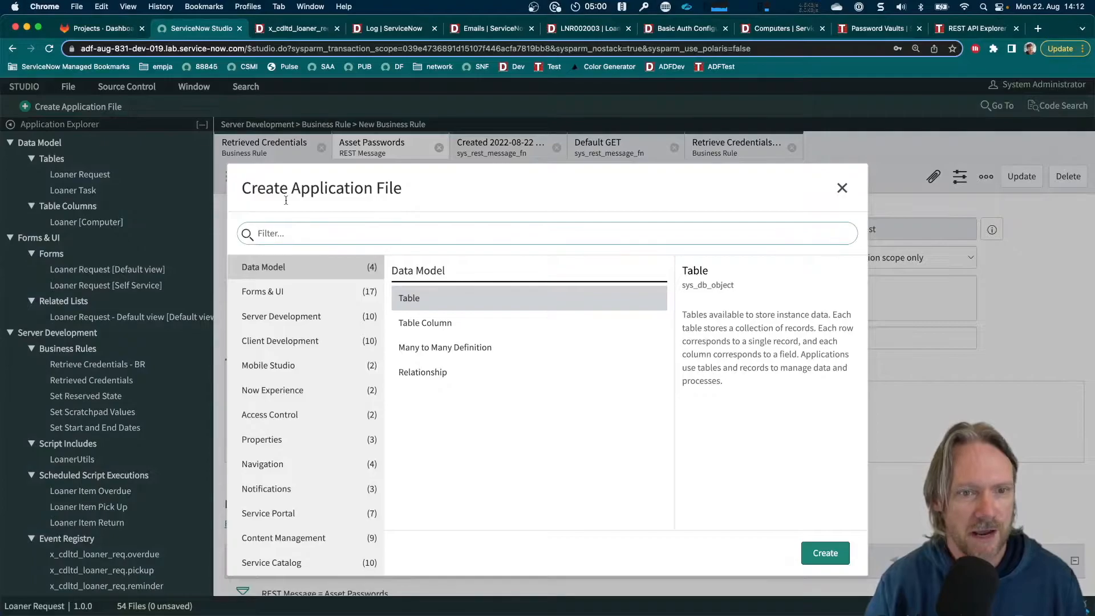
type("flow a")
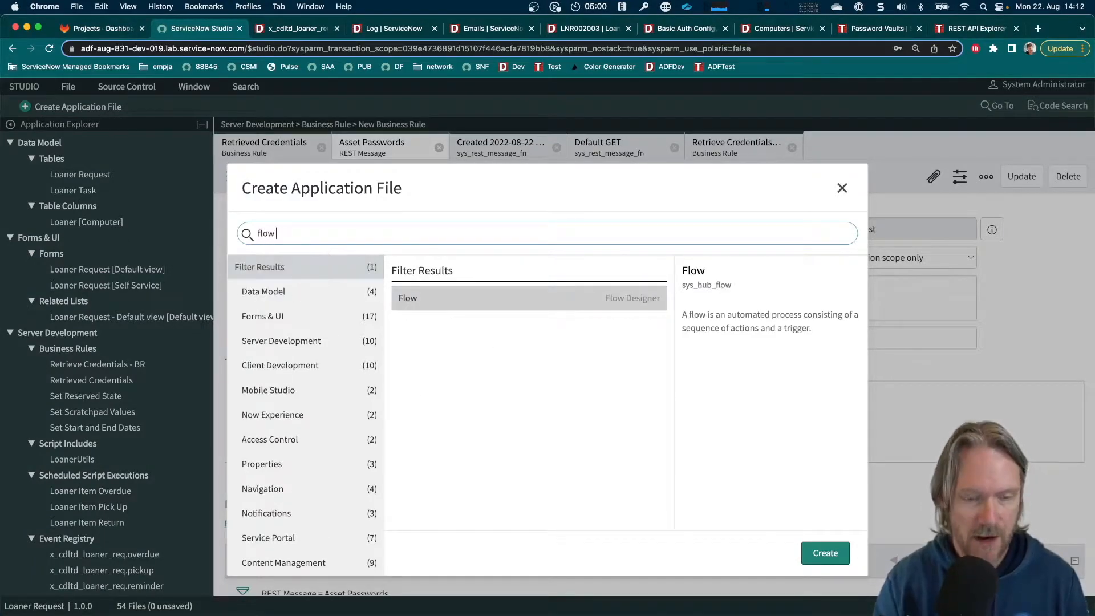
key("super+a")
type("act")
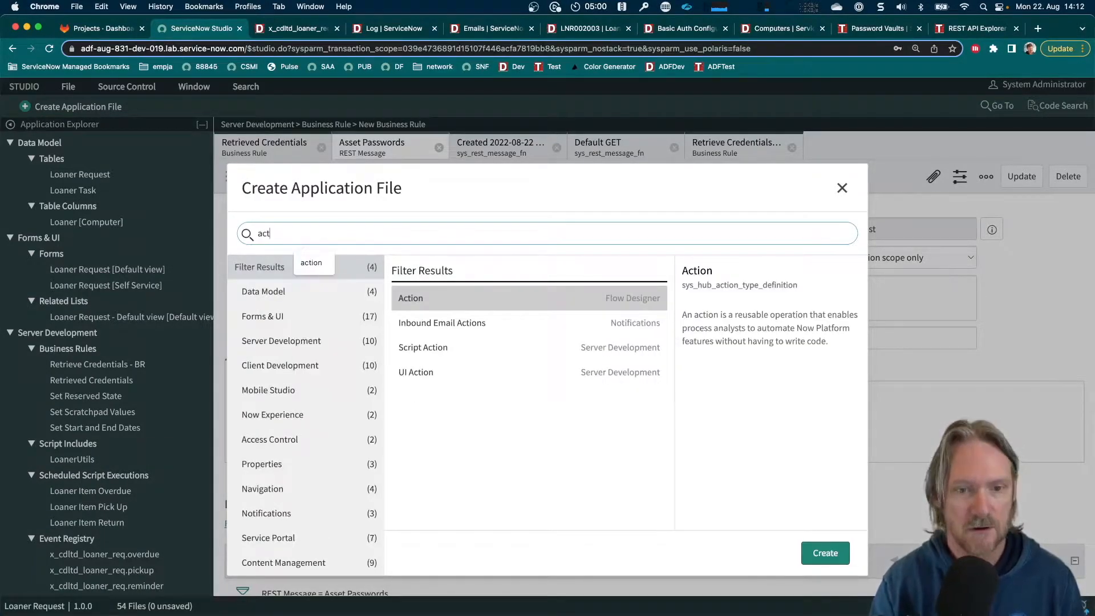
double_click(415, 304)
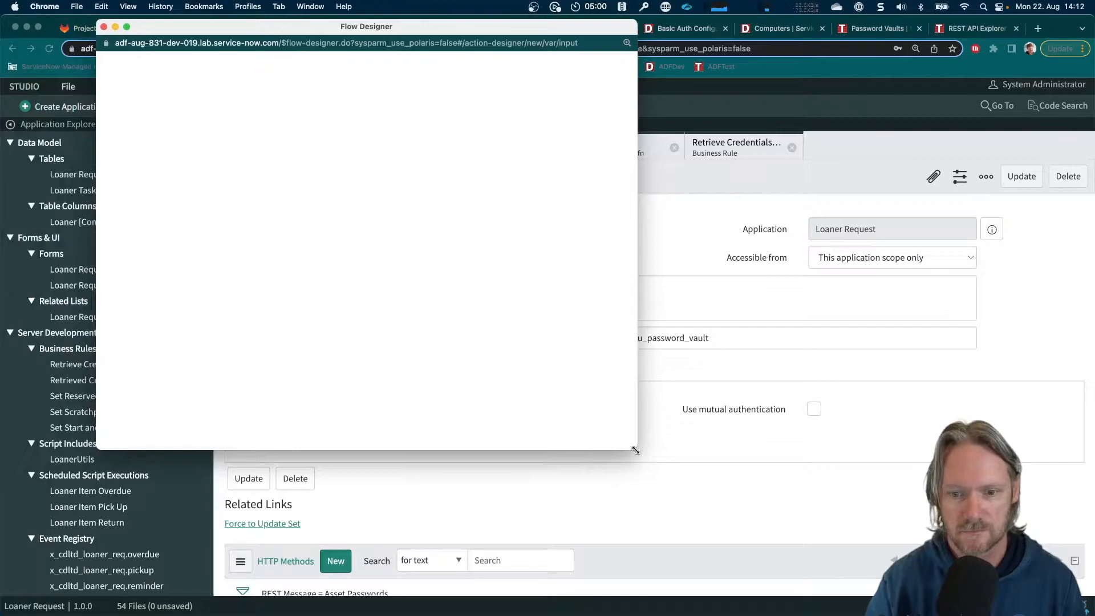
Enlarge the Flow Designer window, name the new action "Get Loaner Password" and submit its properties
left_click_drag(635, 450, 1026, 589)
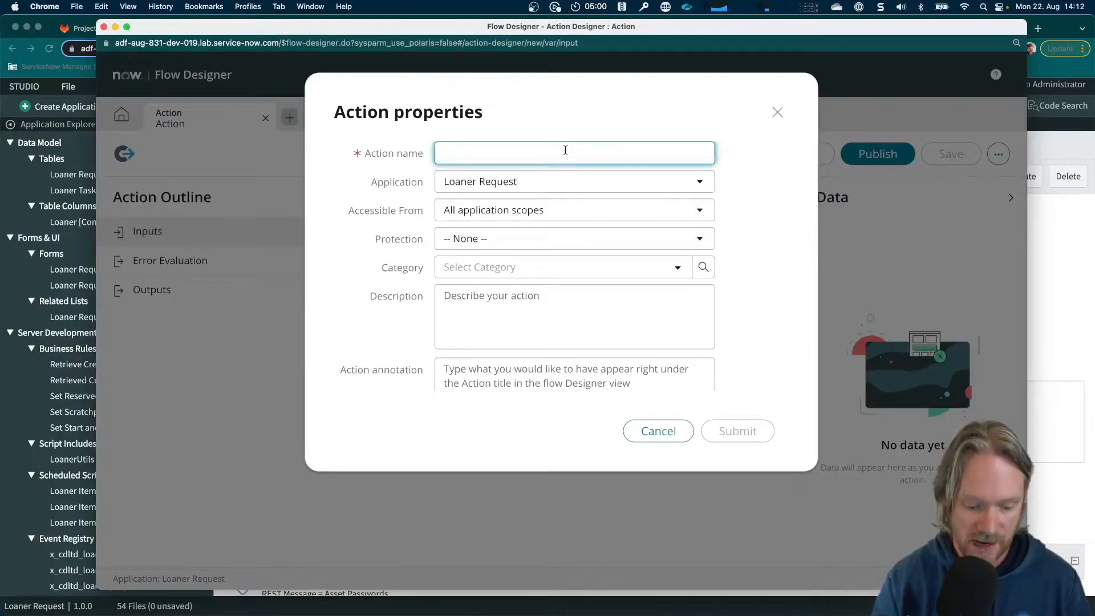
type("Get Loaner Password")
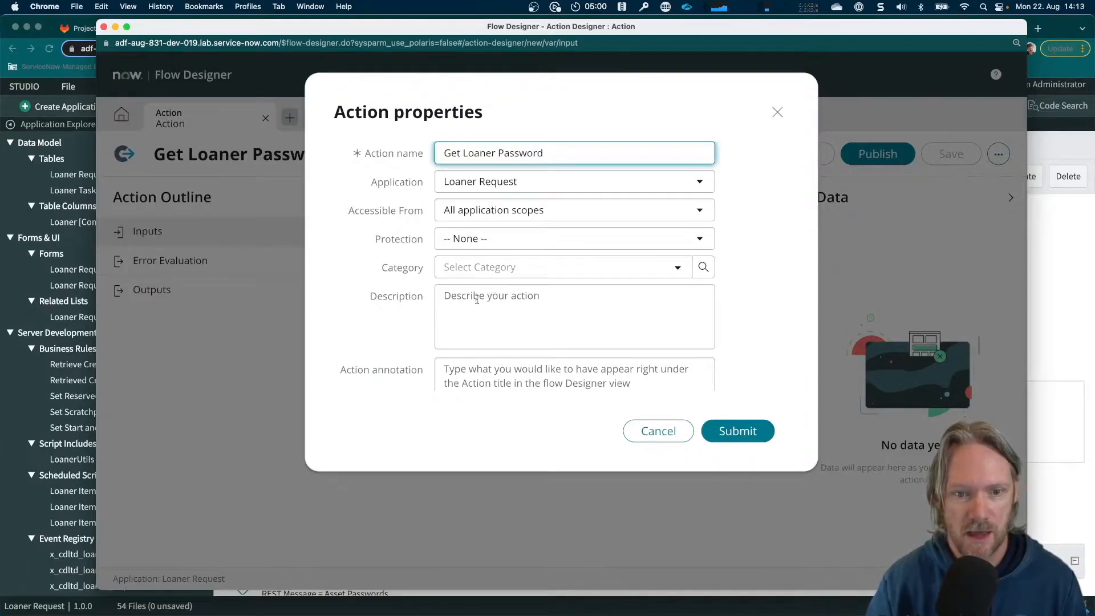
left_click(739, 433)
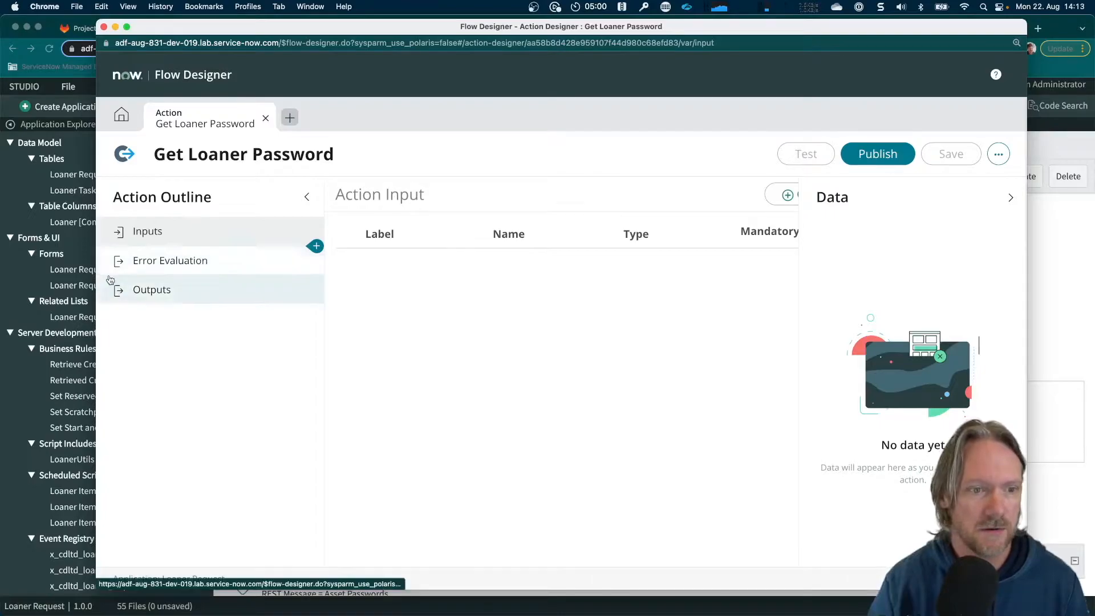
Widen the Flow Designer window, add a mandatory string input labelled "Asset" to the action and save it
left_click_drag(95, 278, 22, 266)
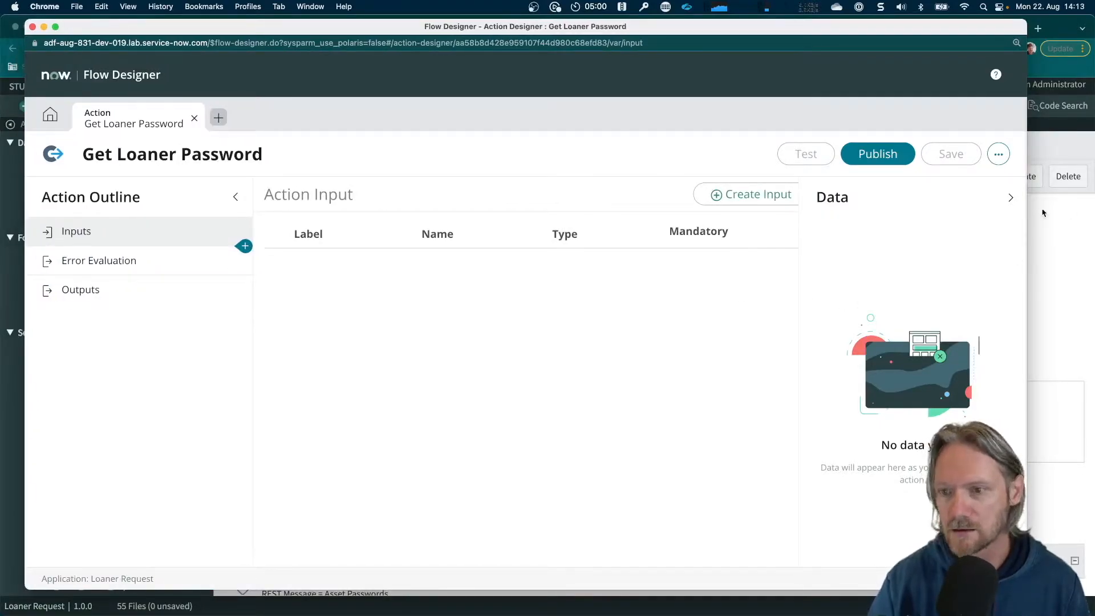
left_click_drag(1026, 220, 1078, 221)
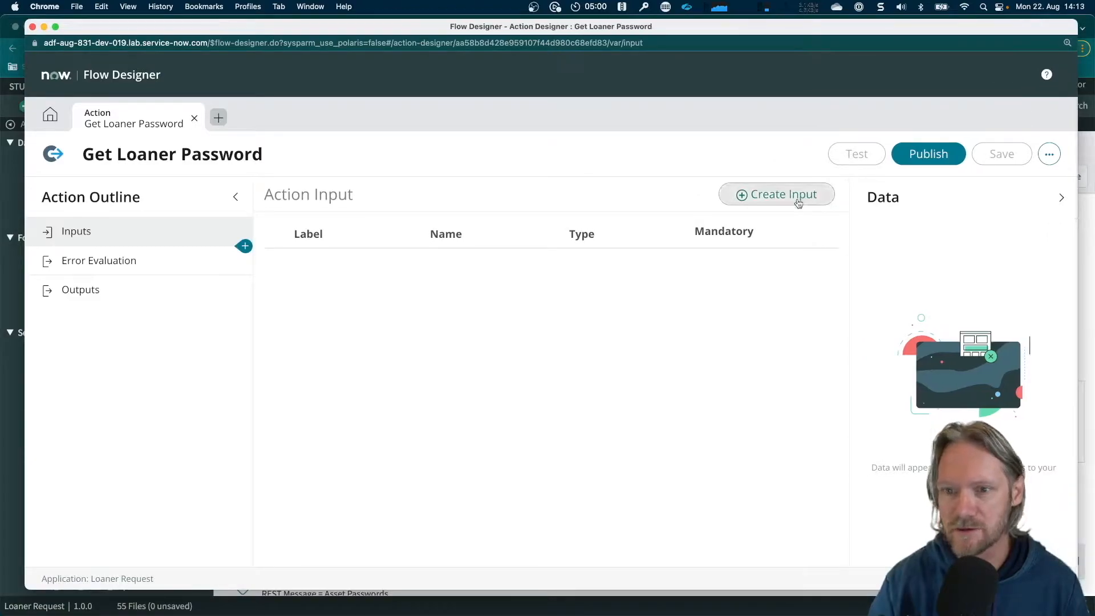
left_click(785, 195)
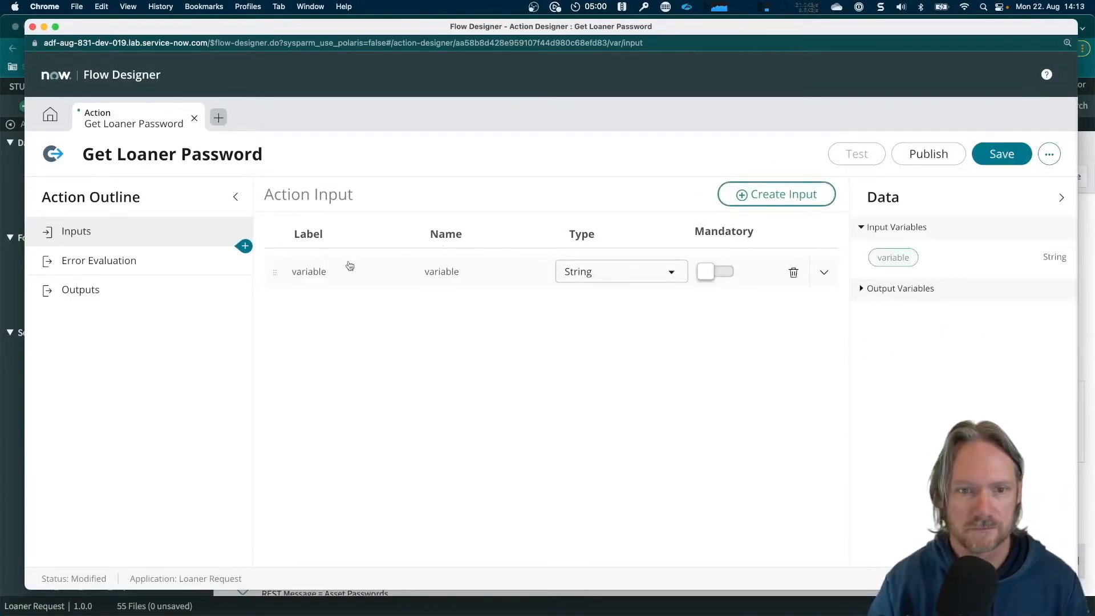
double_click(326, 272)
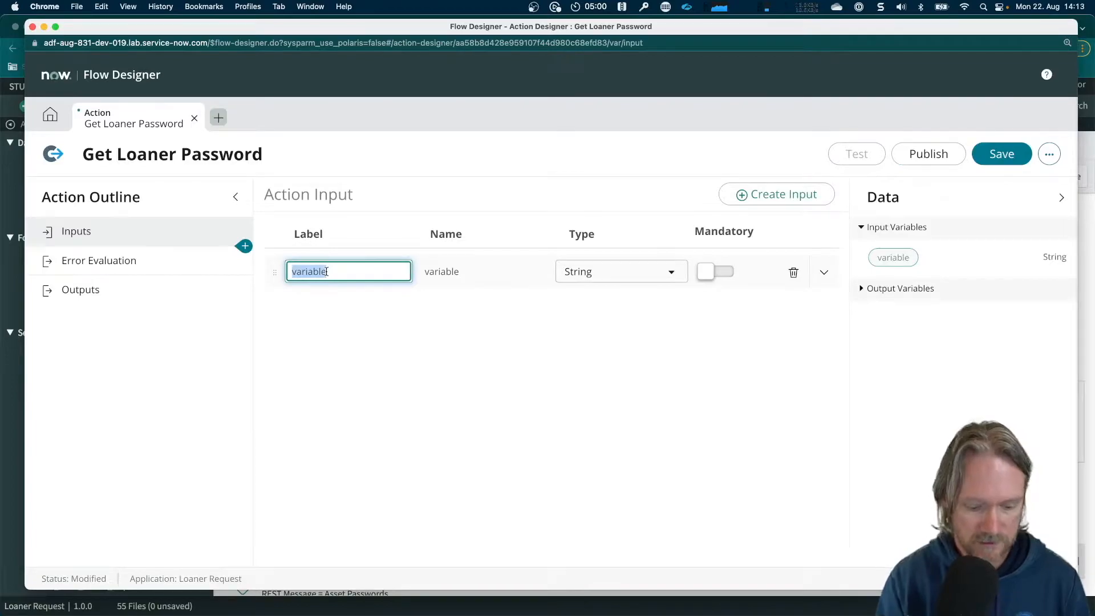
type("Asset")
key("Tab")
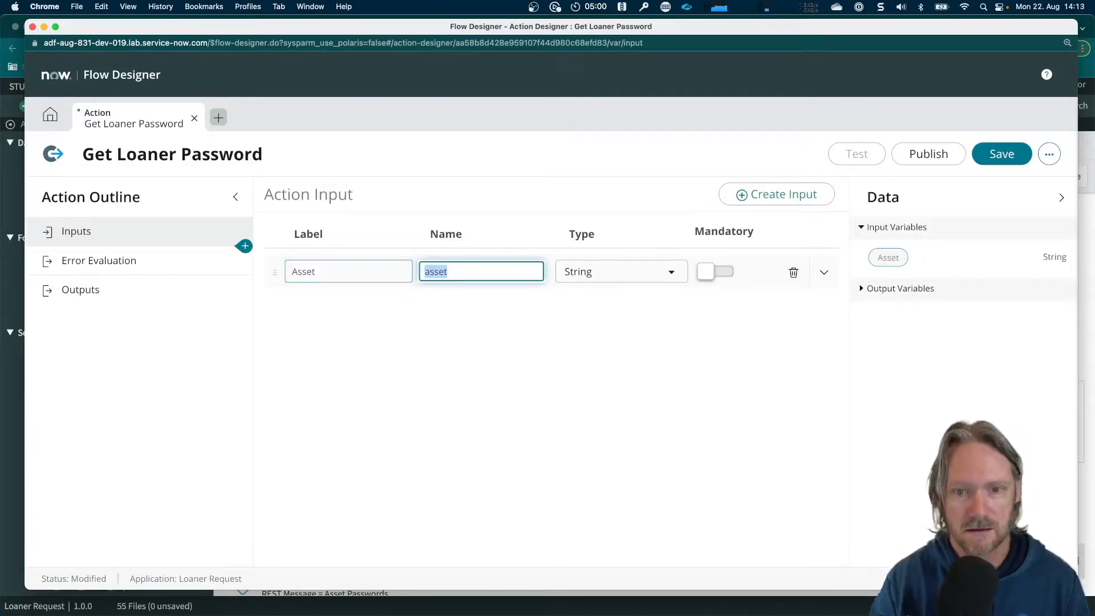
left_click(719, 273)
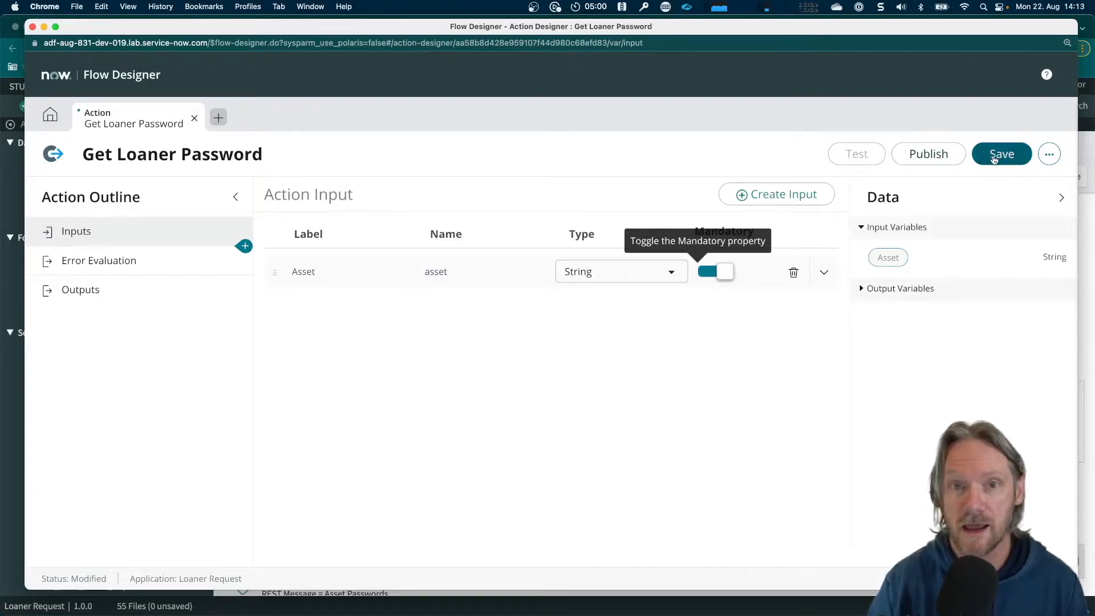
left_click(999, 159)
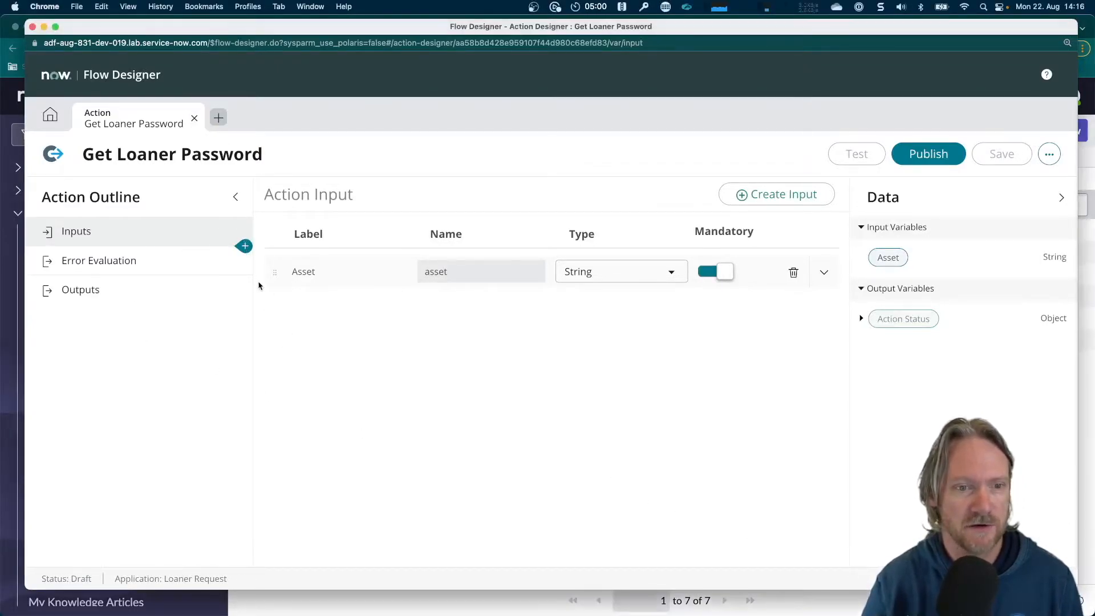
Add a REST integration step after the action's inputs and name it "Get password"
left_click(244, 247)
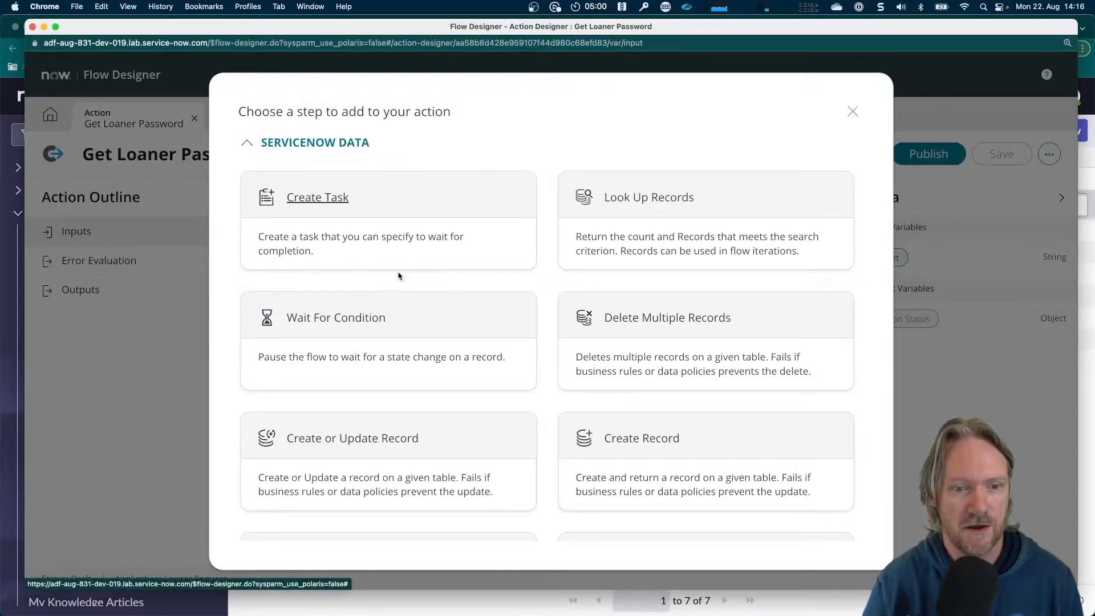
scroll(399, 274, "down", 10)
scroll(399, 276, "down", 8)
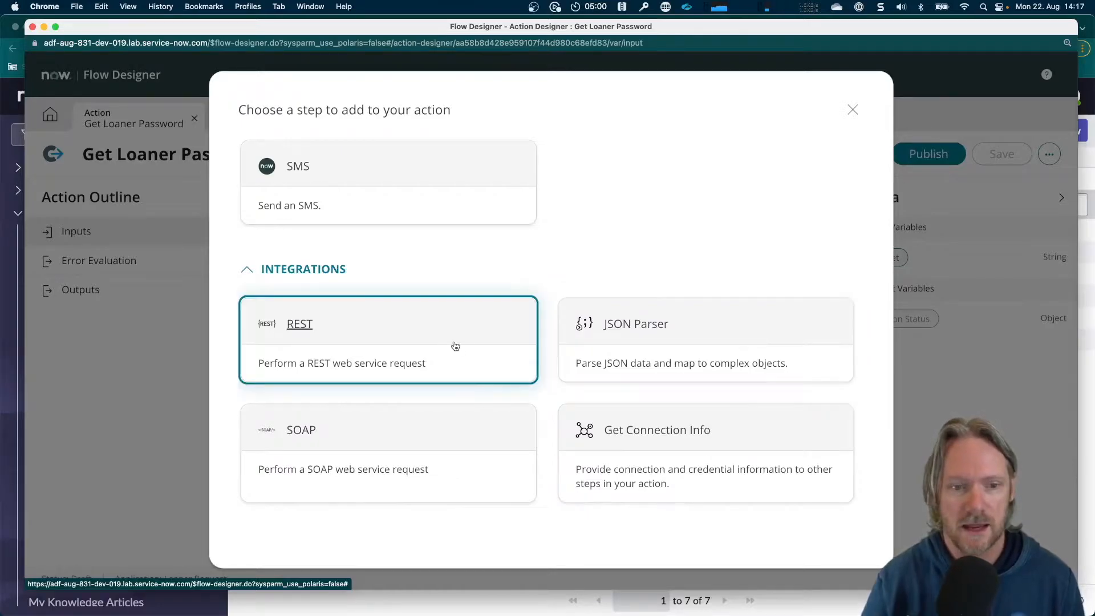
left_click(303, 326)
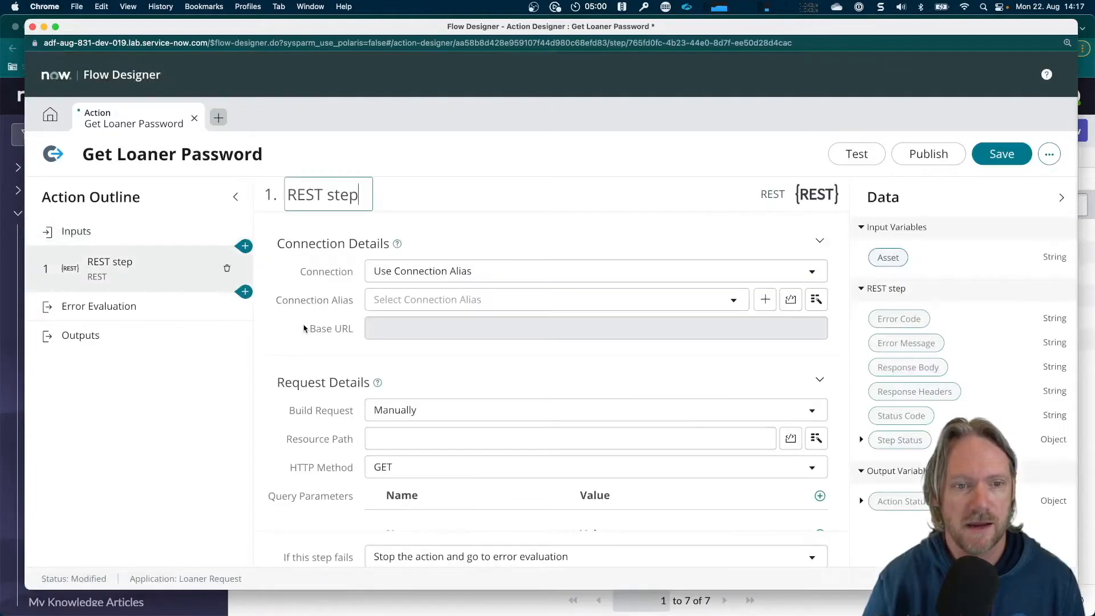
triple_click(354, 195)
type("Get ")
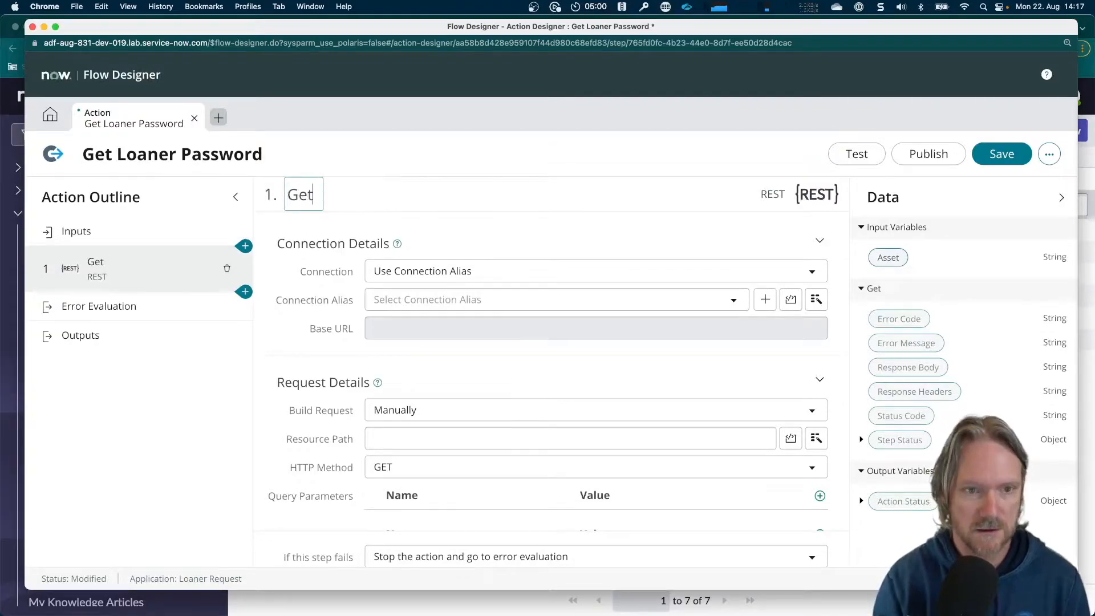
type("password")
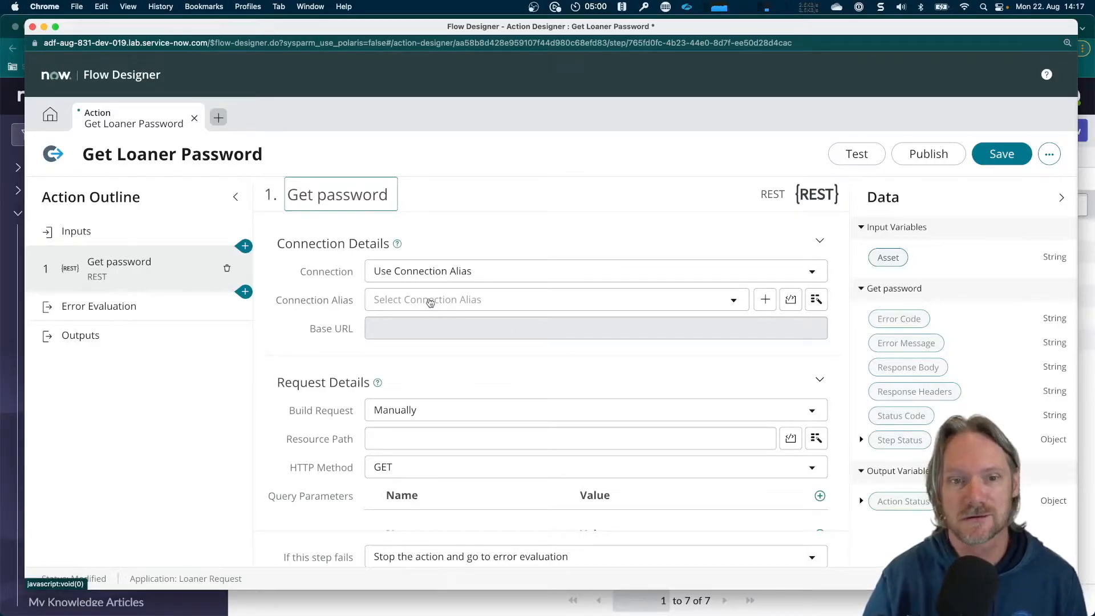
left_click(441, 276)
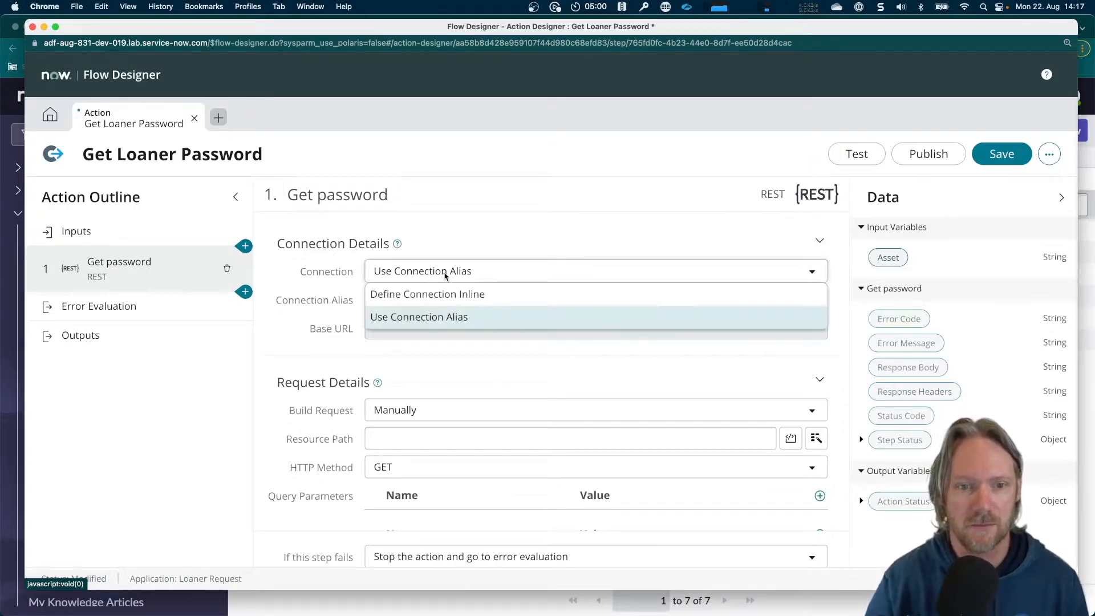
left_click(433, 297)
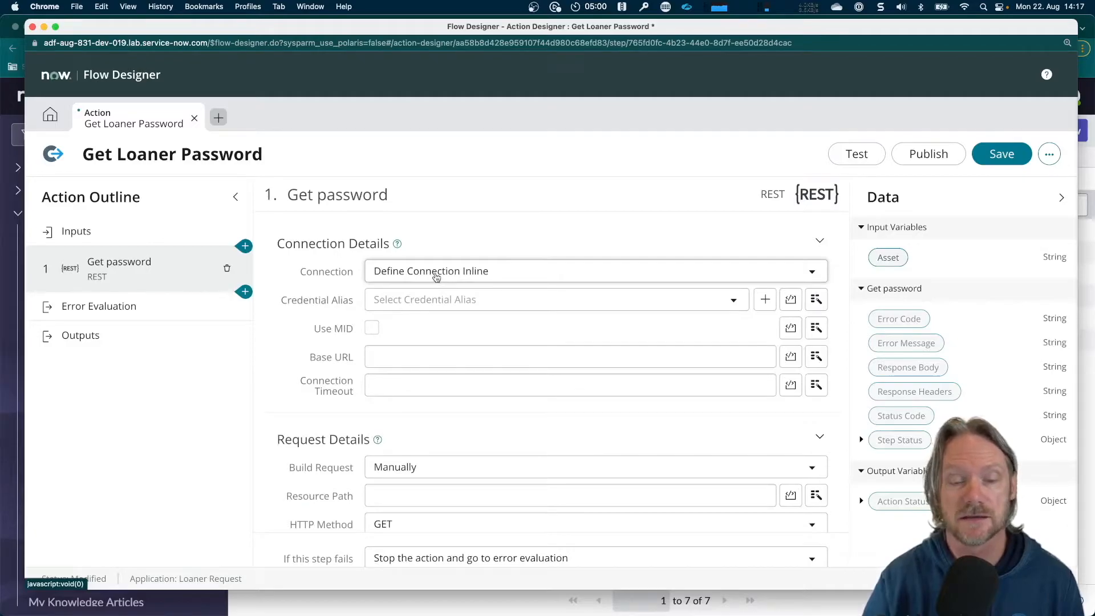
left_click(436, 277)
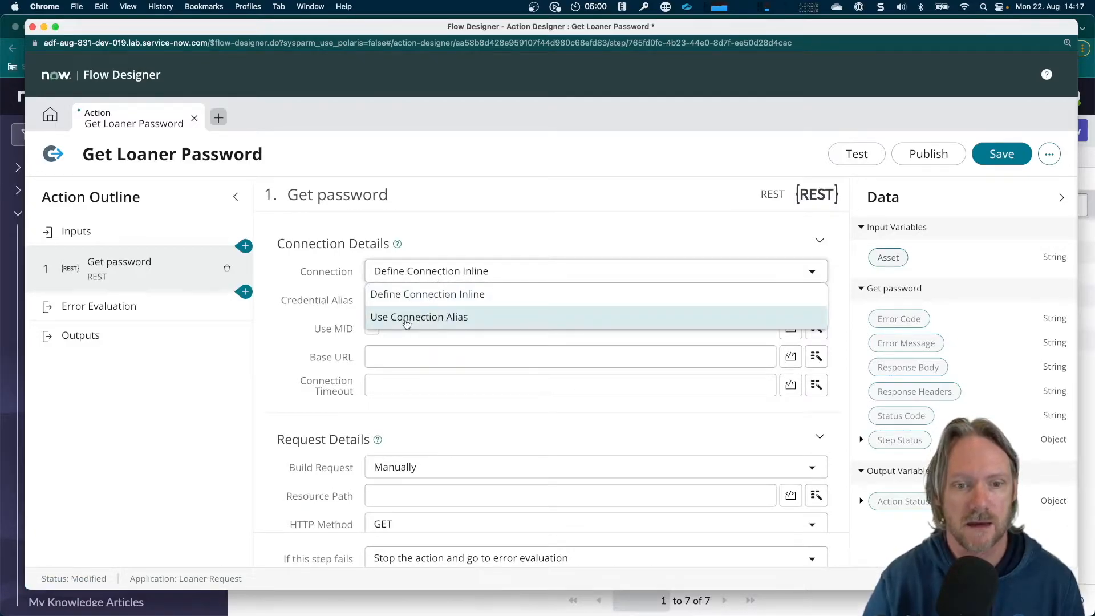
left_click(426, 318)
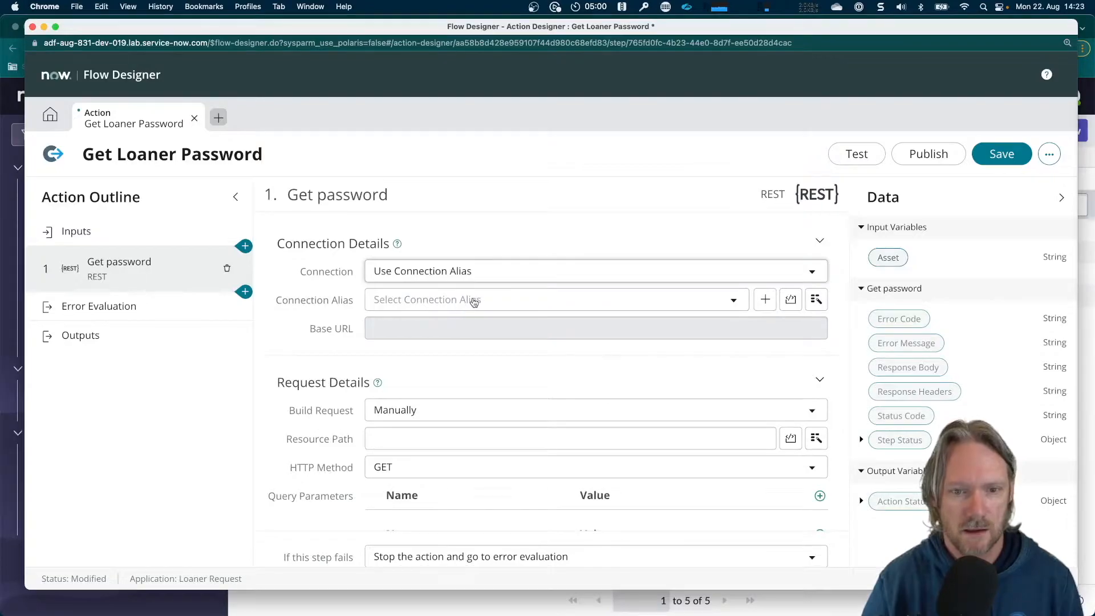
Set the Get password step's connection alias to x_cdltd_loaner_req.Password_Instance
left_click(475, 301)
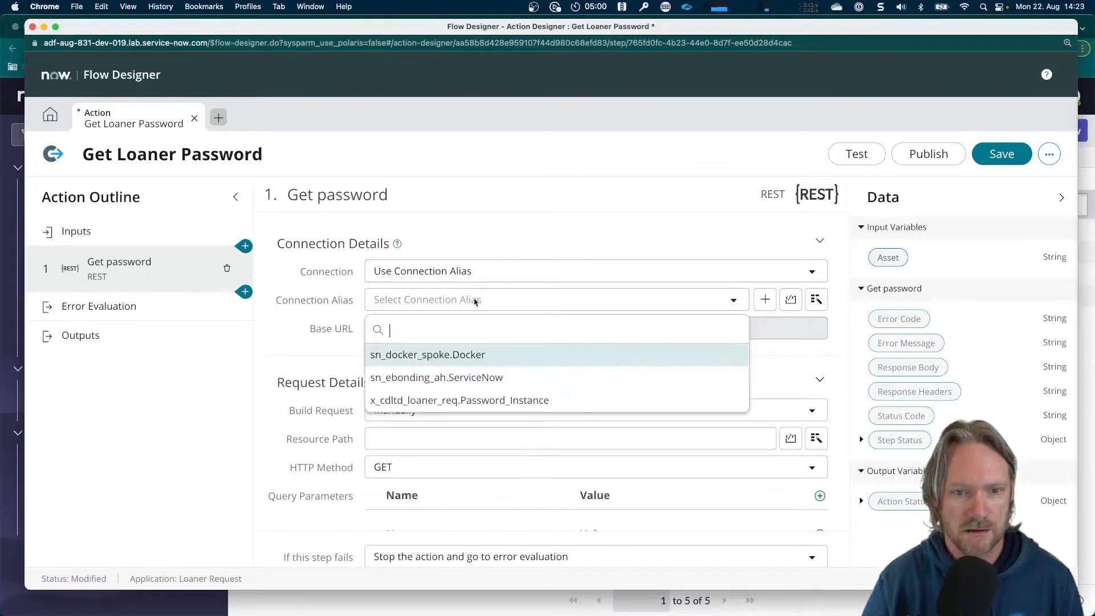
left_click(471, 401)
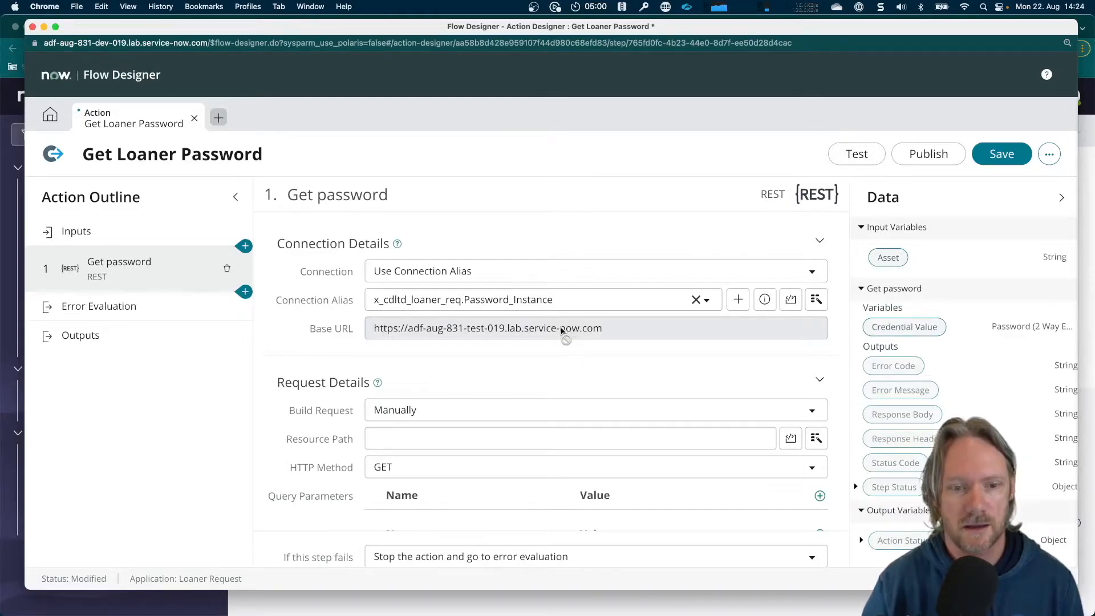
Copy /api/now/table/u_password_vault from the Asset Passwords REST Message's endpoint in Studio into the Get password step's resource path
scroll(439, 393, "down", 2)
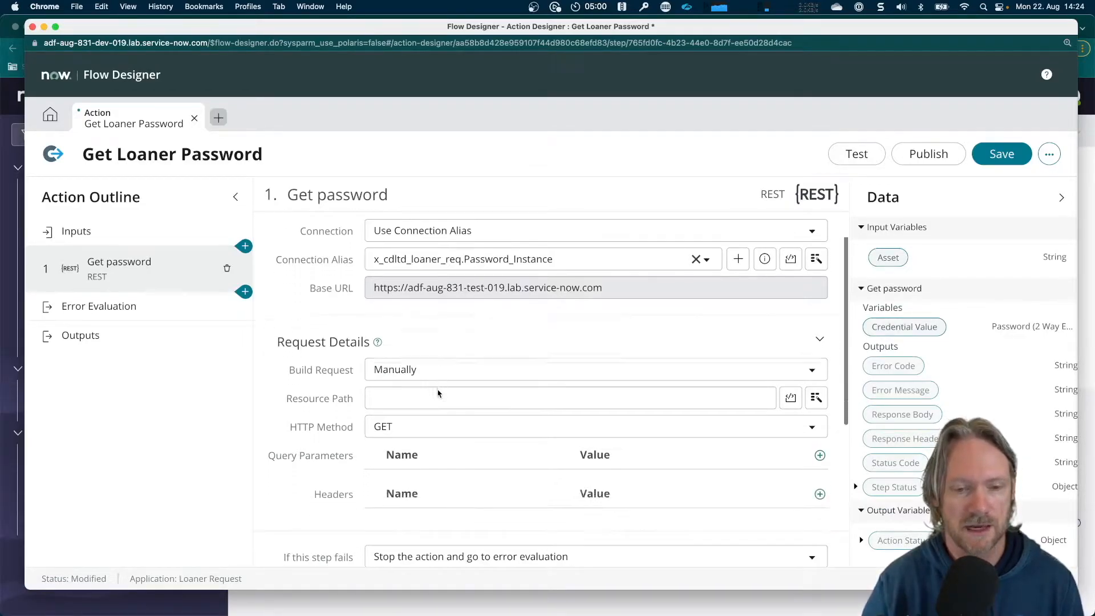
left_click(427, 384)
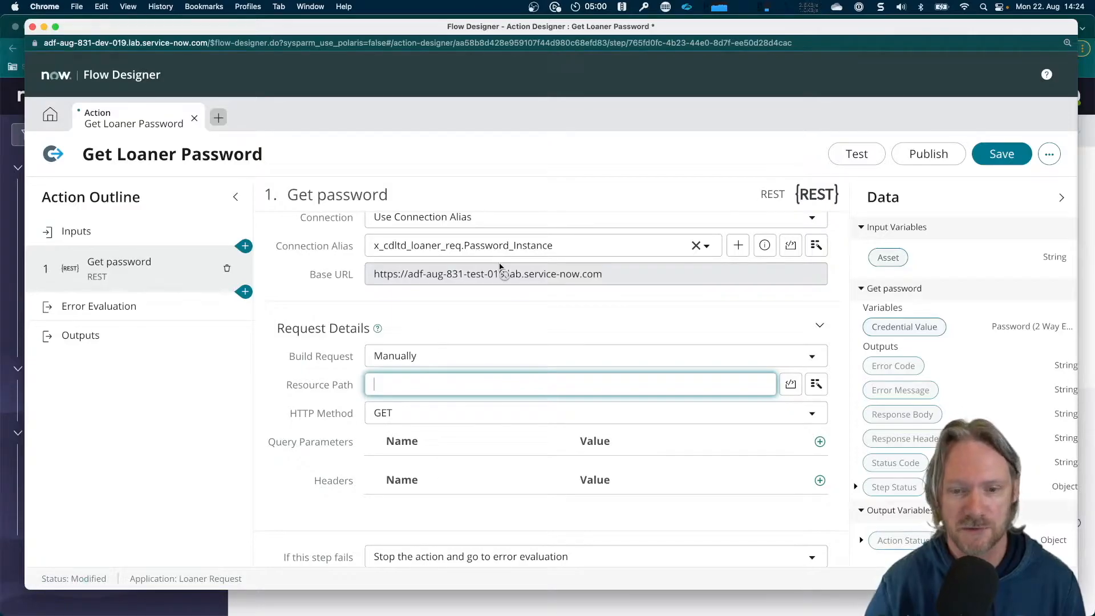
key("super+grave")
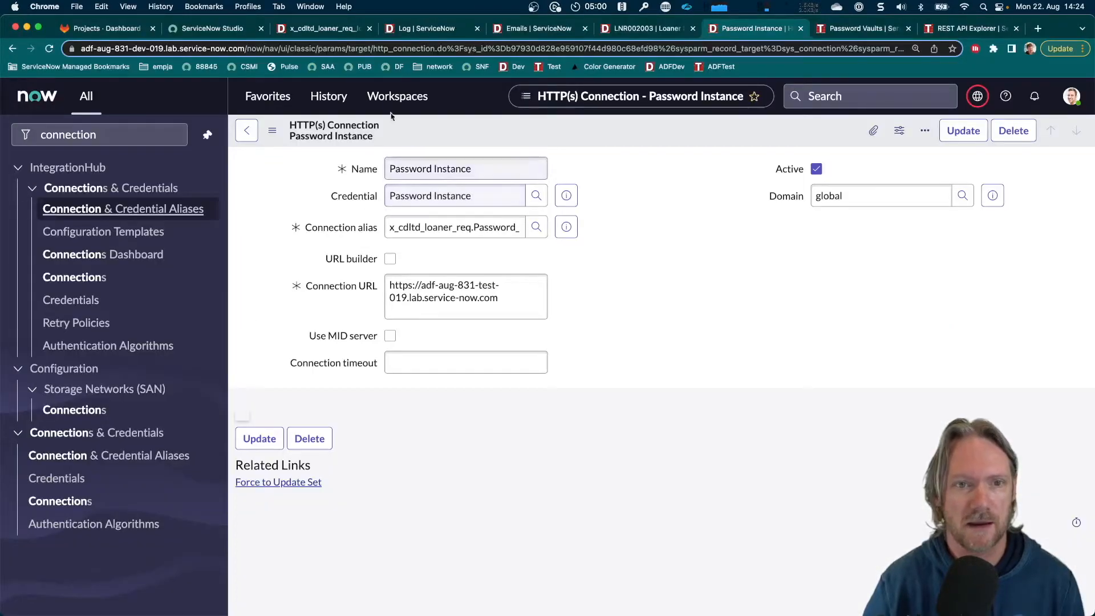
left_click(212, 28)
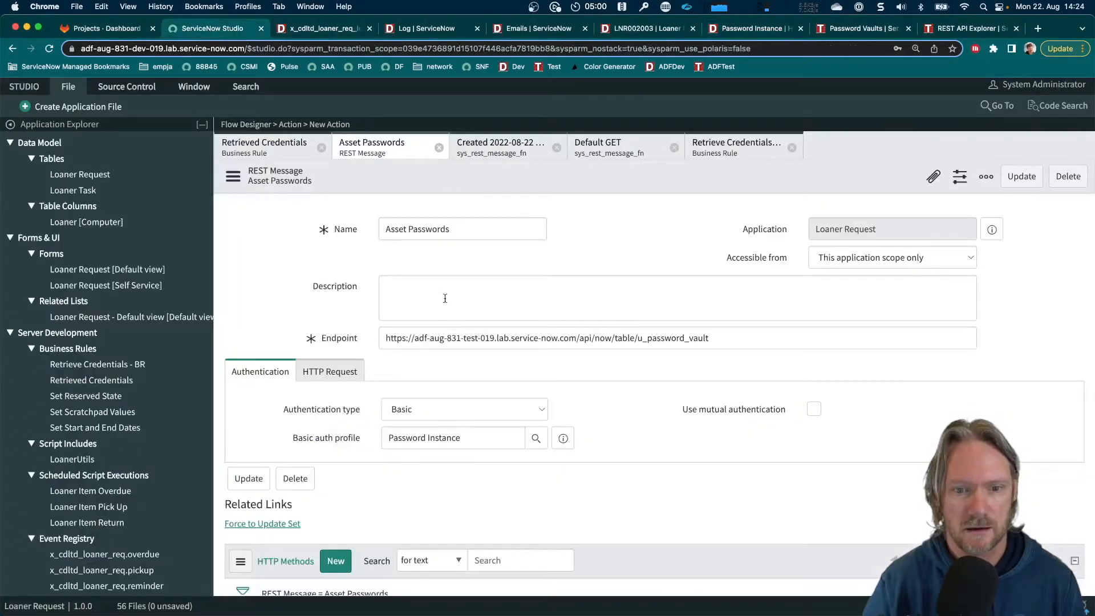
left_click(579, 336)
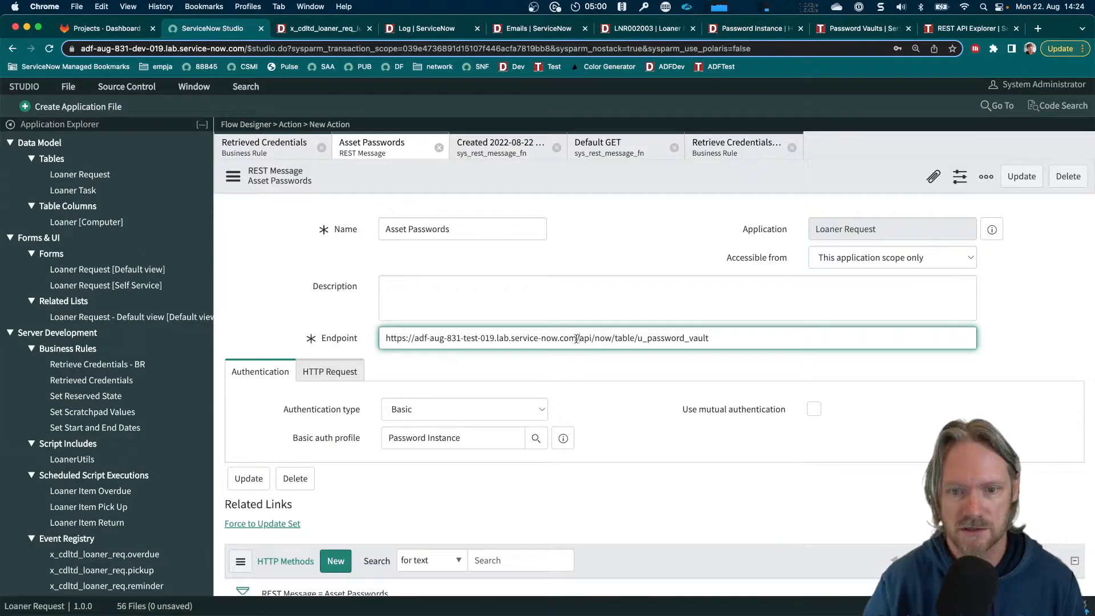
left_click_drag(576, 339, 721, 346)
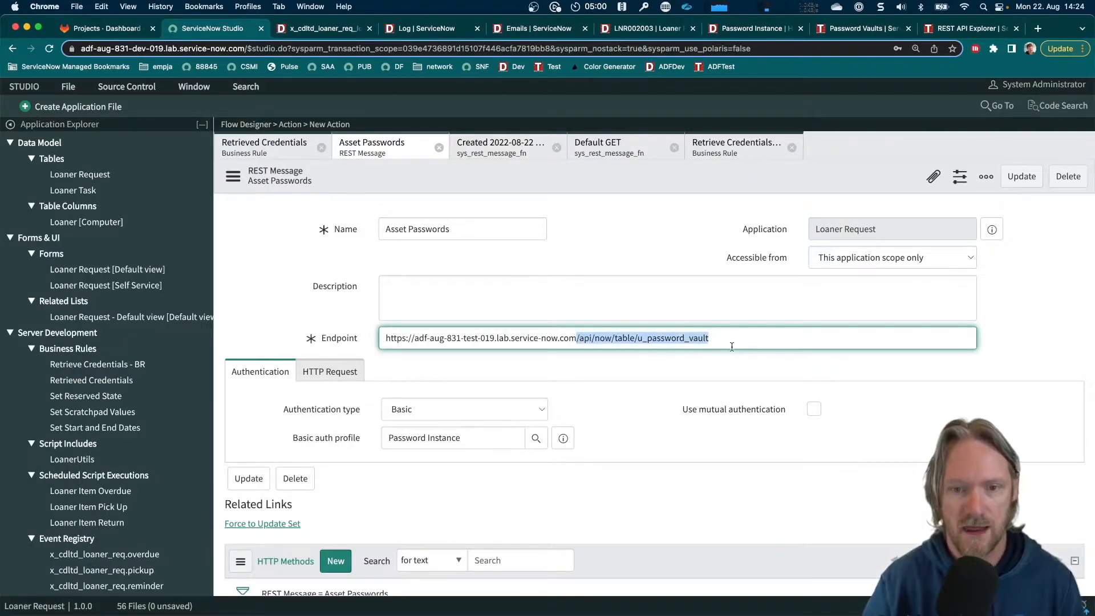
key("super+c")
key("super+grave")
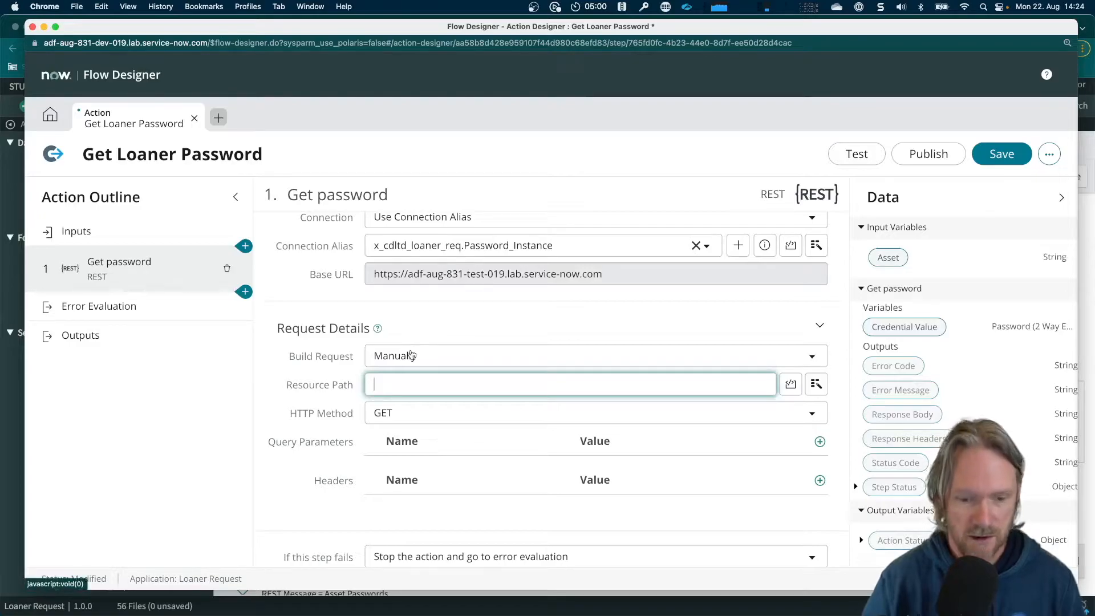
key("super+v")
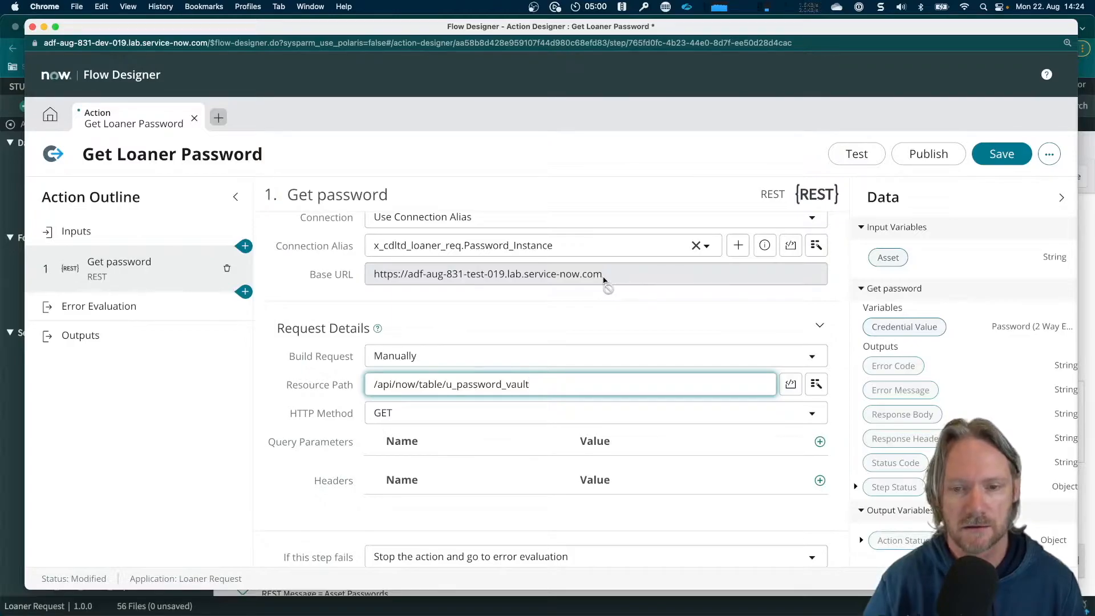
Add a query parameter named u_asset to the Get password step, with the action's Asset input variable as its value
scroll(519, 355, "down", 3)
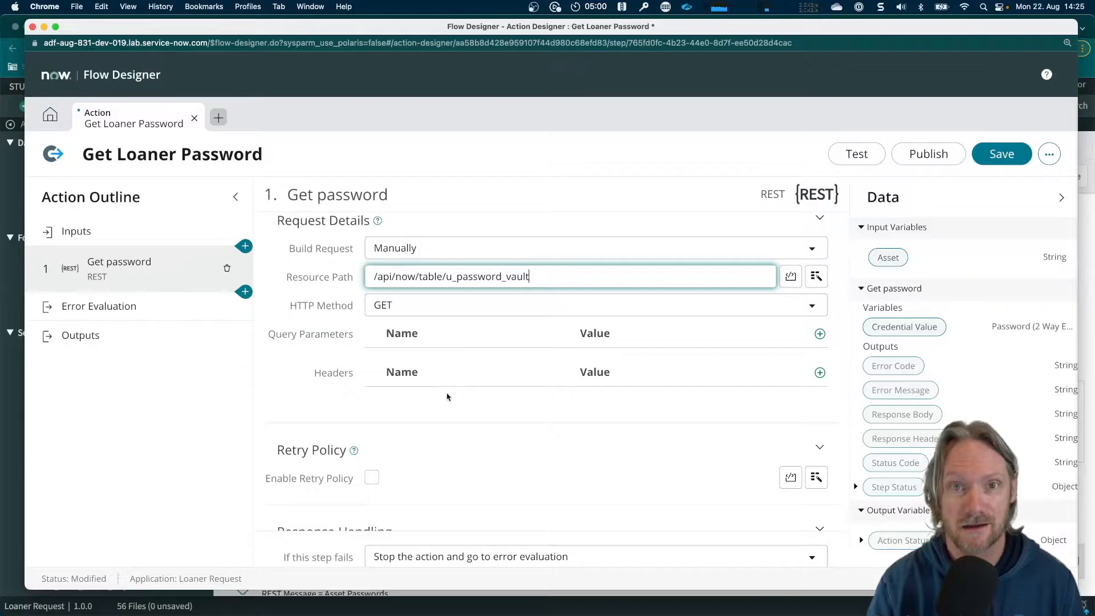
left_click(819, 334)
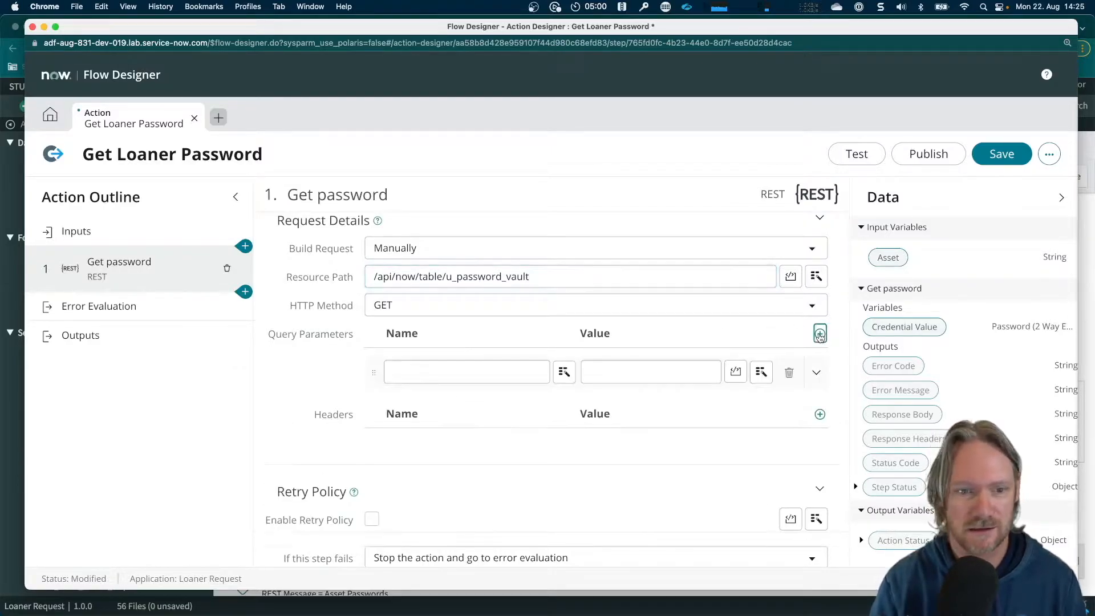
left_click(465, 369)
type("´u_")
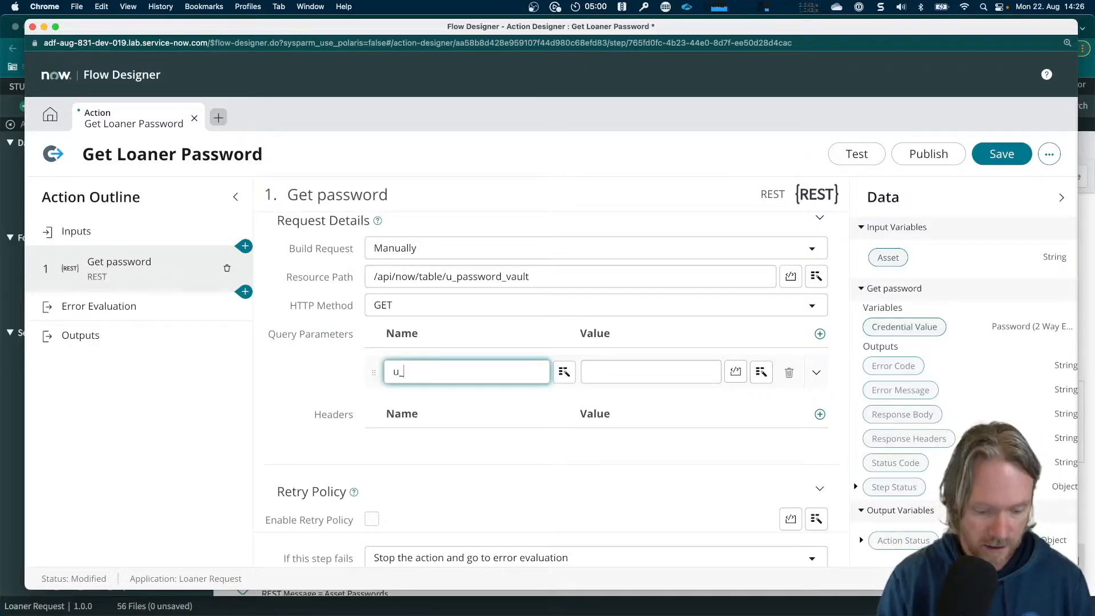
type("asset")
key("Tab")
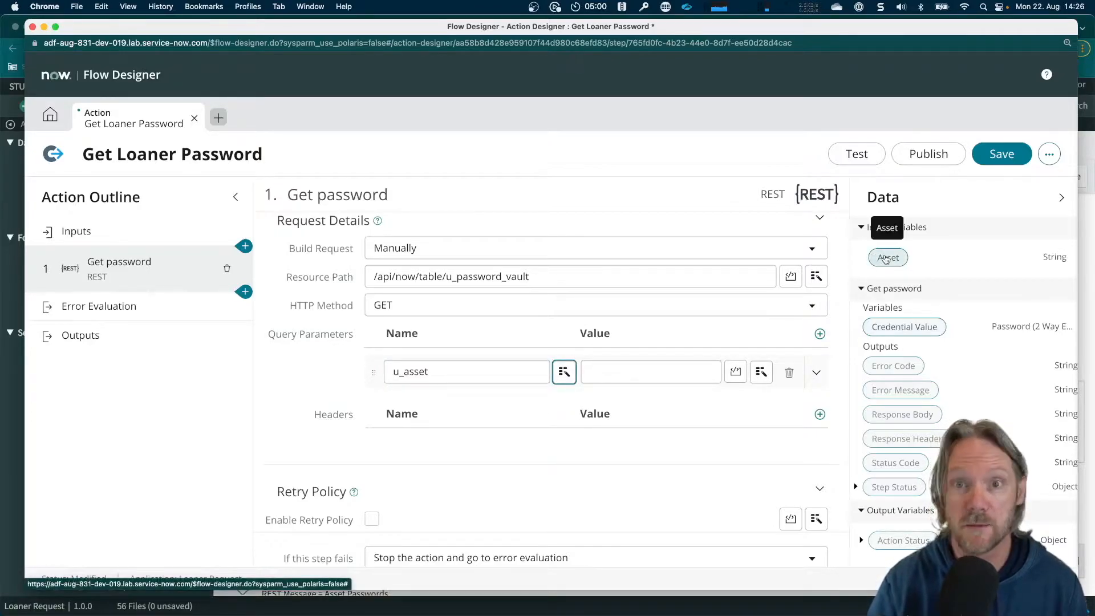
left_click_drag(885, 258, 597, 377)
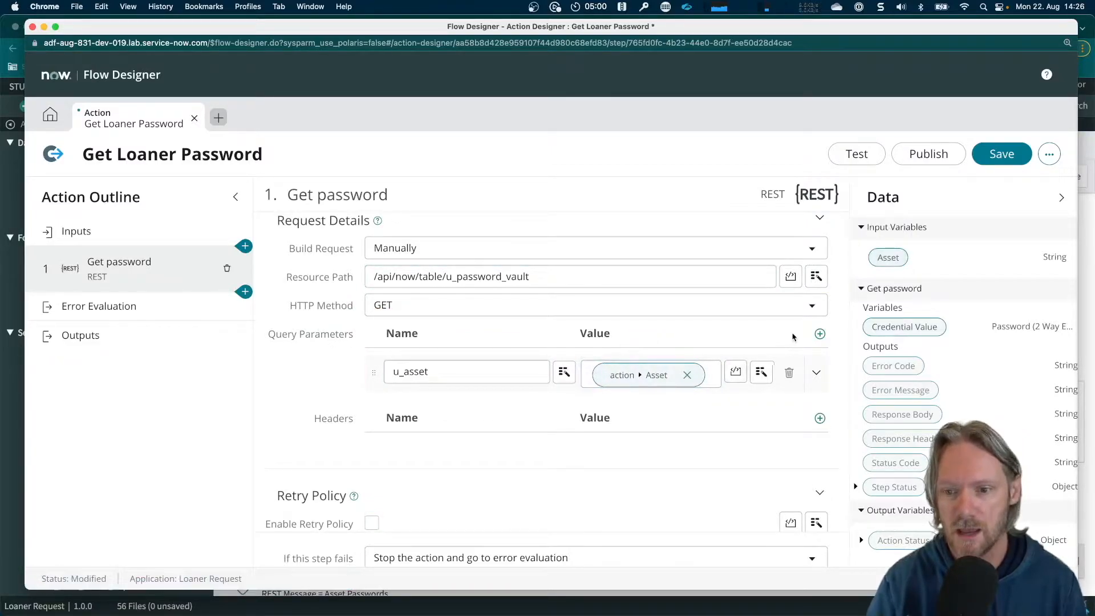
Add a second query parameter named sysparm_fields with the value u_password
left_click(820, 334)
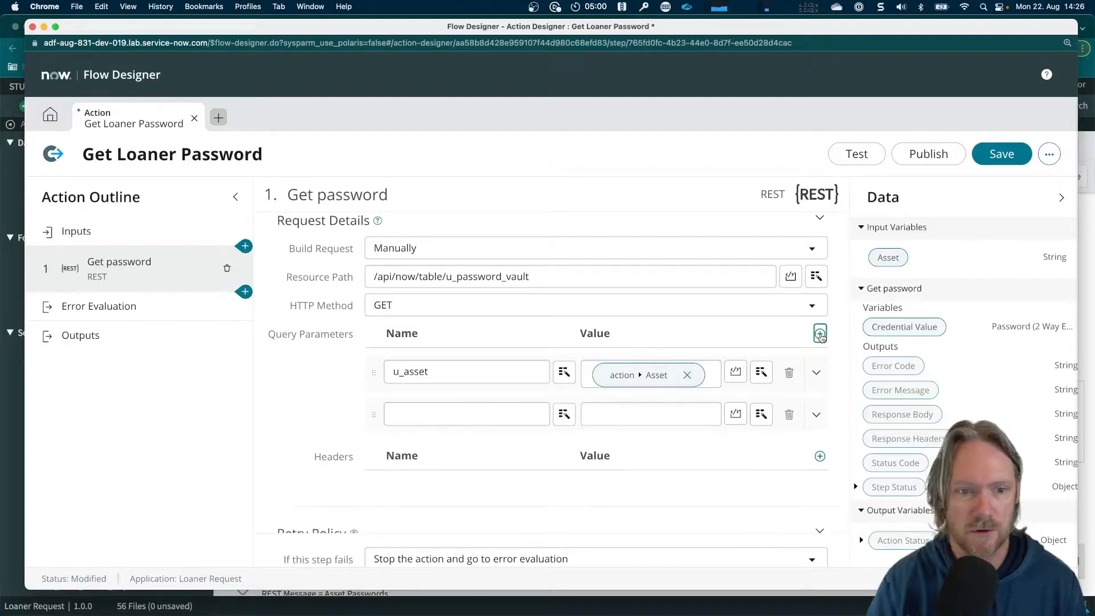
left_click(507, 413)
type("sys")
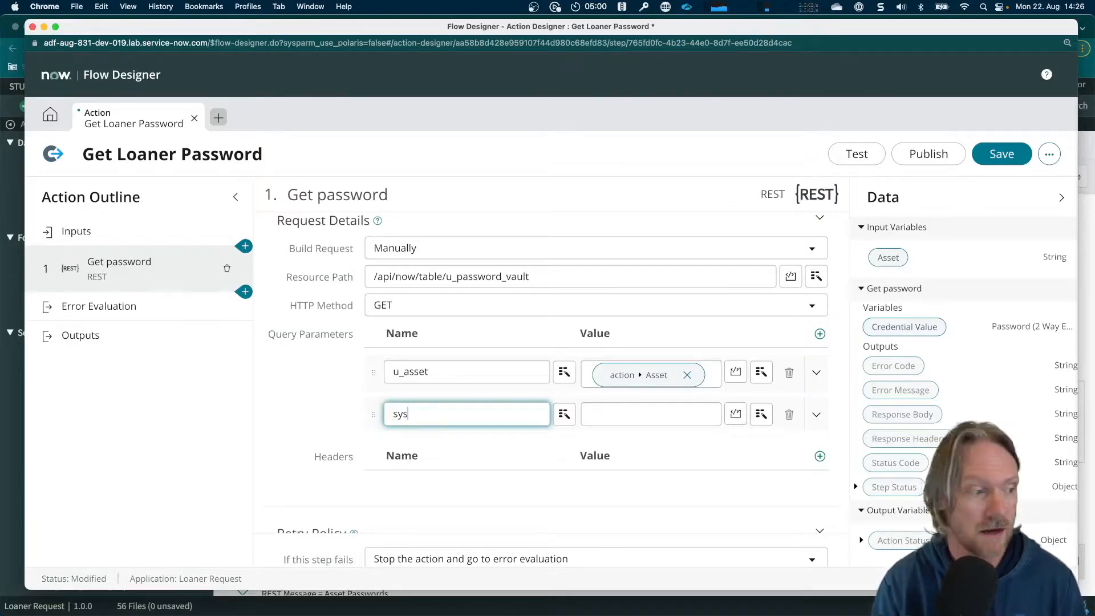
type("par")
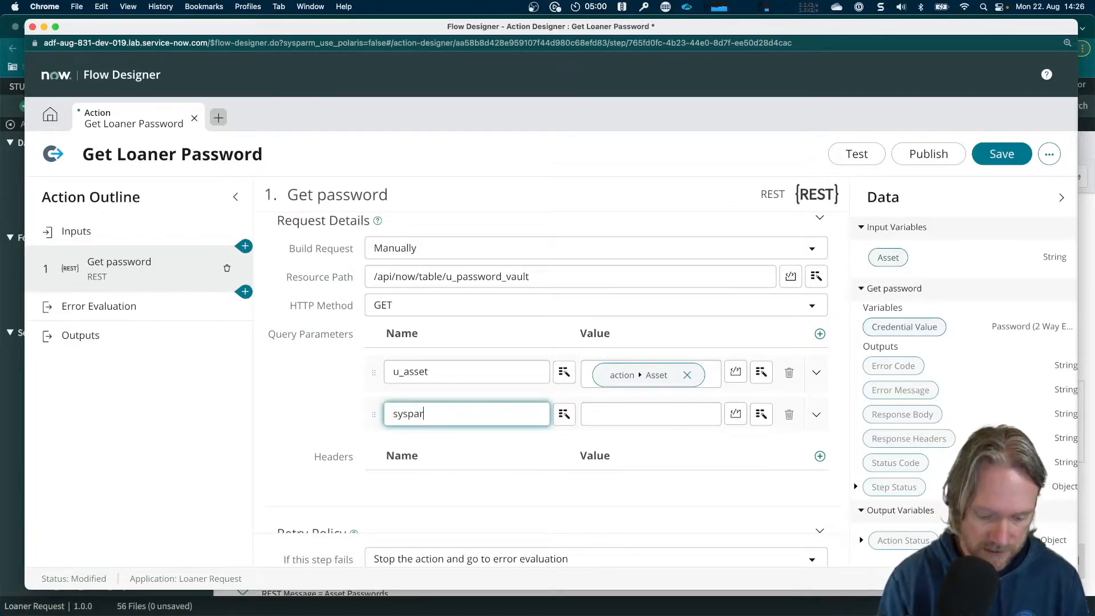
type("m_field")
key("Tab")
key("Tab")
type("u_password")
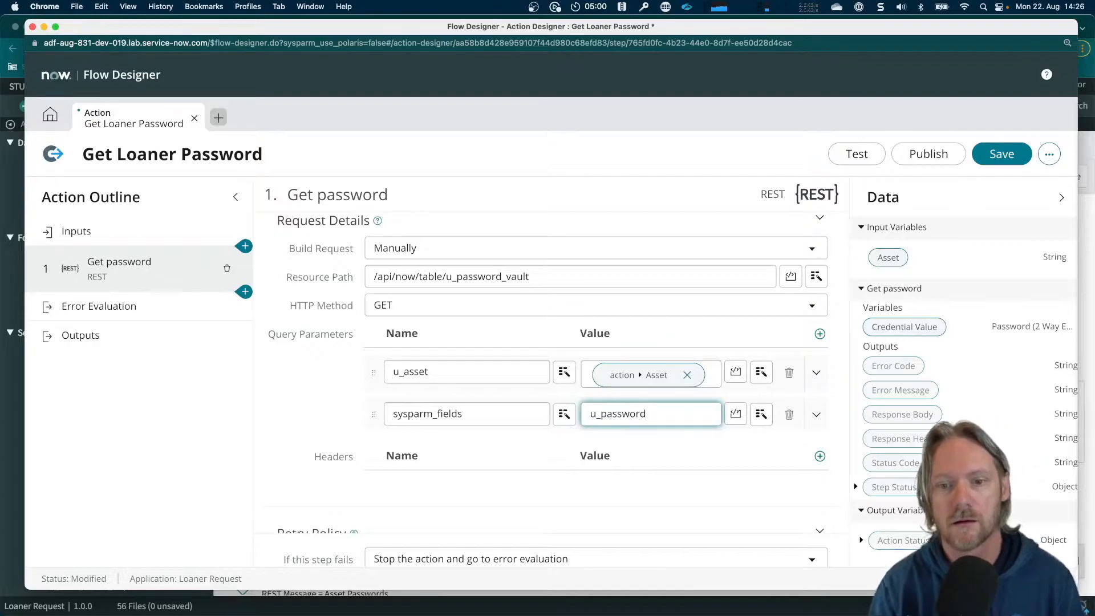
Add a Content-Type request header with the value application/json to the Get password step
scroll(576, 377, "down", 3)
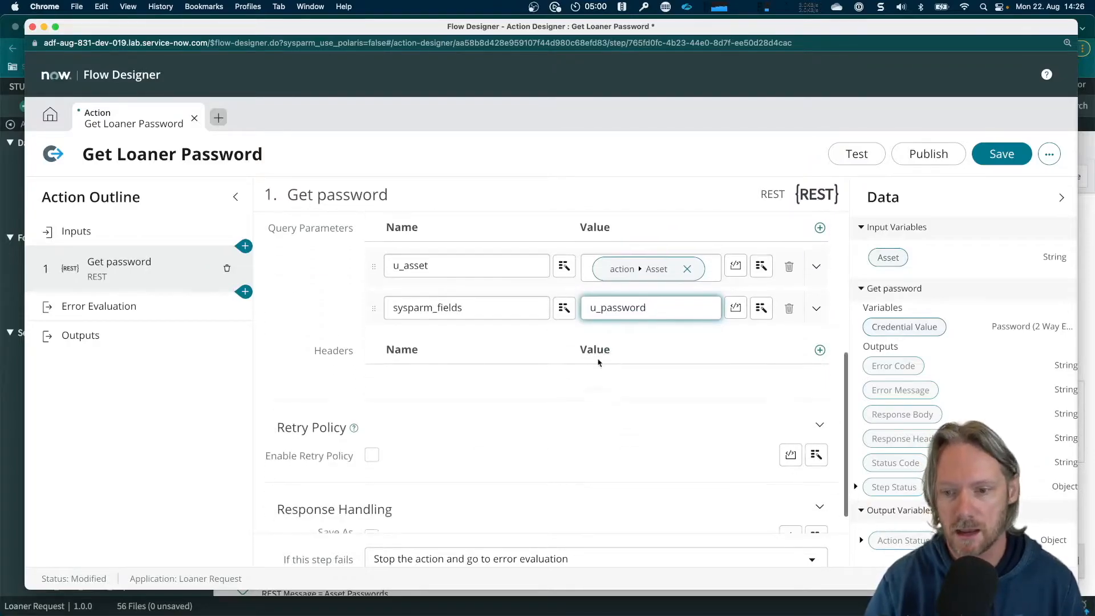
left_click(821, 351)
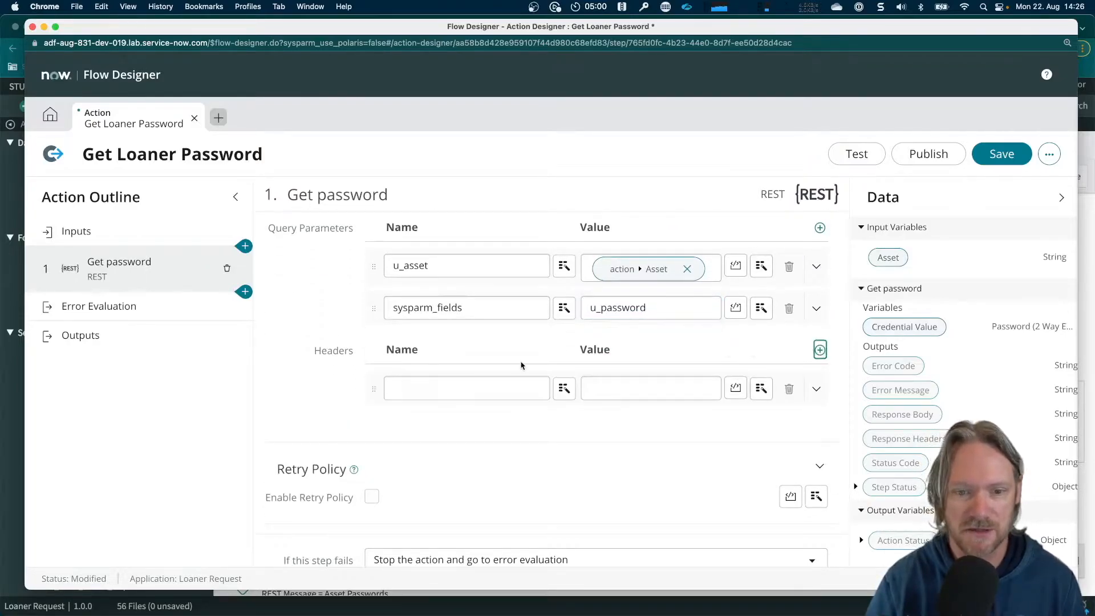
left_click(500, 389)
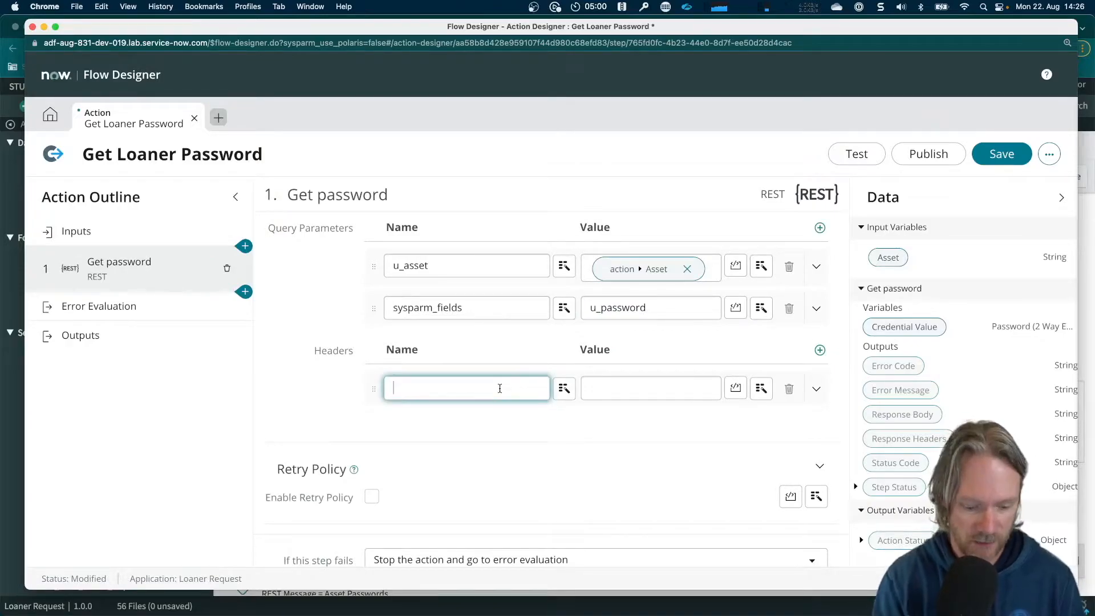
type("Content.")
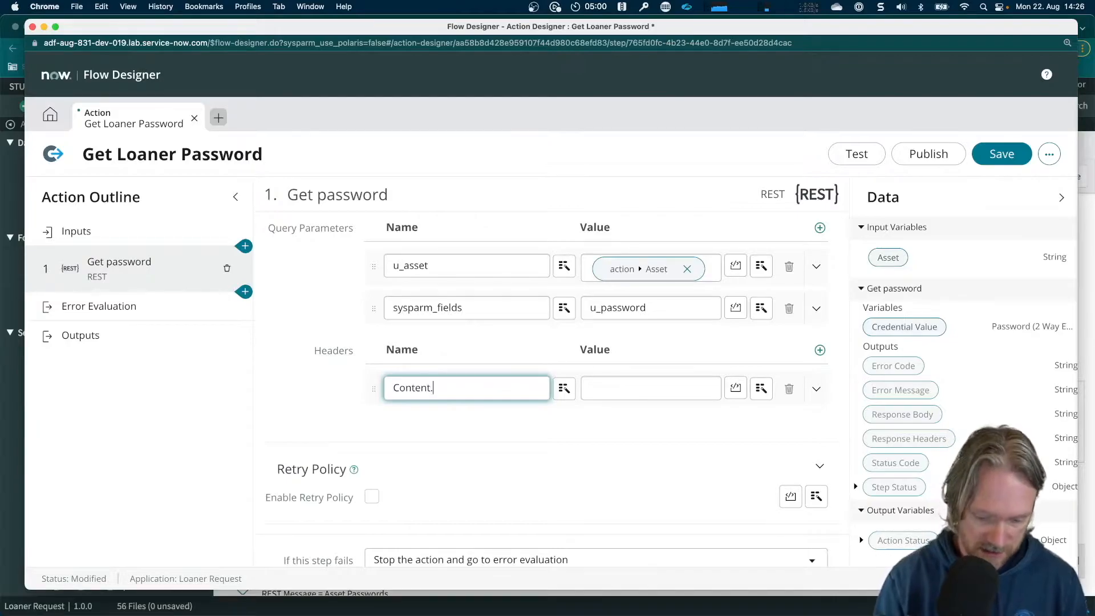
key("BackSpace")
type("-Type")
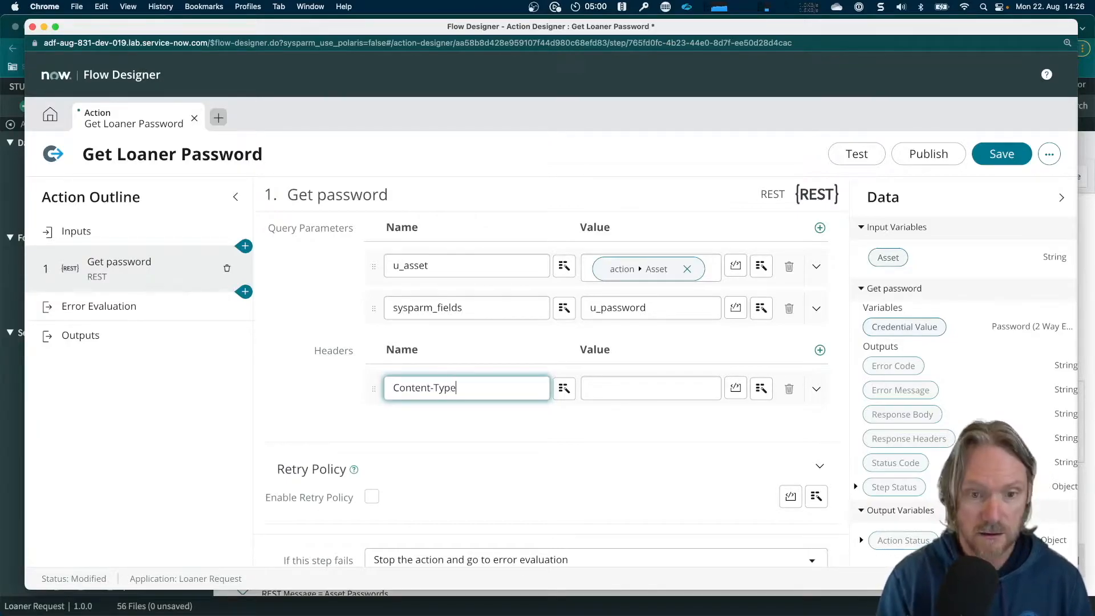
key("Tab")
key("Tab")
type("application/jason")
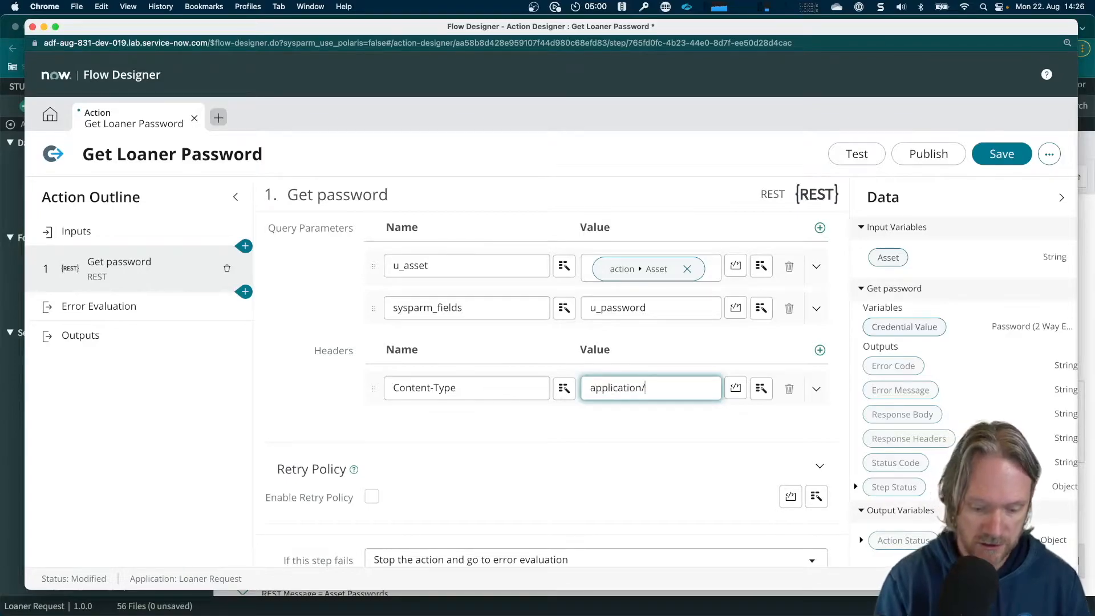
key("BackSpace")
key("BackSpace")
key("BackSpace")
key("BackSpace")
key("BackSpace")
type("json")
Add an Accept header with the value application/json copied from the Content-Type header, and save the action
key("super+a")
key("super+c")
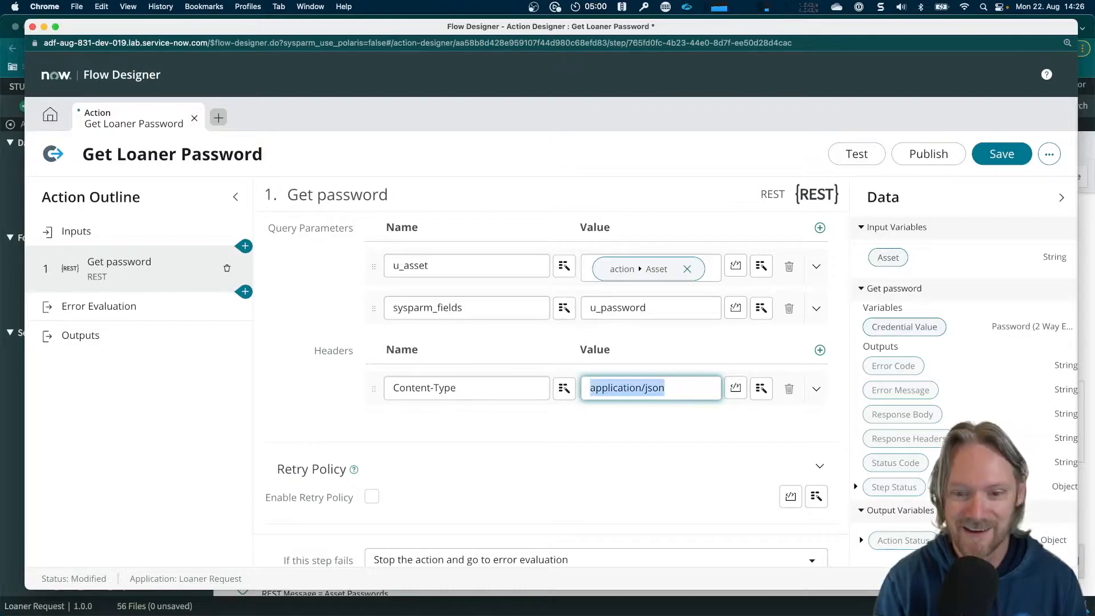
left_click(820, 350)
left_click(501, 422)
type("Accepo")
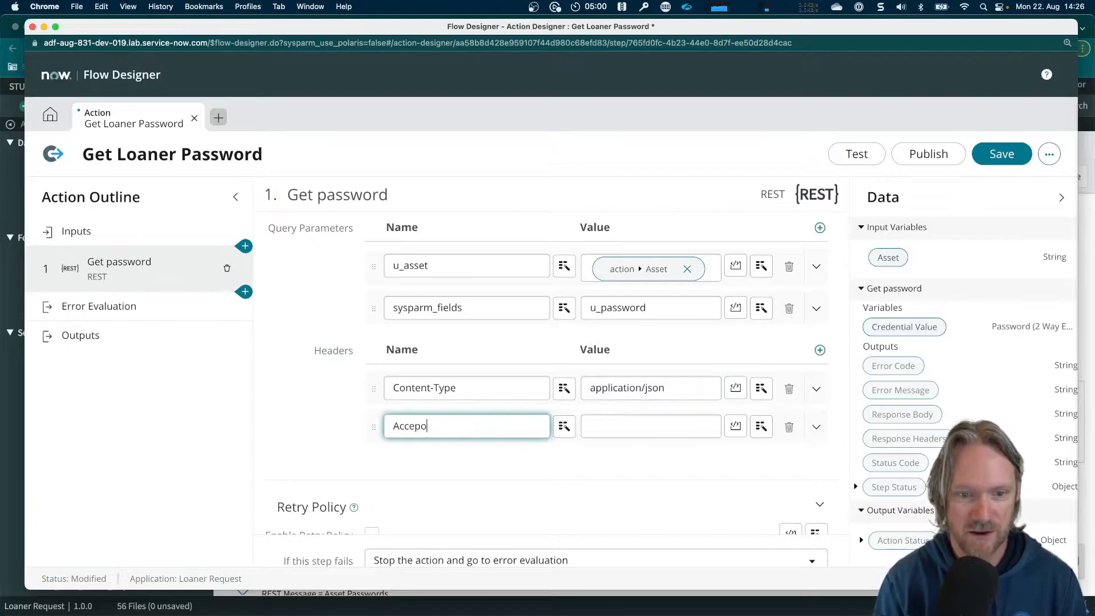
key("BackSpace")
type("t")
key("Tab")
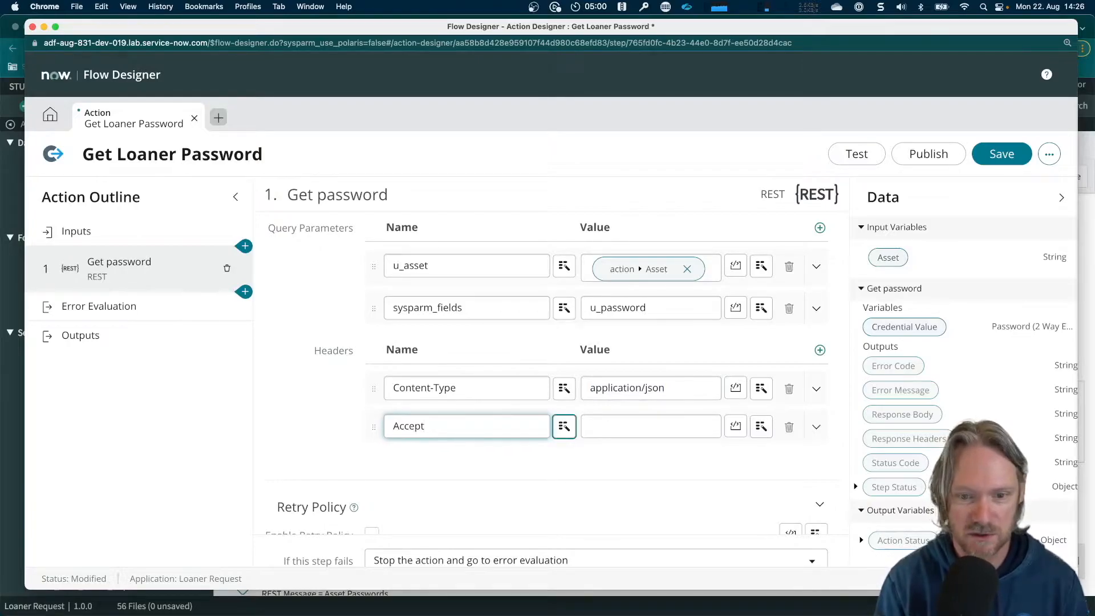
key("Tab")
key("super+v")
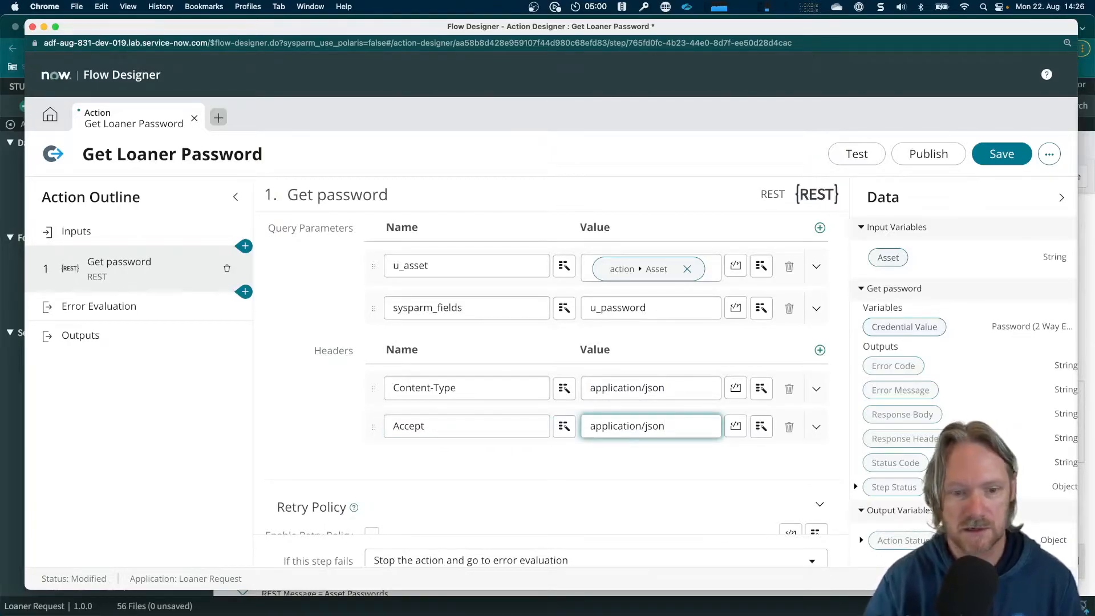
scroll(548, 403, "down", 4)
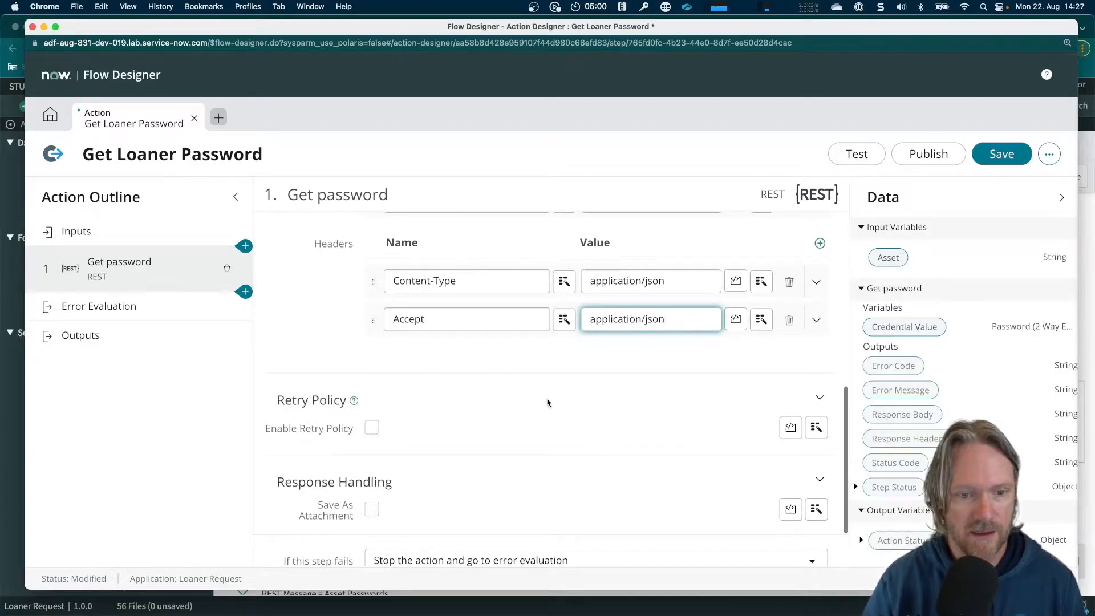
scroll(547, 403, "up", 6)
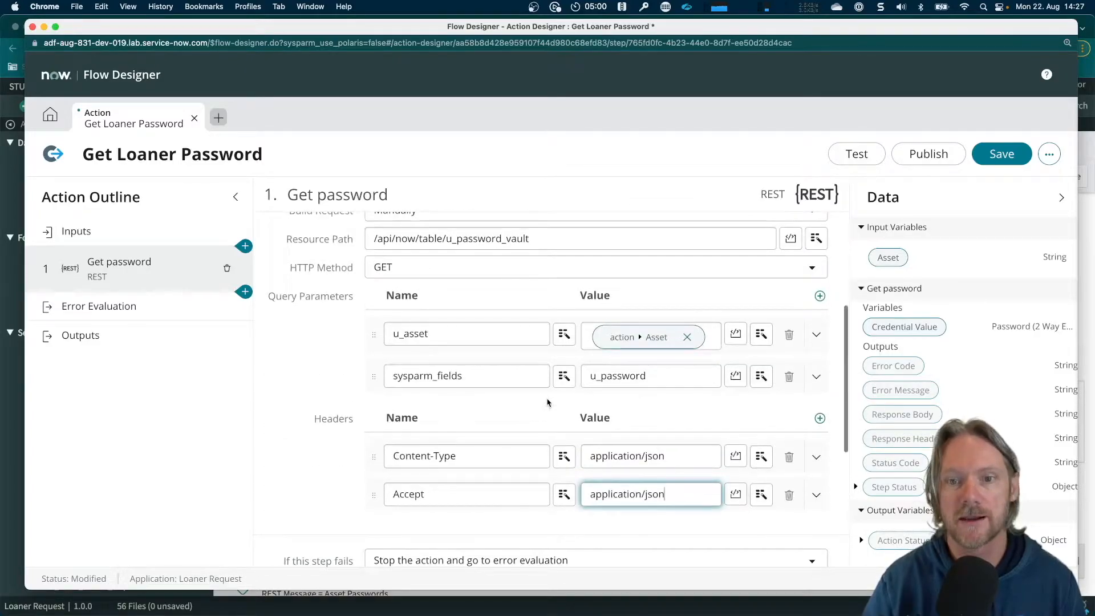
left_click(1000, 156)
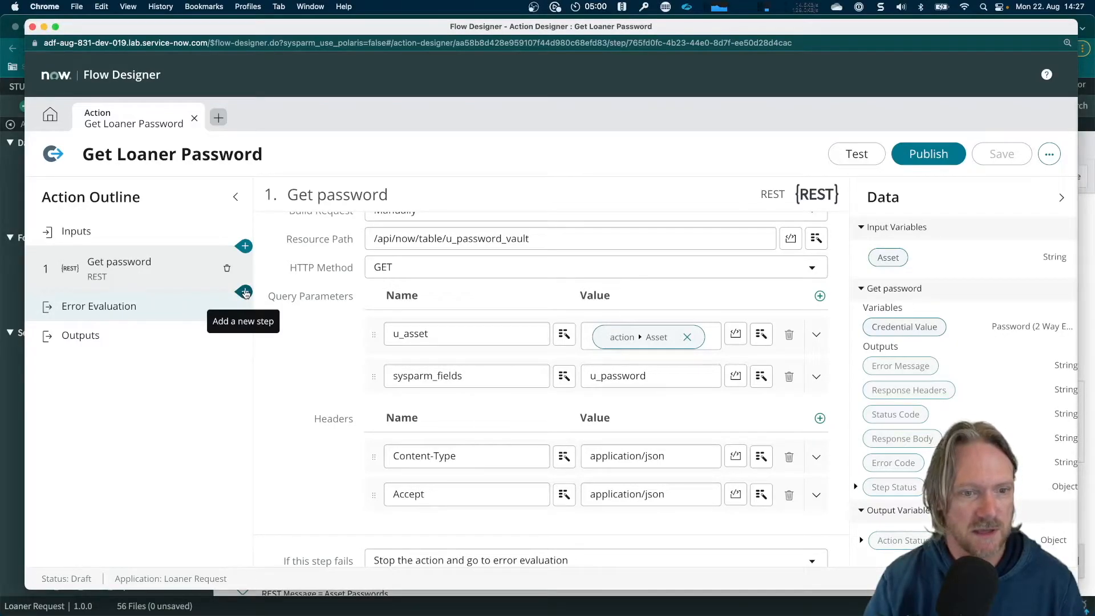
Add a JSON Parser step after Get password and set its source data to the Get password step's Response Body
left_click(245, 293)
scroll(453, 314, "down", 10)
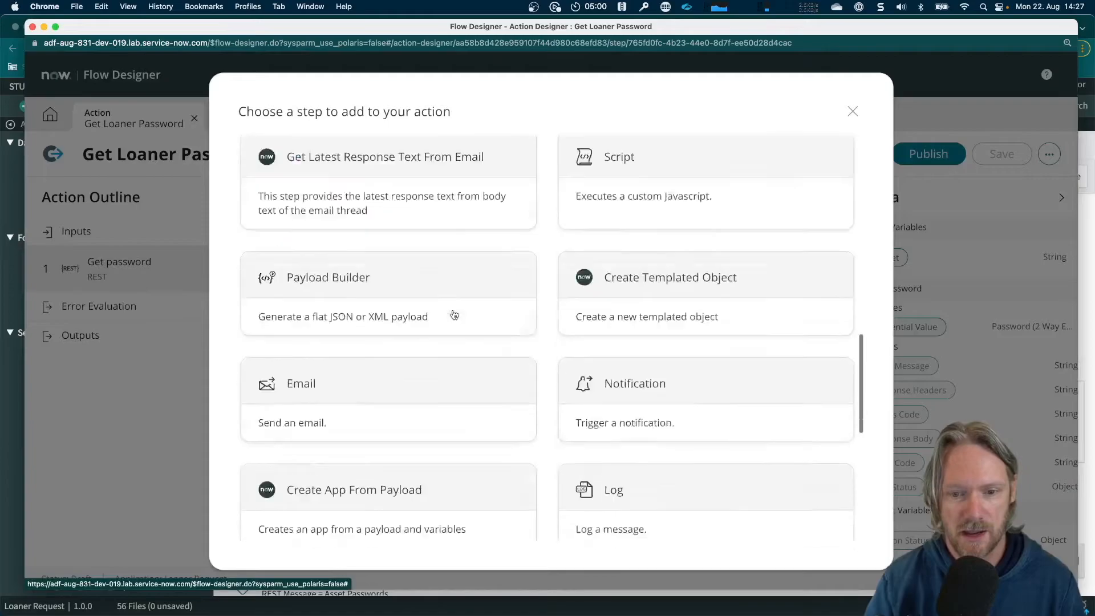
scroll(455, 315, "down", 3)
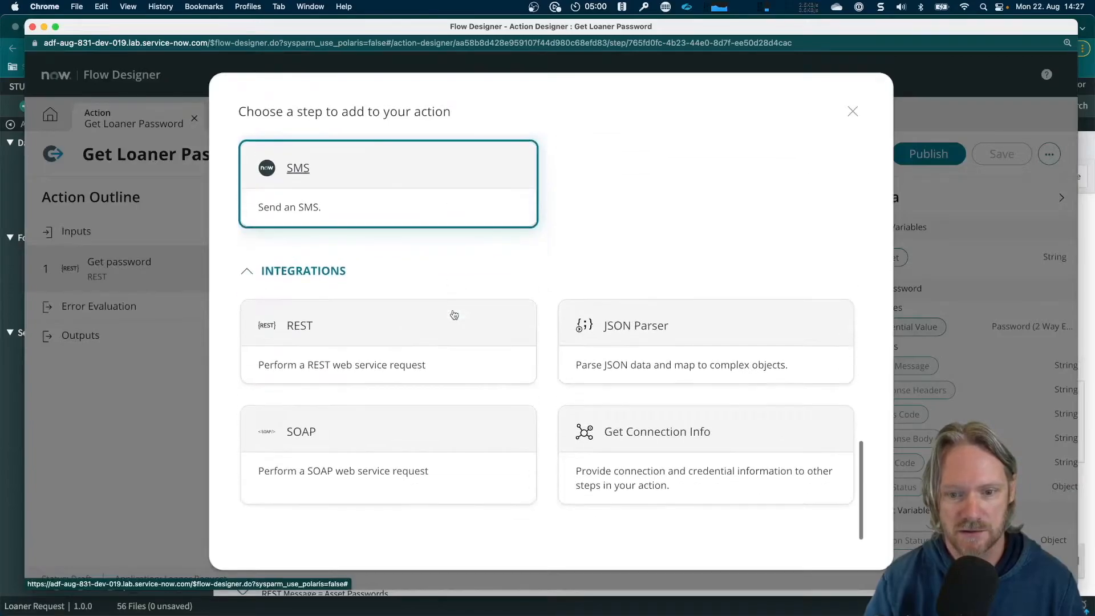
left_click(631, 332)
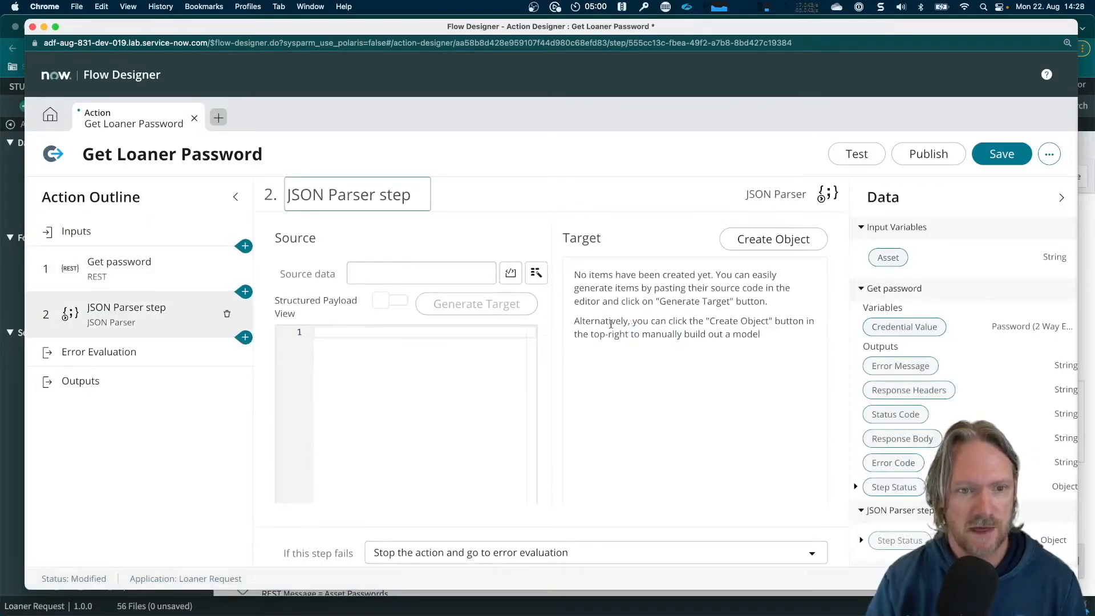
left_click(397, 272)
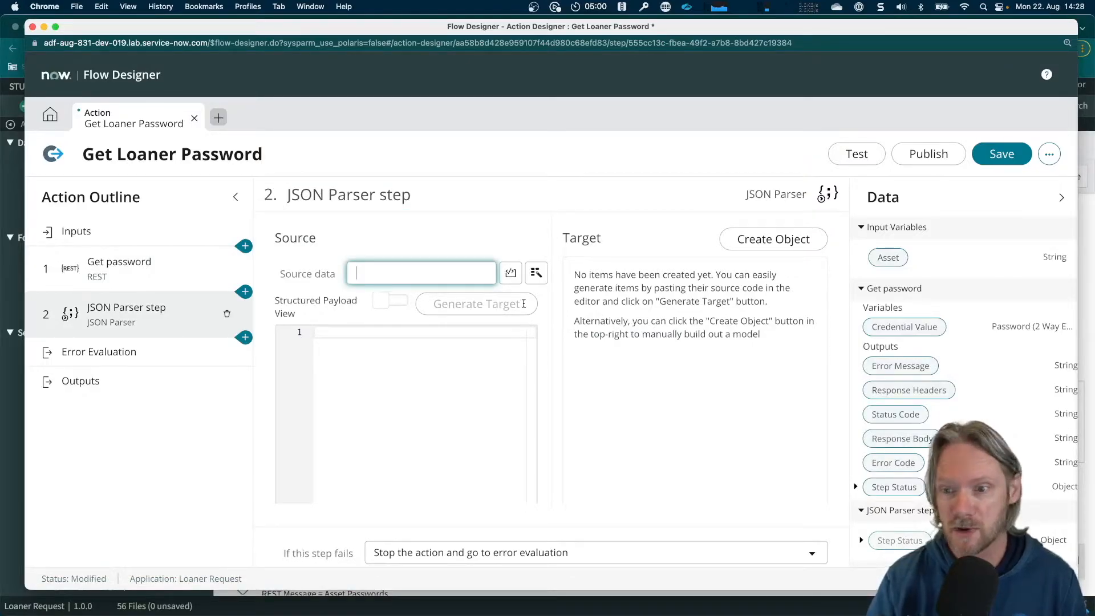
scroll(894, 346, "down", 2)
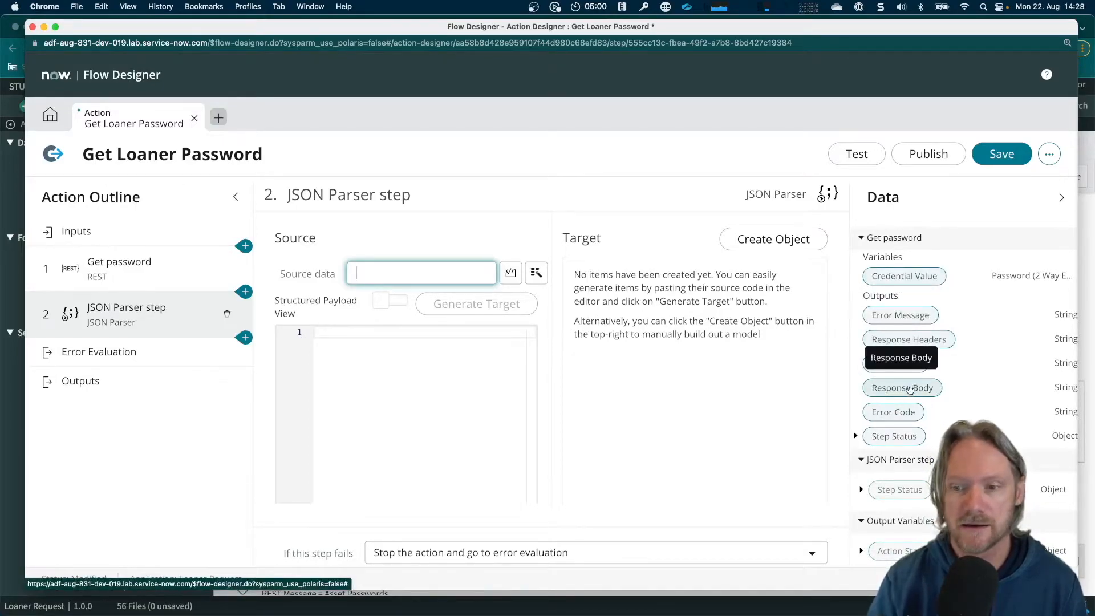
left_click_drag(910, 389, 389, 270)
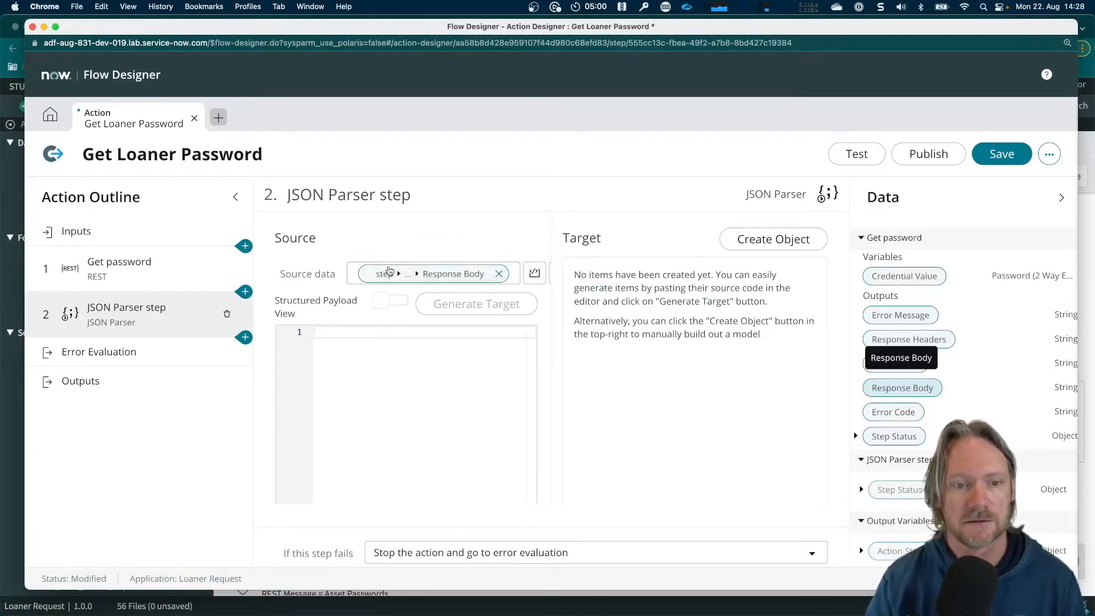
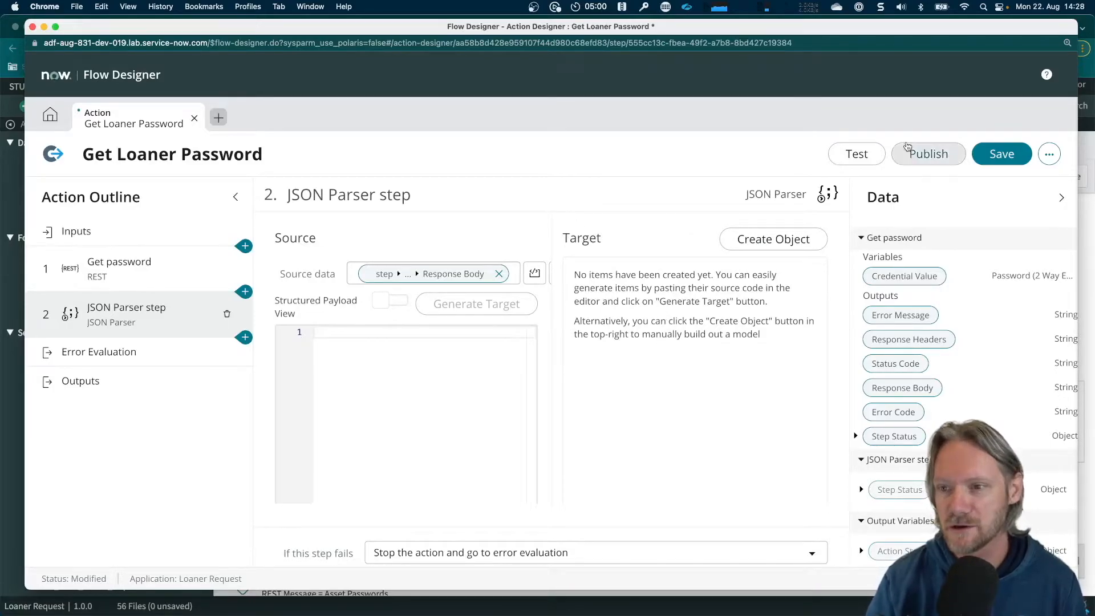
Save the Get Loaner Password action and run a test of it with the asset P1000503
left_click(993, 159)
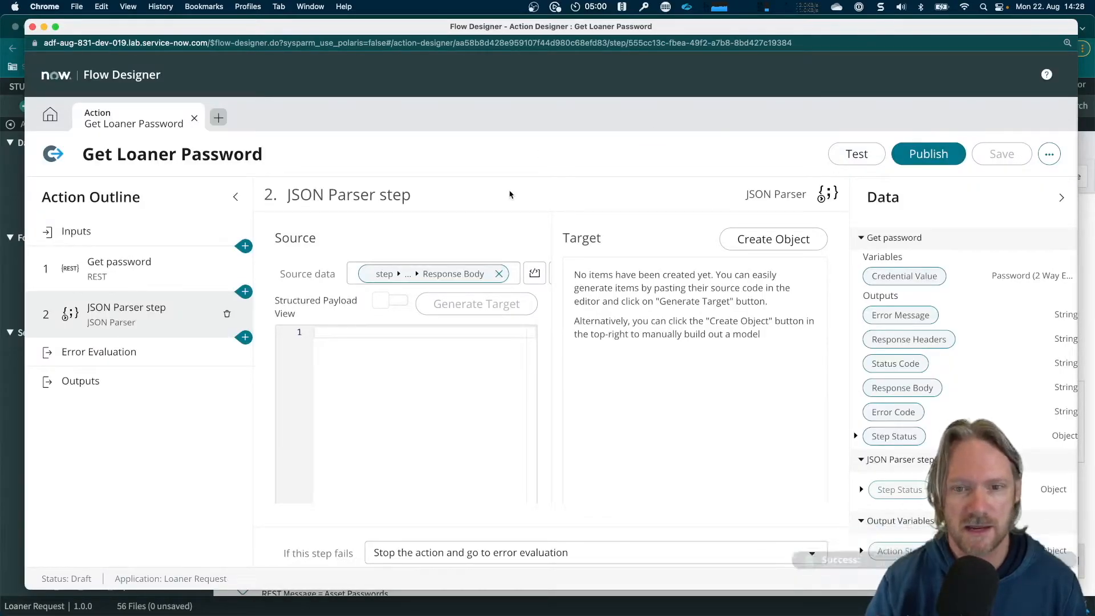
left_click(854, 154)
type("P1000503")
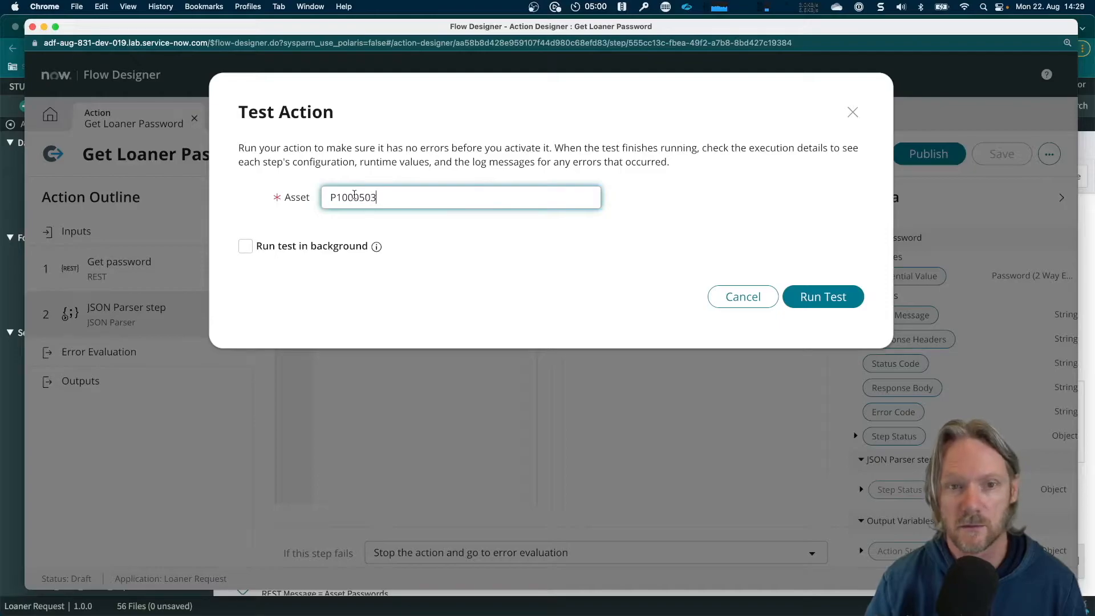
left_click(808, 297)
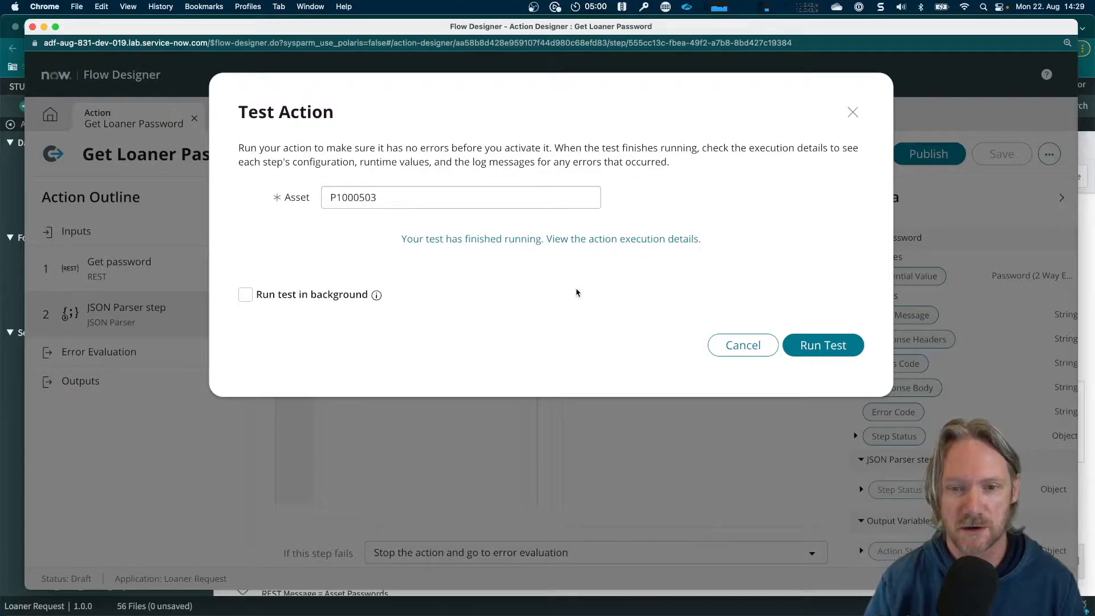
Open the test's execution details and copy the Response Body runtime value from the Get password step's output data
left_click(505, 240)
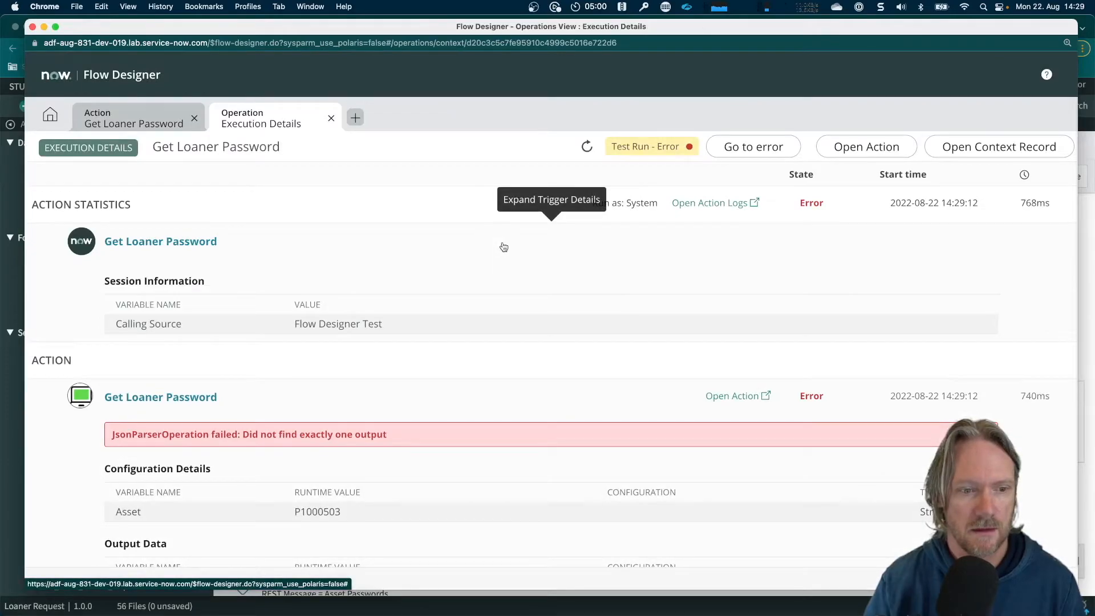
scroll(454, 357, "down", 5)
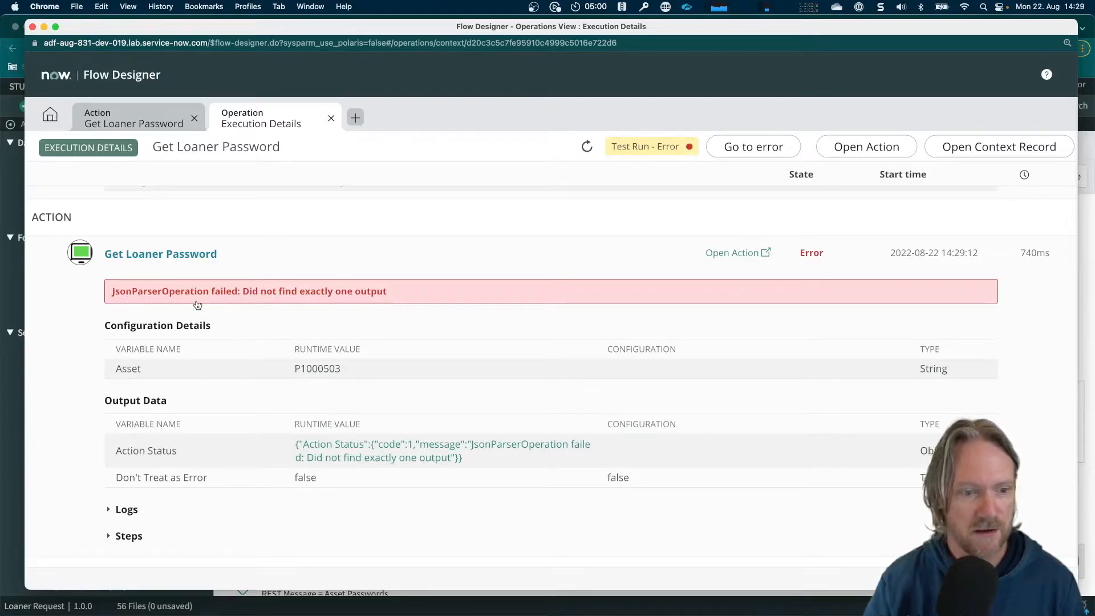
scroll(198, 305, "down", 2)
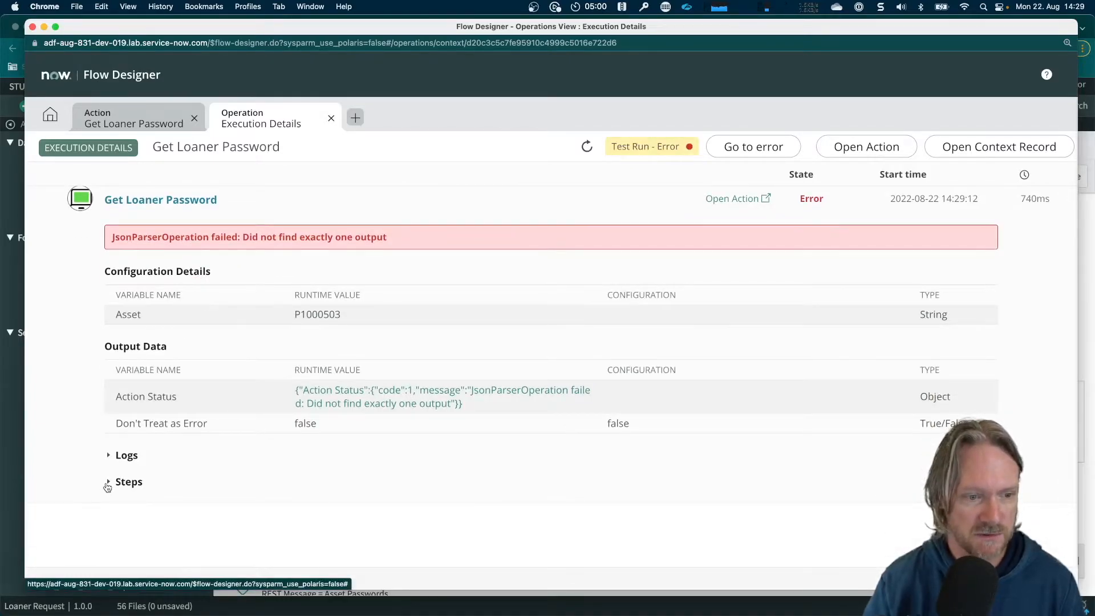
left_click(107, 485)
scroll(309, 425, "down", 4)
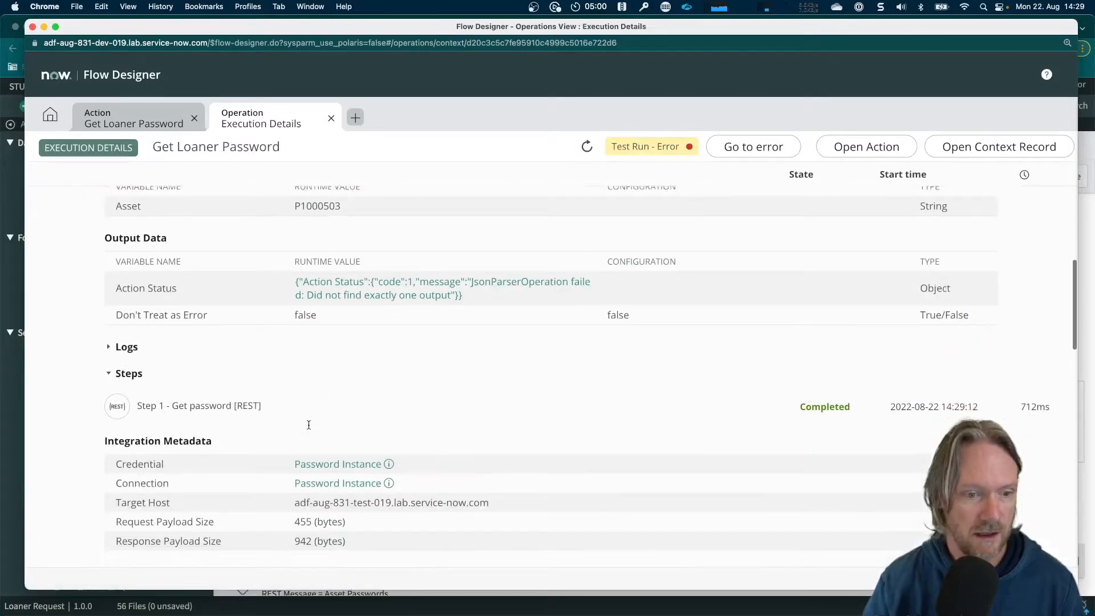
scroll(309, 425, "down", 10)
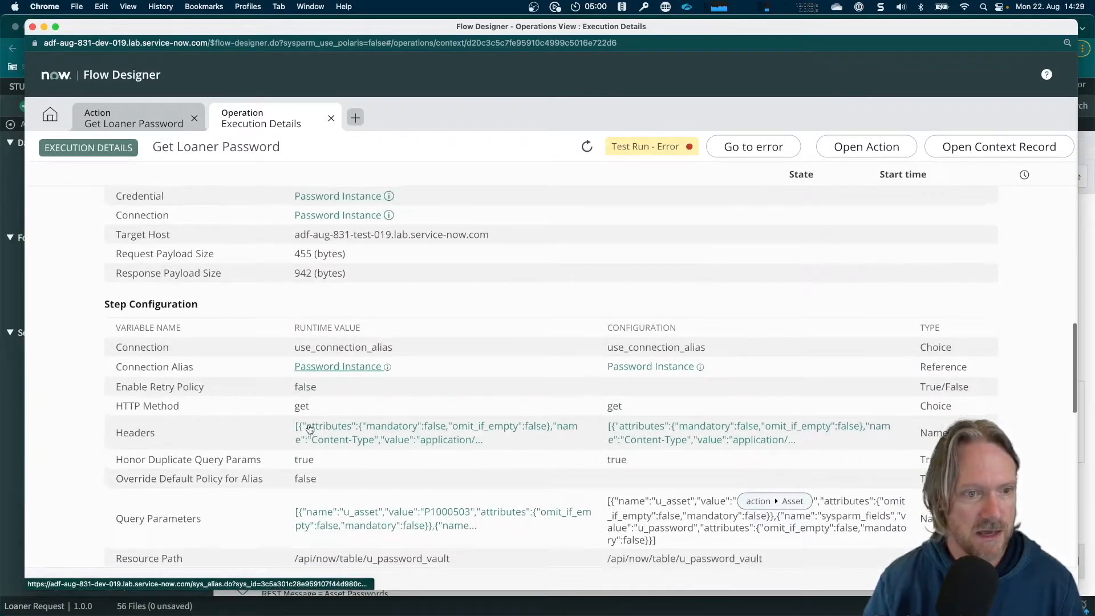
scroll(309, 429, "up", 2)
scroll(308, 429, "down", 4)
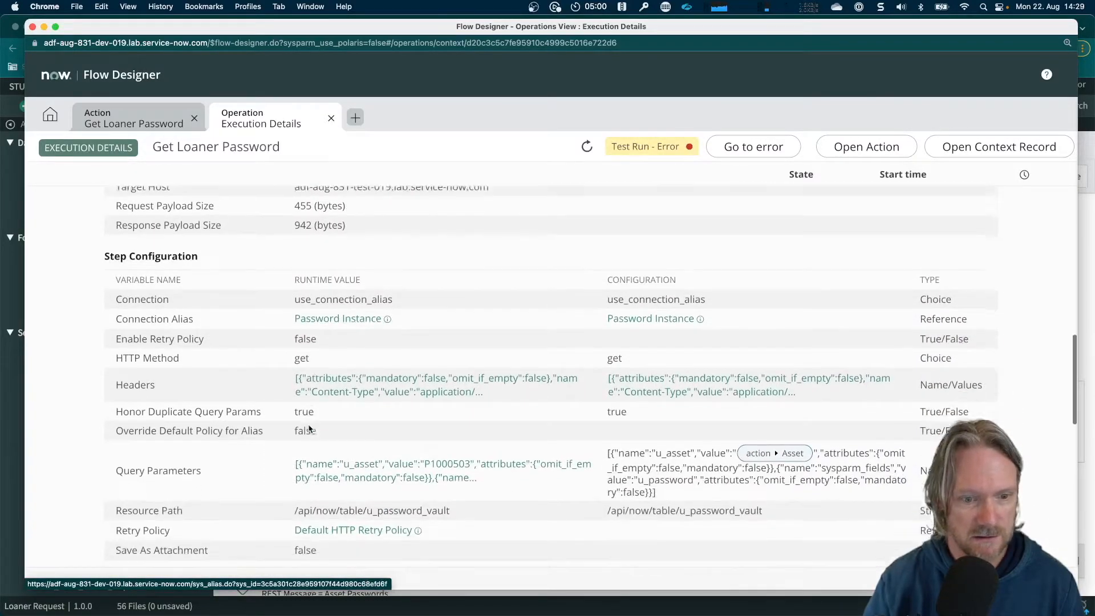
scroll(309, 429, "down", 8)
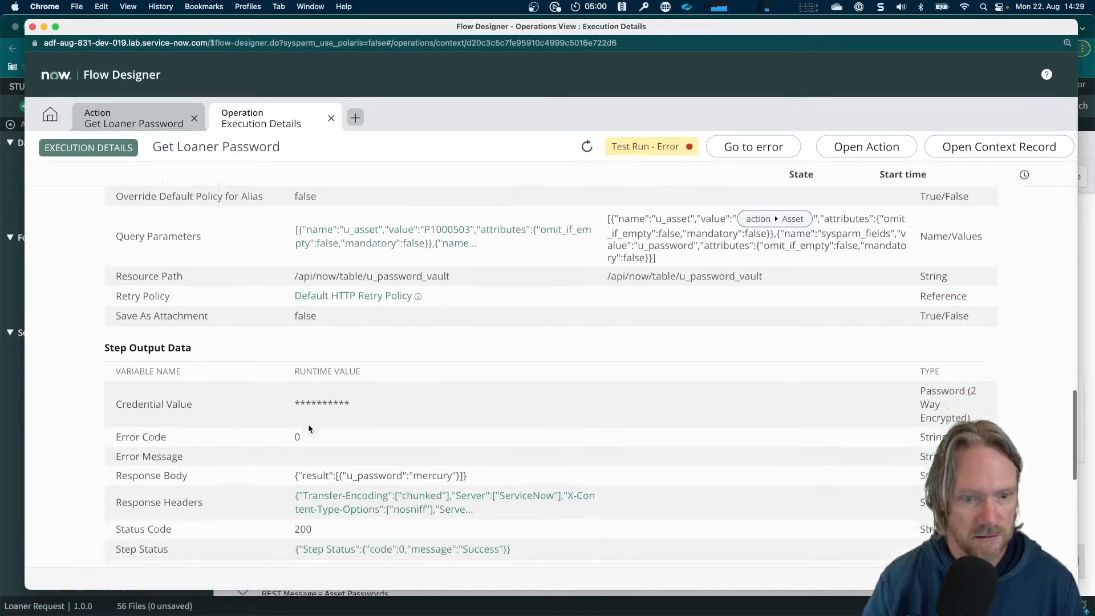
scroll(308, 429, "down", 3)
left_click_drag(294, 385, 469, 386)
key("super+c")
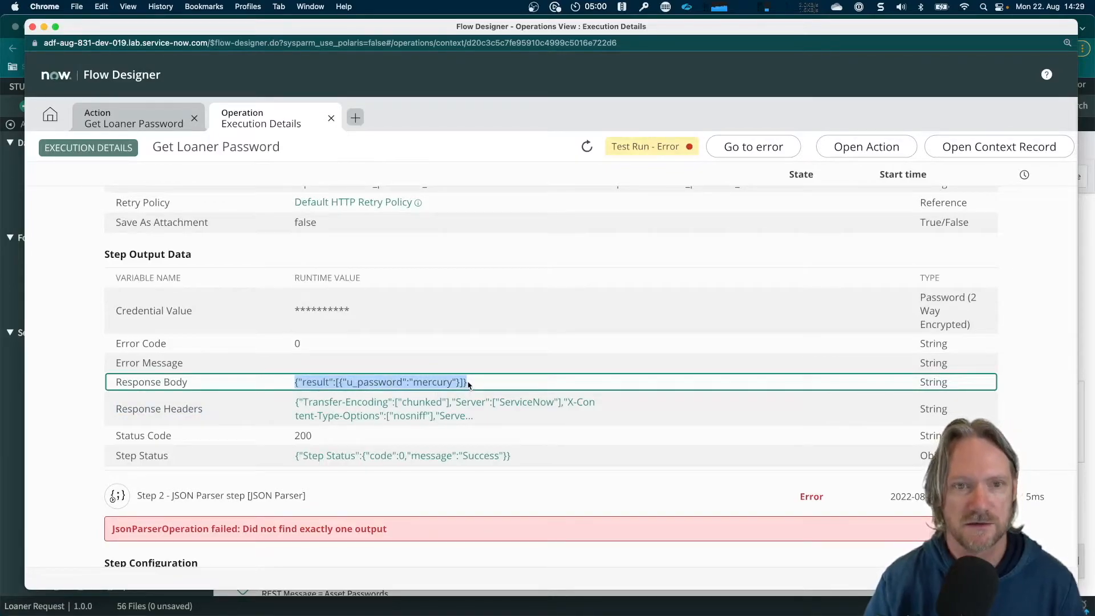
Paste the copied response body, including the asset's password value, as the JSON Parser step's source payload and generate the target from it
left_click(111, 120)
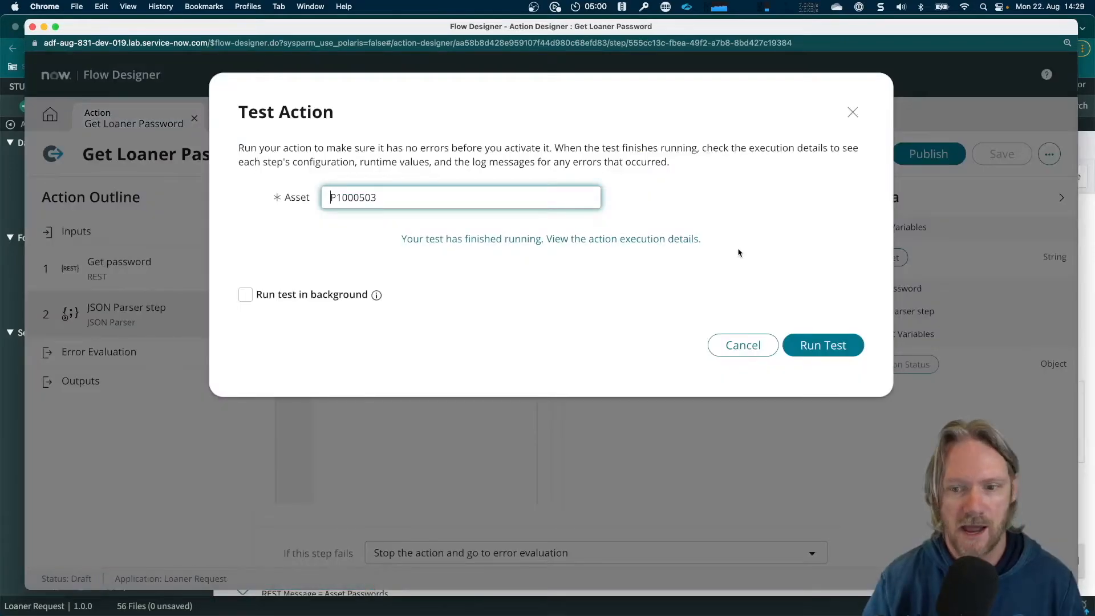
left_click(743, 346)
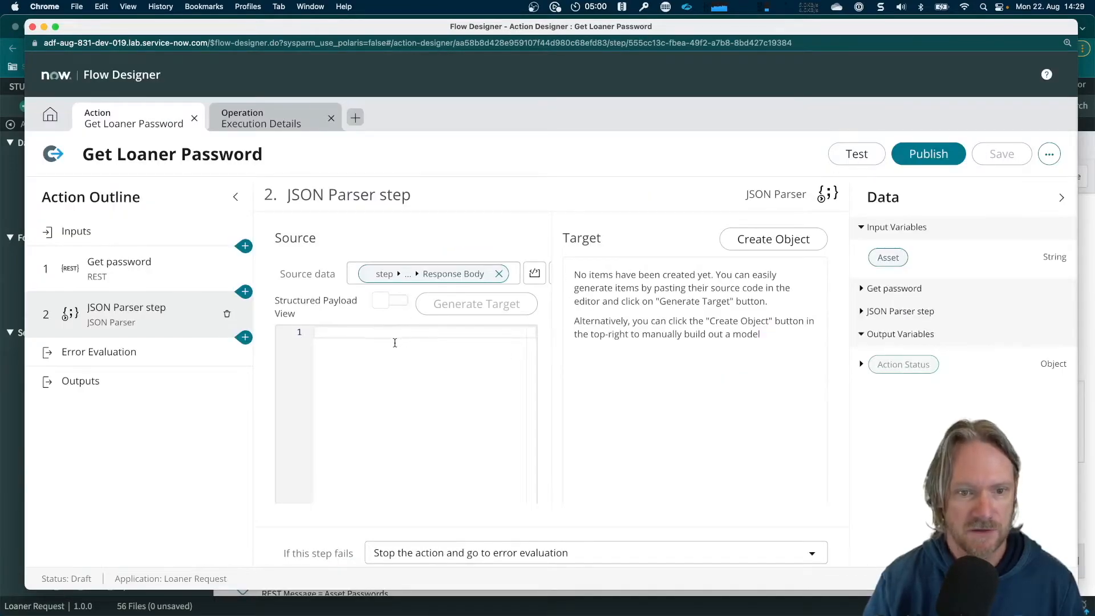
key("super+v")
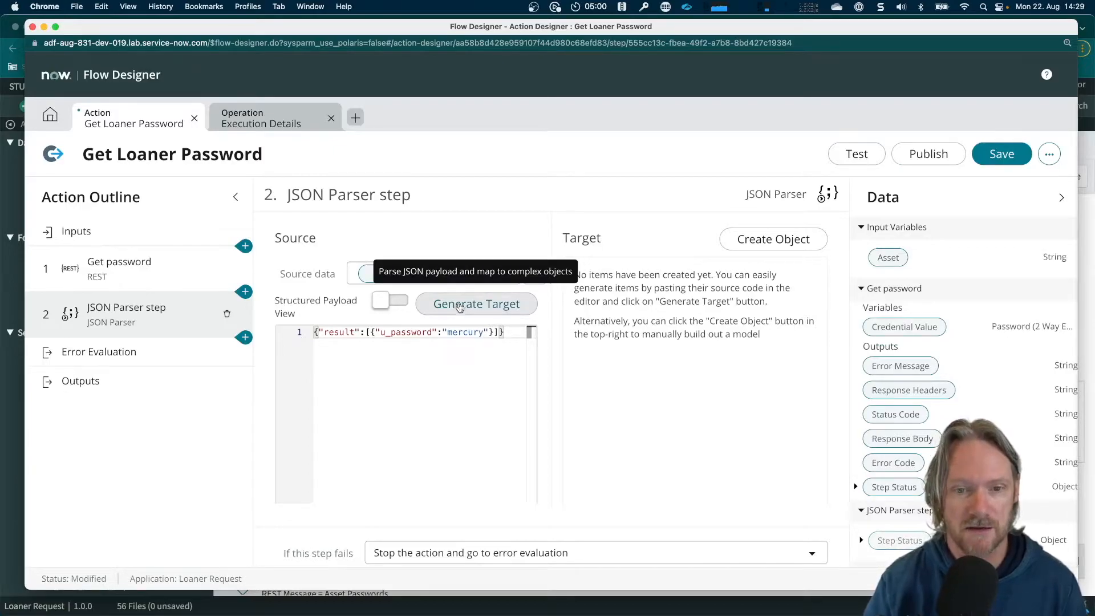
left_click(469, 309)
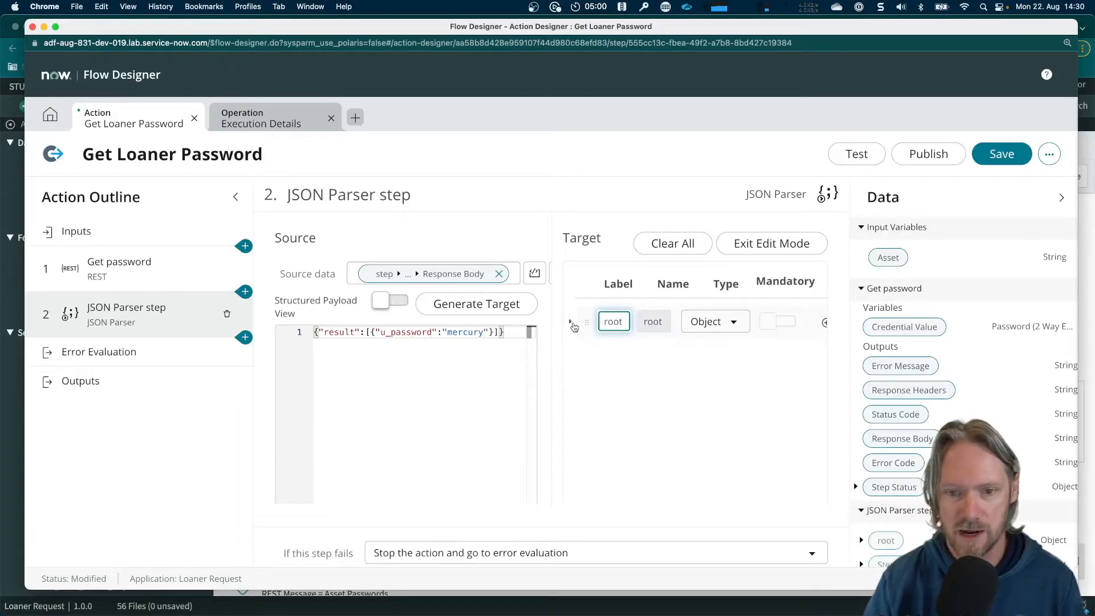
Expand the generated target from root through result to the u_password field, and save the action
left_click(573, 323)
left_click(585, 358)
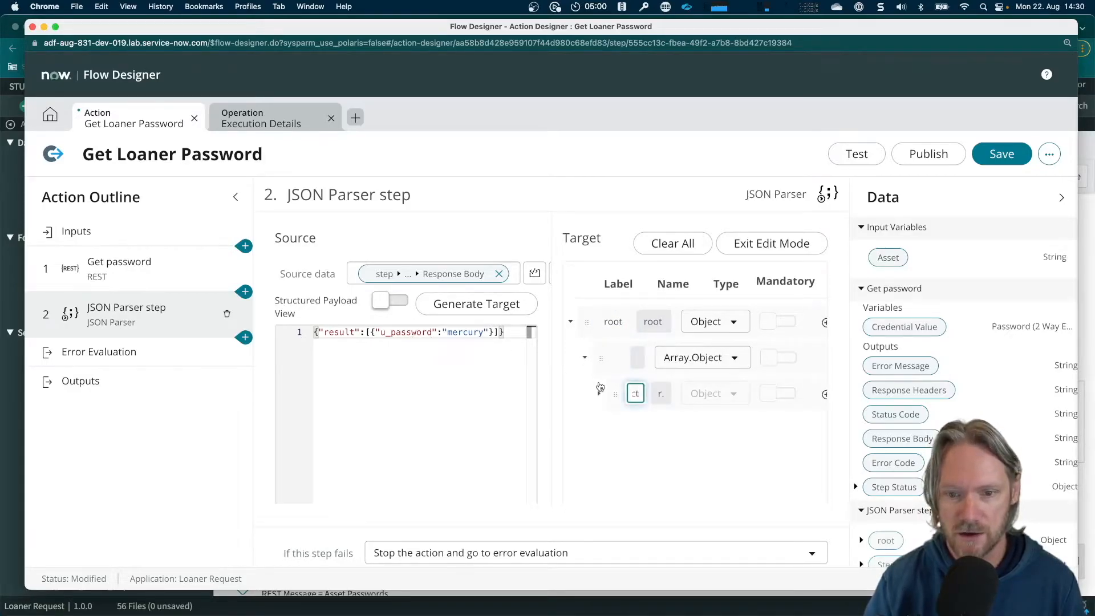
left_click(599, 391)
key("super+minus")
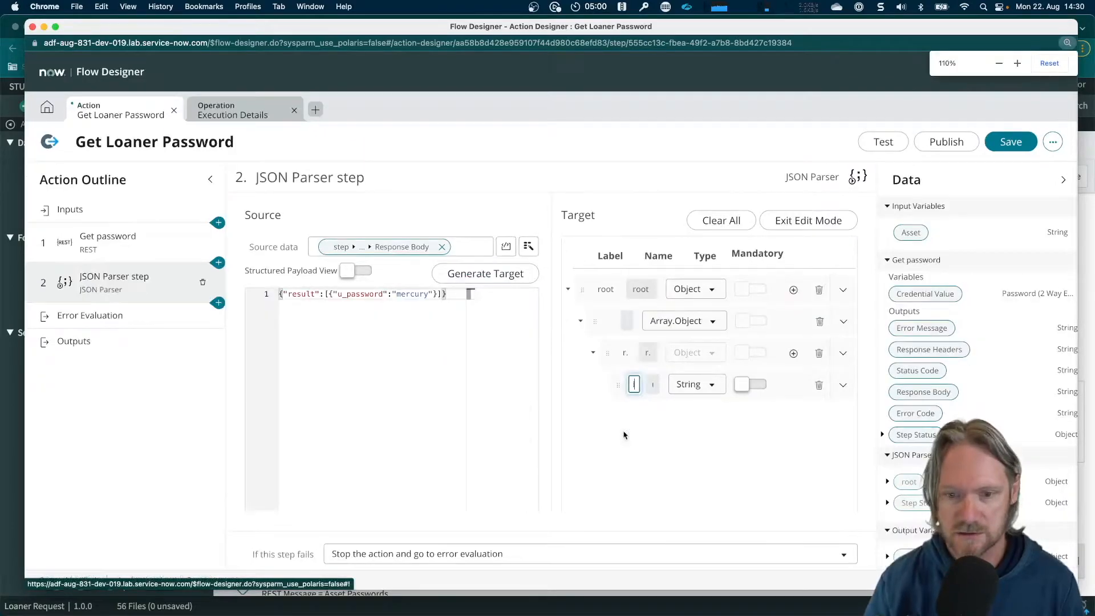
key("super+minus")
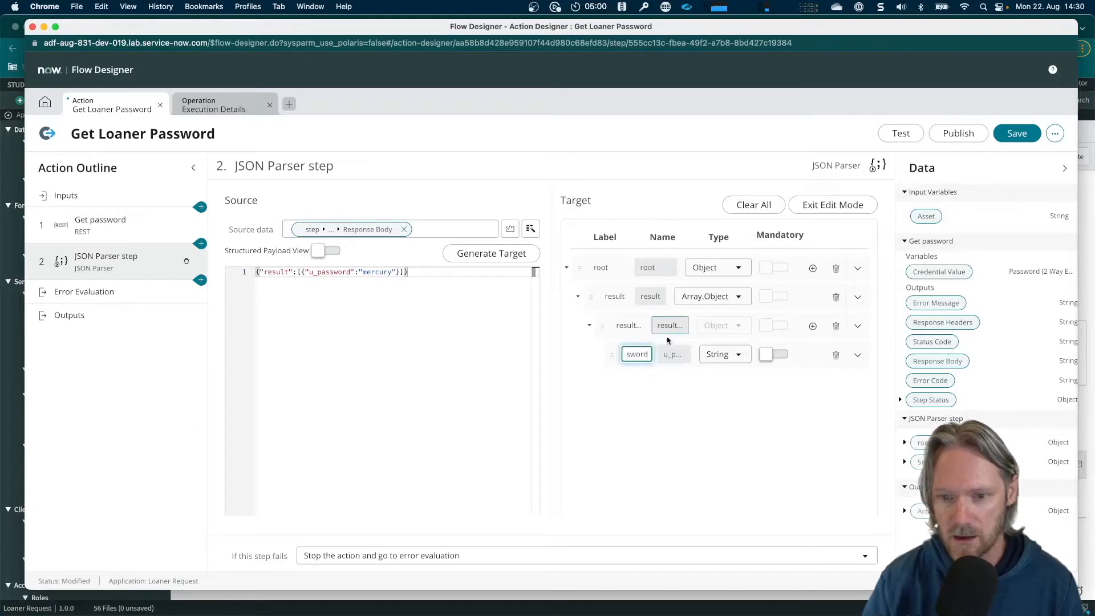
double_click(632, 354)
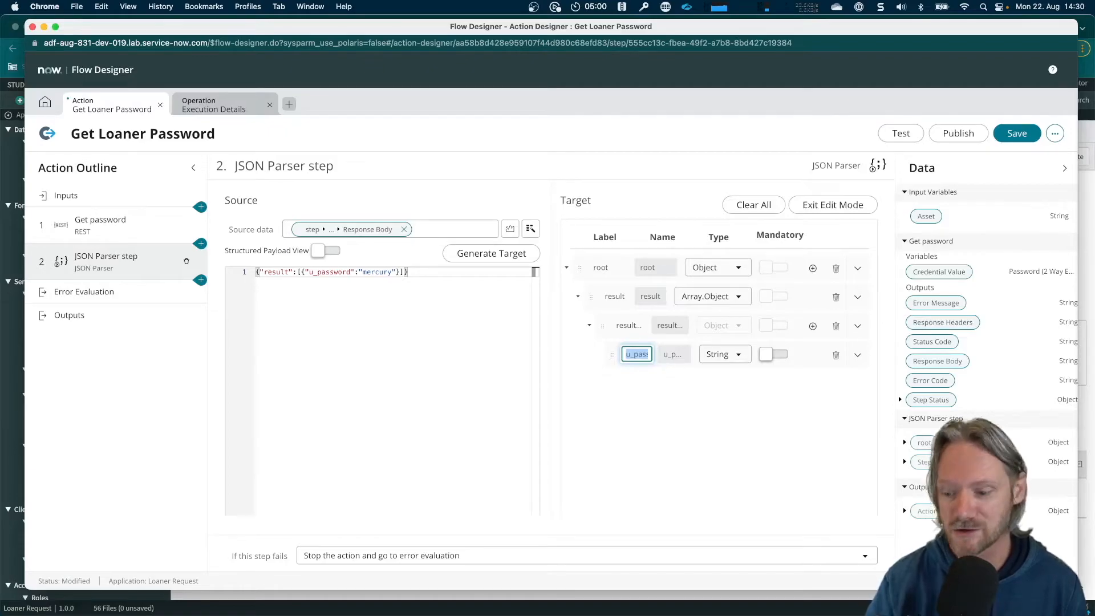
left_click(1012, 136)
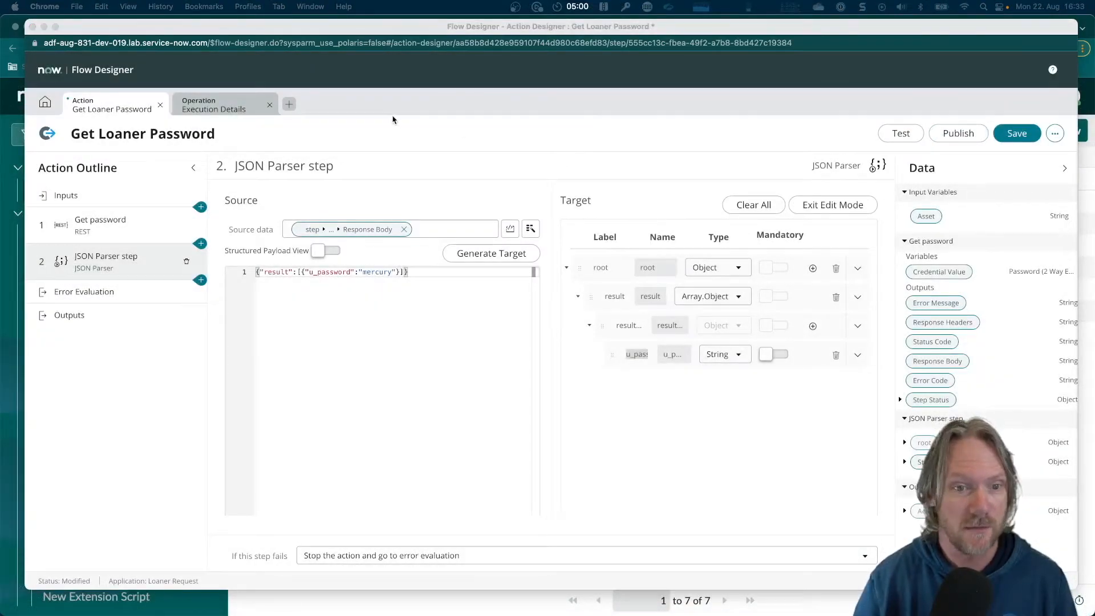
Create an action output labelled ResponseBody with the name responsebody
left_click(71, 317)
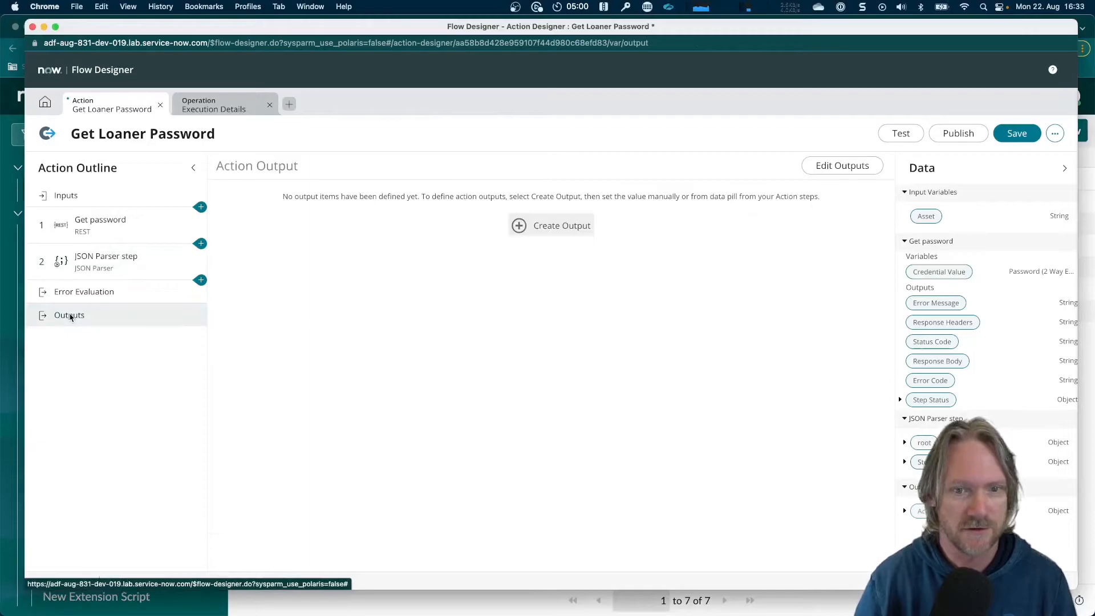
left_click(550, 225)
double_click(343, 223)
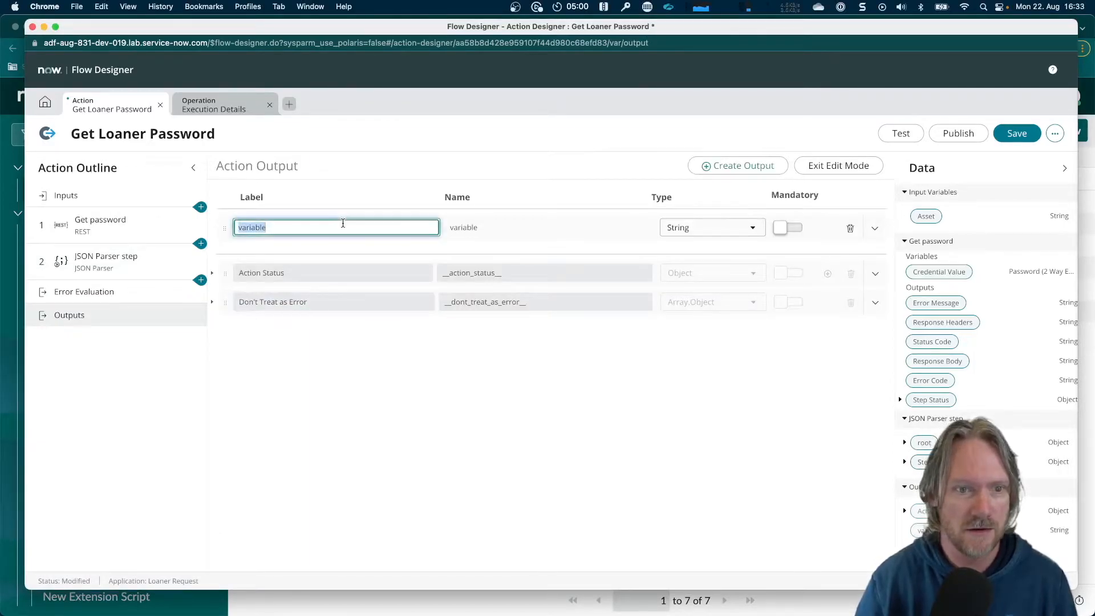
type("Respo")
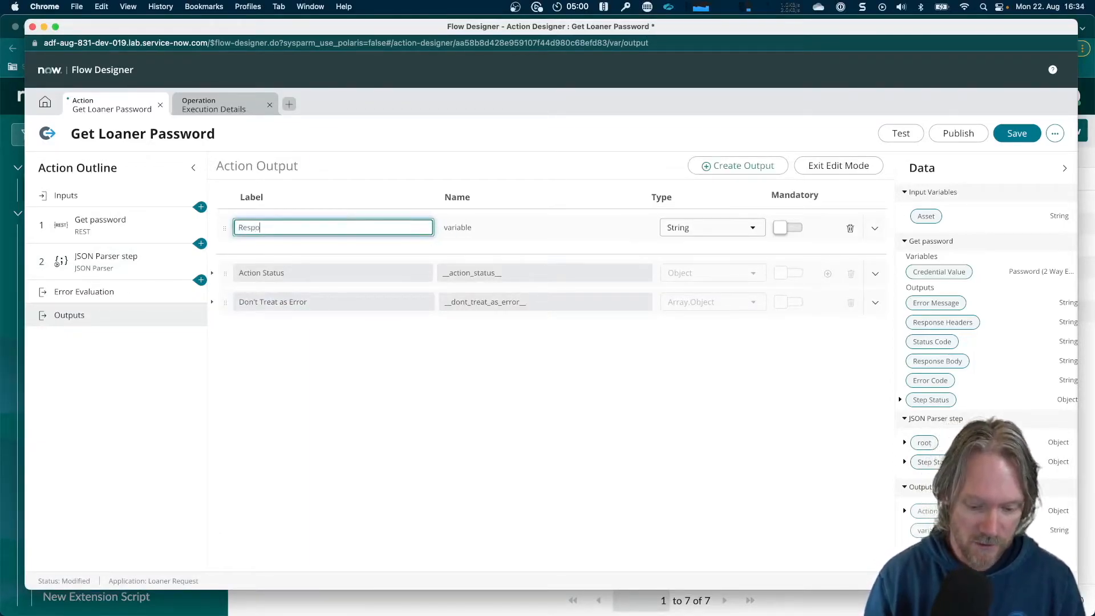
type("nseBody")
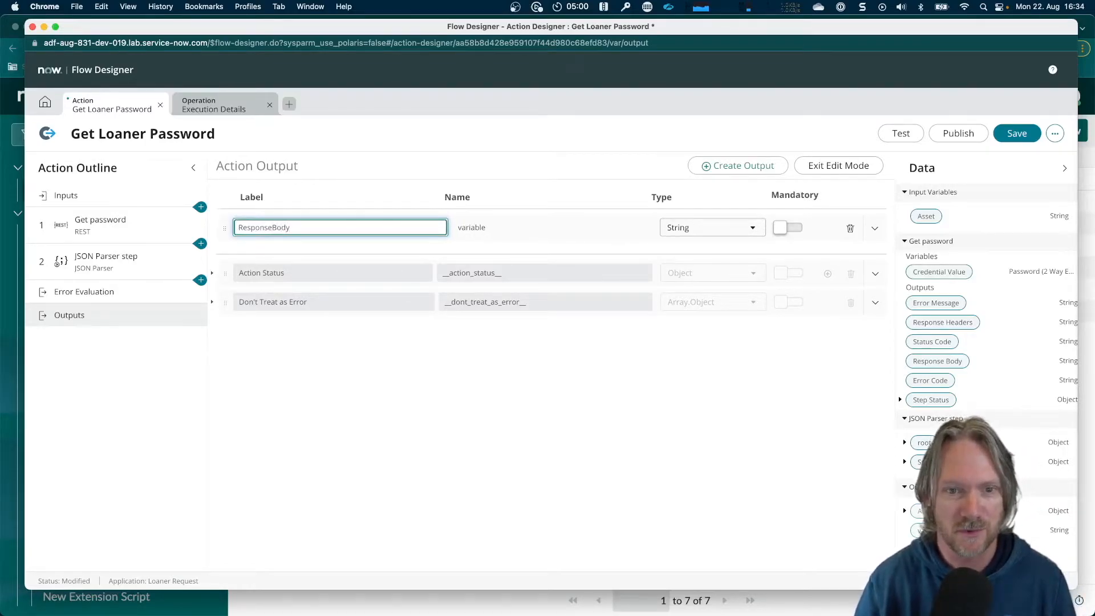
key("Tab")
type("respon")
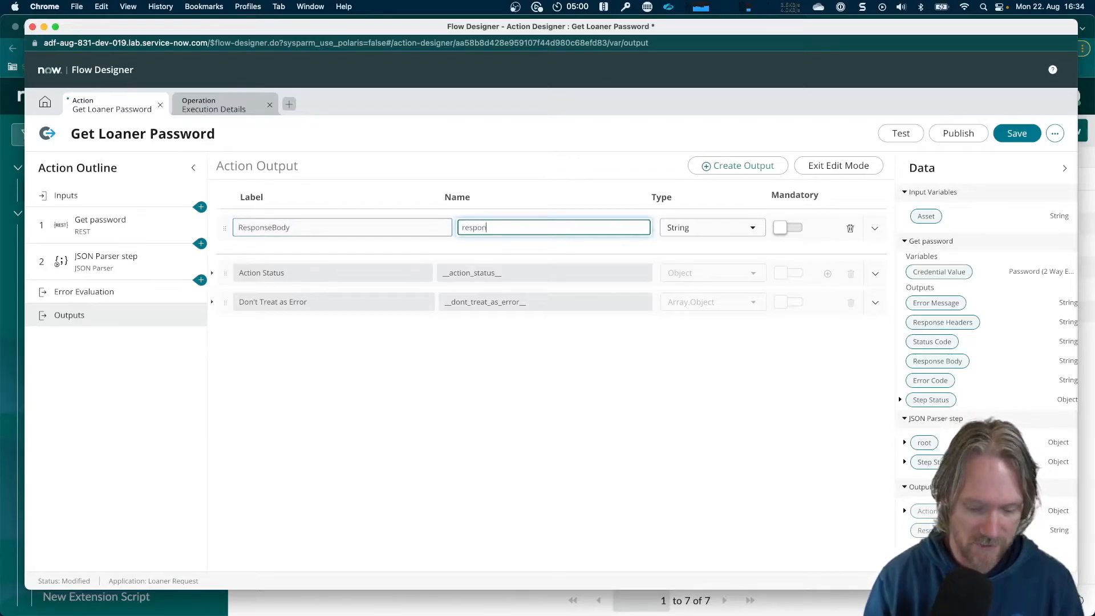
type("sebody")
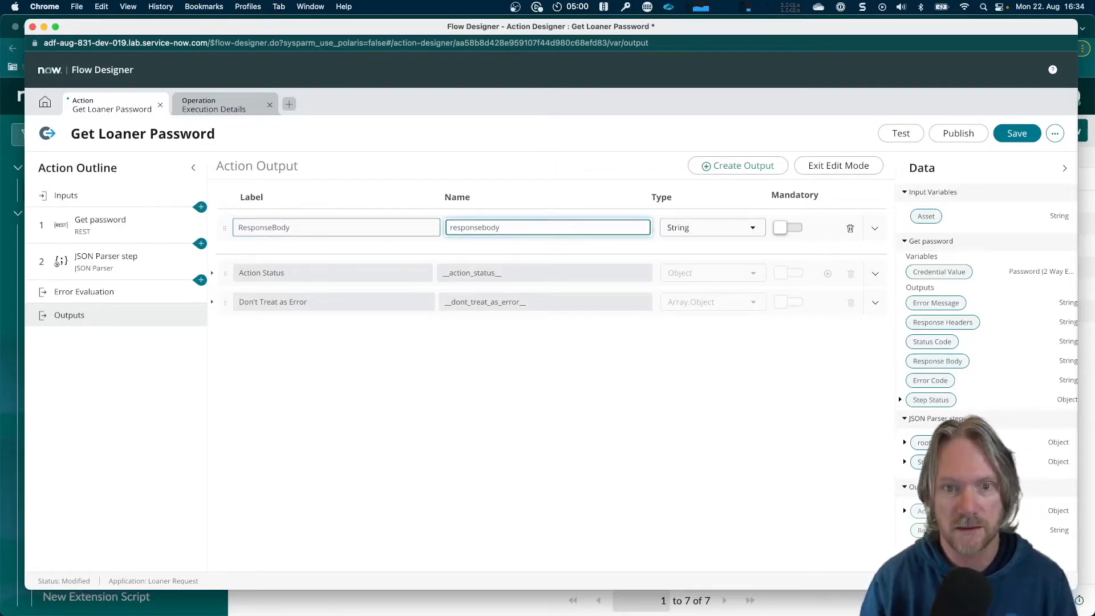
Set the type of the ResponseBody output to Object
left_click(751, 230)
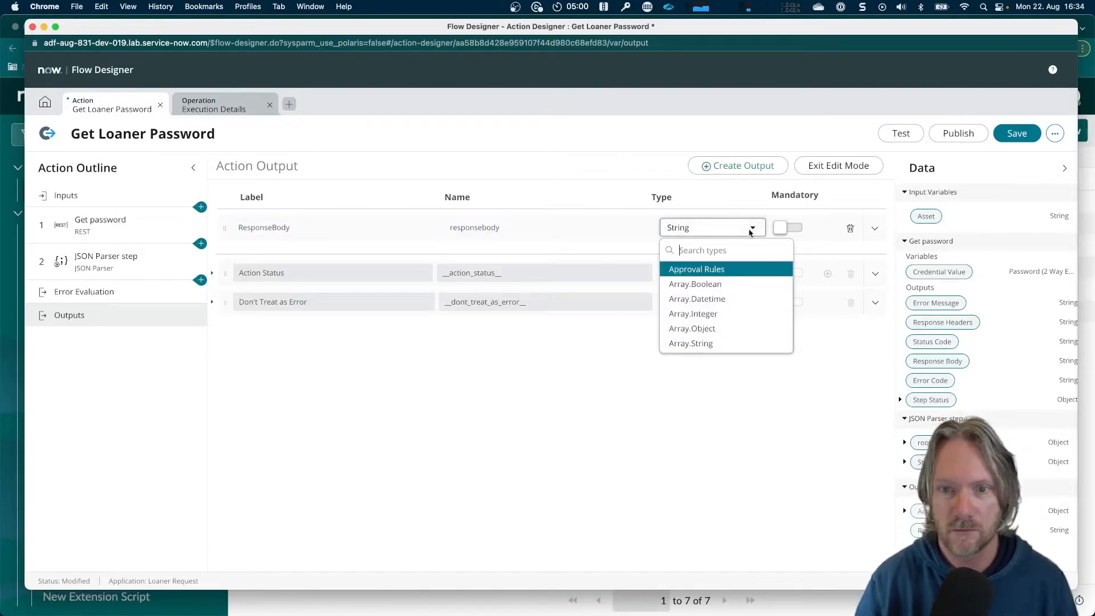
type("object")
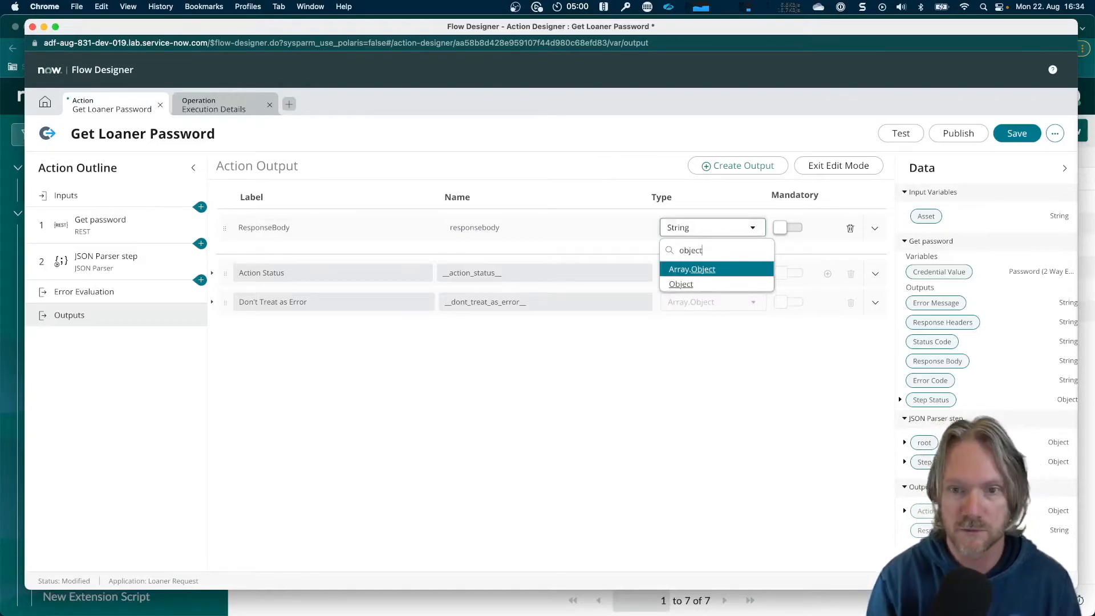
left_click(694, 283)
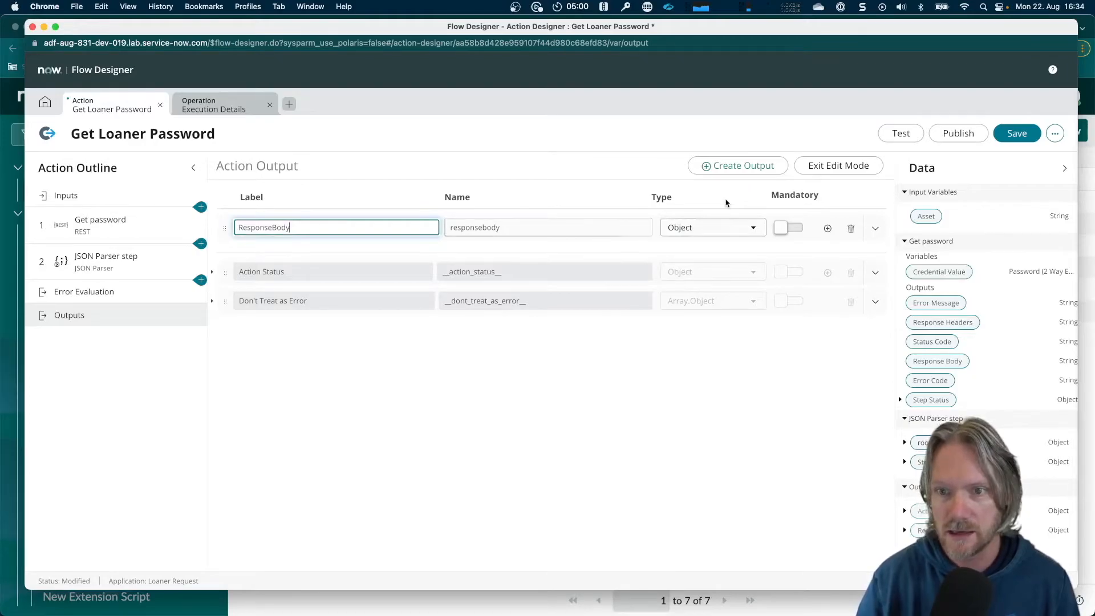
Finish editing the outputs, map the JSON Parser step's root object to ResponseBody, and save the action
left_click(827, 173)
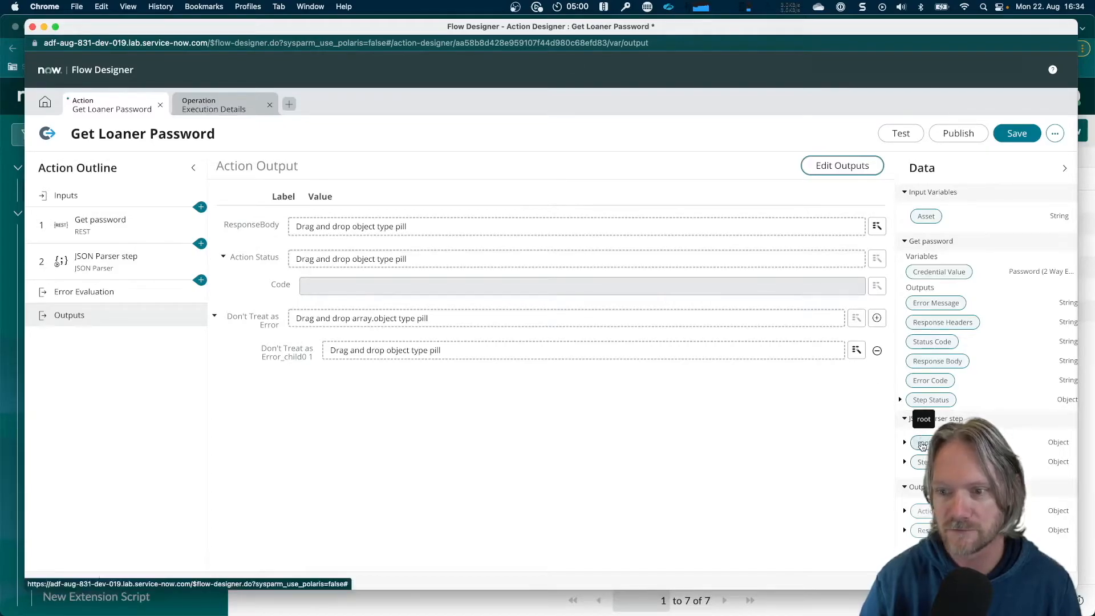
left_click_drag(923, 445, 473, 227)
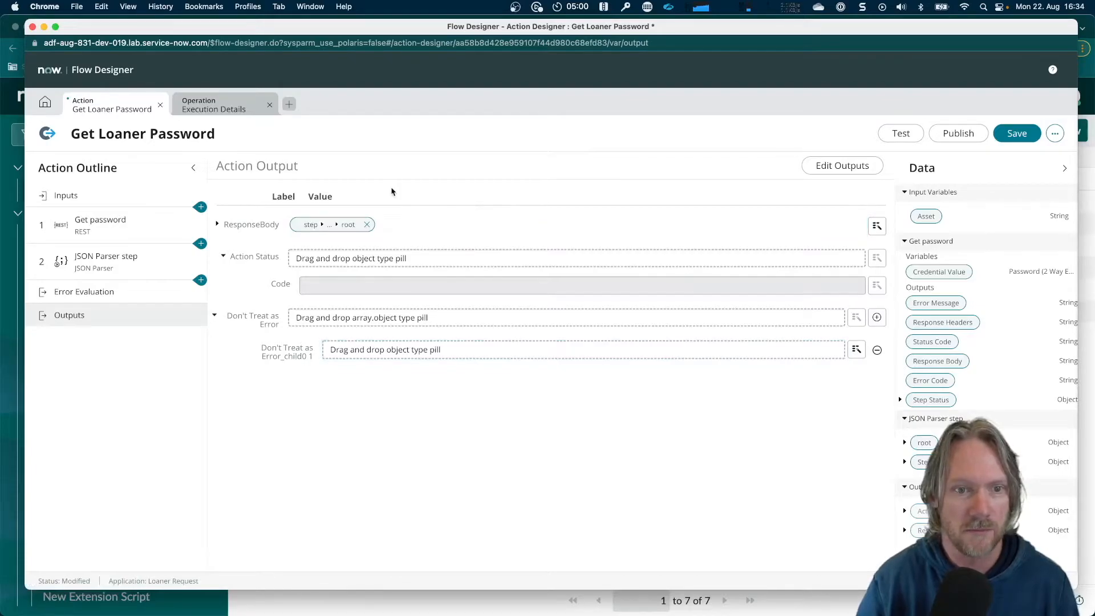
left_click(1018, 133)
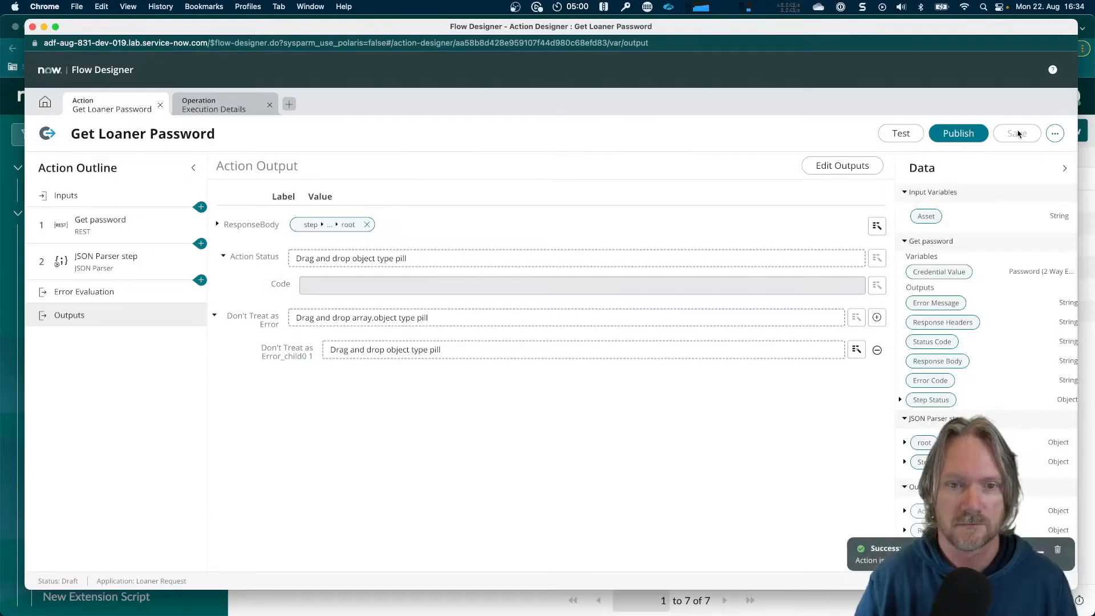
Run a test of the action with asset P1000503, copied from the Password Vaults list, as the Asset input
left_click(898, 136)
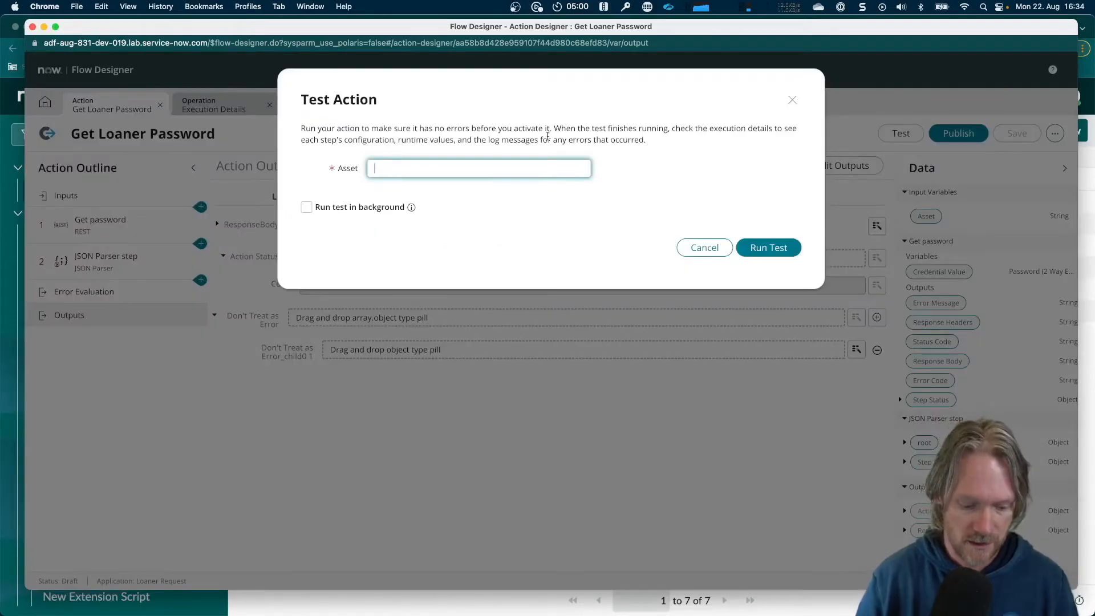
key("super+v")
key("super+a")
key("BackSpace")
key("super+grave")
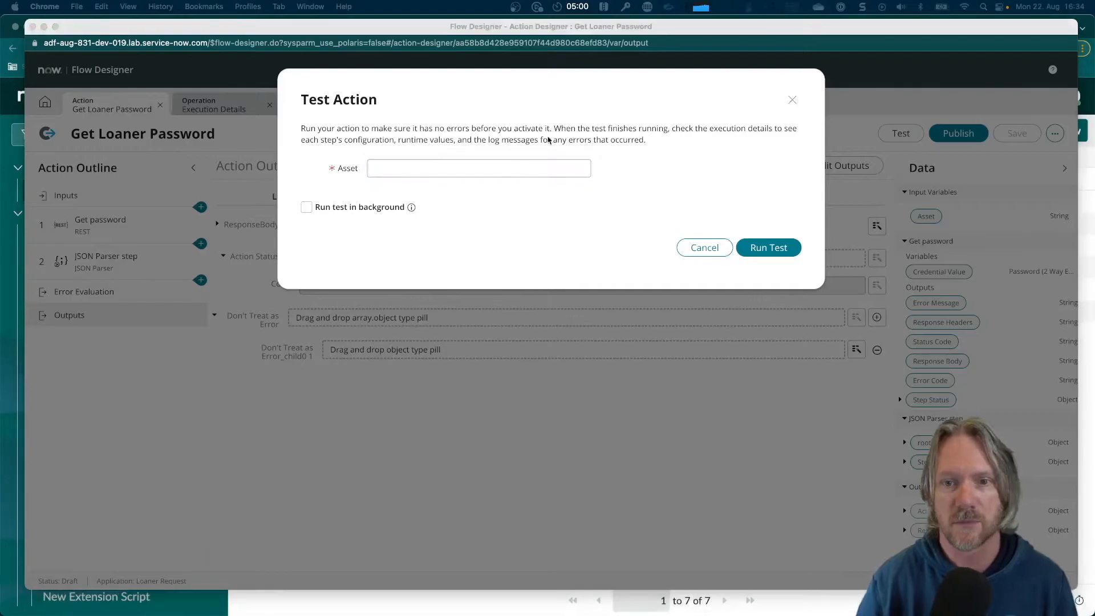
key("super+c")
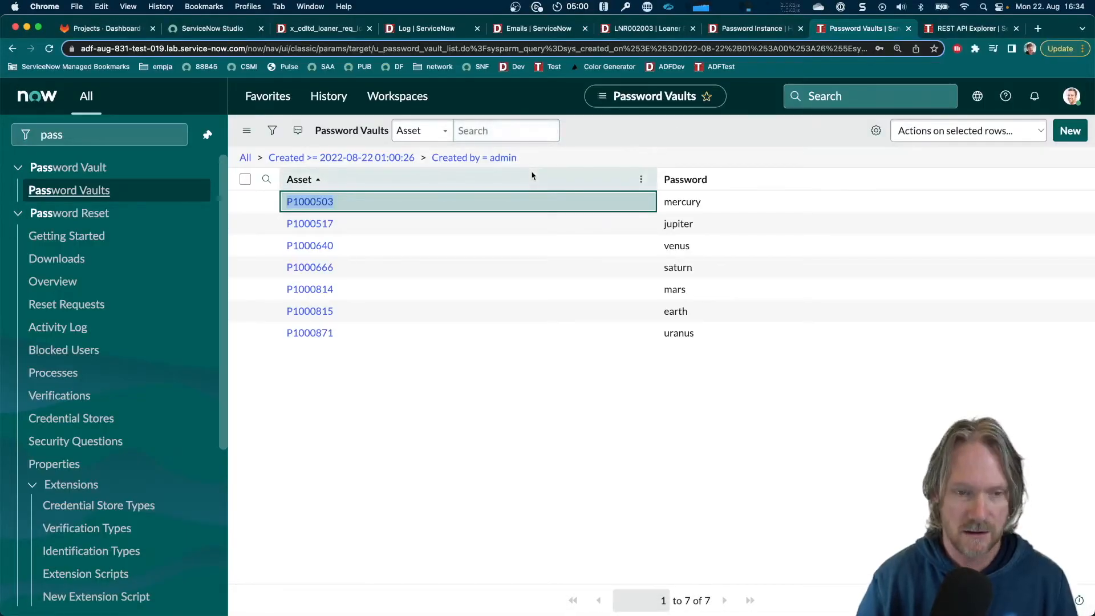
key("super+grave")
key("super+v")
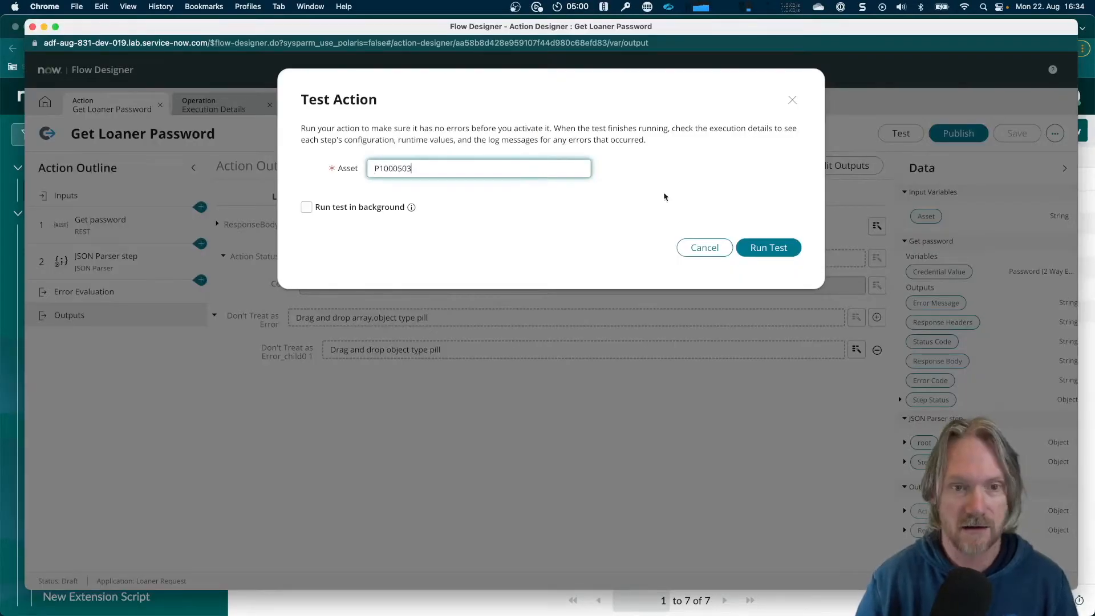
left_click(777, 251)
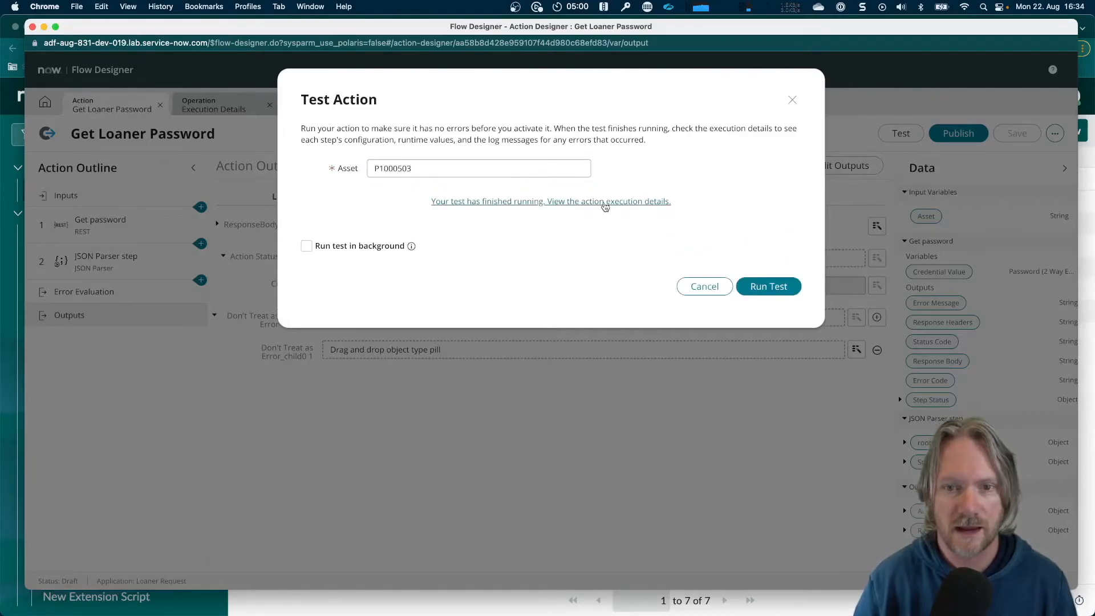
Open the test's execution details and examine the Asset runtime value and the ResponseBody output
left_click(604, 204)
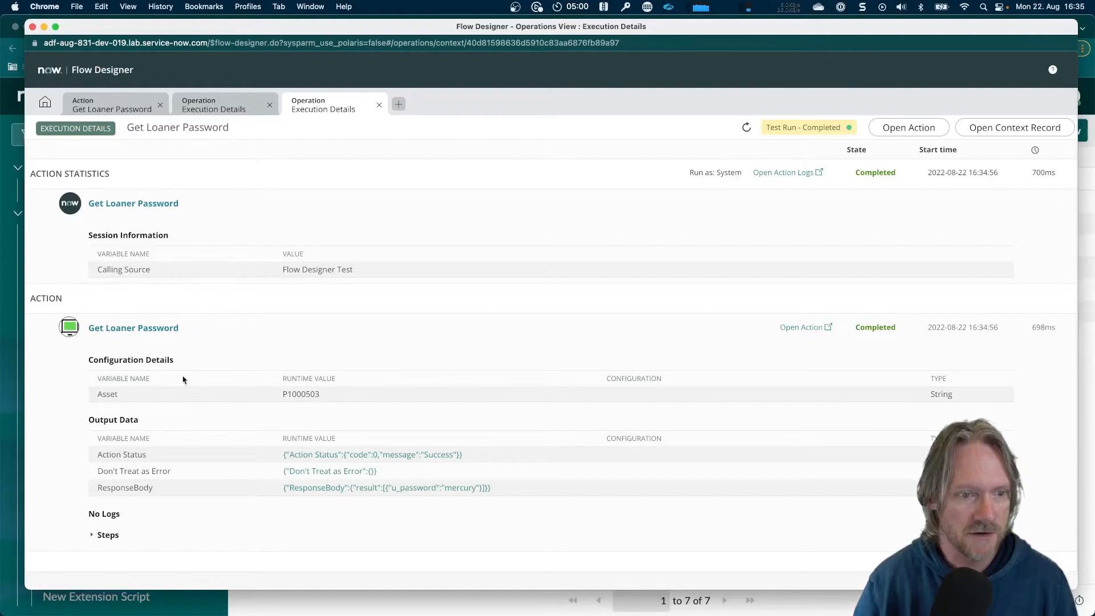
scroll(223, 363, "down", 1)
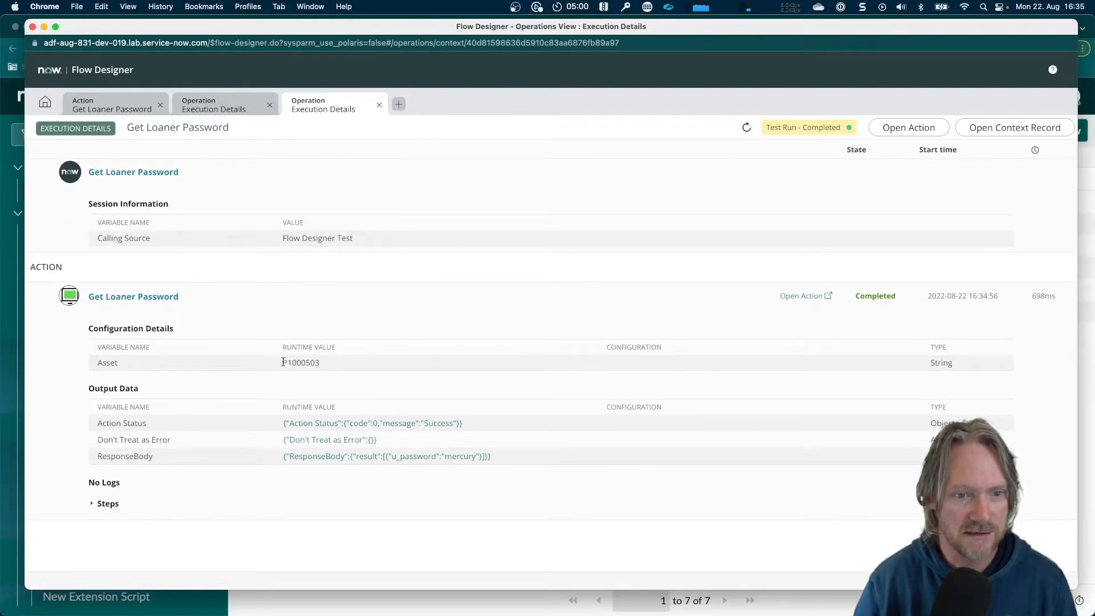
left_click_drag(284, 363, 334, 365)
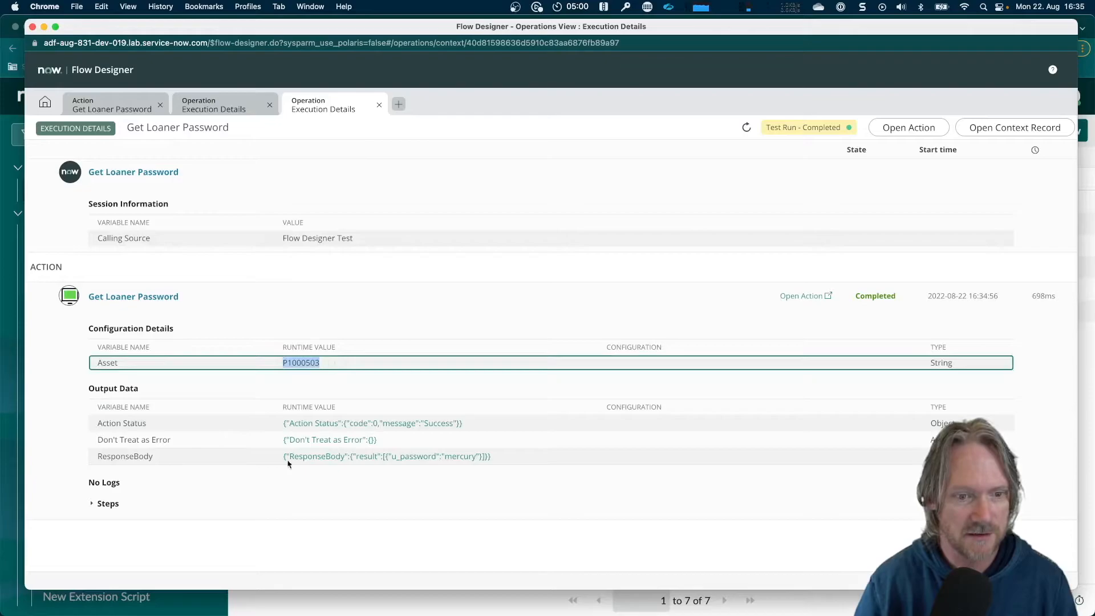
scroll(276, 466, "up", 5)
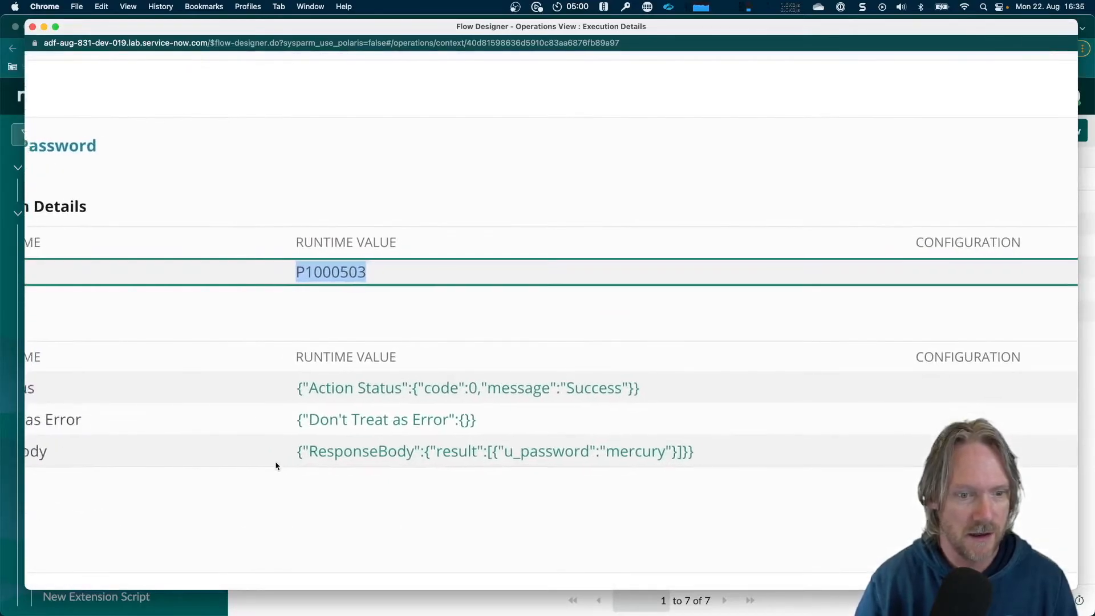
left_click_drag(197, 459, 81, 445)
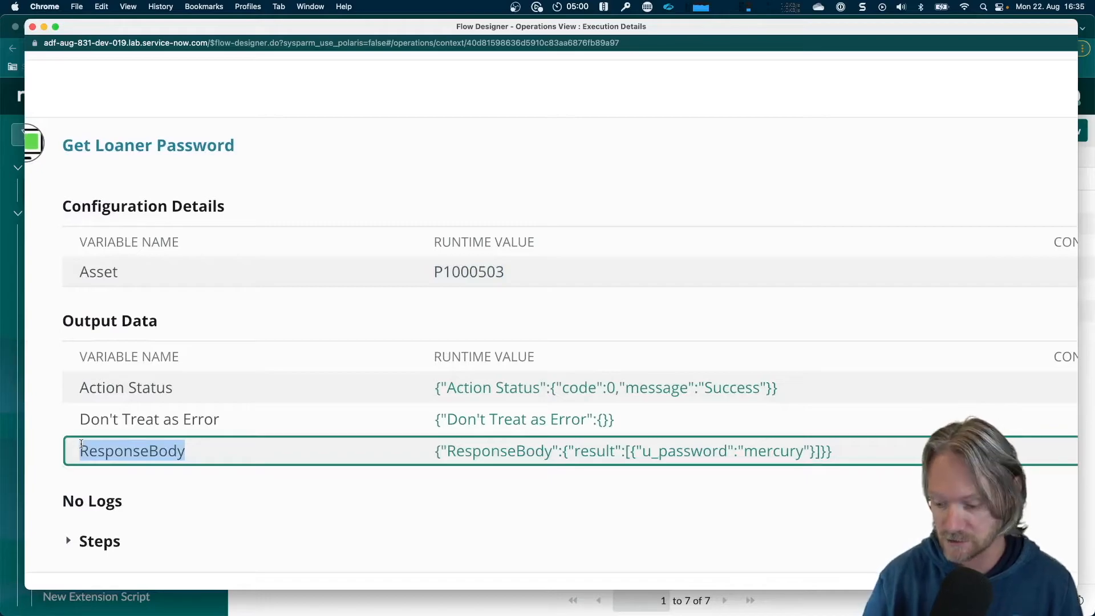
scroll(81, 445, "down", 5)
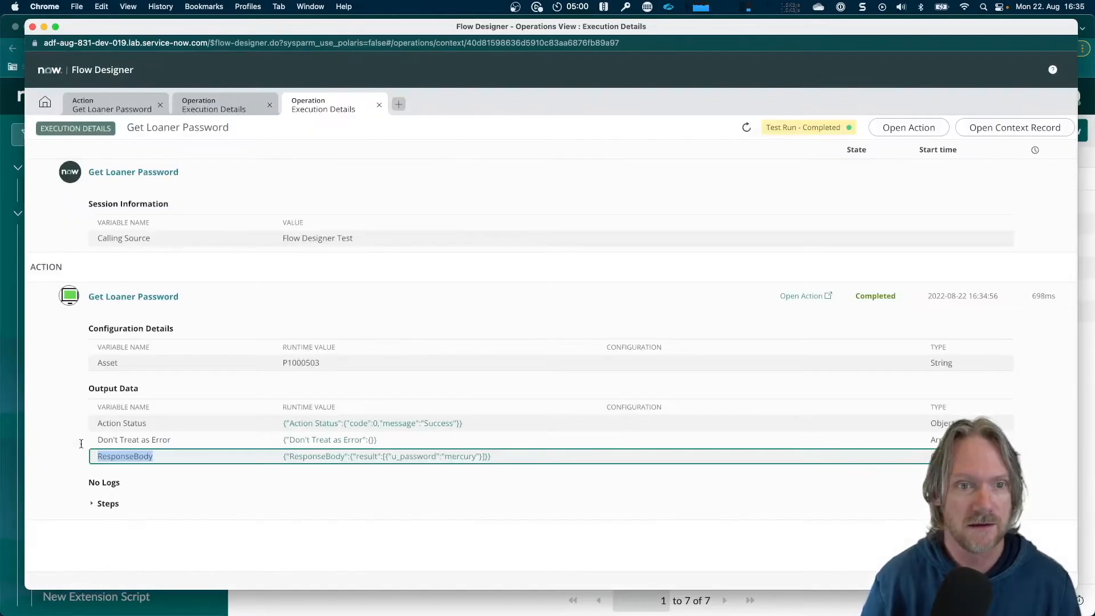
Return to the Get Loaner Password action, close the test dialog and publish the action
left_click(118, 107)
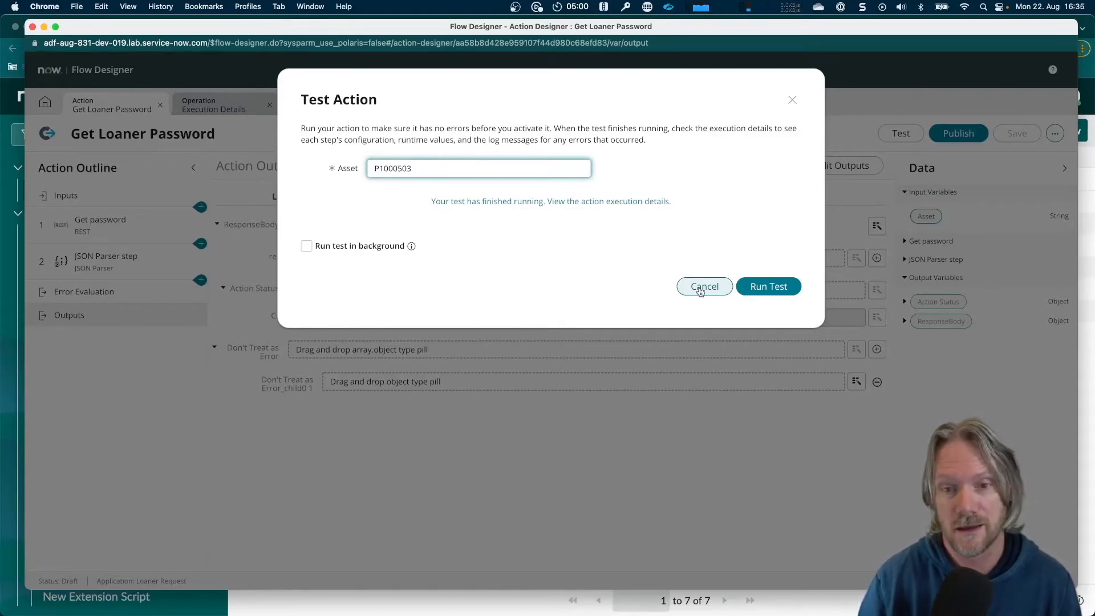
left_click(705, 287)
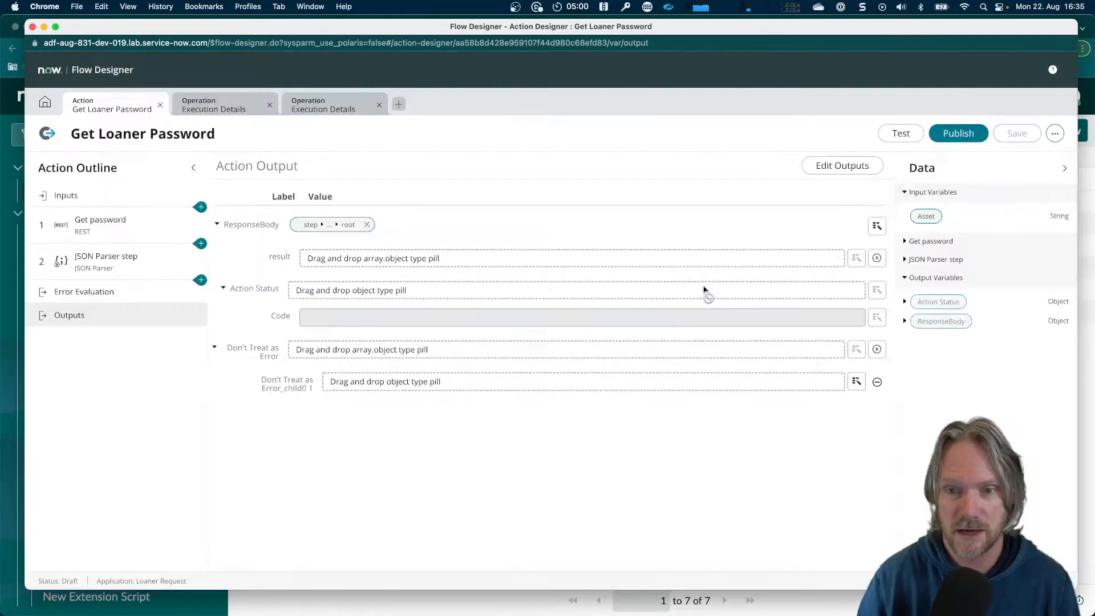
left_click(961, 134)
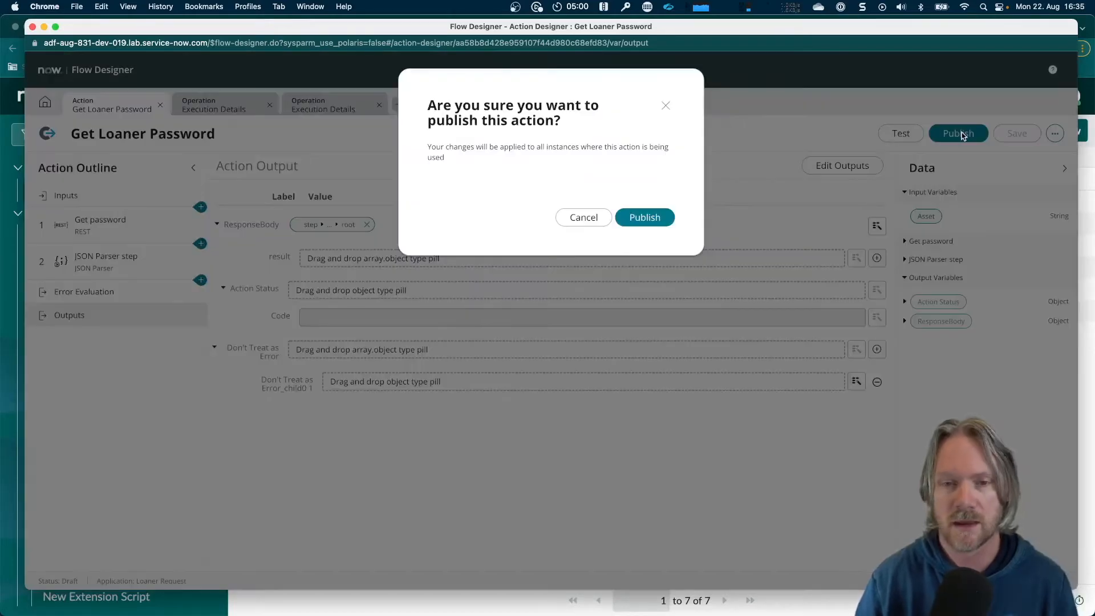
left_click(643, 219)
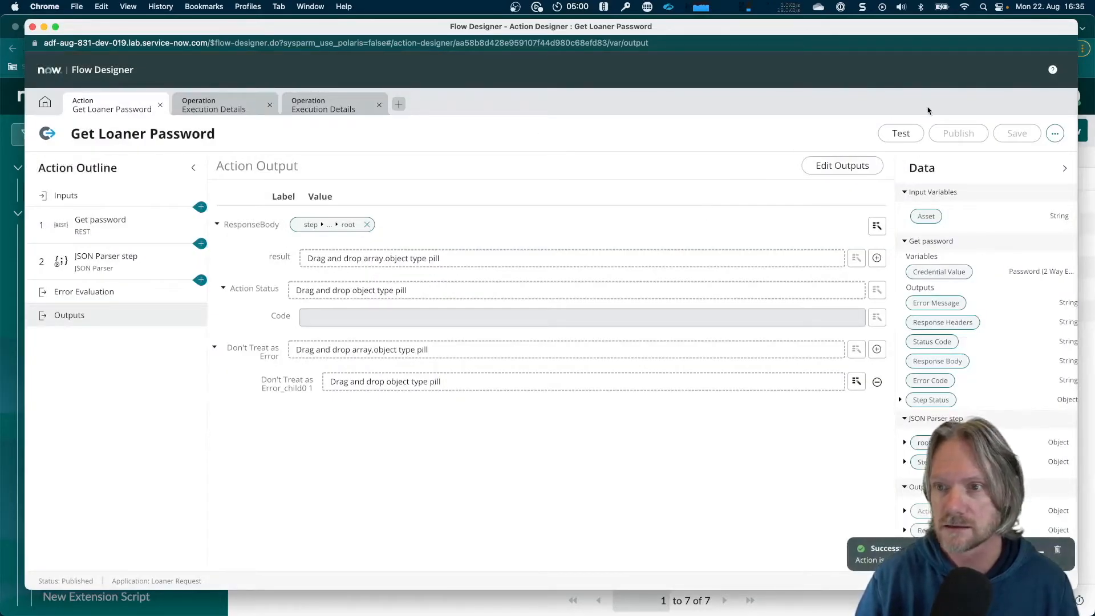
Generate the action's code snippet and copy the try/catch block of the server version
left_click(1054, 134)
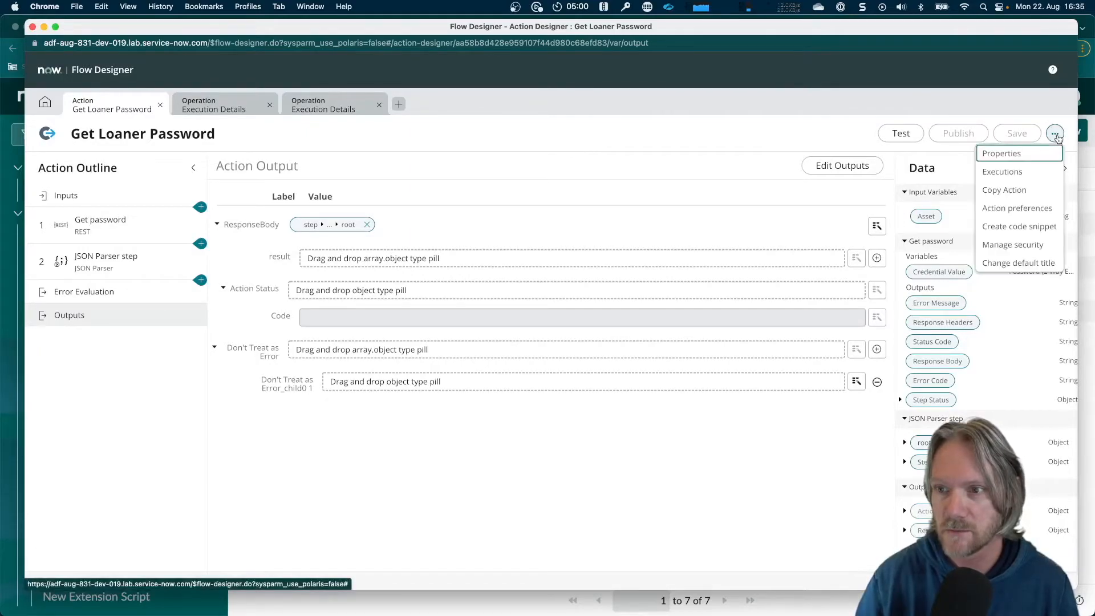
left_click(1007, 227)
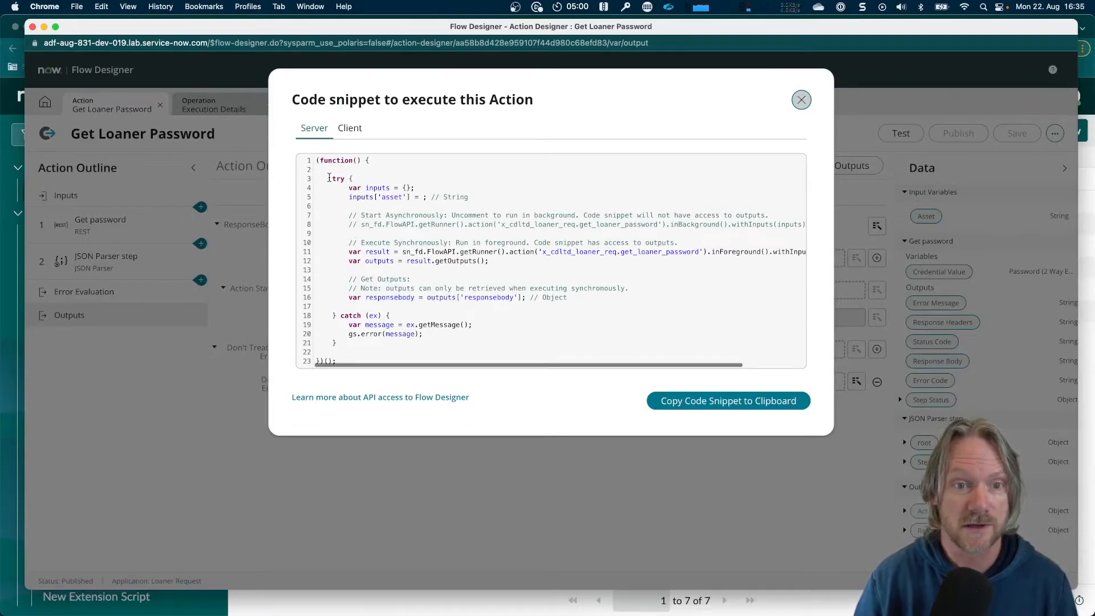
left_click_drag(331, 178, 337, 340)
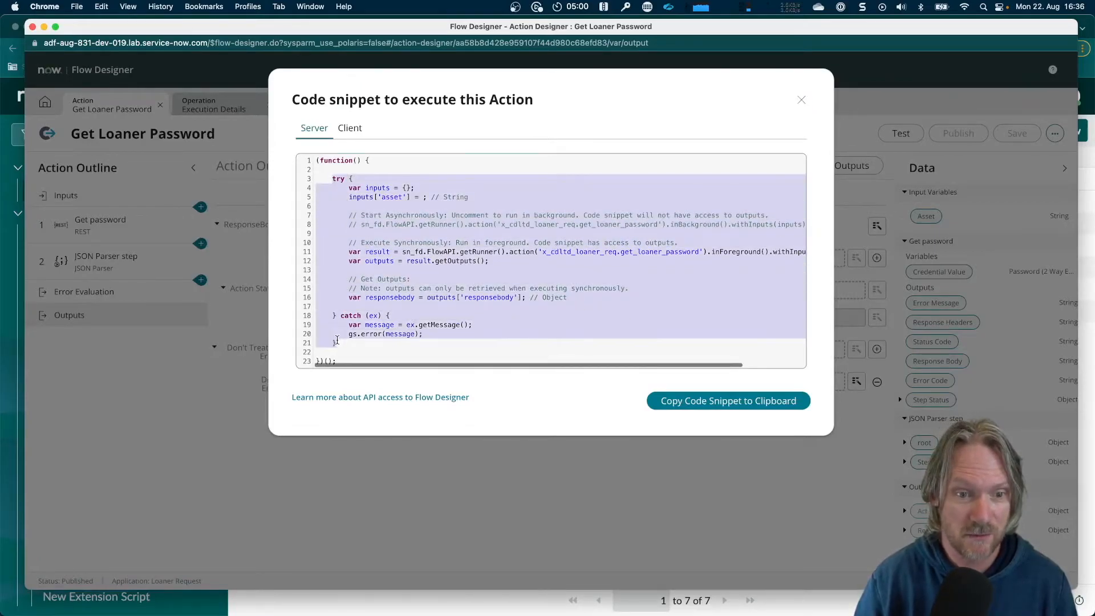
key("super+c")
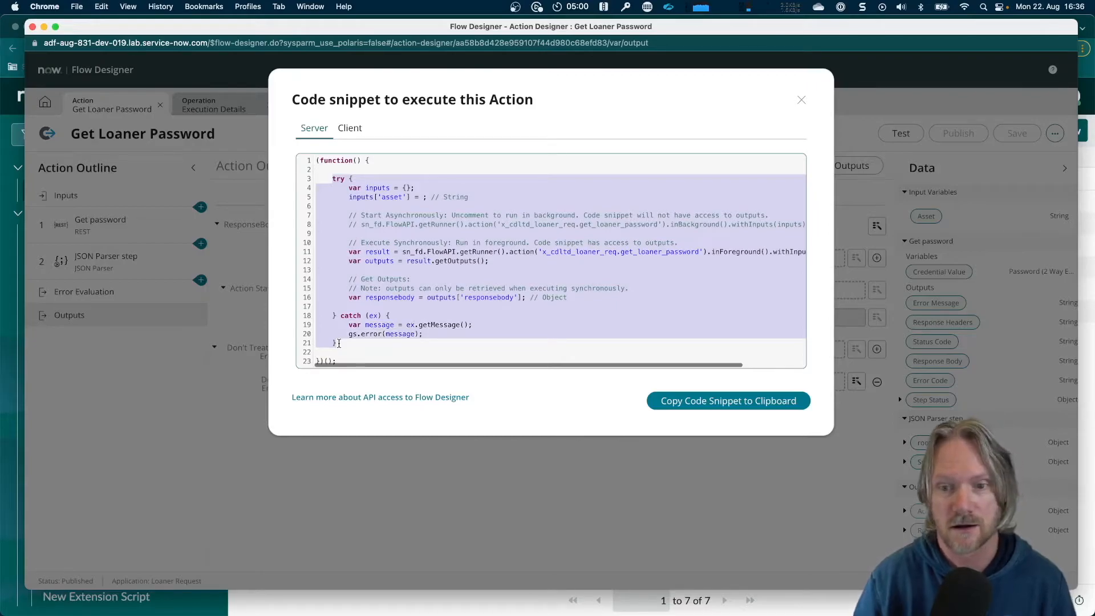
left_click(801, 101)
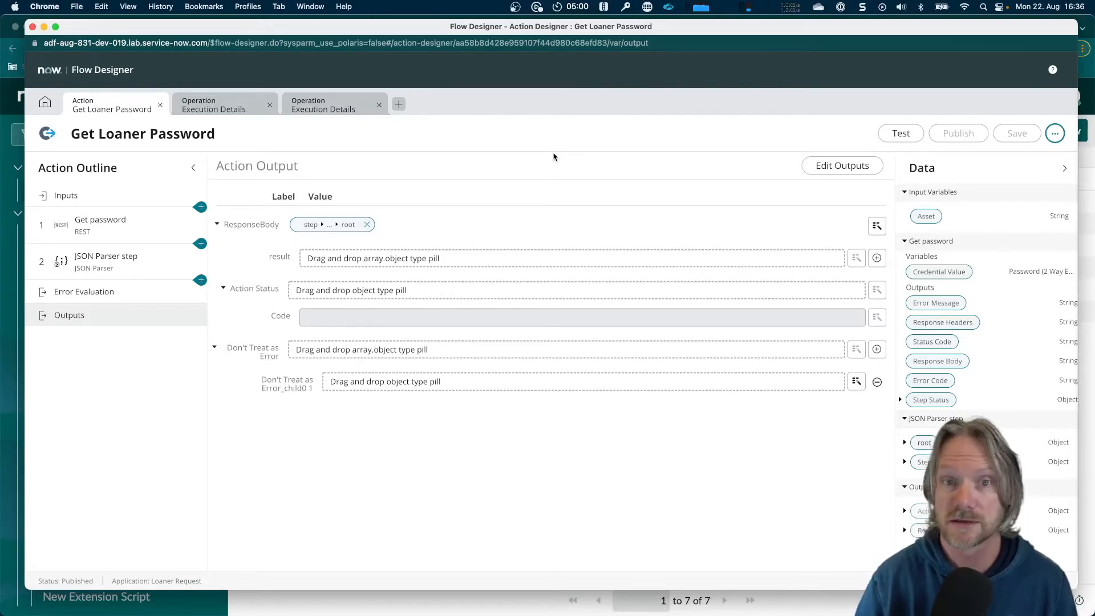
Switch to ServiceNow Studio and create a new Business Rule application file
key("super+grave")
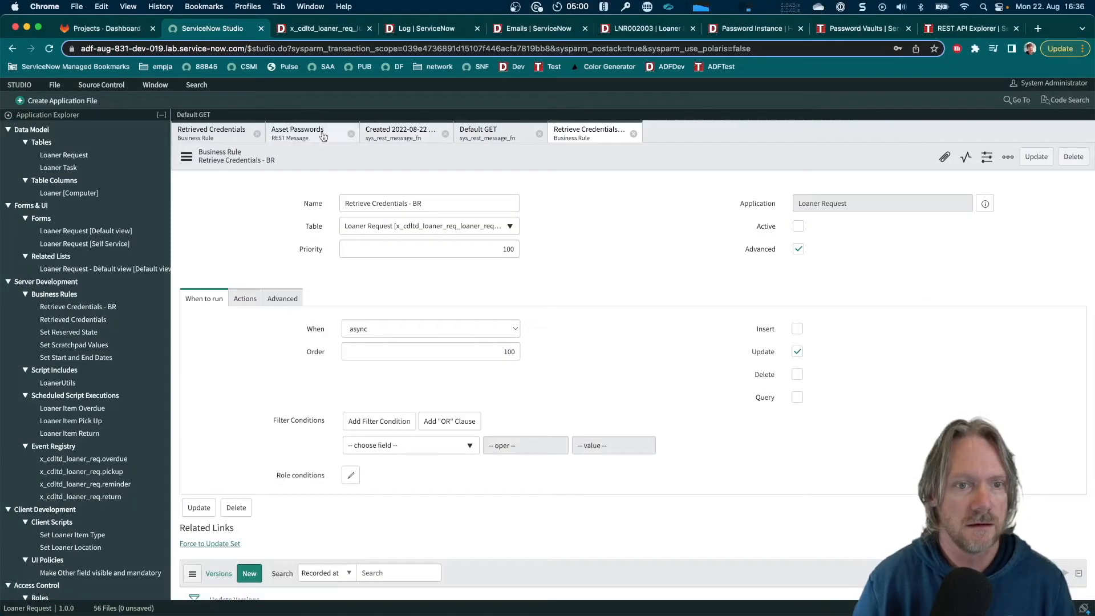
left_click(61, 101)
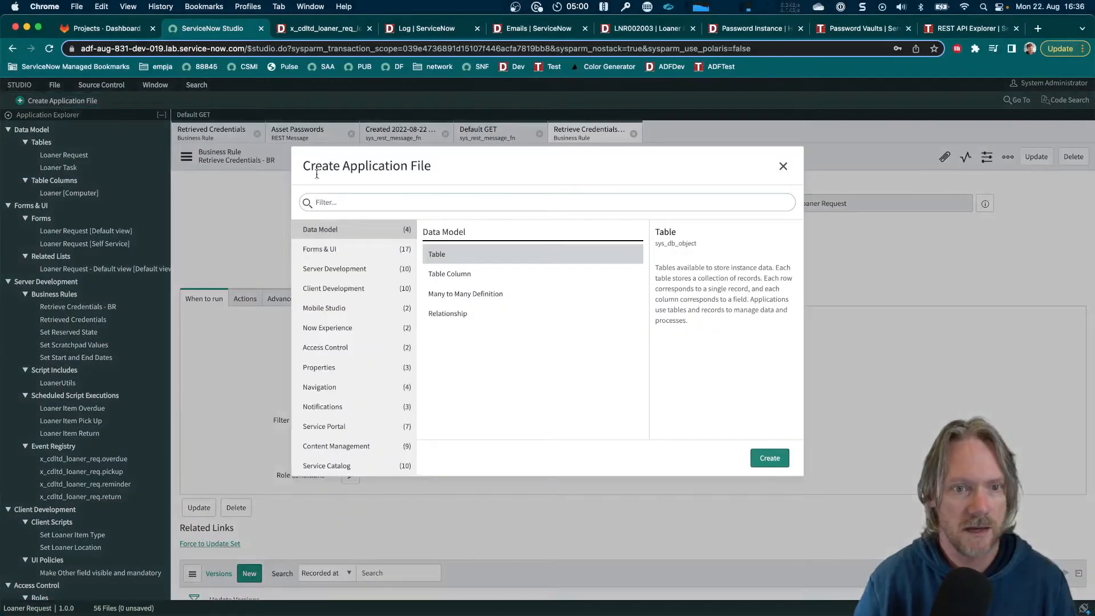
type("busi")
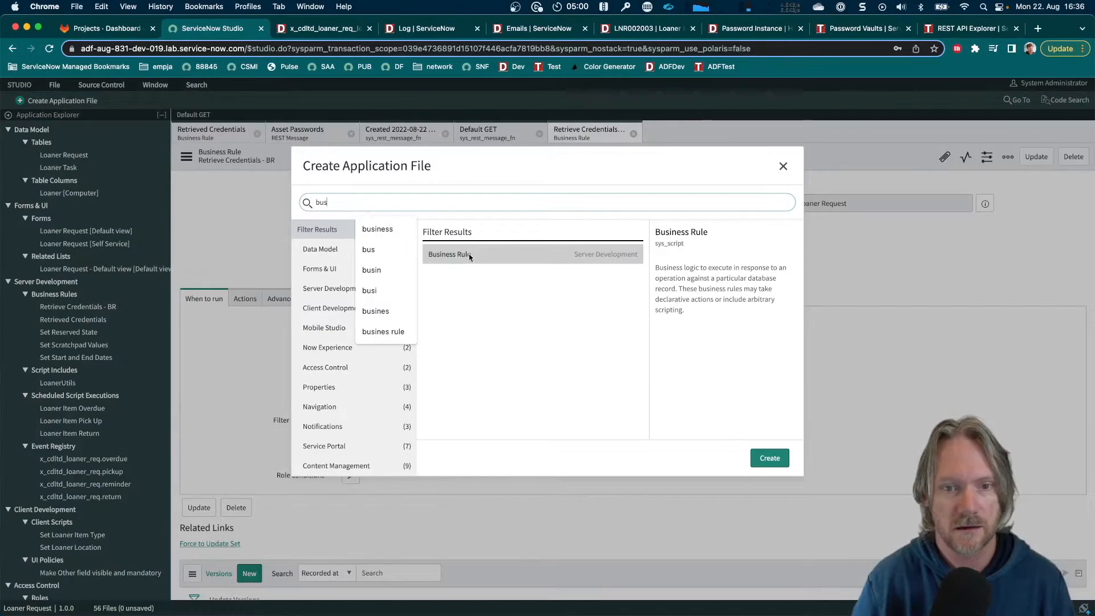
double_click(469, 258)
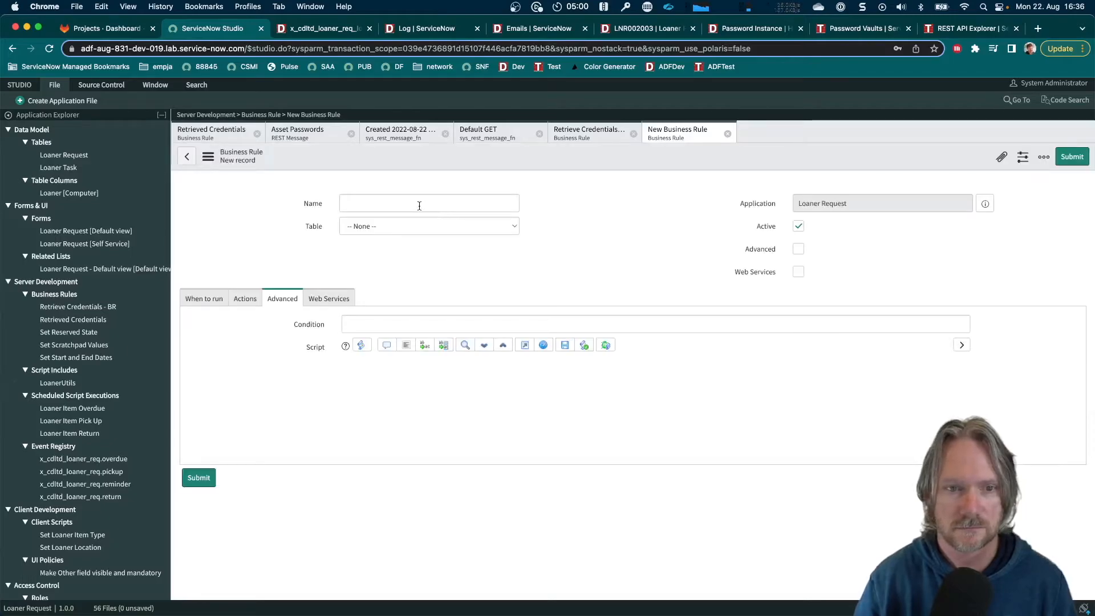
Name the business rule "Retrieve Credentials - Flow Action" and set its table to Loaner Request [x_cdltd_loaner_req_loaner_request]
left_click(425, 203)
type("Retrieve C")
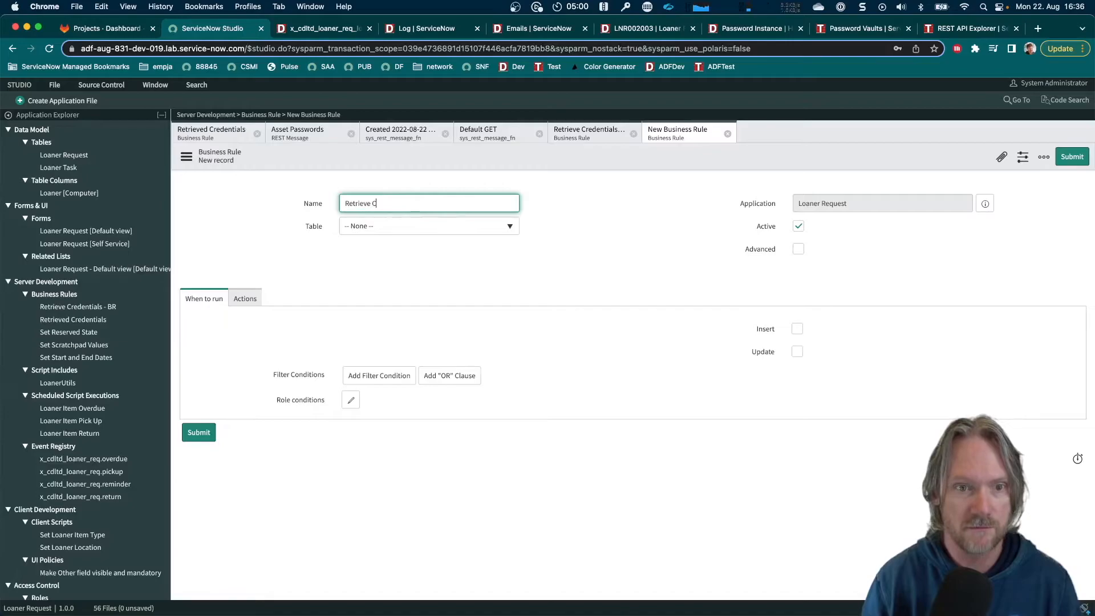
type("redentia")
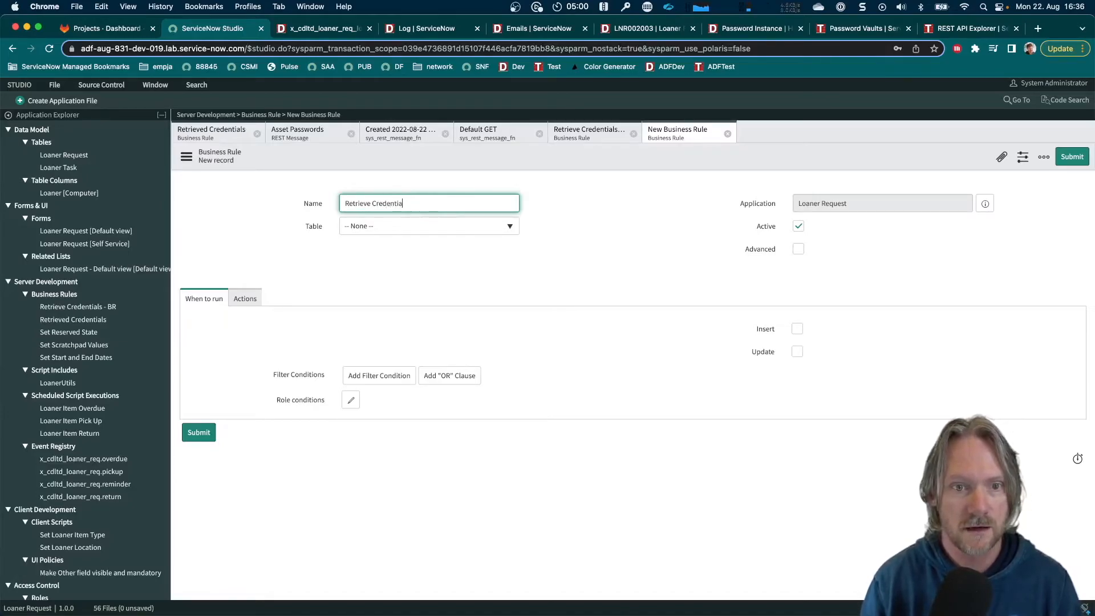
type("ls - Flow Action")
key("Tab")
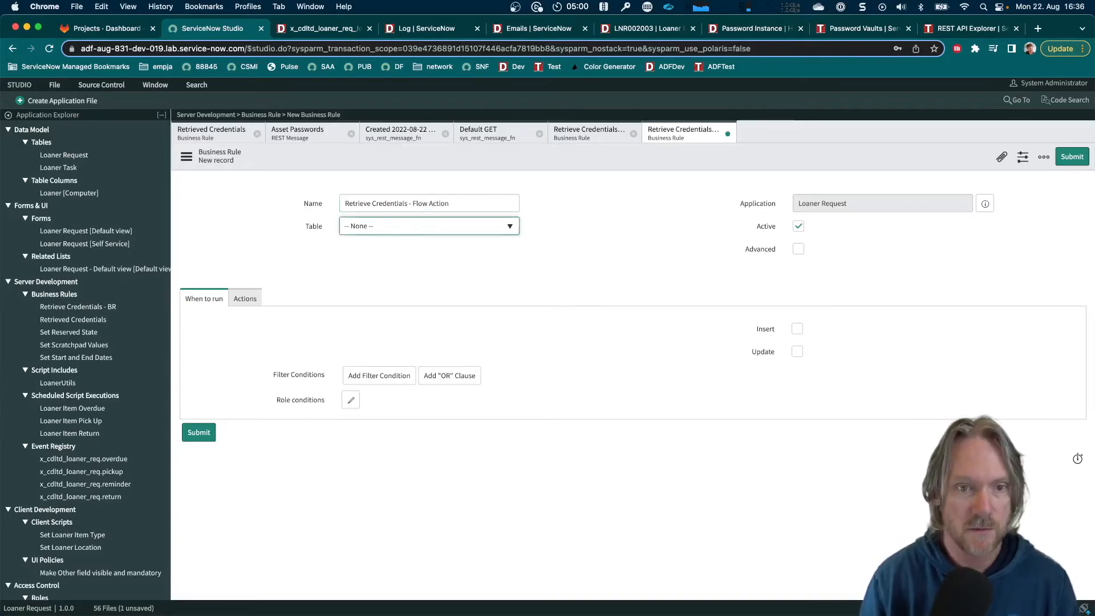
type("loan")
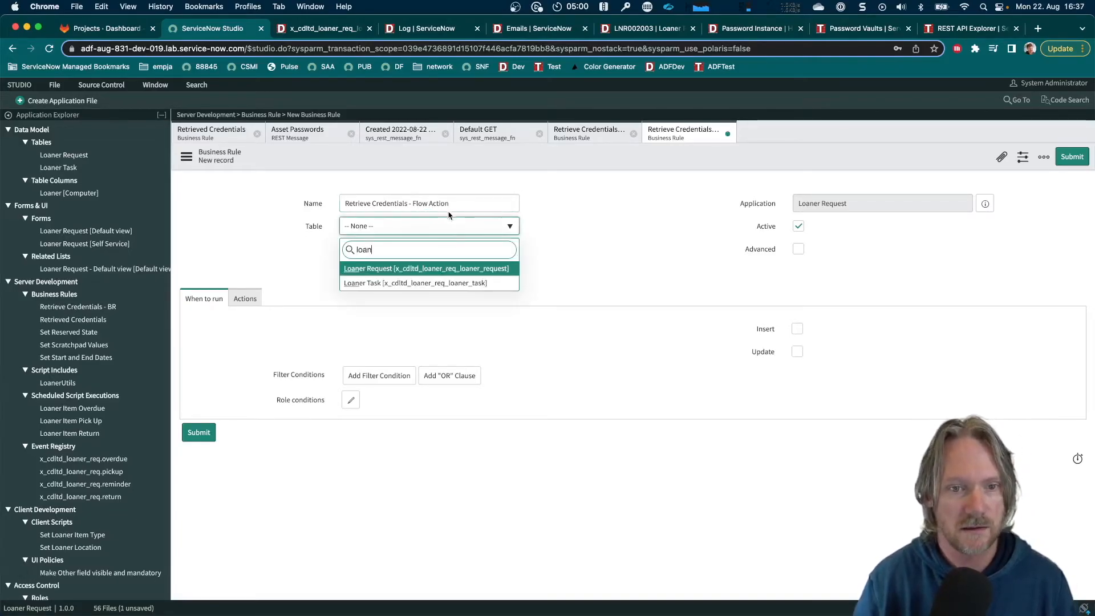
left_click(427, 268)
Enable the Advanced option and set the business rule to run async on Update
left_click(798, 248)
key("super+equal")
key("super+equal")
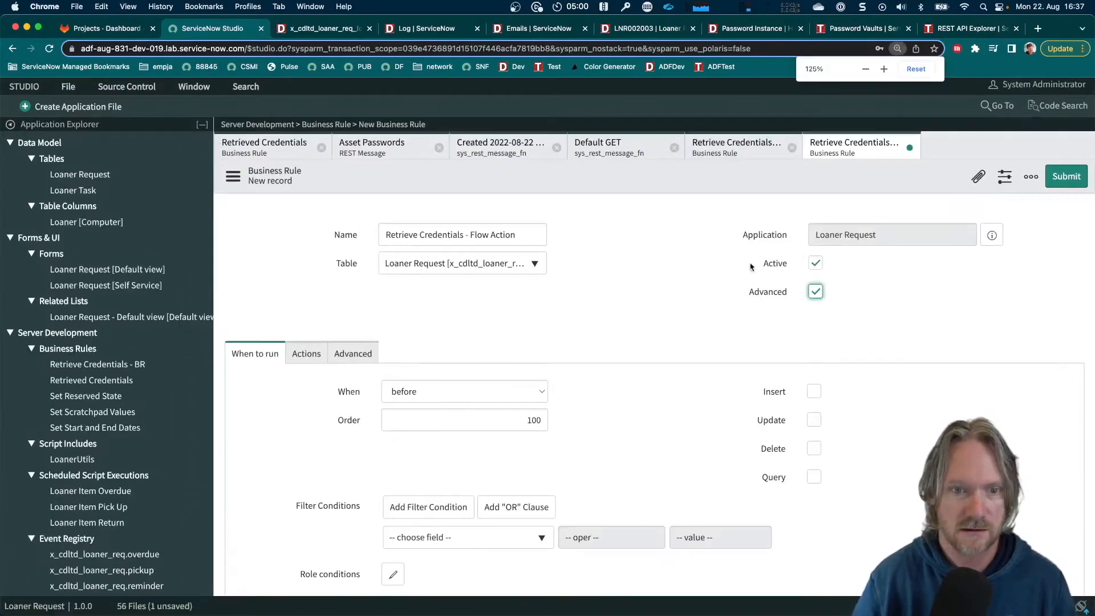
scroll(584, 327, "down", 2)
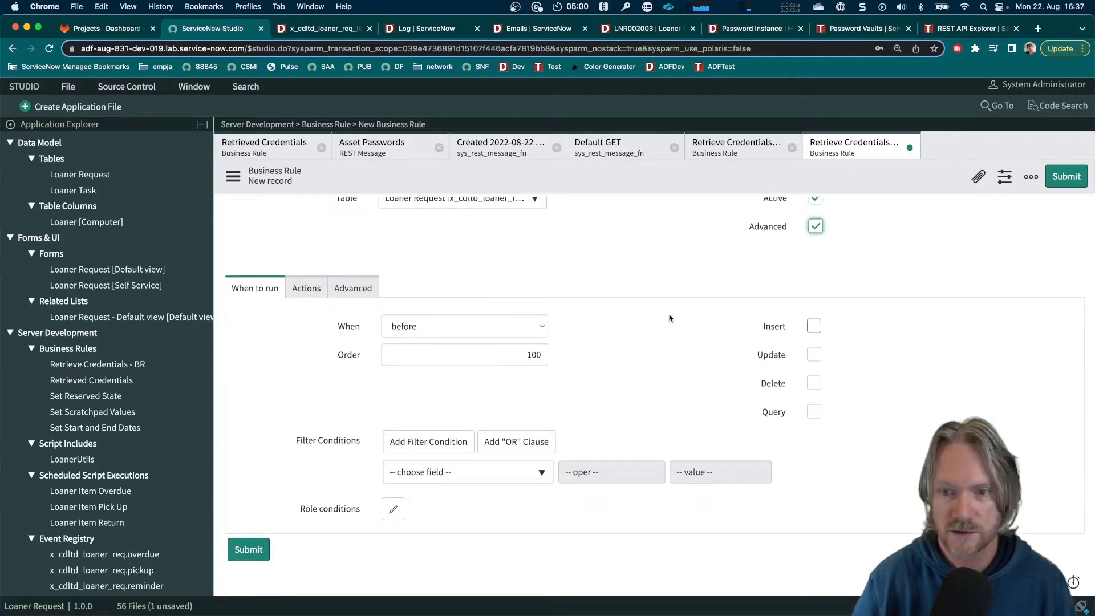
left_click(814, 354)
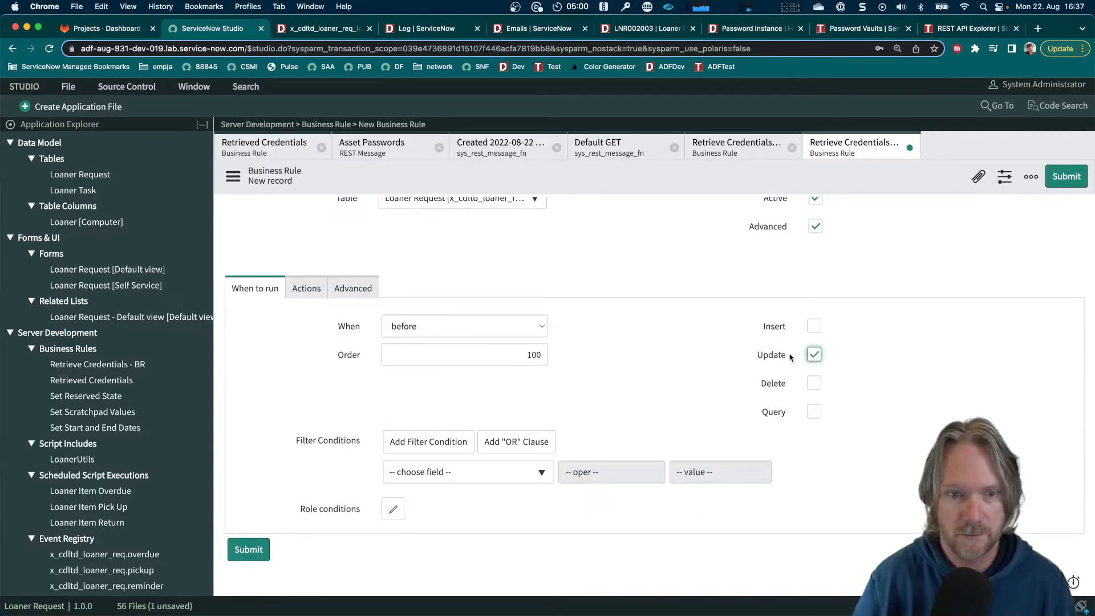
left_click(431, 325)
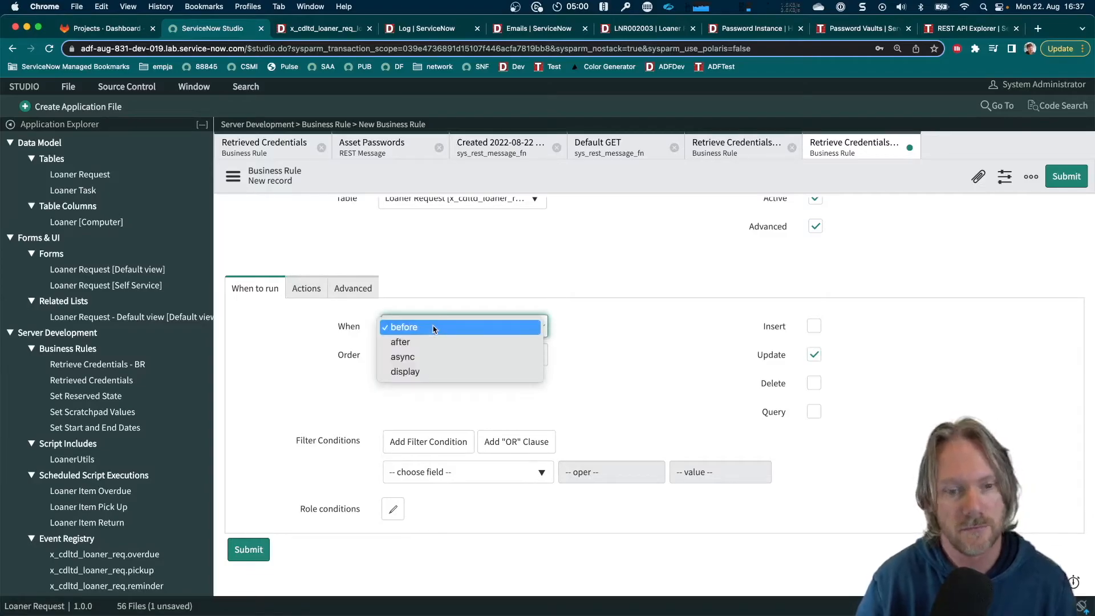
left_click(420, 356)
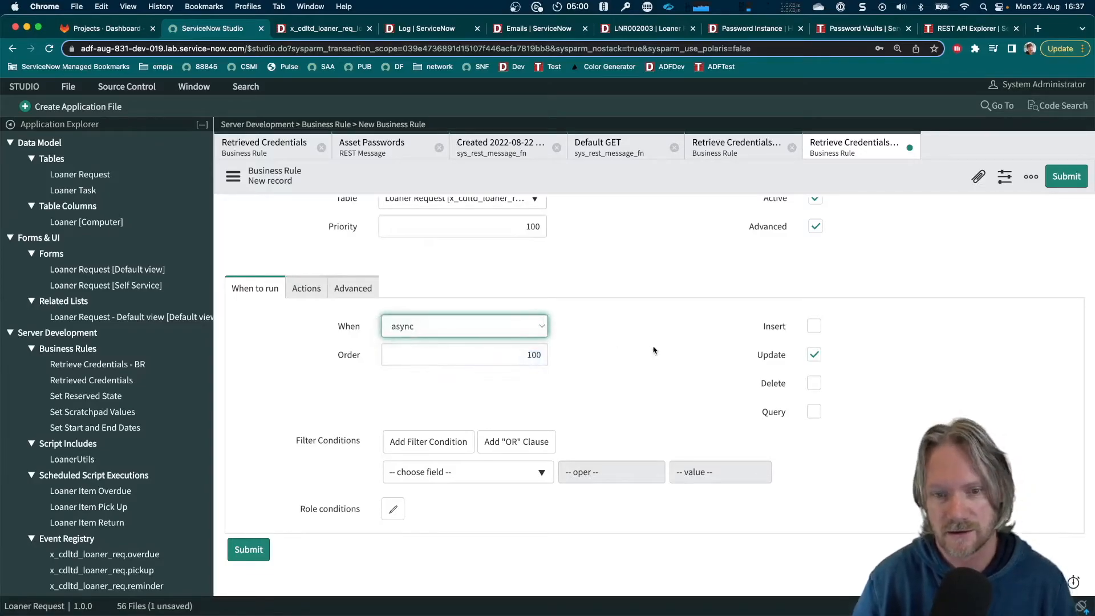
Paste the copied try/catch snippet below the code comment in the business rule's script
left_click(354, 291)
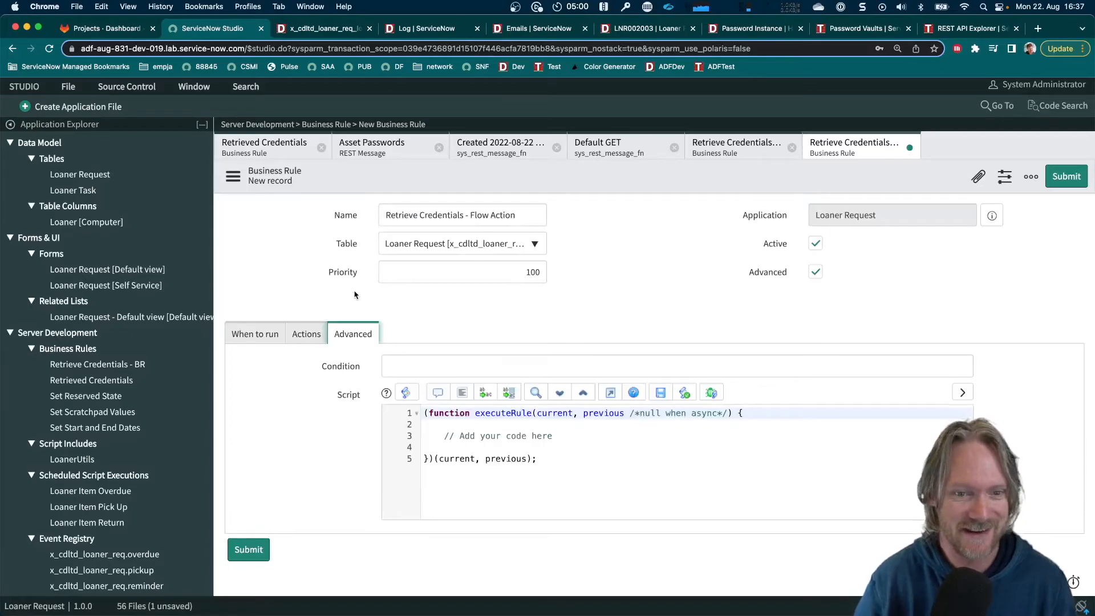
left_click(558, 439)
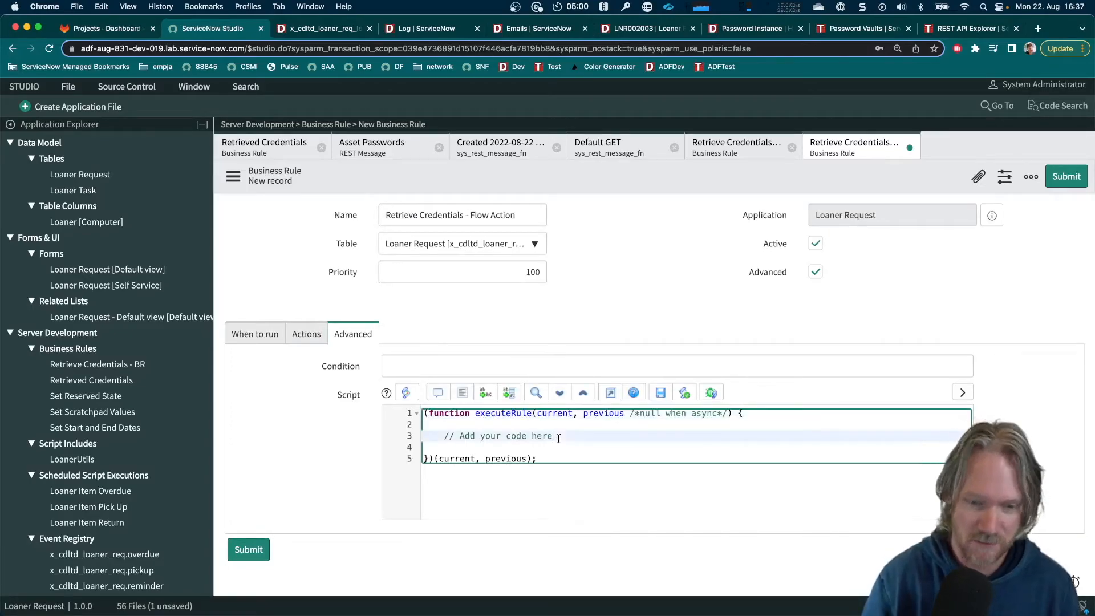
key("Return")
key("Return")
key("Return")
key("Up")
key("super+v")
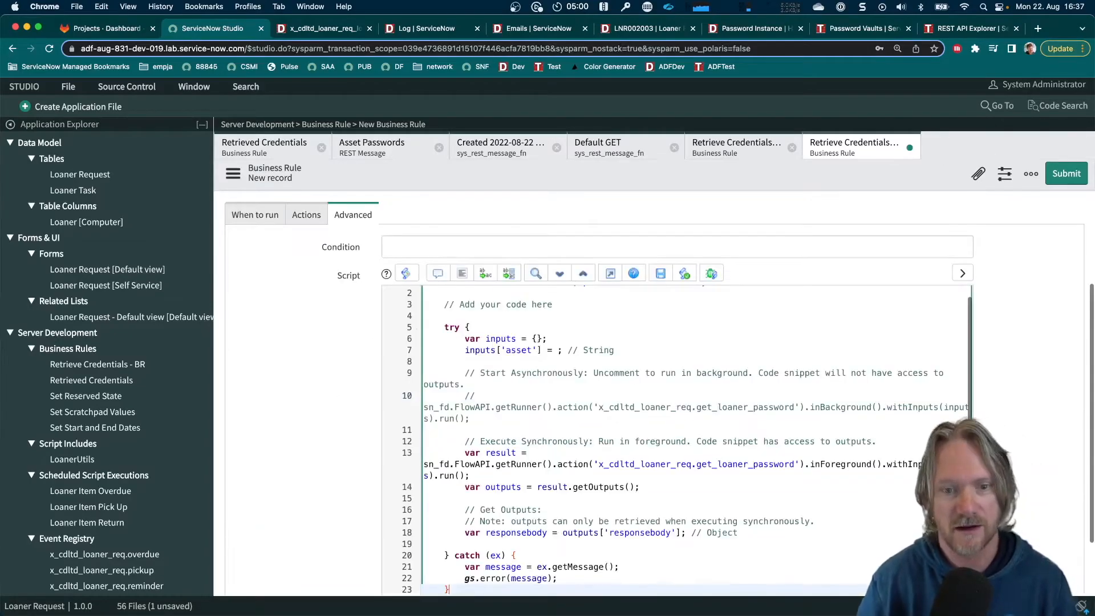
Set the script's inputs['asset'] value to current.cmdb_ci.asset_tag
scroll(493, 365, "down", 2)
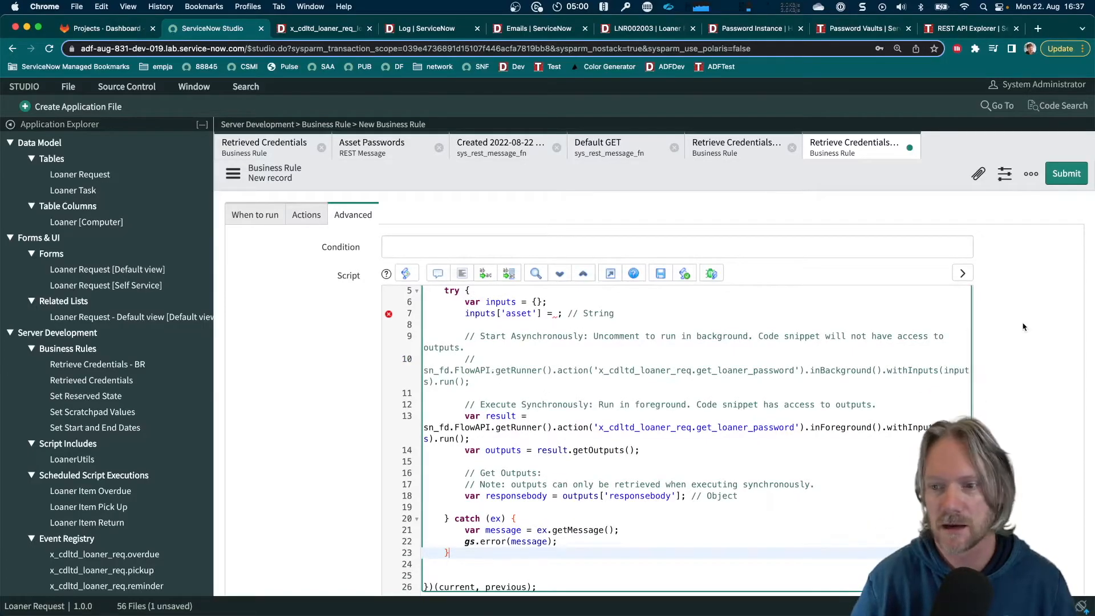
scroll(998, 324, "down", 1)
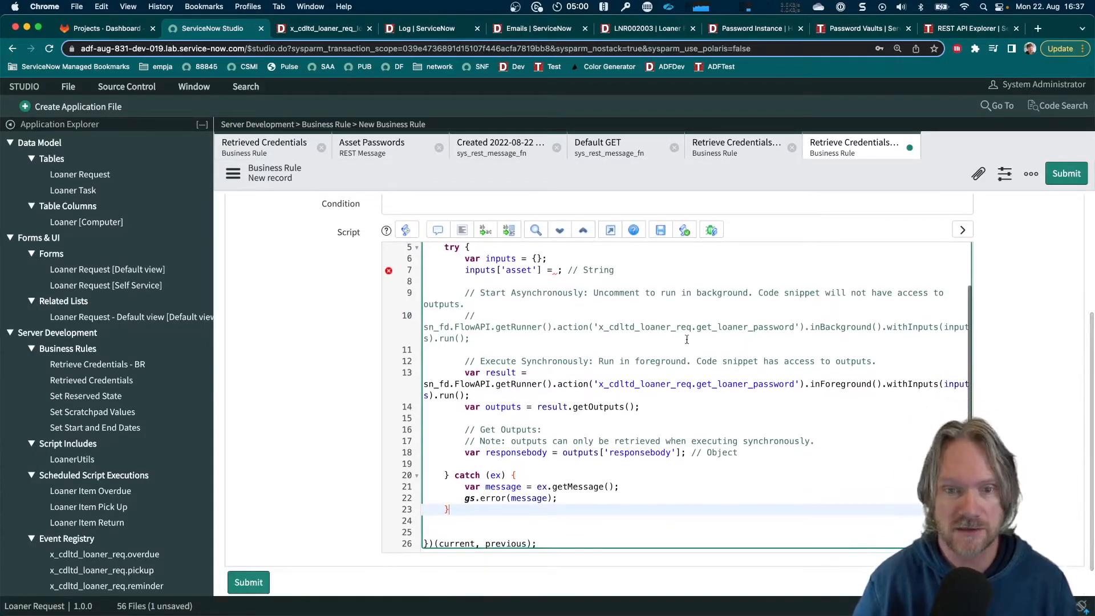
scroll(639, 454, "up", 2)
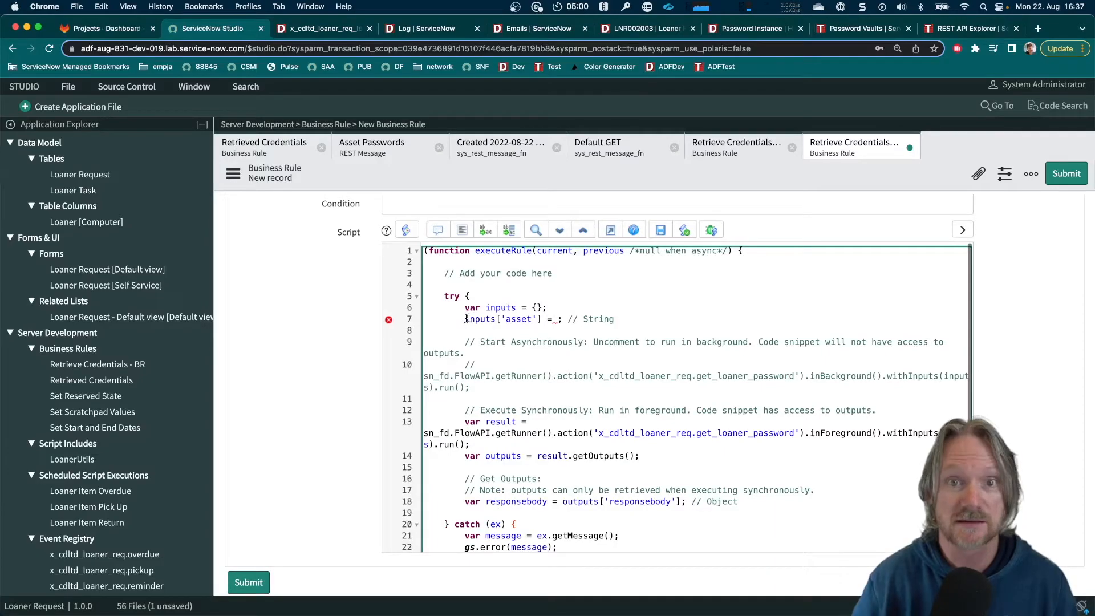
left_click(557, 320)
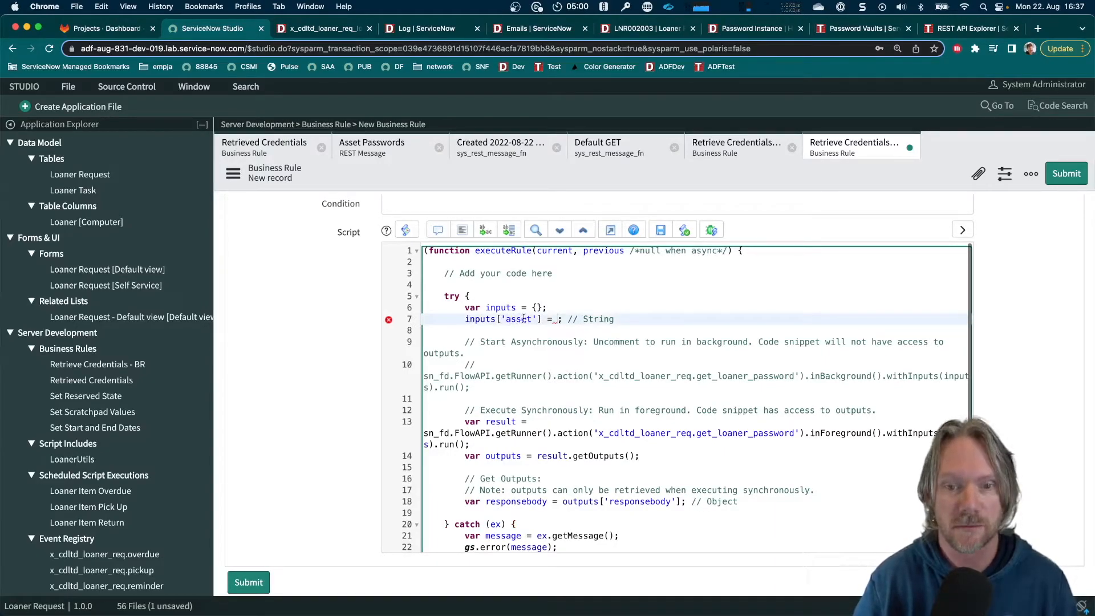
type("current.")
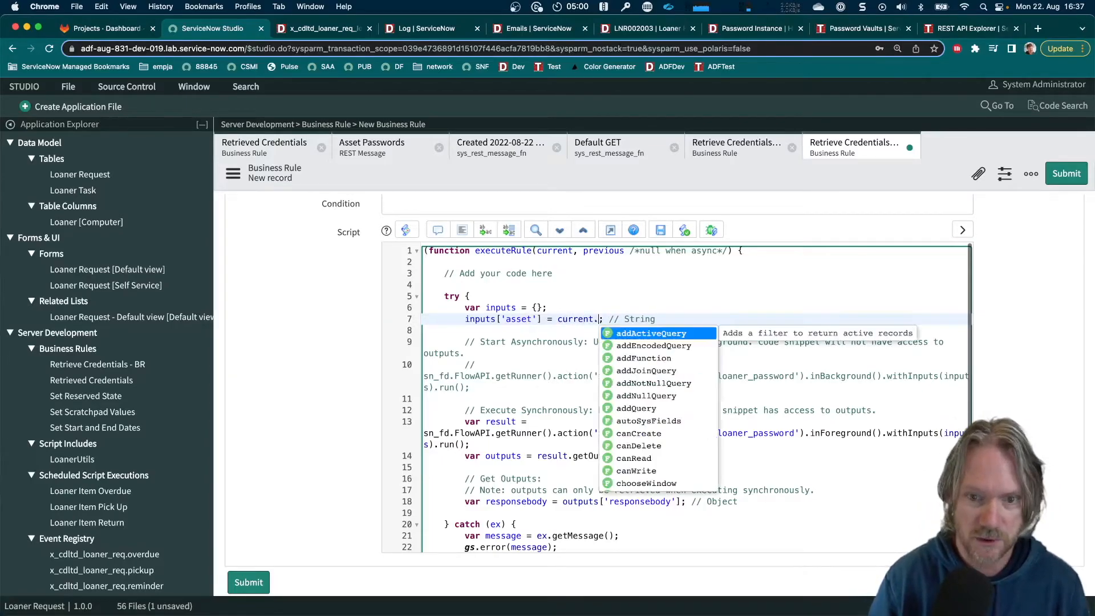
type("cmdb")
type("_")
type("ci")
type(".")
type("asset_")
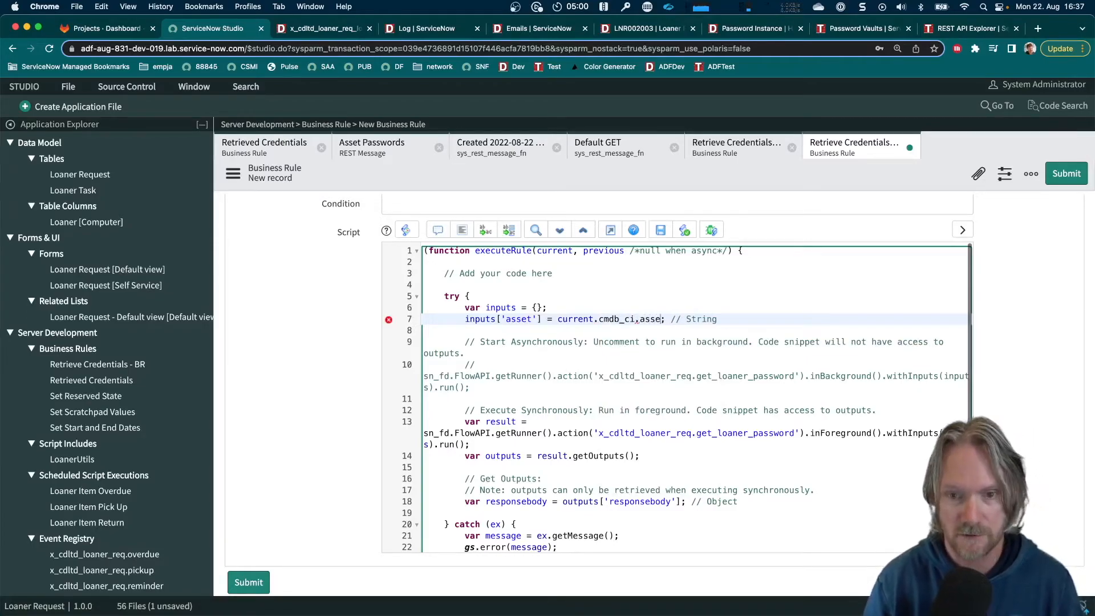
type("tag")
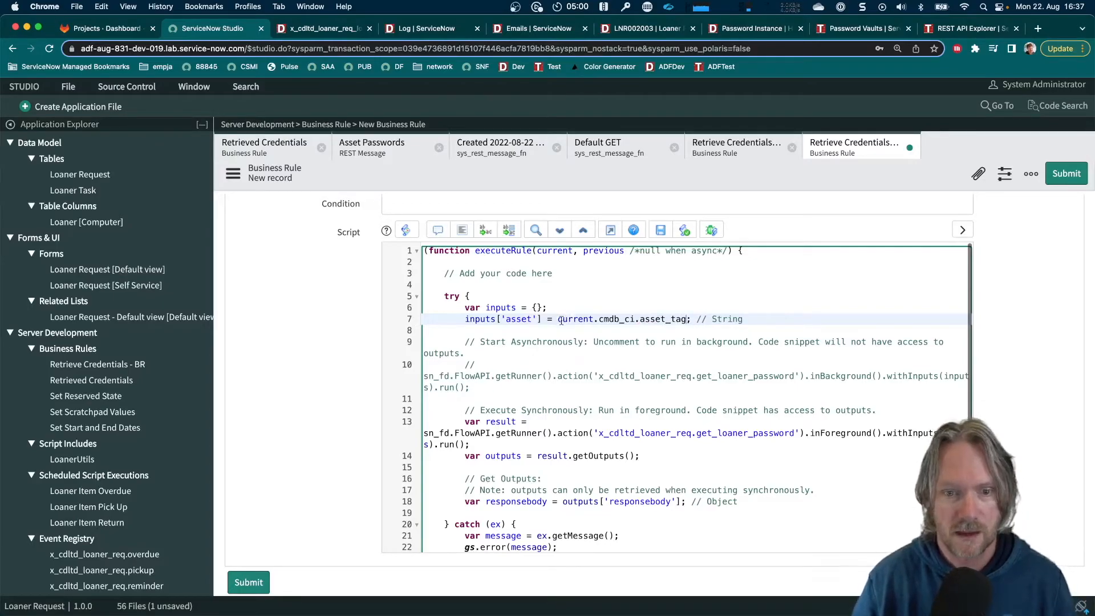
Below the responsebody line, paste var pwd = responseBody.result[0].u_password; and gs.info('Password - Flow Action BR: ' + pwd);
scroll(562, 321, "down", 2)
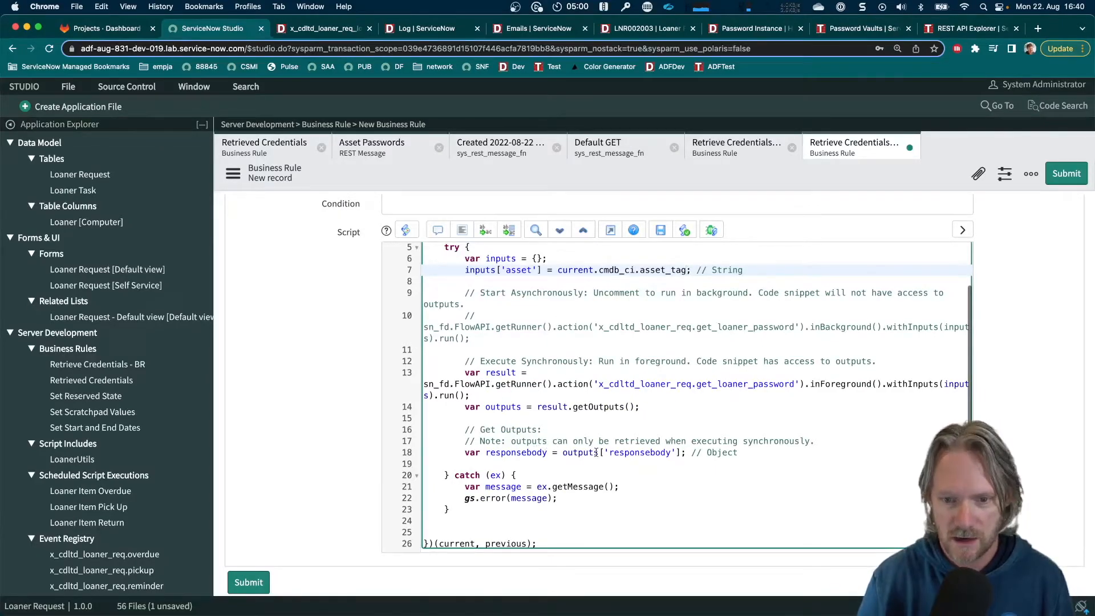
left_click(596, 452)
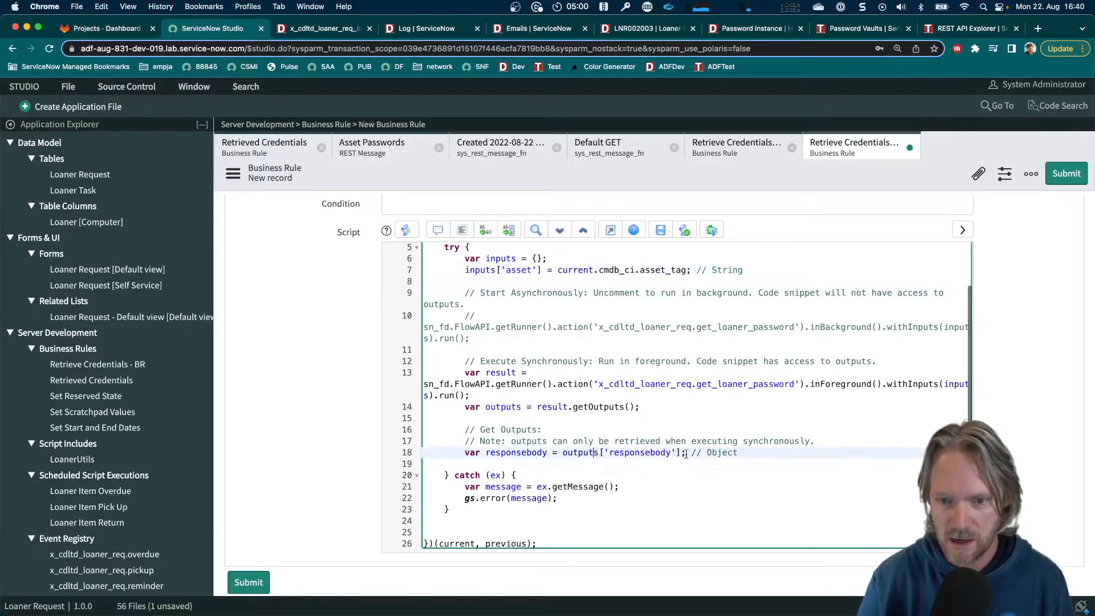
left_click(743, 452)
key("Return")
key("Return")
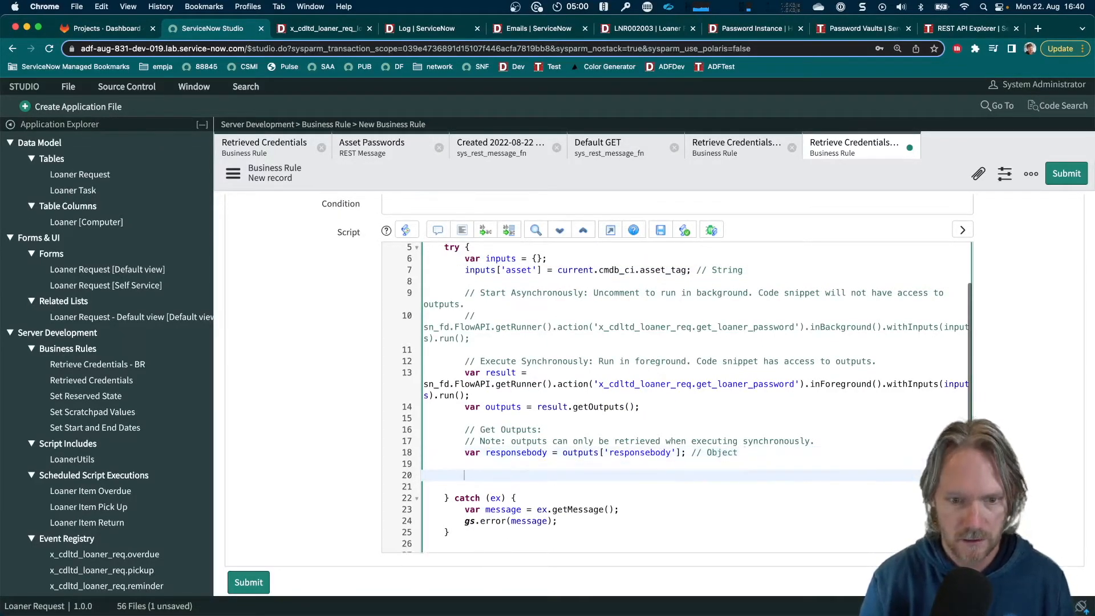
key("super+v")
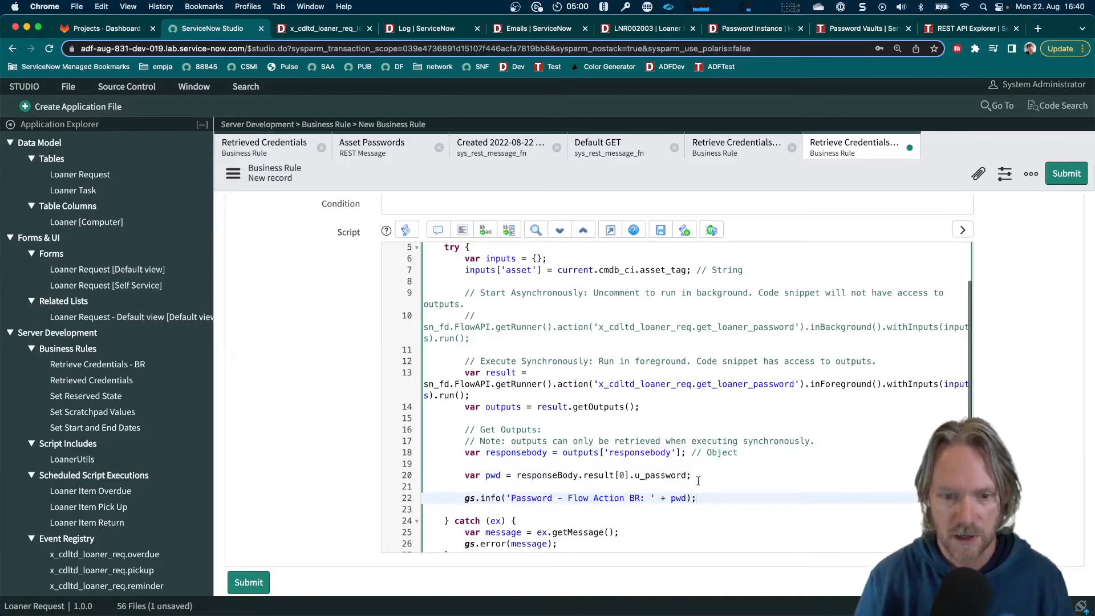
Remove the blank line and extra indentation before the gs.info statement and submit the business rule
left_click(660, 487)
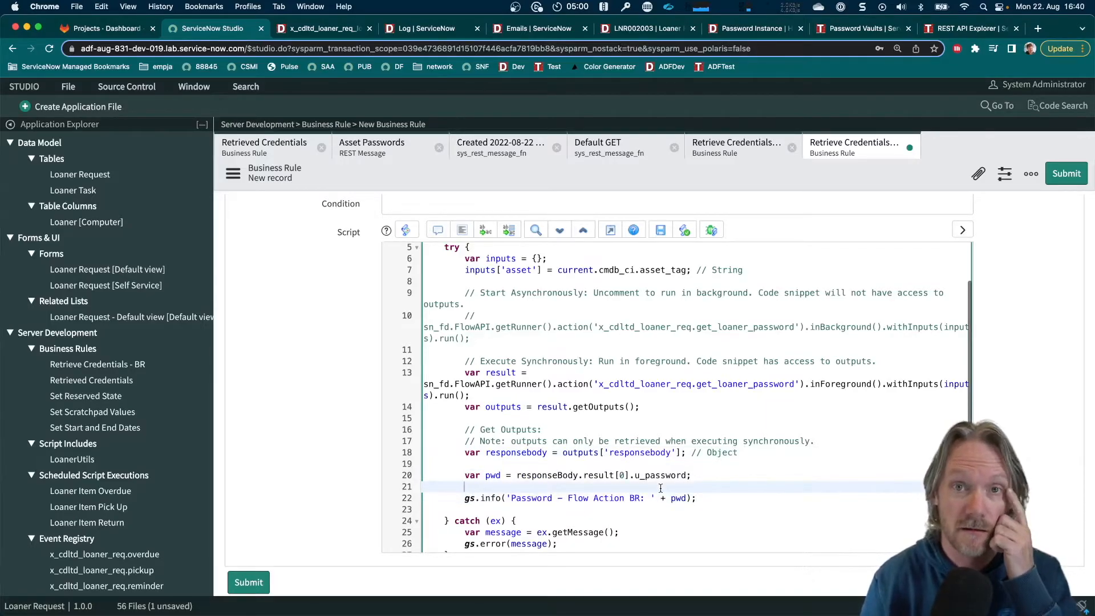
key("Delete")
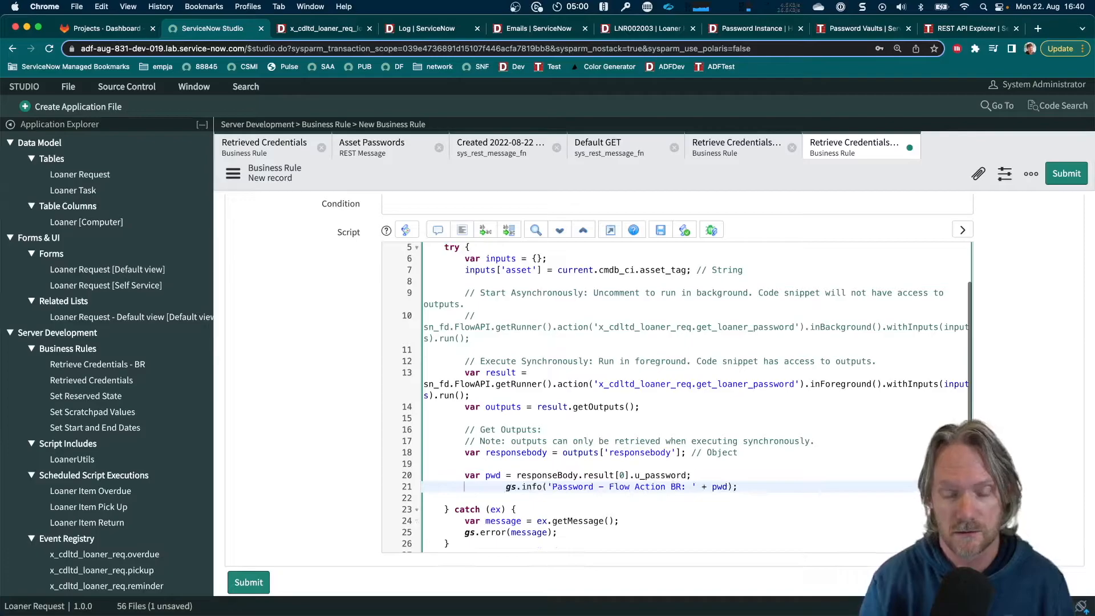
key("Delete")
key("Delete")
key("Delete")
key("Delete")
key("Delete")
key("Delete")
key("Delete")
key("Delete")
key("Delete")
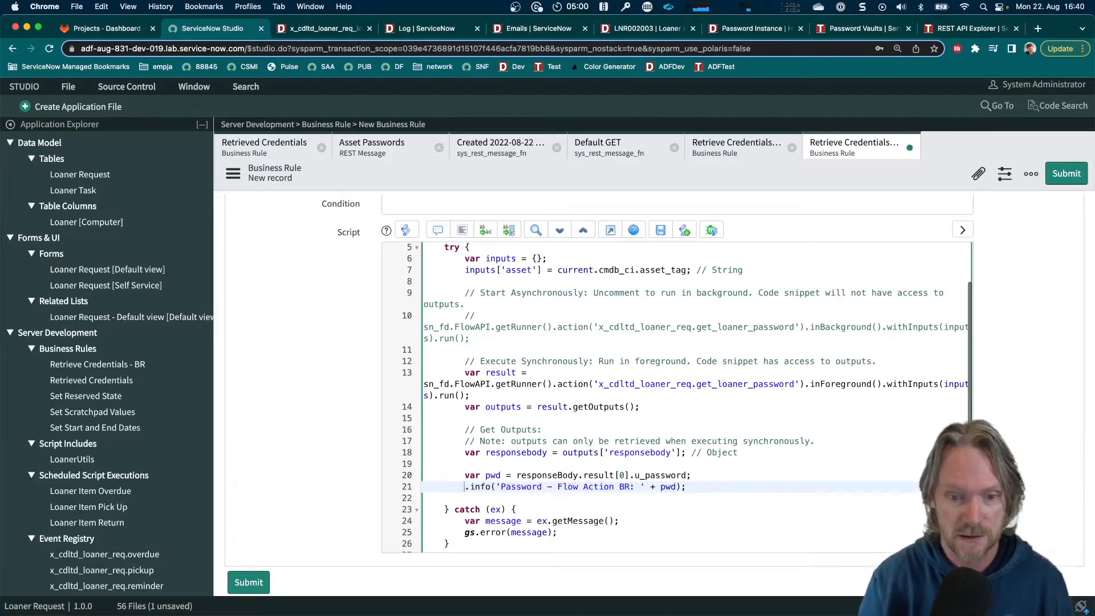
type("s")
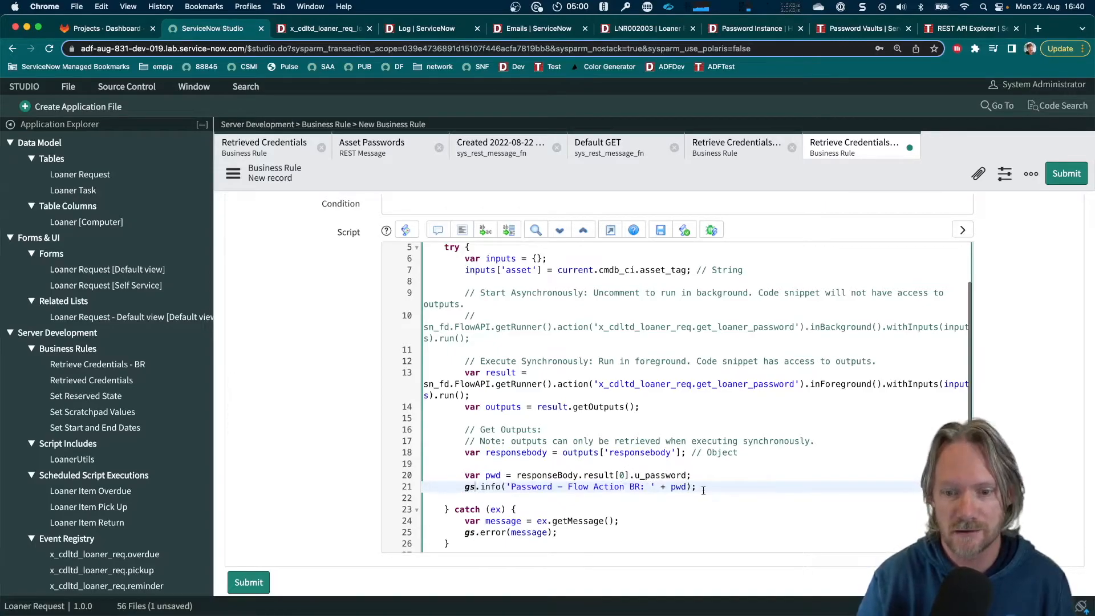
left_click(1062, 182)
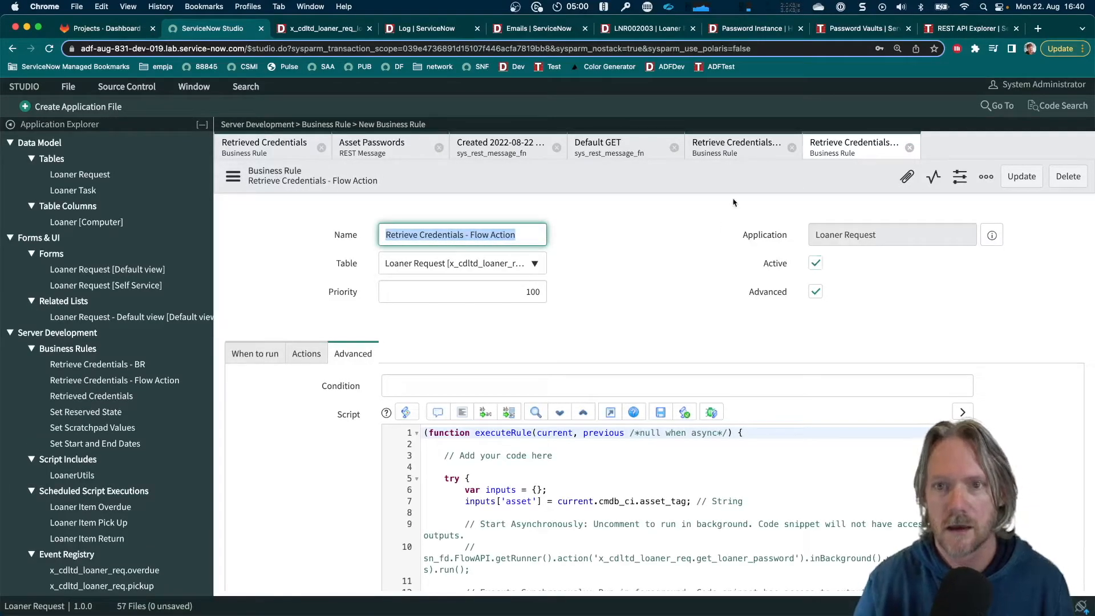
Switch to the open Loaner Request record, set its short description to "Device for K23" and save it
left_click(644, 30)
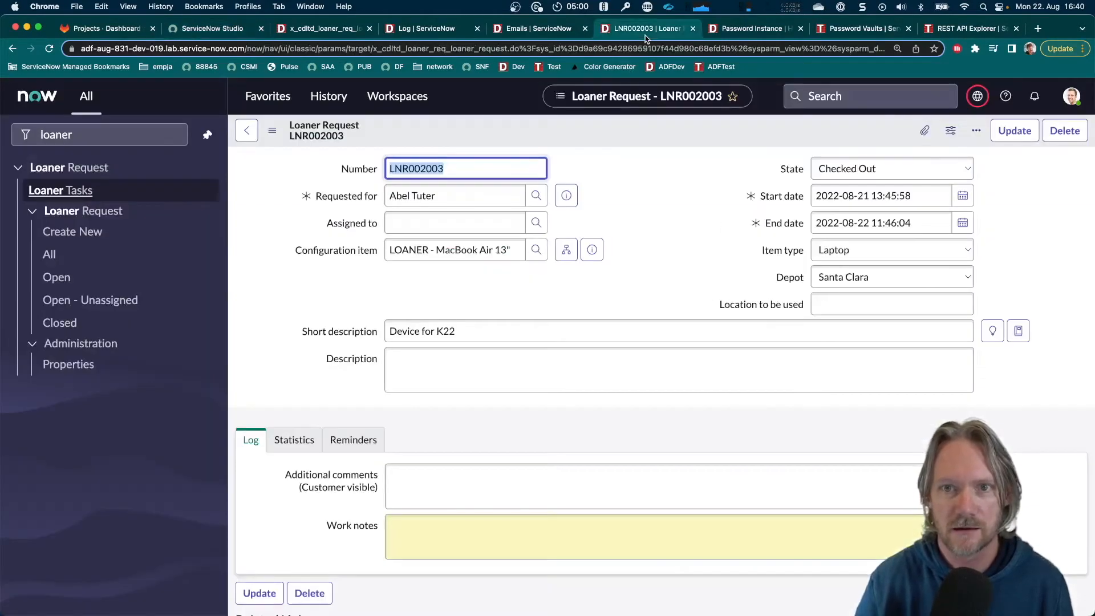
left_click(469, 329)
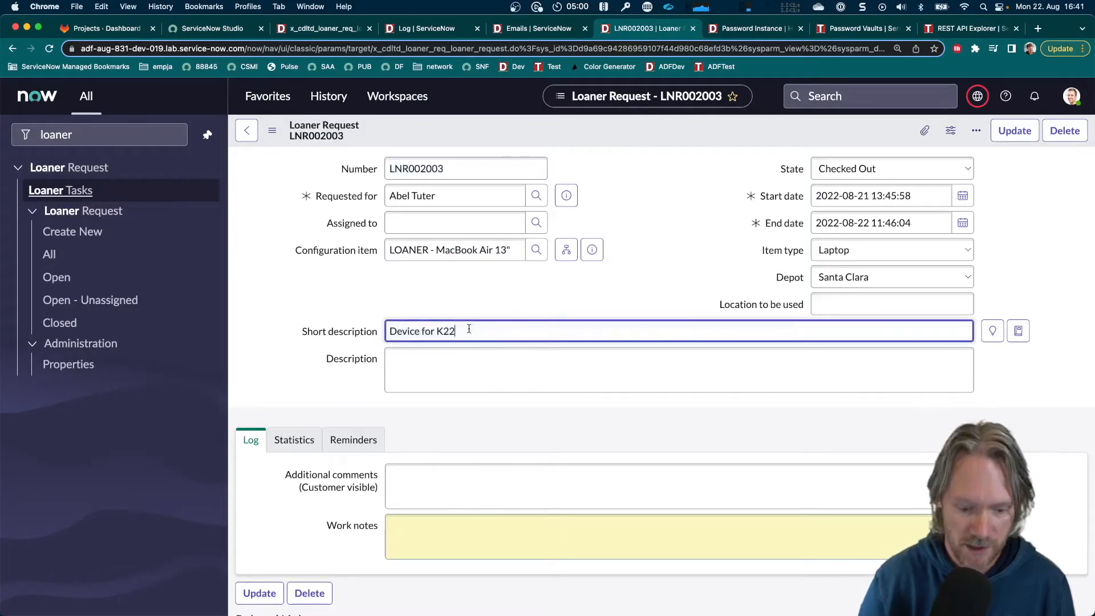
key("BackSpace")
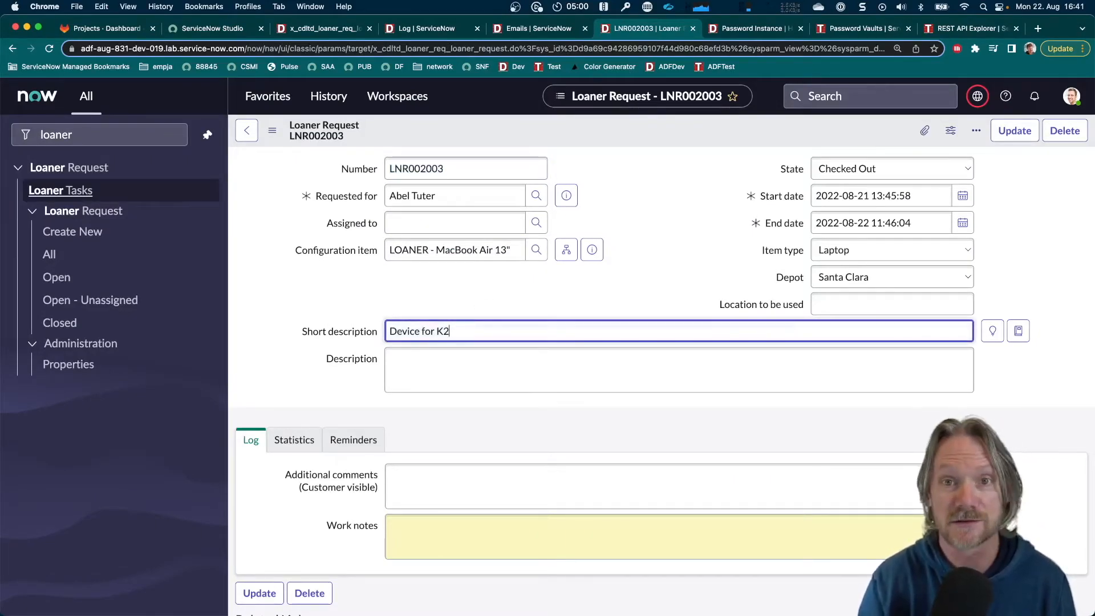
type("3")
right_click(646, 137)
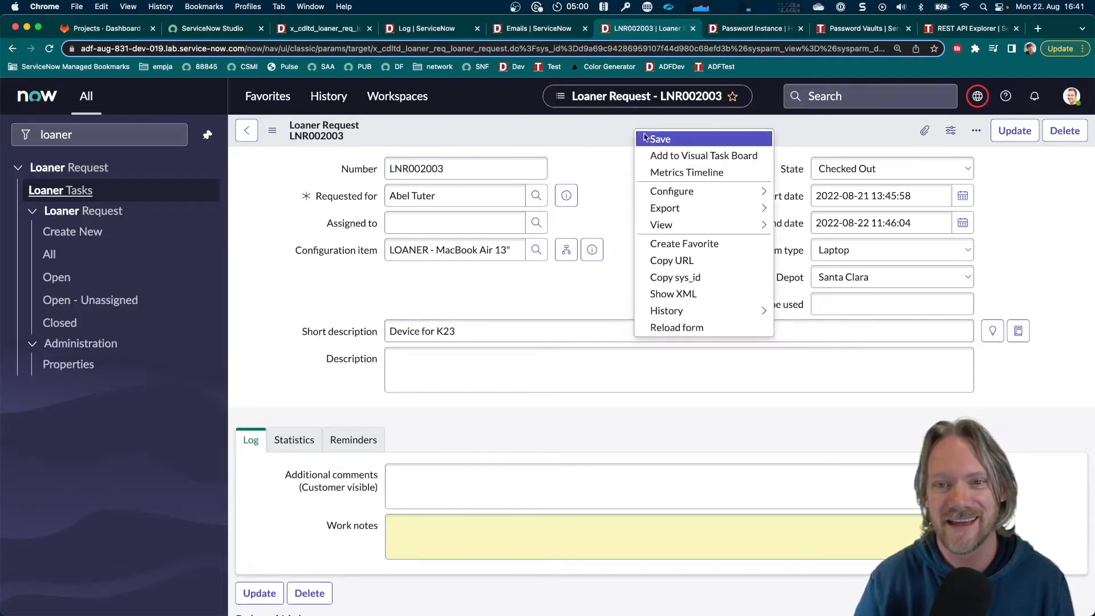
left_click(644, 141)
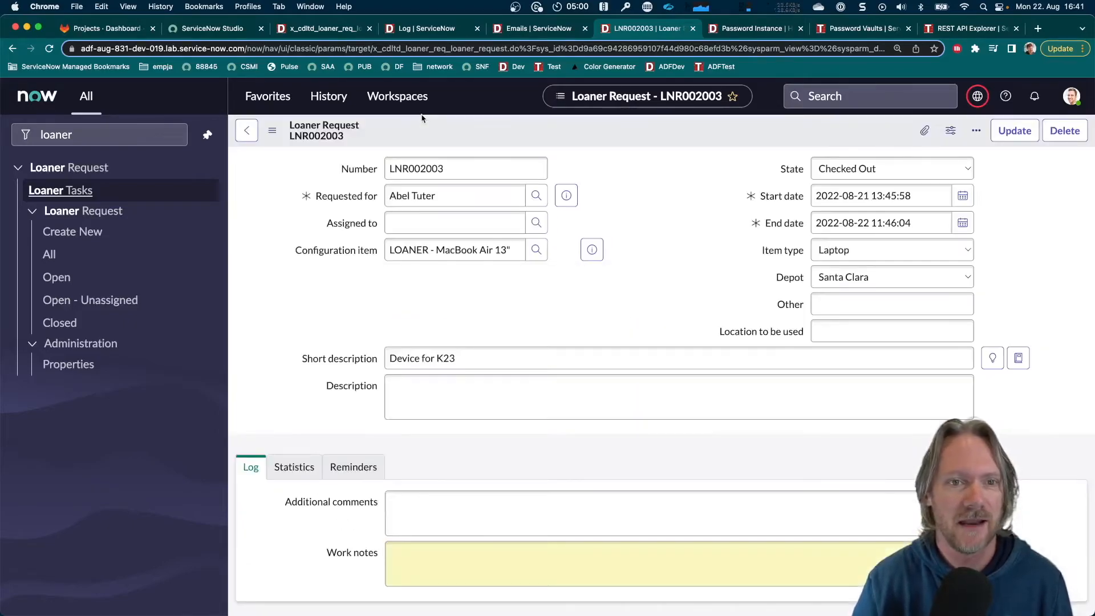
Refresh the system log for entries created in the last minute and examine the message logged by the business rule
left_click(425, 32)
left_click(353, 158)
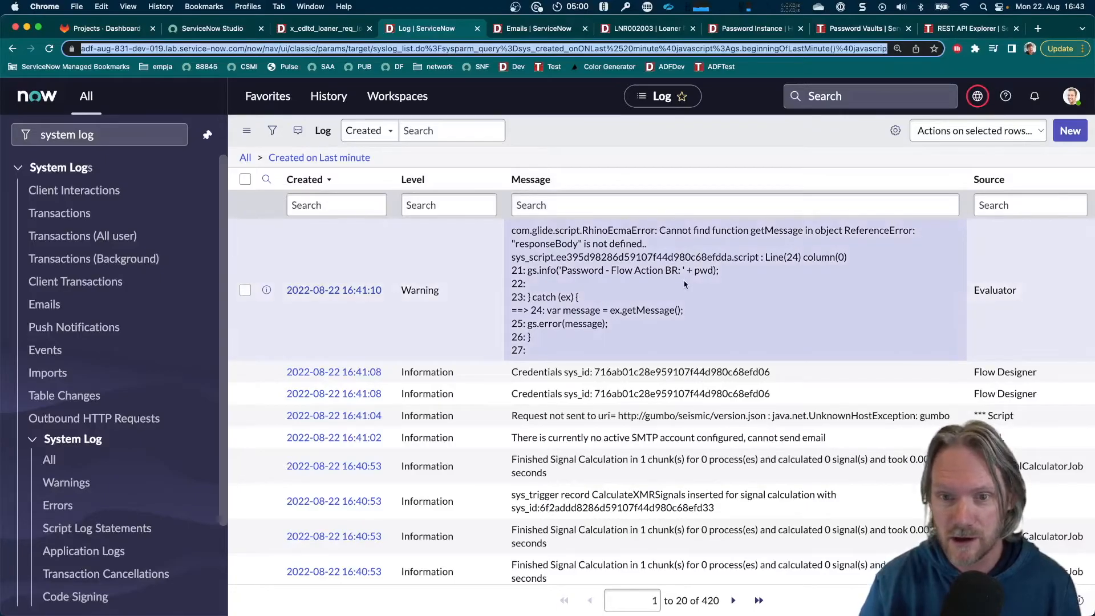
left_click(649, 258)
left_click_drag(515, 244, 642, 244)
left_click(662, 251)
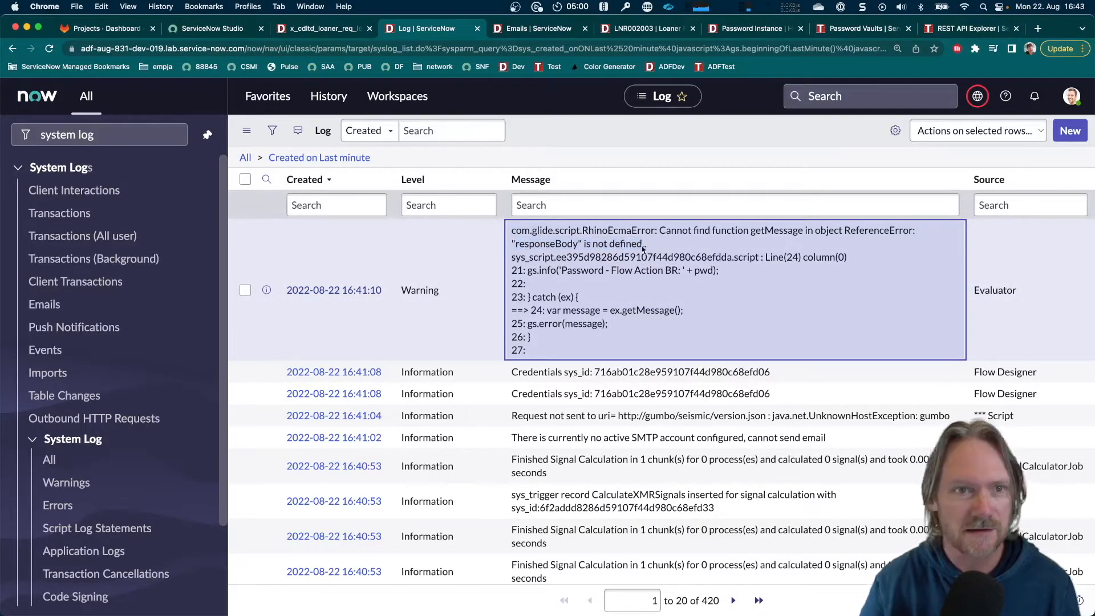
Return to Studio, correct responseBody to responsebody in the script's pwd assignment and save the business rule
left_click(223, 30)
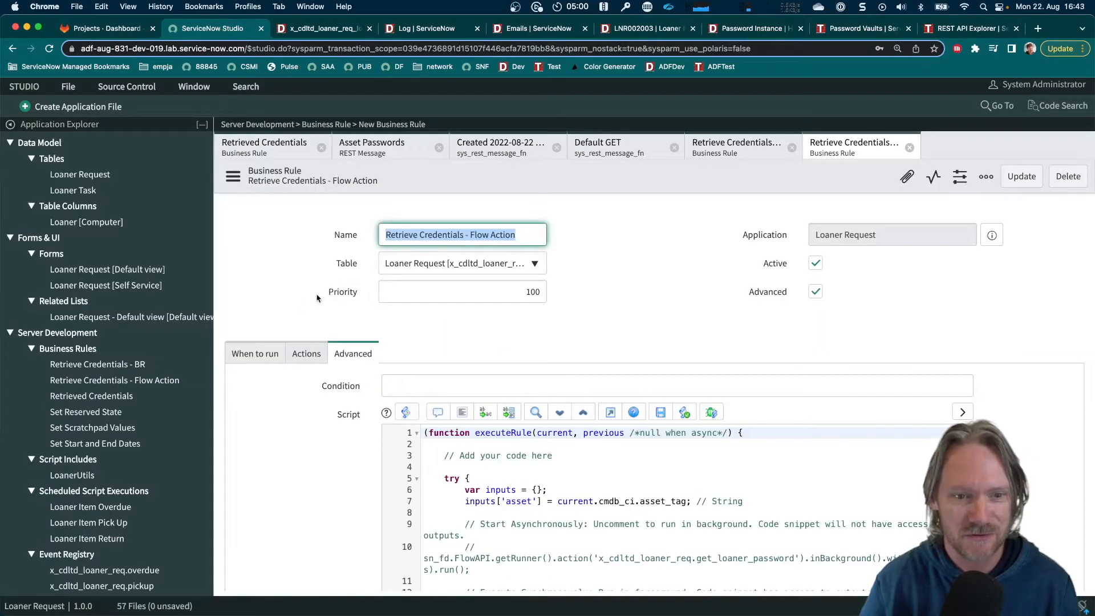
scroll(280, 306, "down", 5)
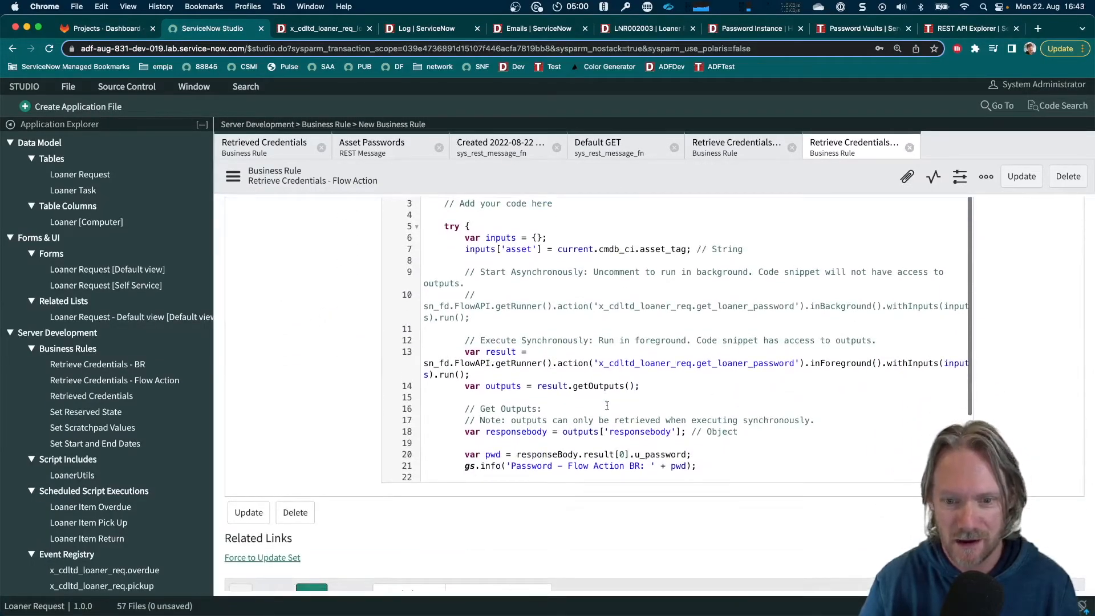
left_click(607, 408)
scroll(607, 406, "down", 3)
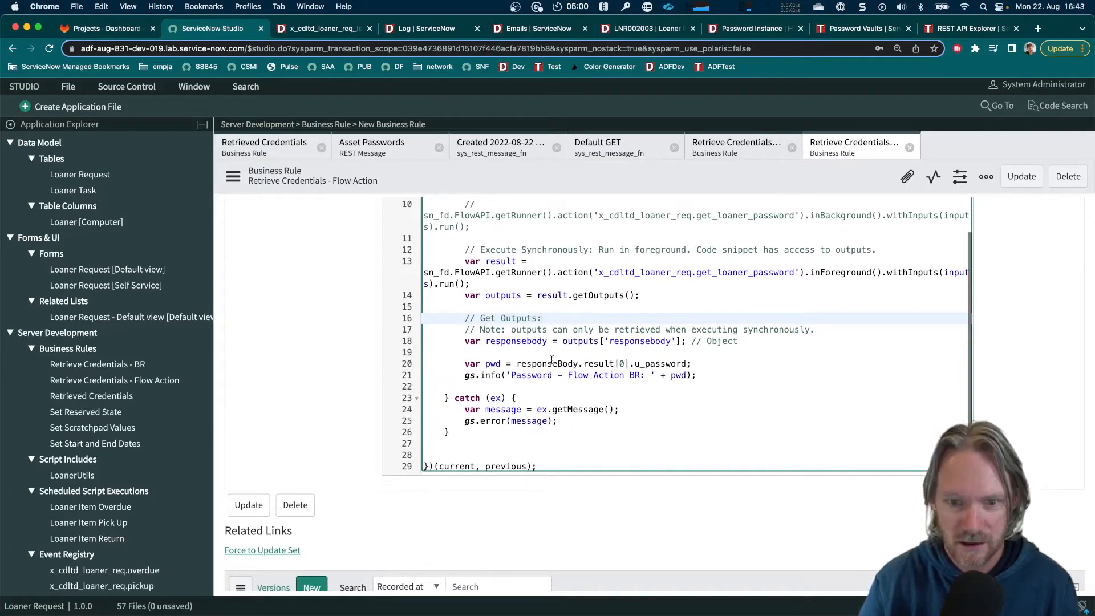
double_click(509, 341)
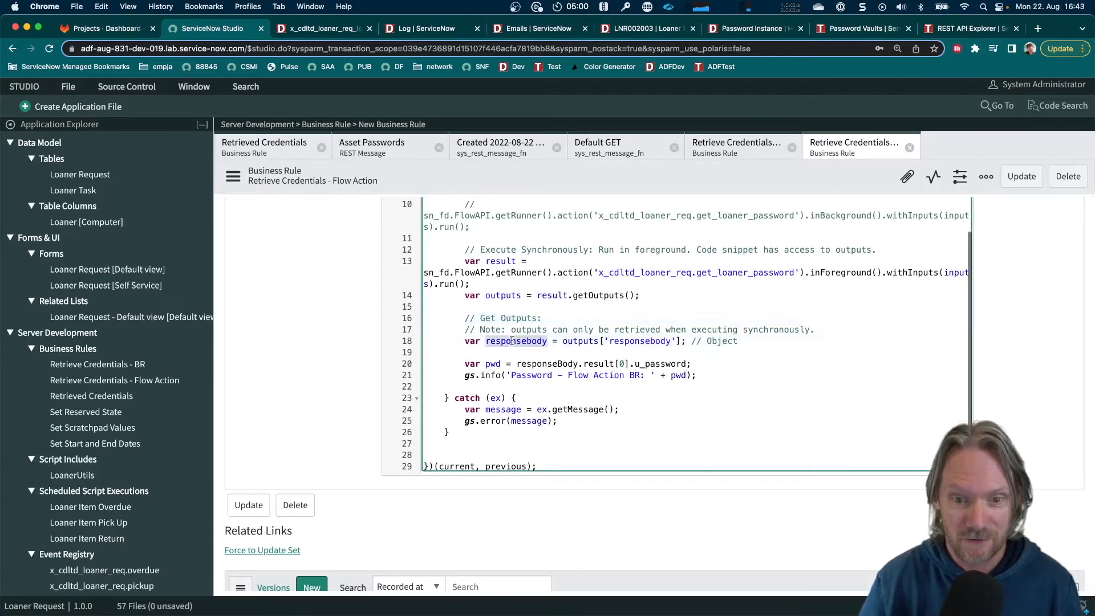
left_click(562, 363)
key("BackSpace")
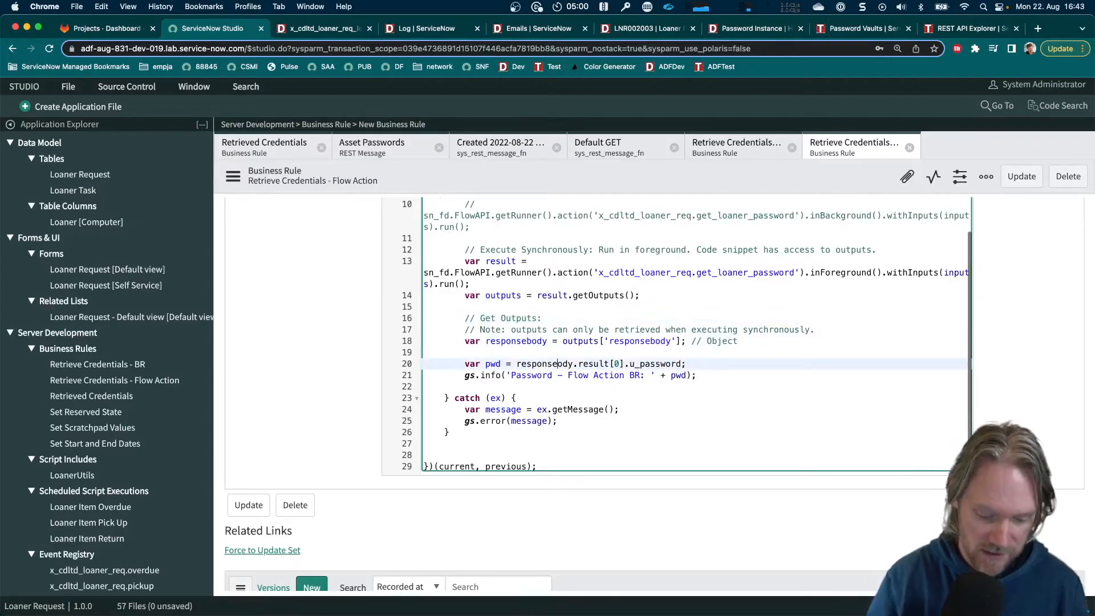
type("b")
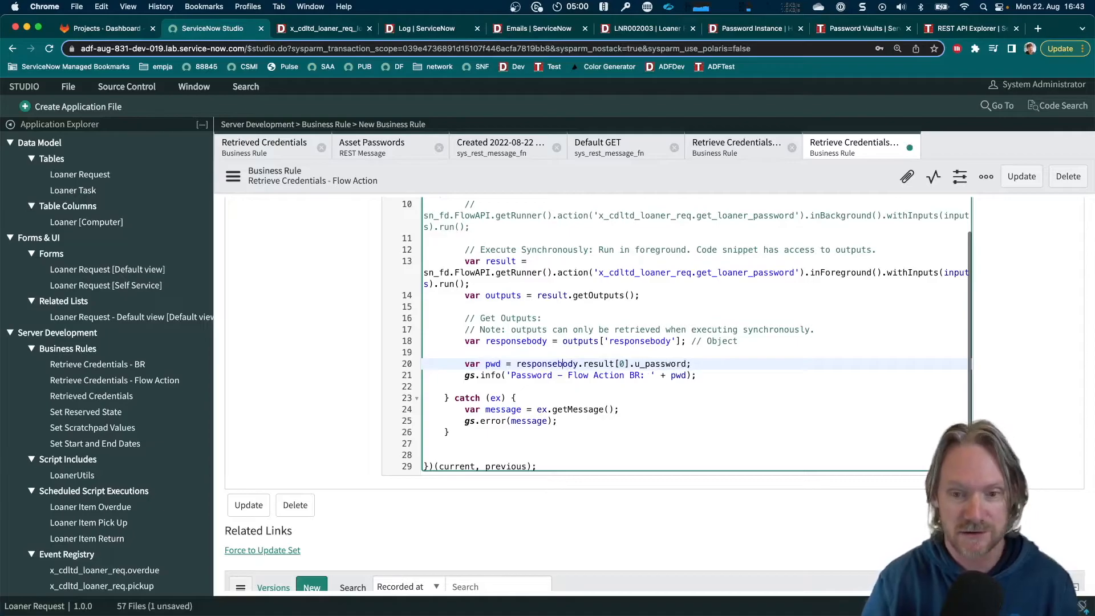
right_click(650, 184)
left_click(667, 190)
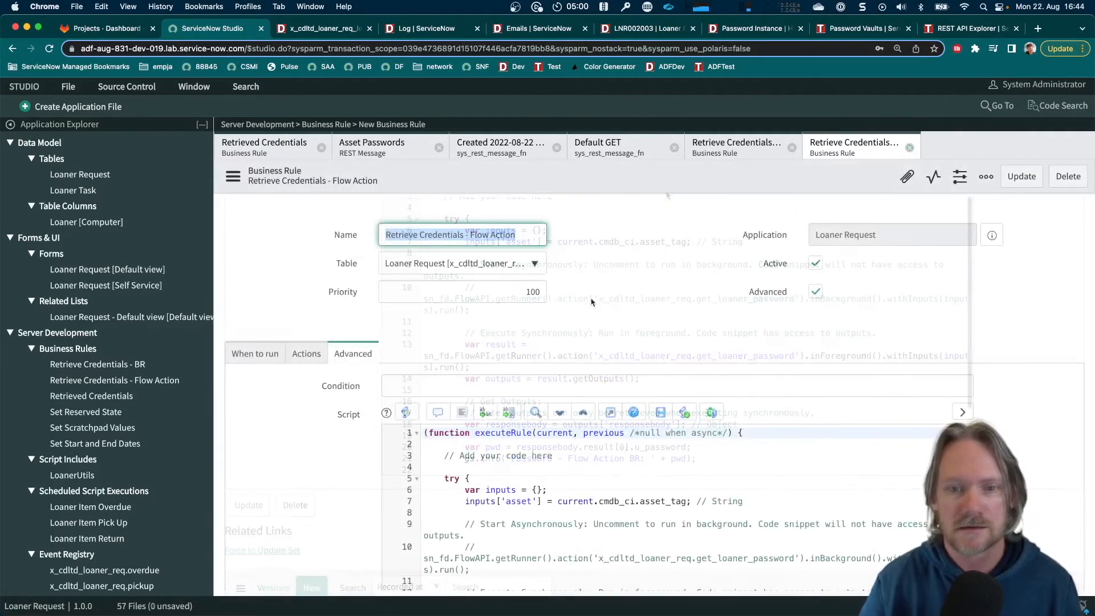
Return to the open Loaner Request record, change its short description to "Device for K23" and save it
left_click(645, 29)
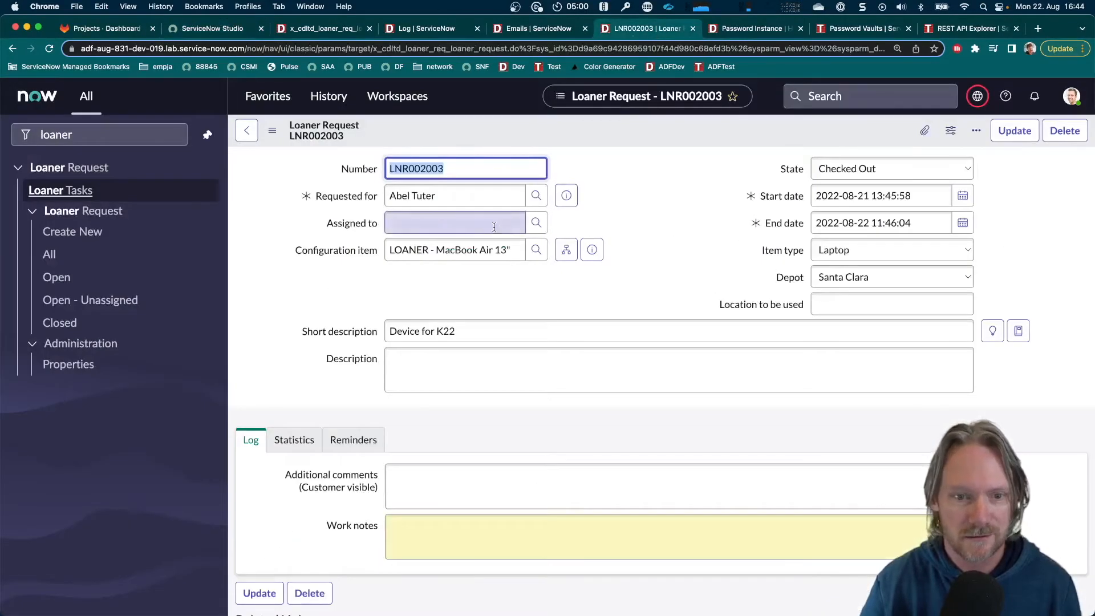
left_click(476, 330)
key("BackSpace")
type("3")
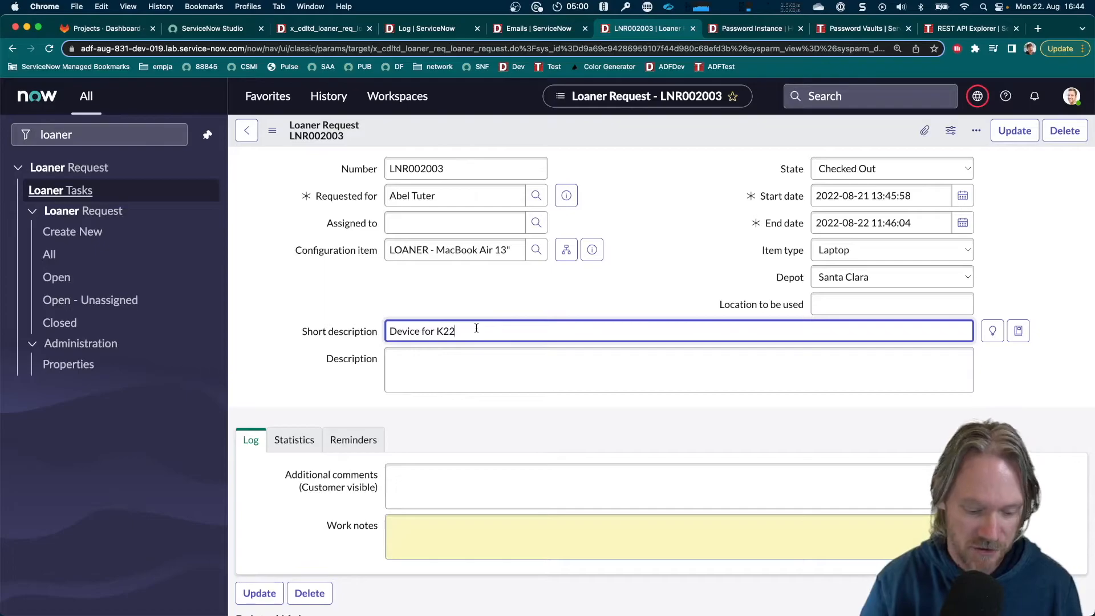
right_click(542, 133)
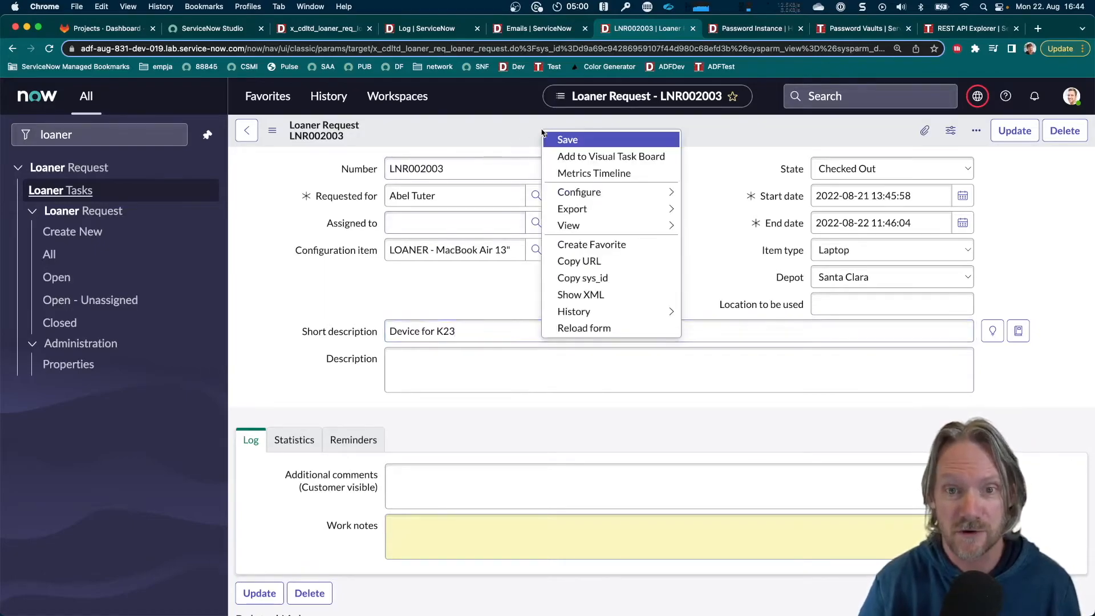
left_click(558, 141)
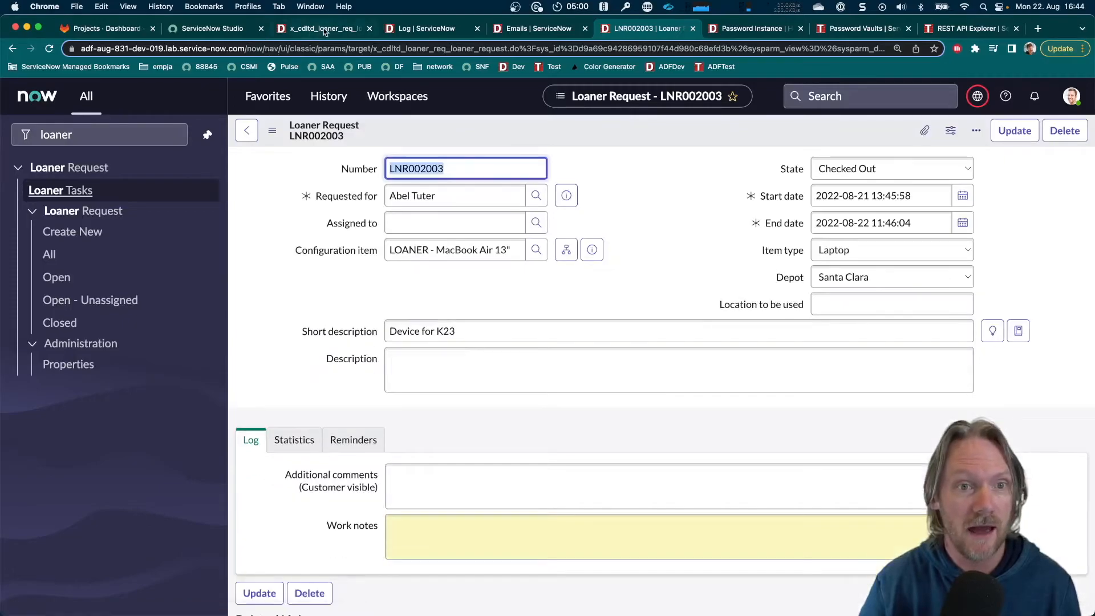
Reload the system log entries created in the last minute and examine the Flow Action business rule's password message
left_click(311, 32)
left_click(431, 29)
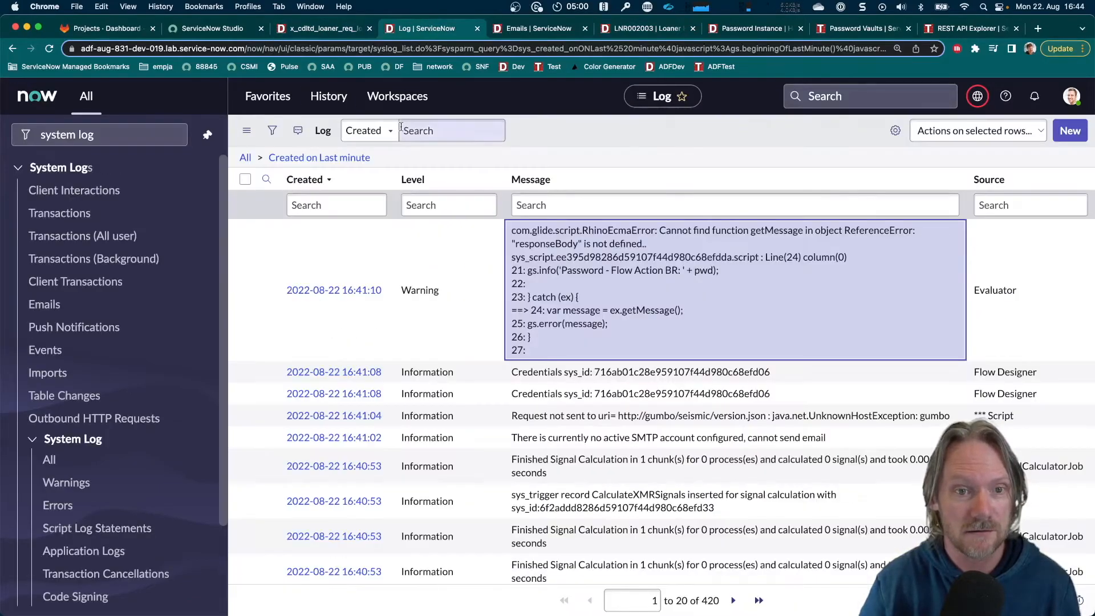
left_click(340, 161)
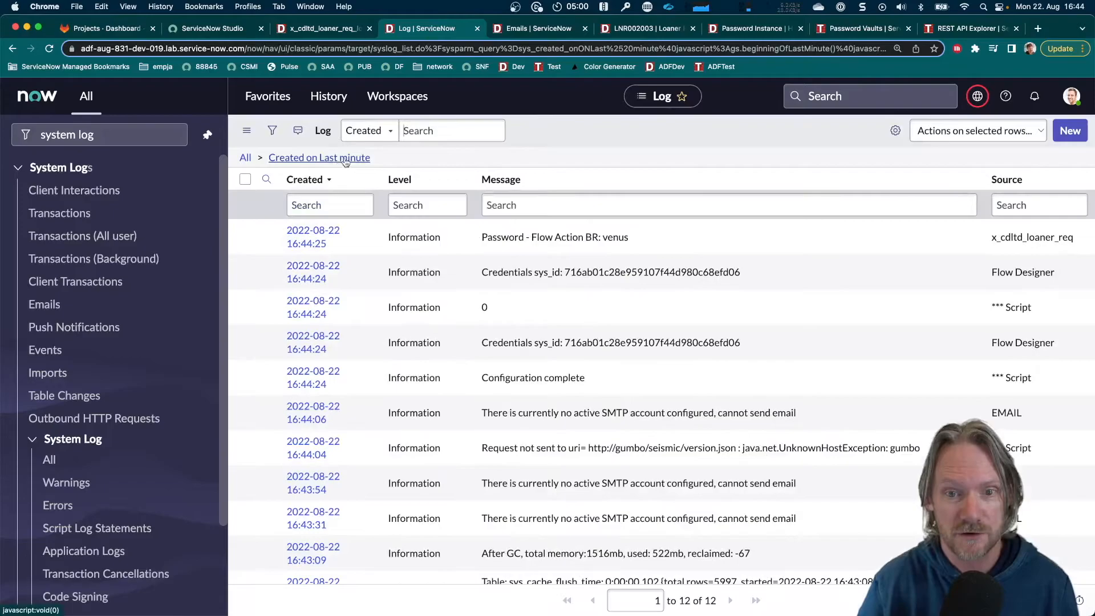
left_click_drag(483, 235, 632, 240)
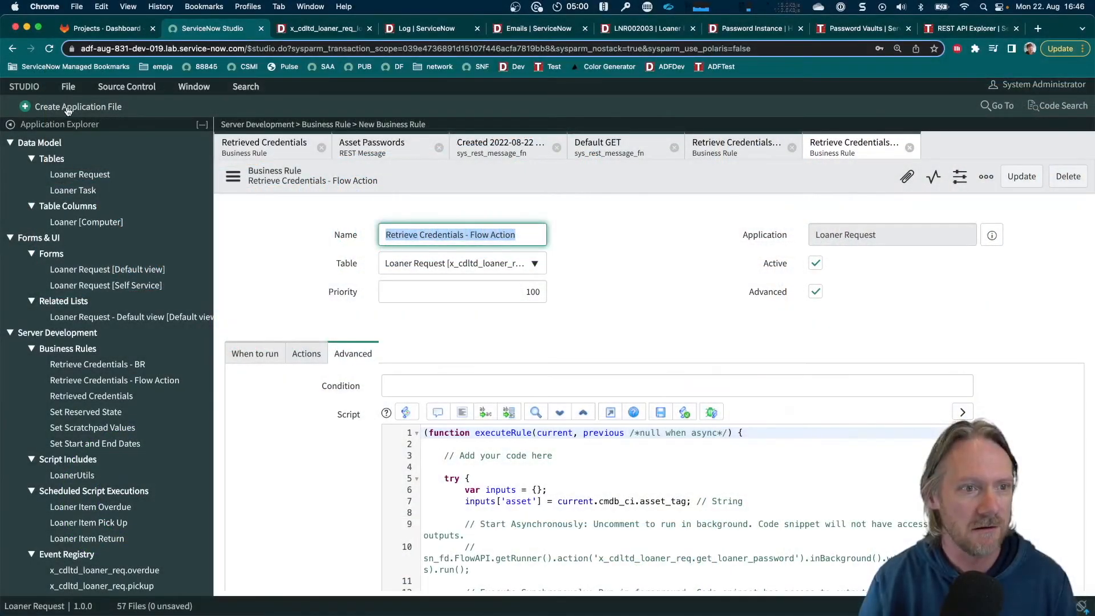
From Studio, create a new Flow application file named "Loaner Pick Up Notification" in the Loaner Request application
left_click(67, 111)
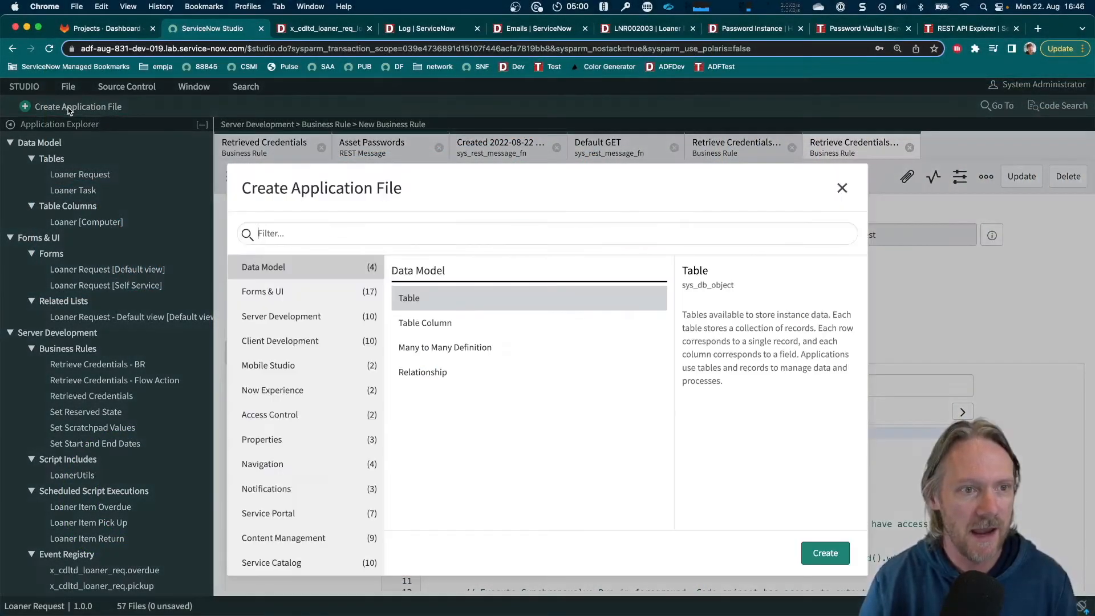
type("flow")
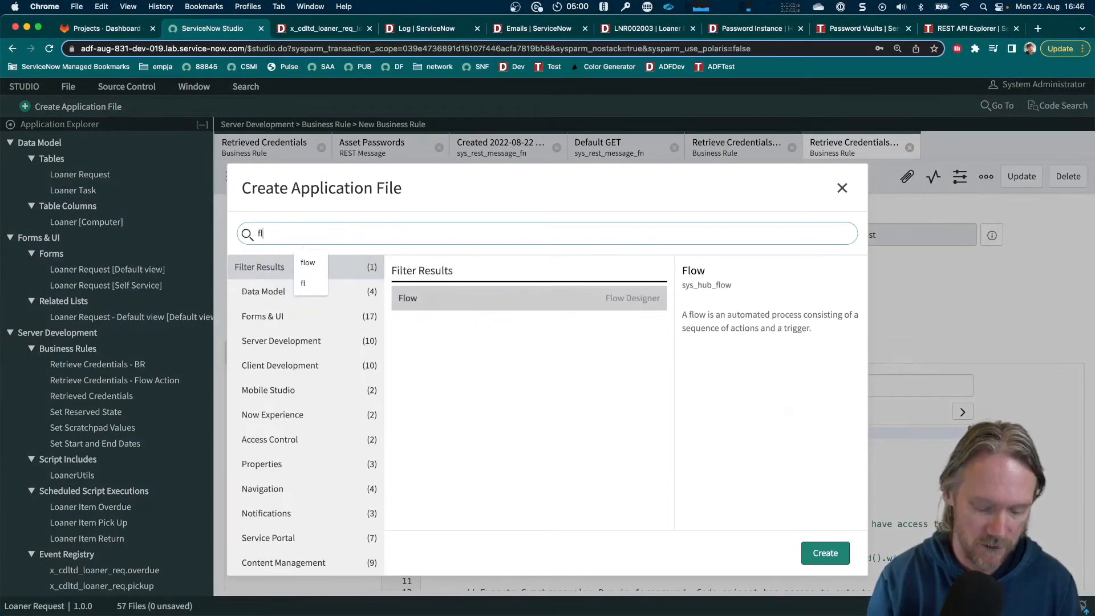
double_click(428, 299)
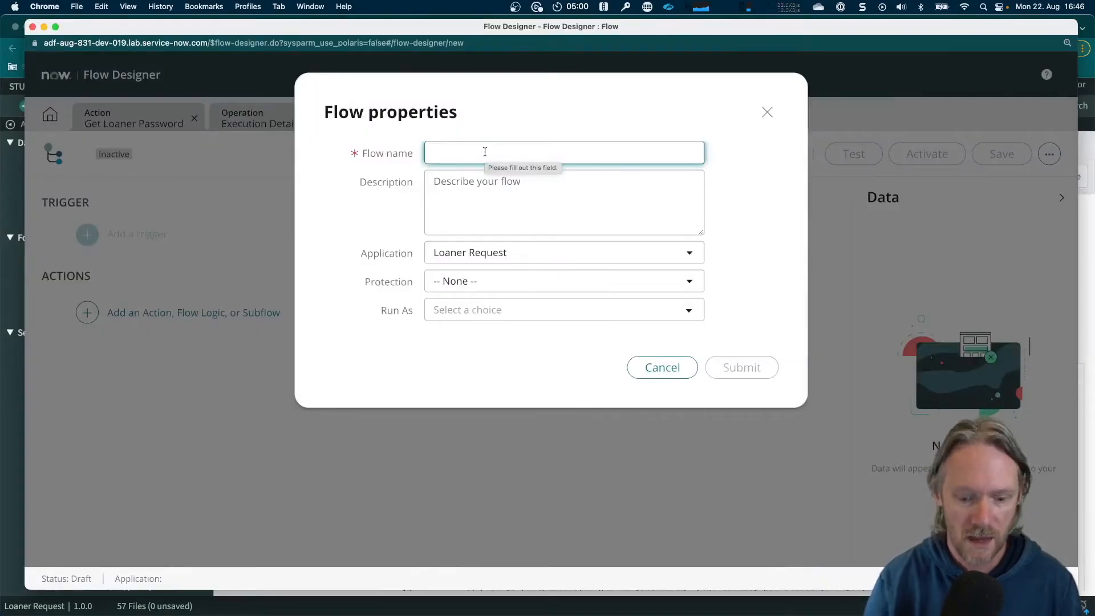
type("Loaner ")
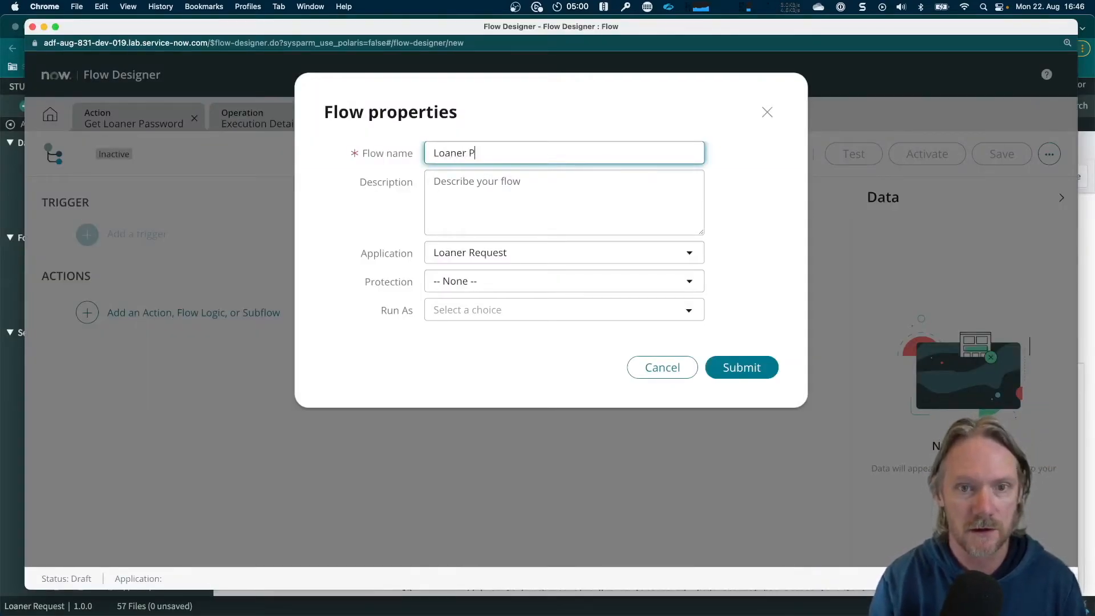
type("Pick ")
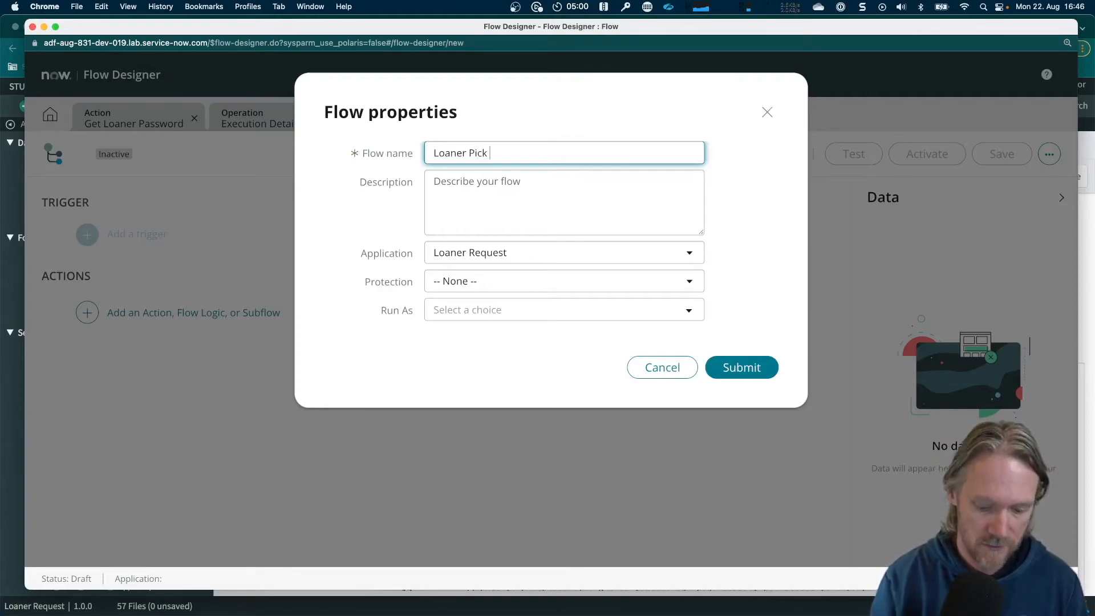
type("Up Notification")
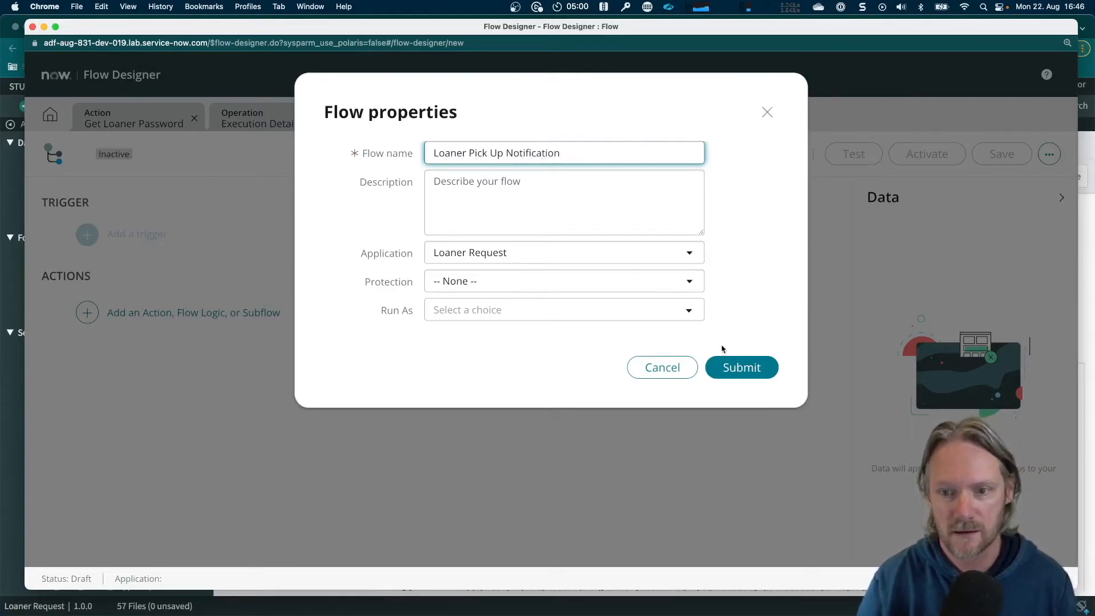
left_click(730, 365)
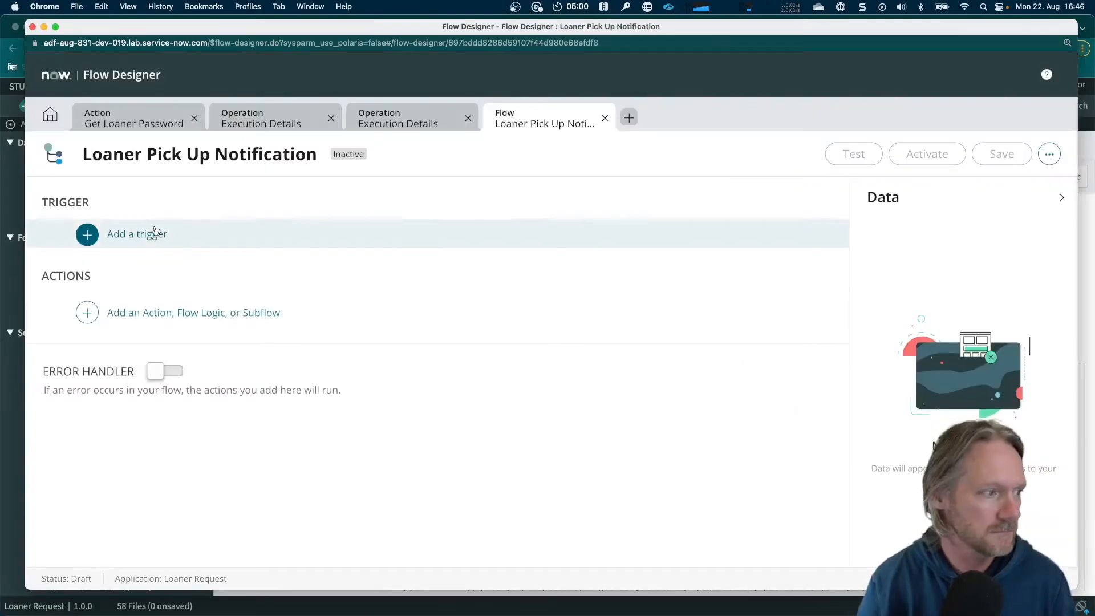
Add a record Updated trigger to the flow for the Loaner Request table
left_click(134, 236)
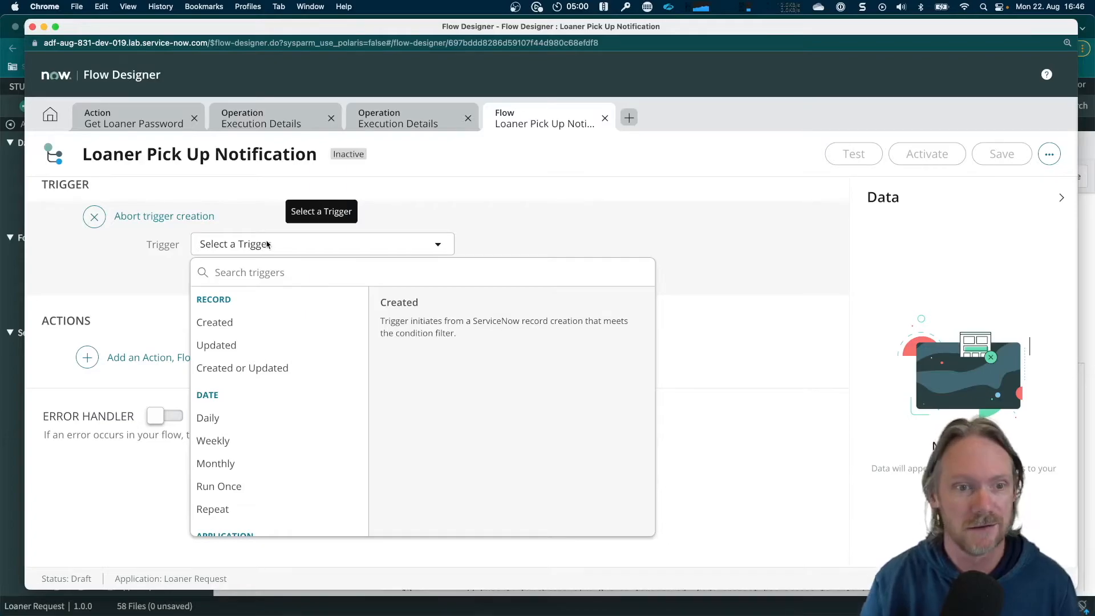
left_click(232, 348)
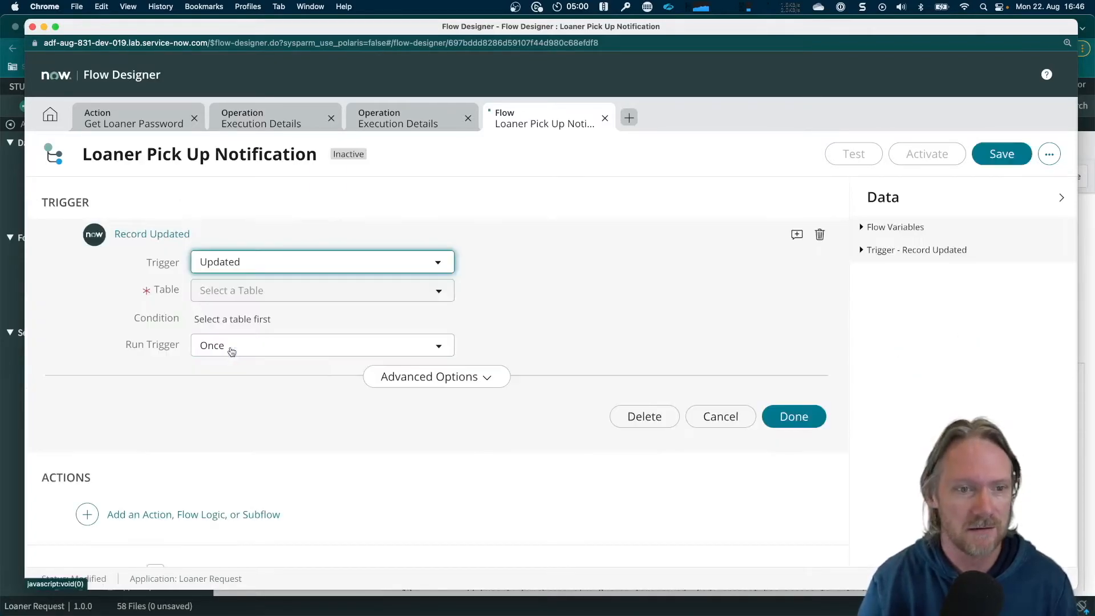
left_click(249, 295)
type("lo")
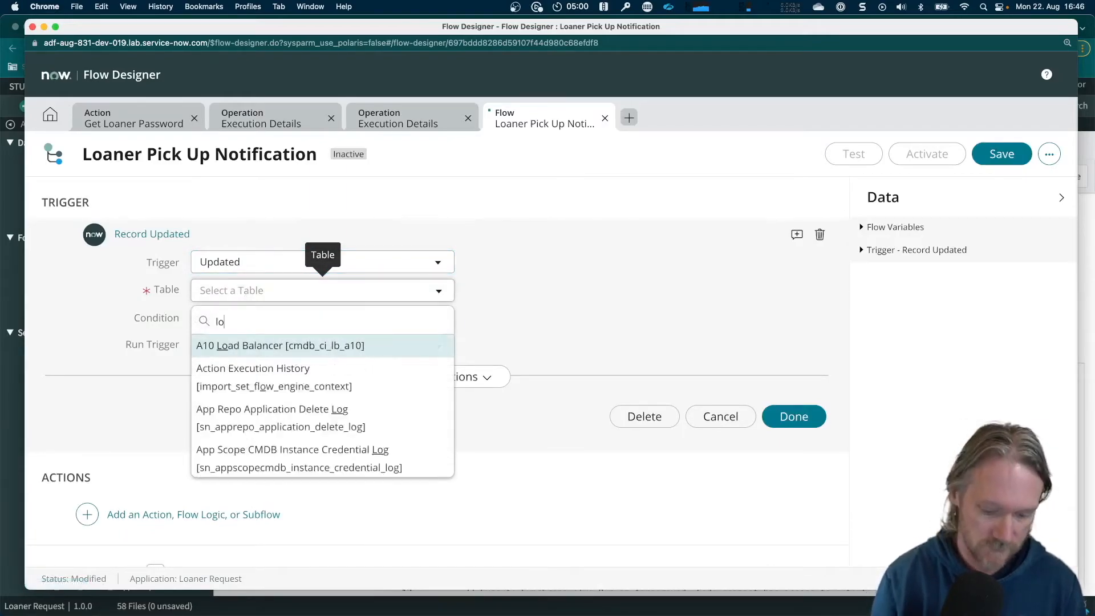
type("aner re")
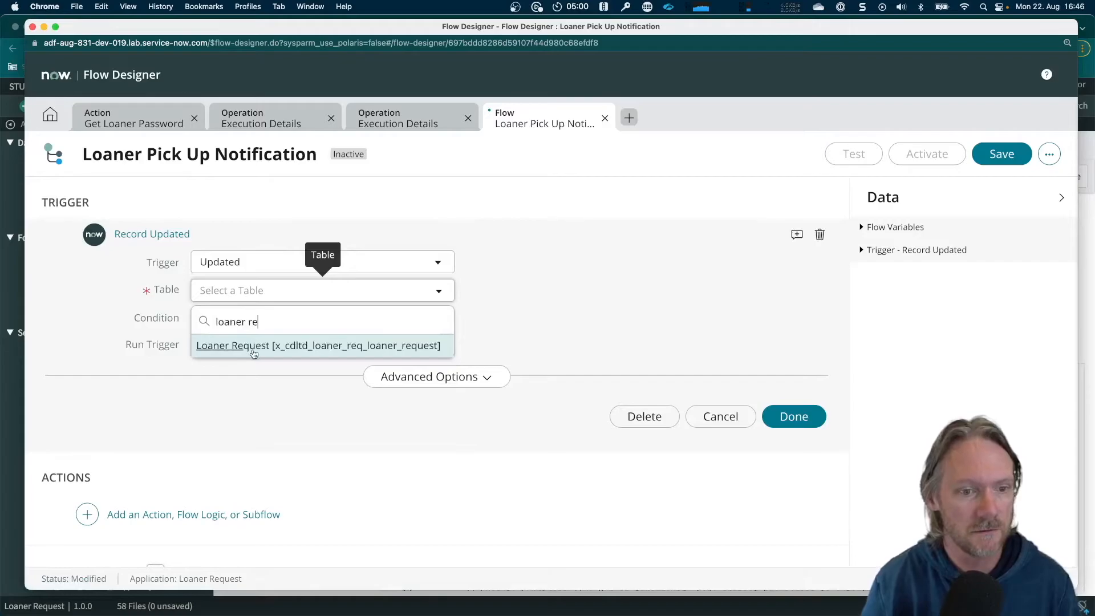
left_click(253, 352)
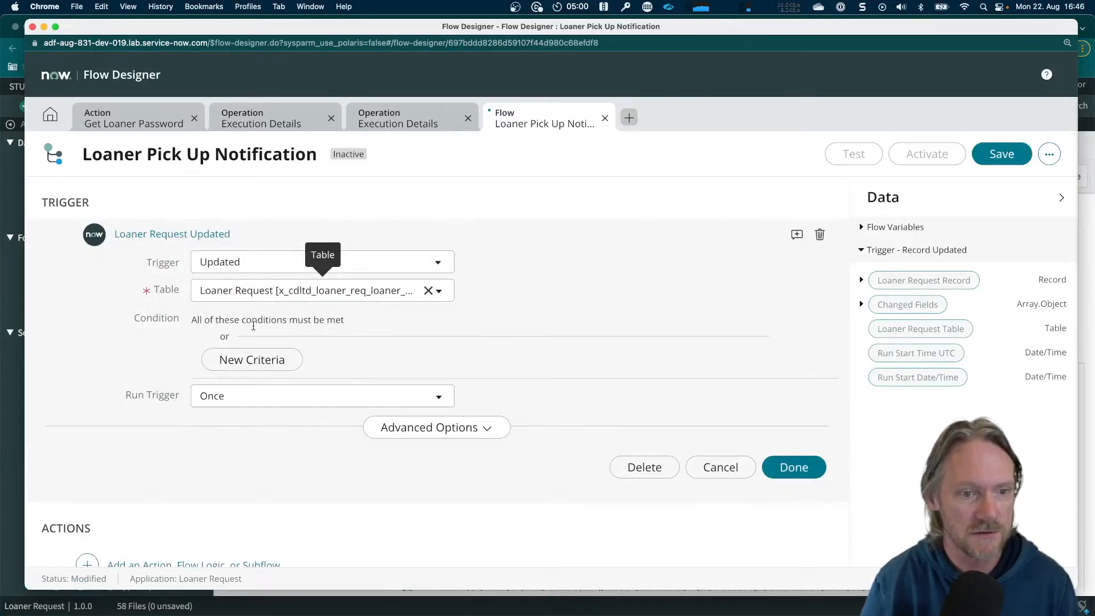
Add a trigger condition requiring that State changes to Ready for Pickup
left_click(276, 342)
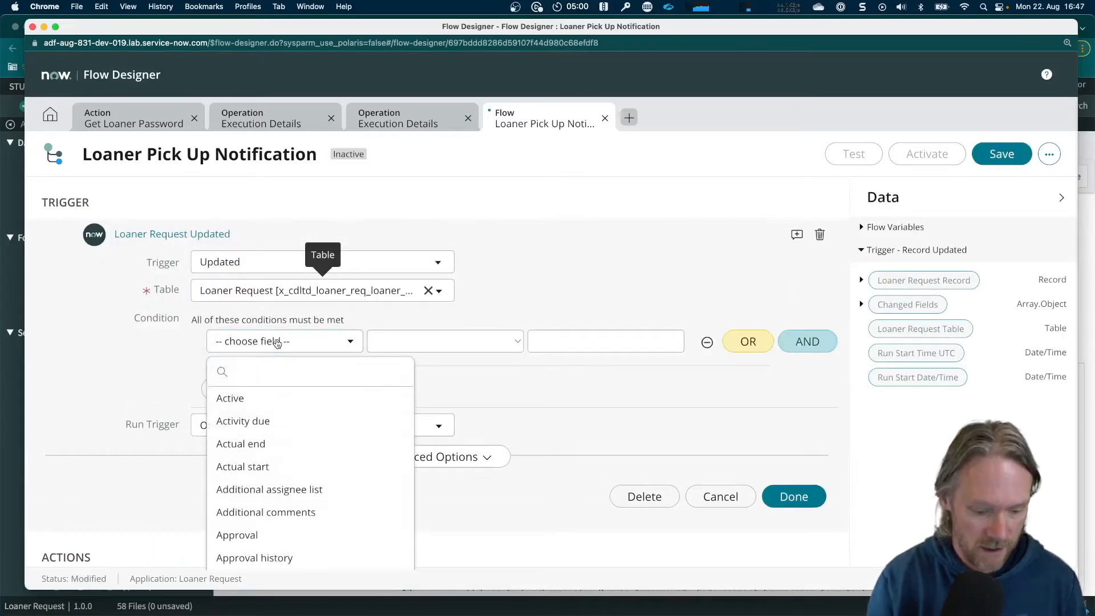
type("state")
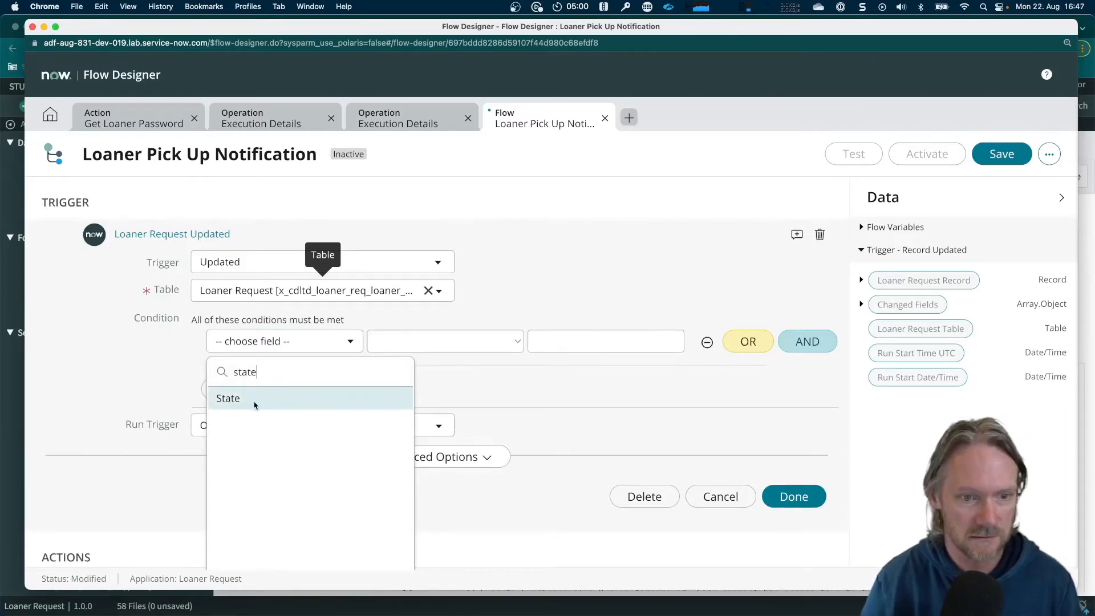
left_click(255, 405)
left_click(412, 345)
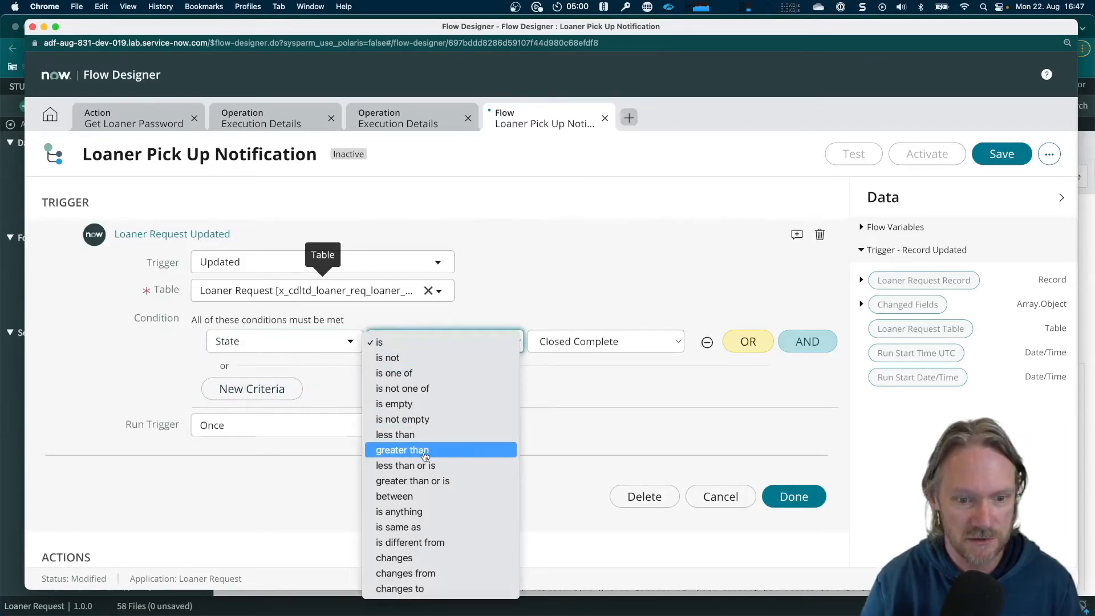
left_click(438, 589)
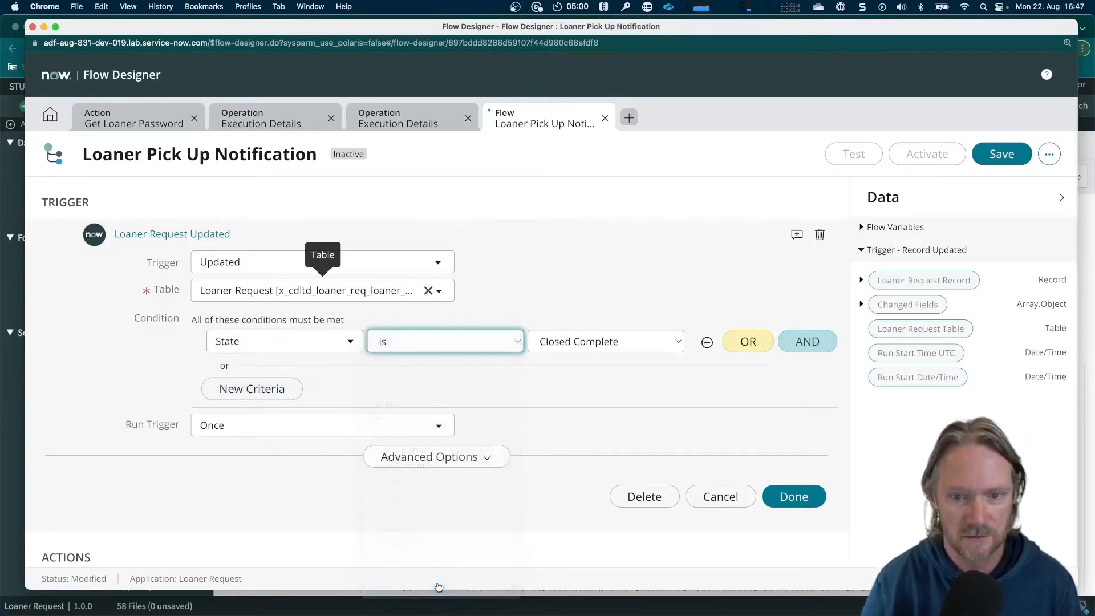
left_click(587, 338)
left_click(580, 405)
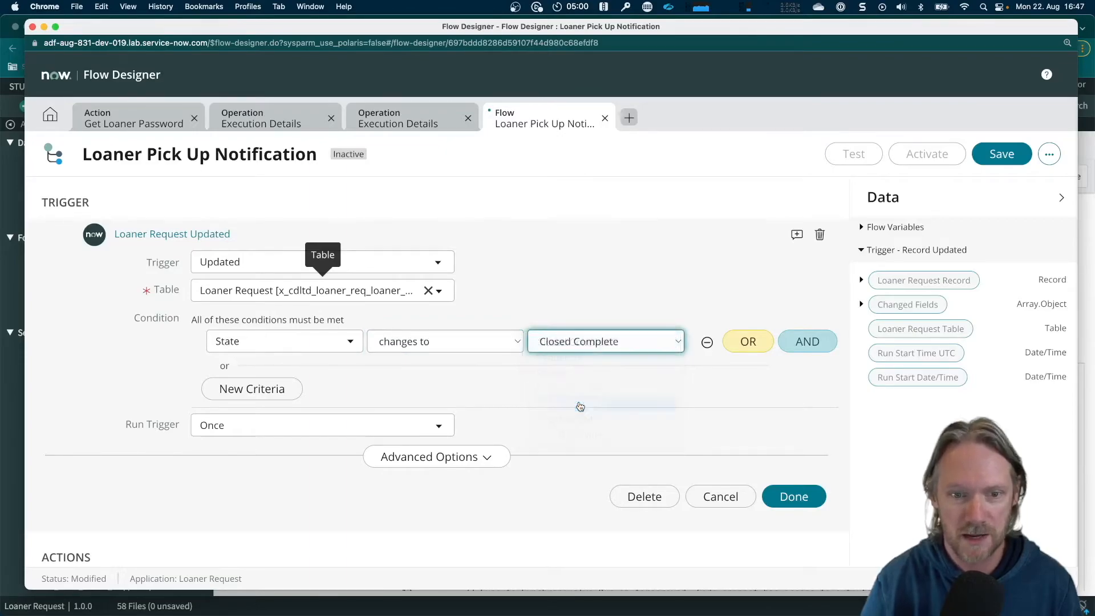
Add an AND condition that Configuration item is not empty and finish the trigger
left_click(805, 342)
left_click(335, 376)
type("config")
key("Down")
key("Return")
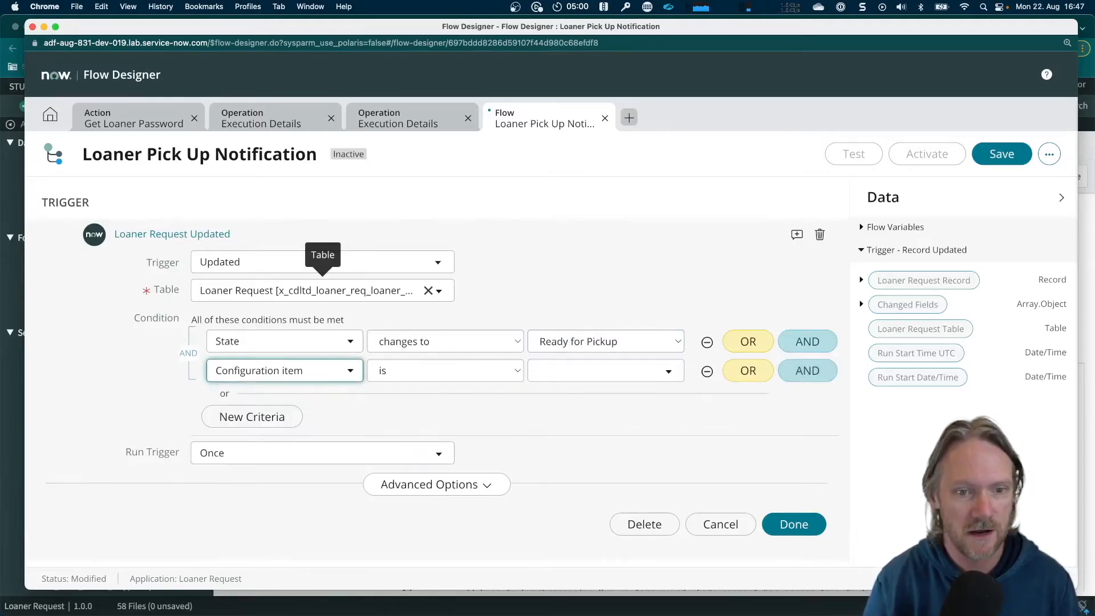
left_click(443, 377)
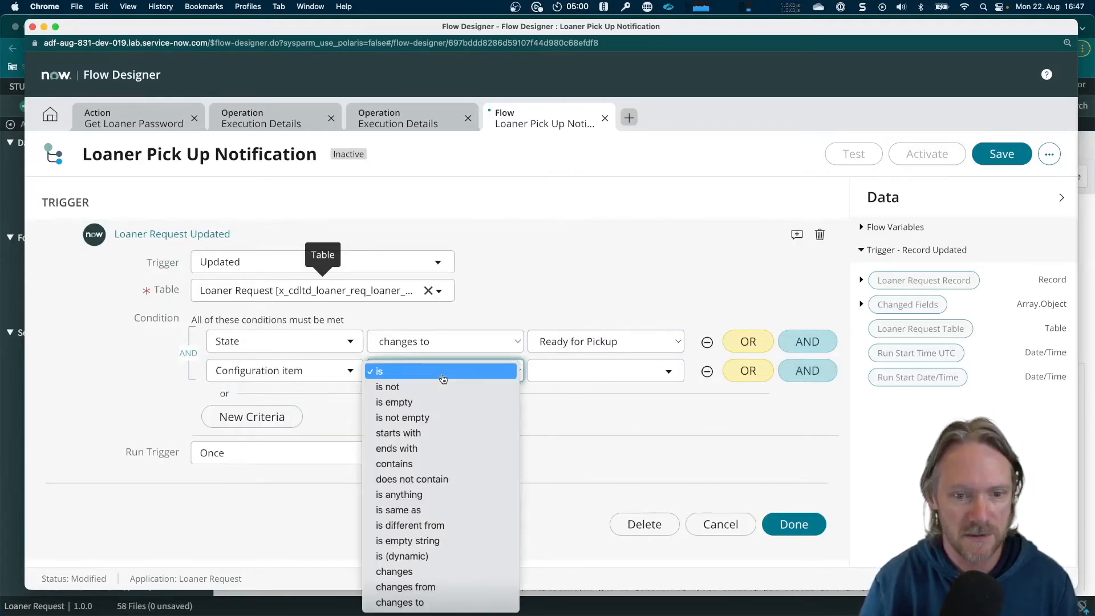
left_click(437, 418)
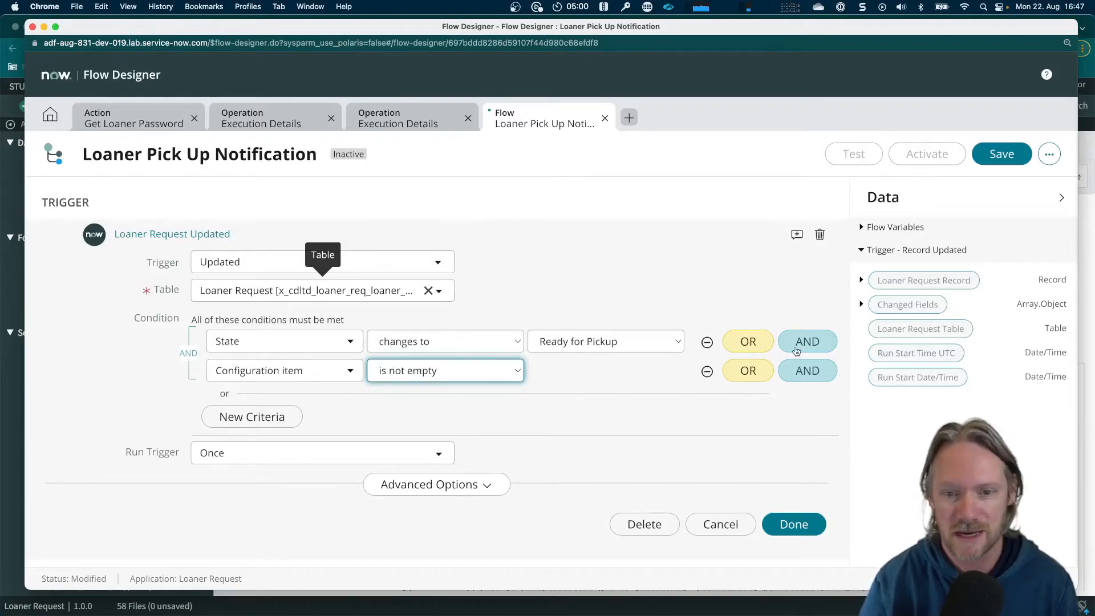
left_click(799, 526)
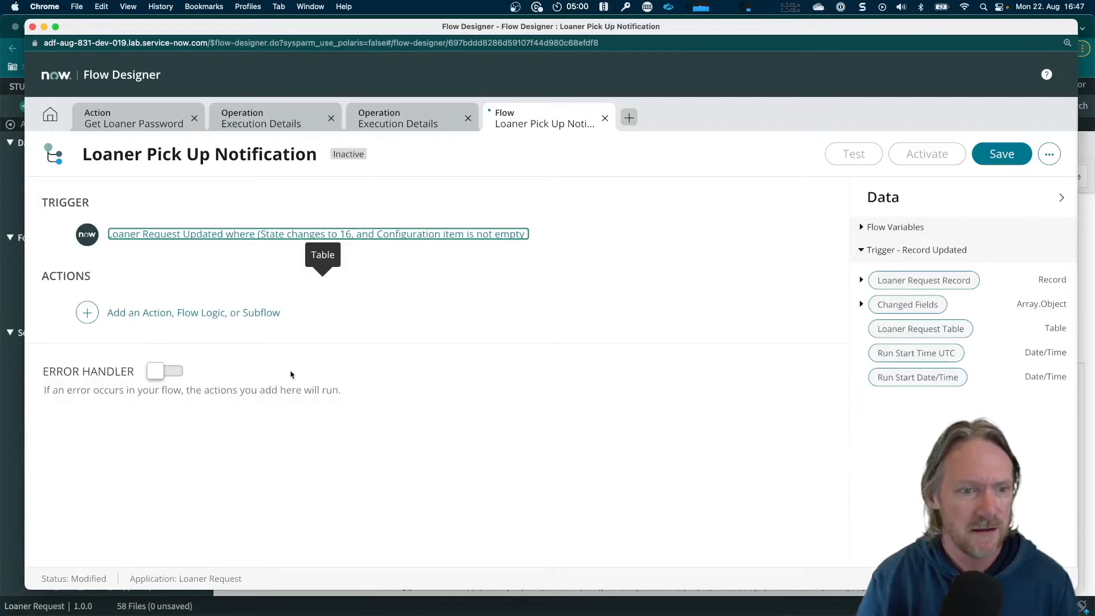
Add Try flow logic with its error branch as the flow's first step
left_click(143, 318)
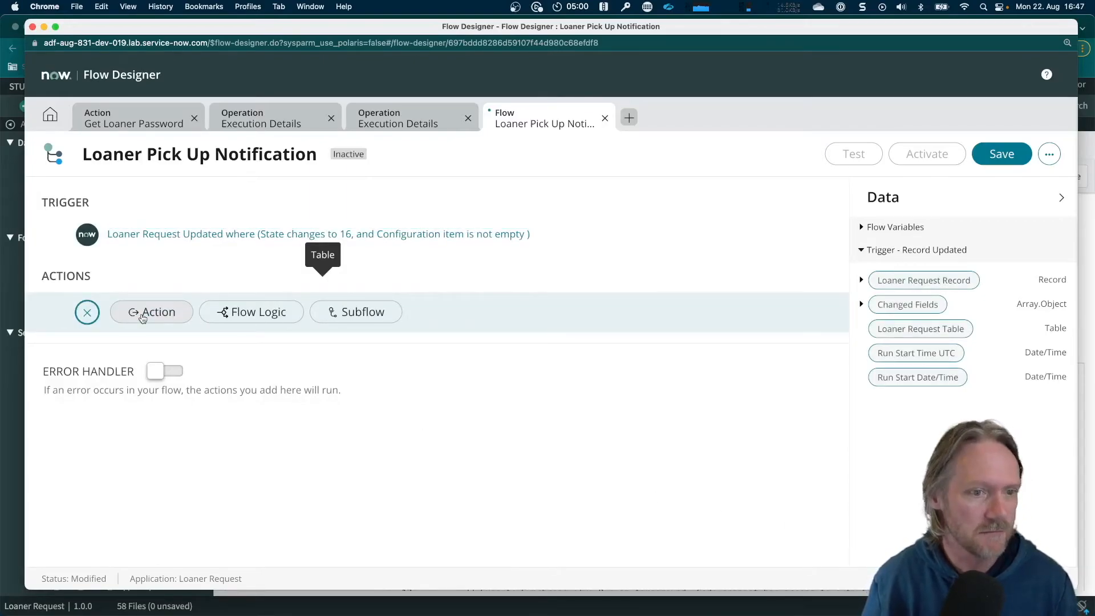
left_click(233, 313)
scroll(279, 422, "down", 5)
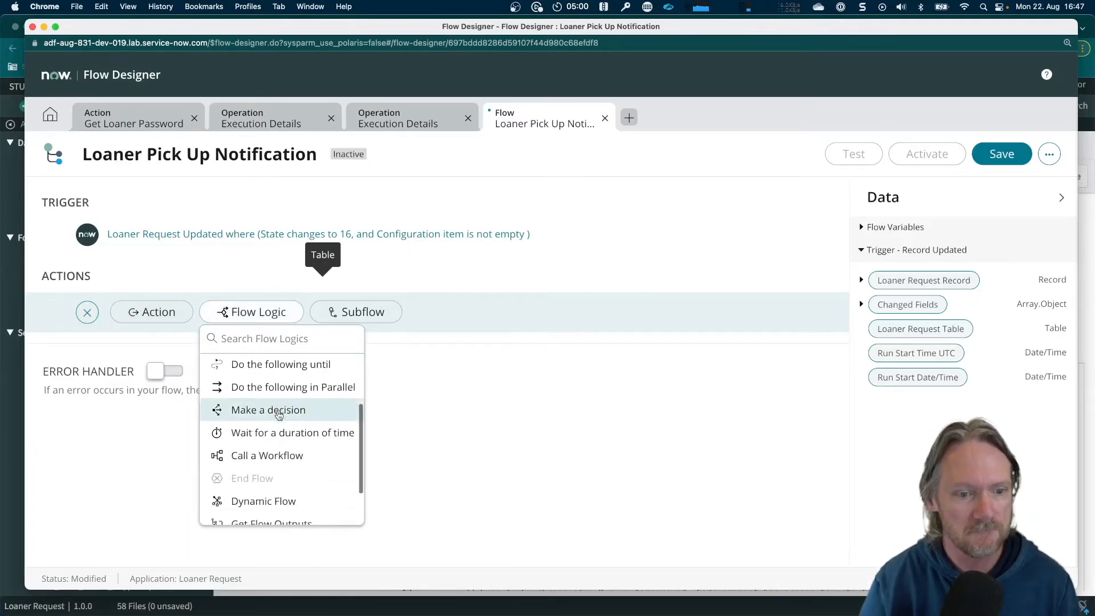
left_click(246, 514)
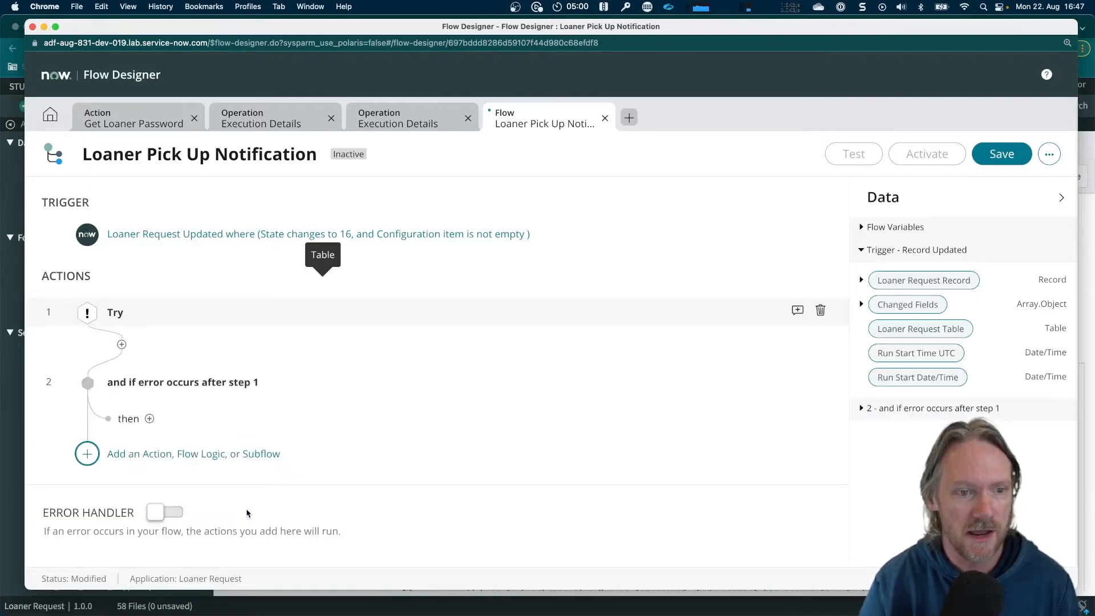
Add the Loaner Request application's Get Loaner Password action inside the Try block
left_click(121, 344)
left_click(178, 343)
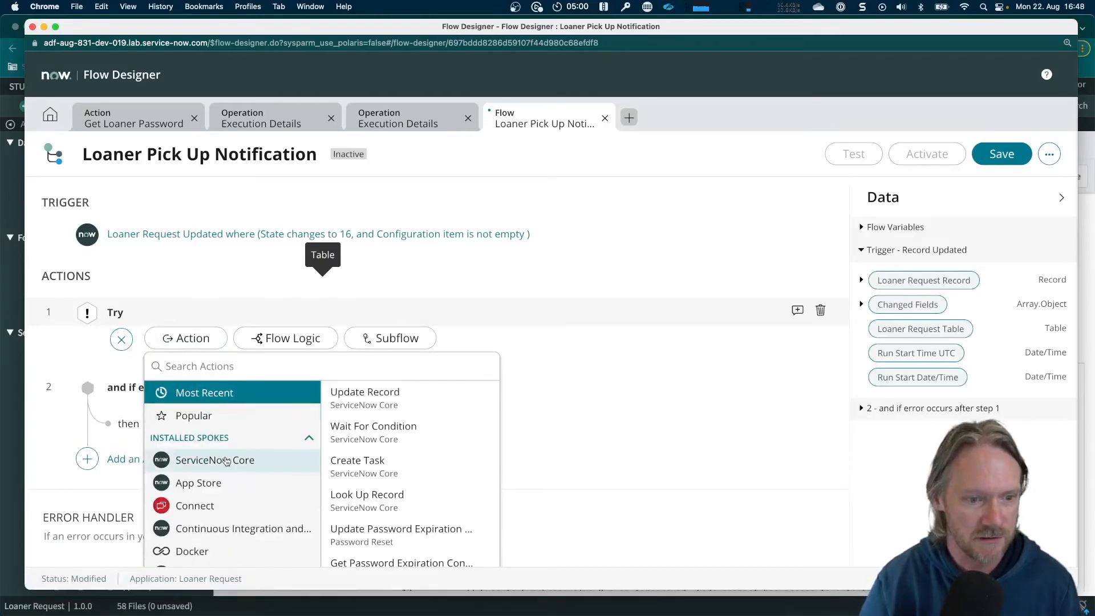
scroll(226, 461, "down", 3)
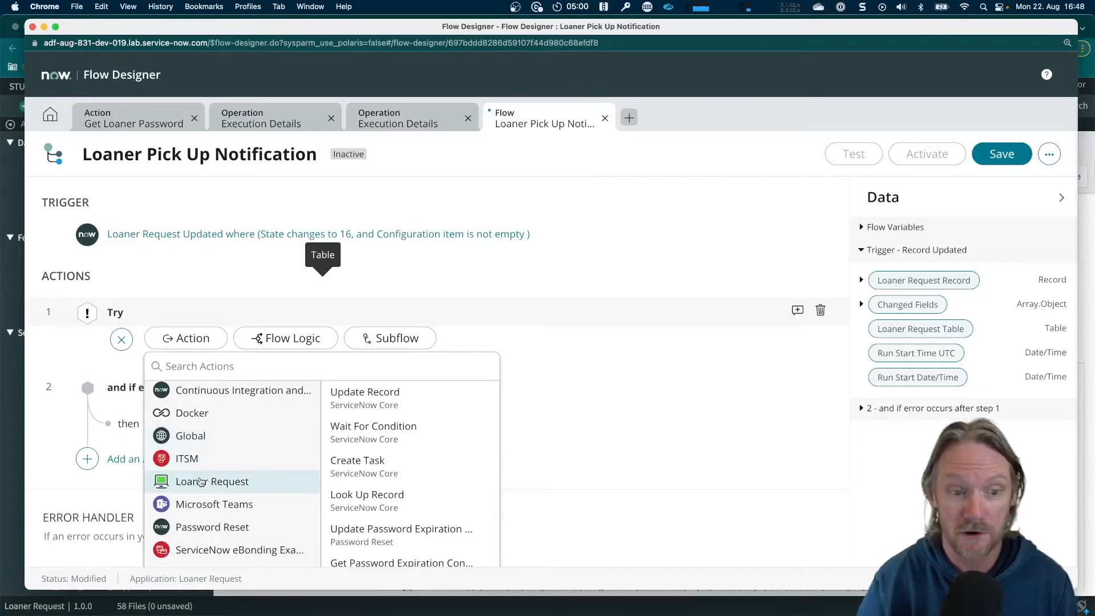
left_click(200, 482)
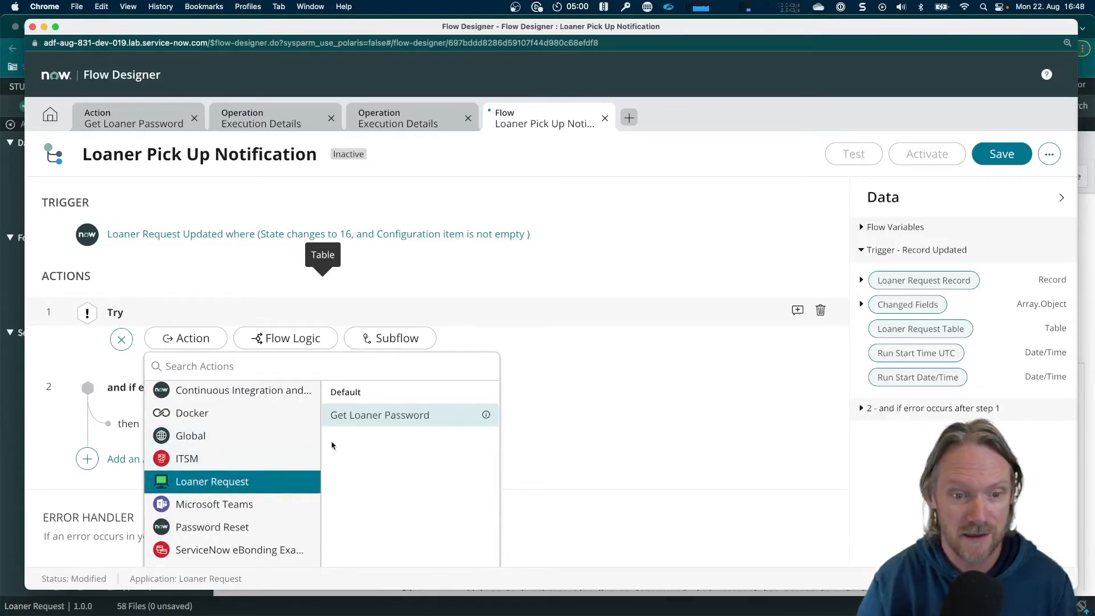
left_click(363, 416)
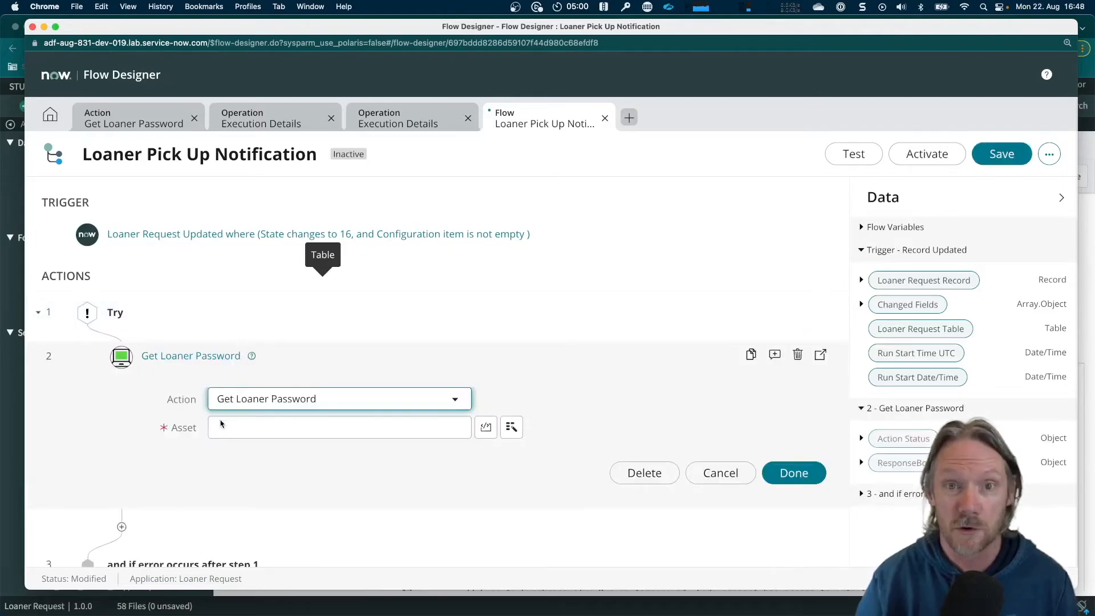
Set the Get Loaner Password action's Asset input to the trigger record's Configuration item Asset tag and finish the action
left_click(269, 428)
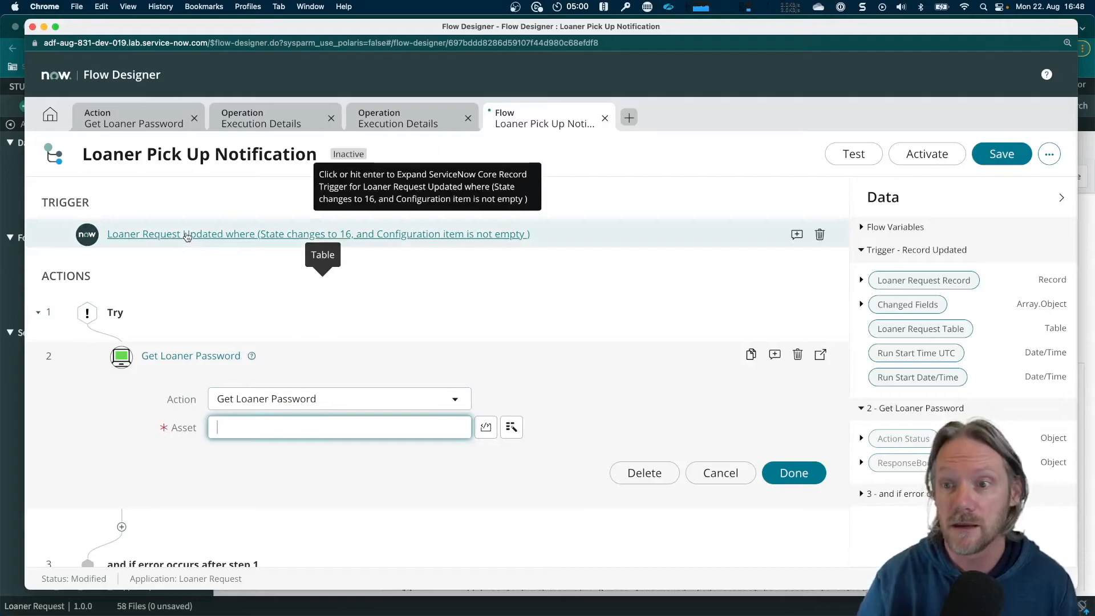
left_click(862, 282)
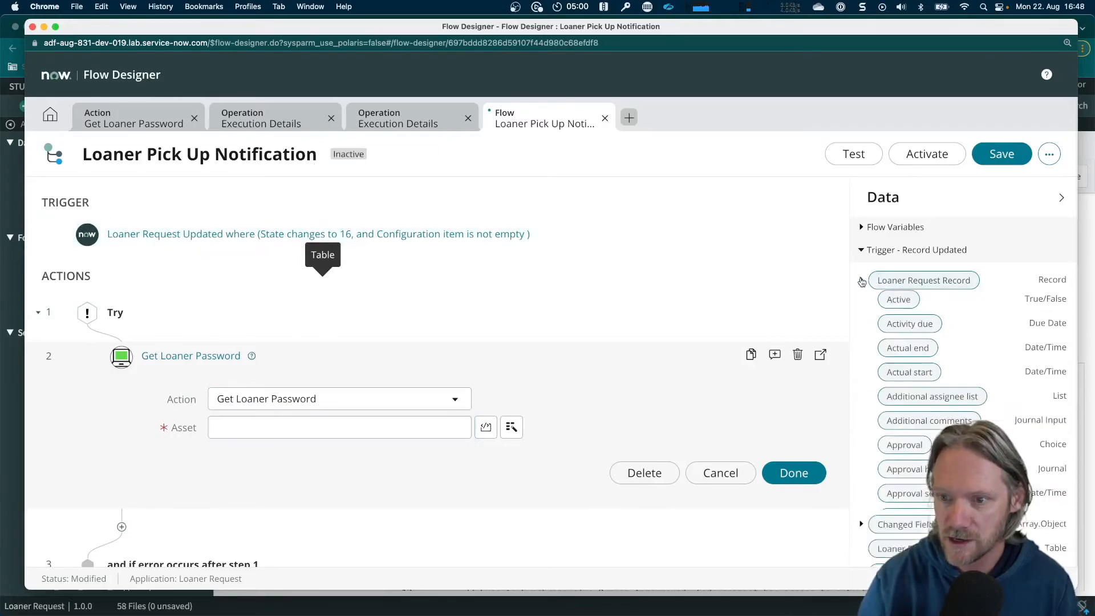
scroll(879, 388, "down", 3)
scroll(878, 387, "down", 5)
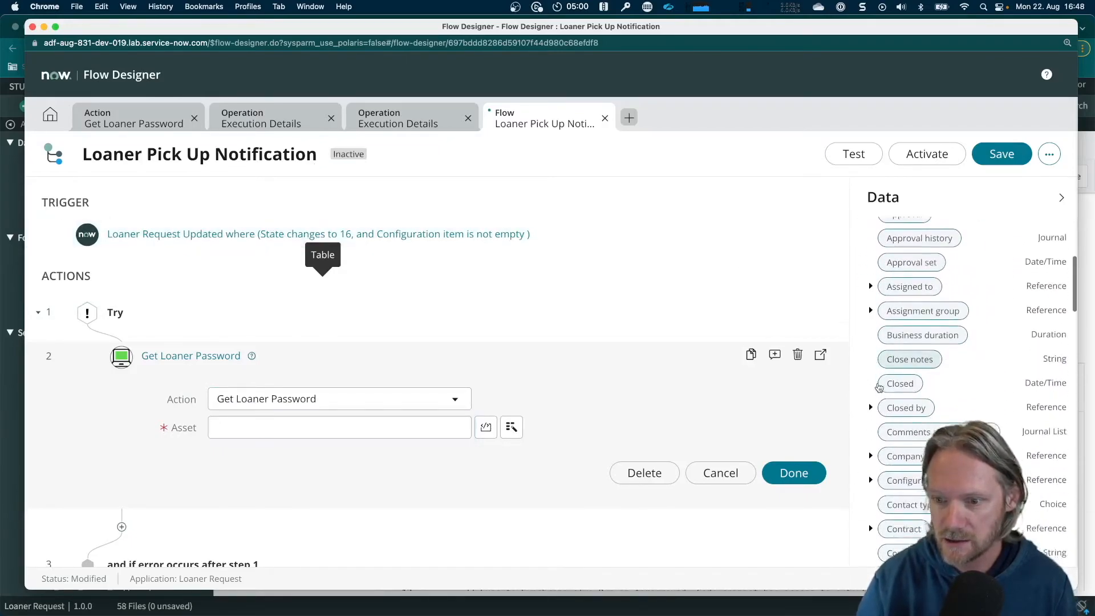
scroll(878, 387, "down", 1)
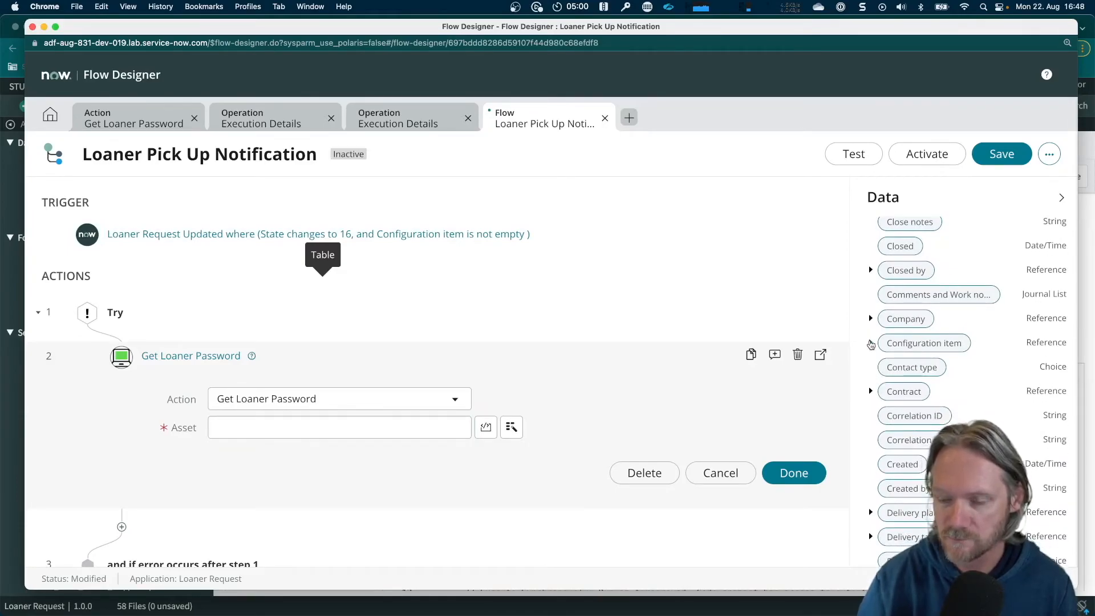
left_click(871, 344)
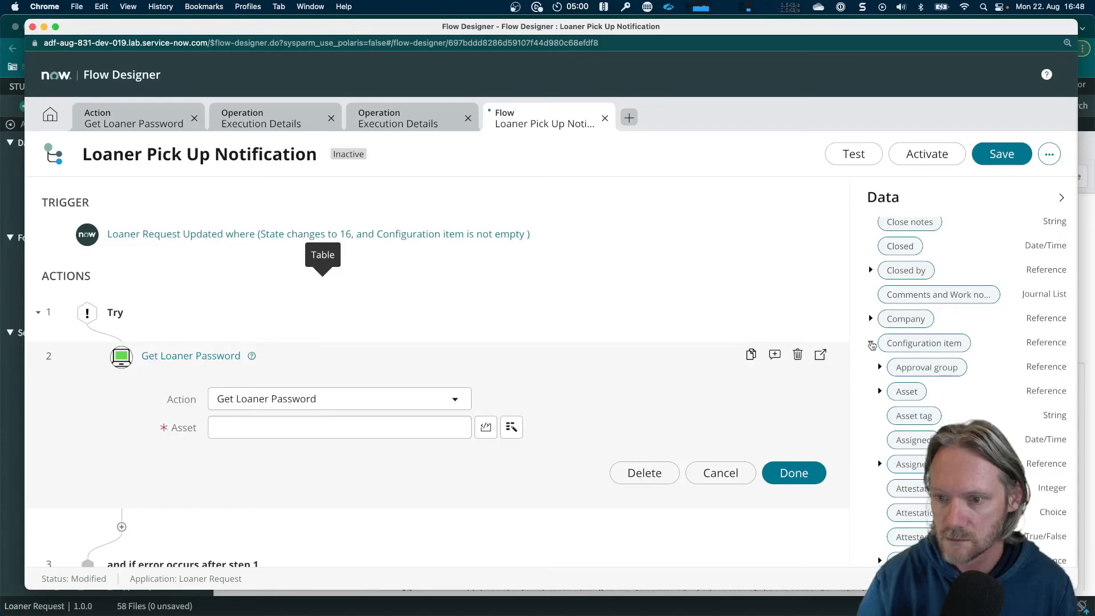
left_click_drag(914, 416, 295, 424)
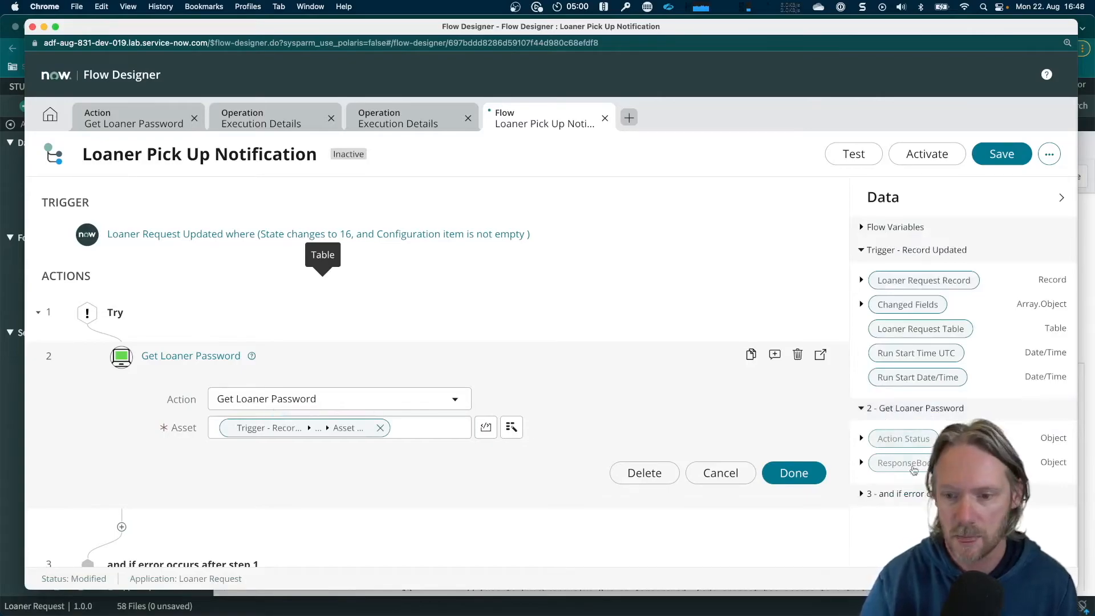
left_click(804, 474)
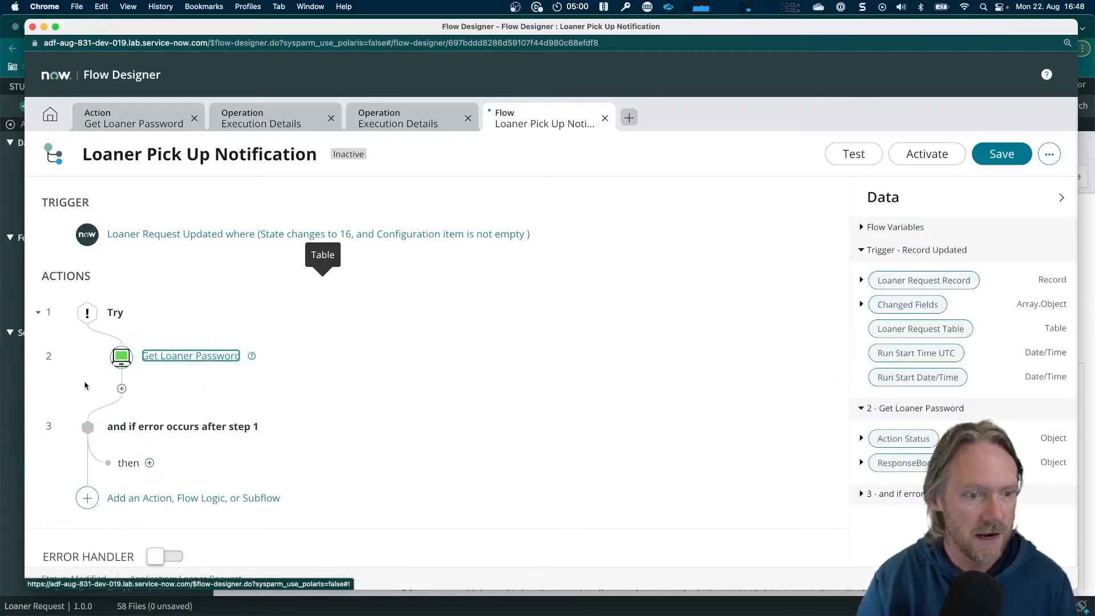
Add For Each flow logic after Get Loaner Password, looping over the result array in that action's ResponseBody
left_click(122, 390)
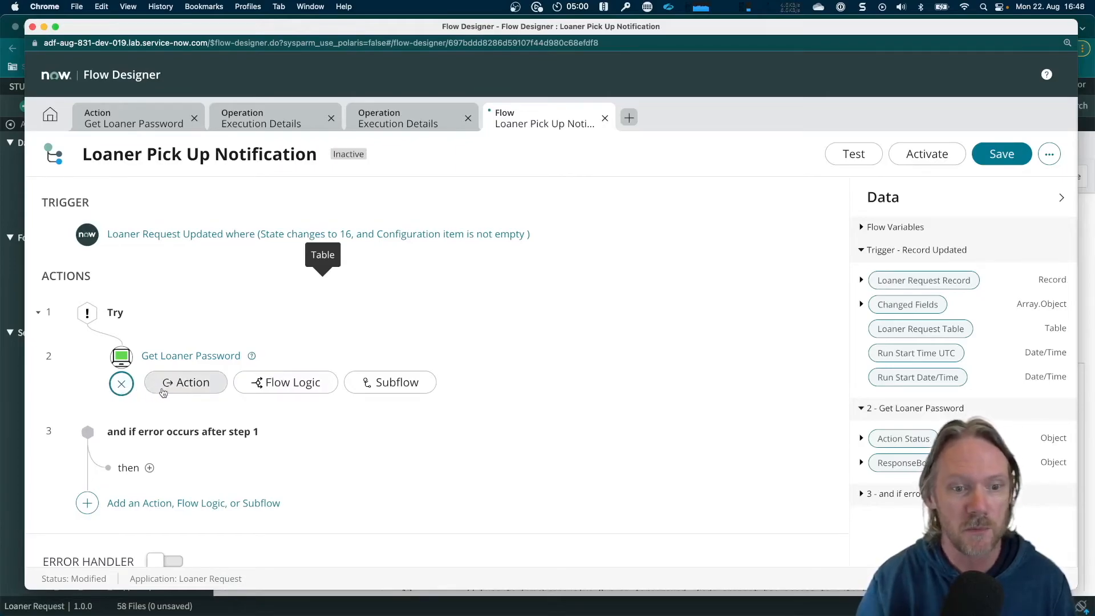
left_click(289, 387)
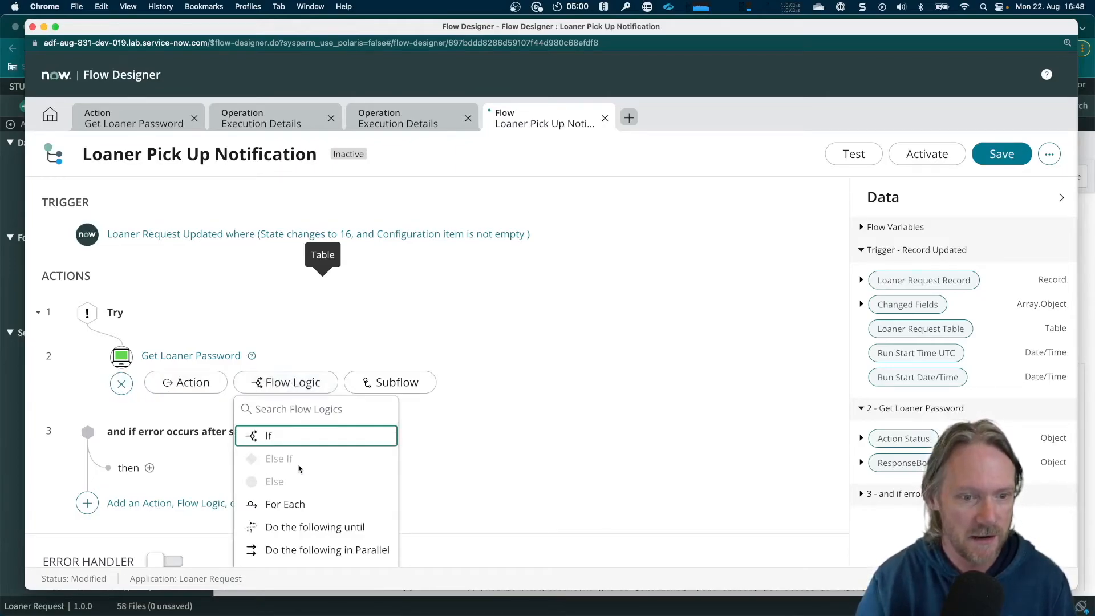
left_click(285, 504)
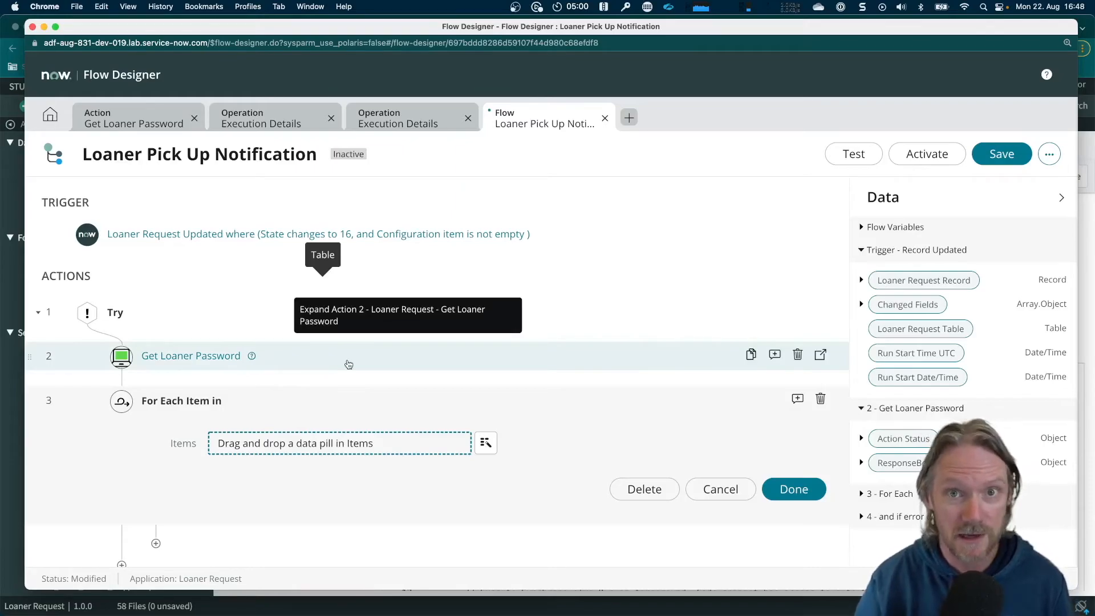
scroll(409, 341, "down", 2)
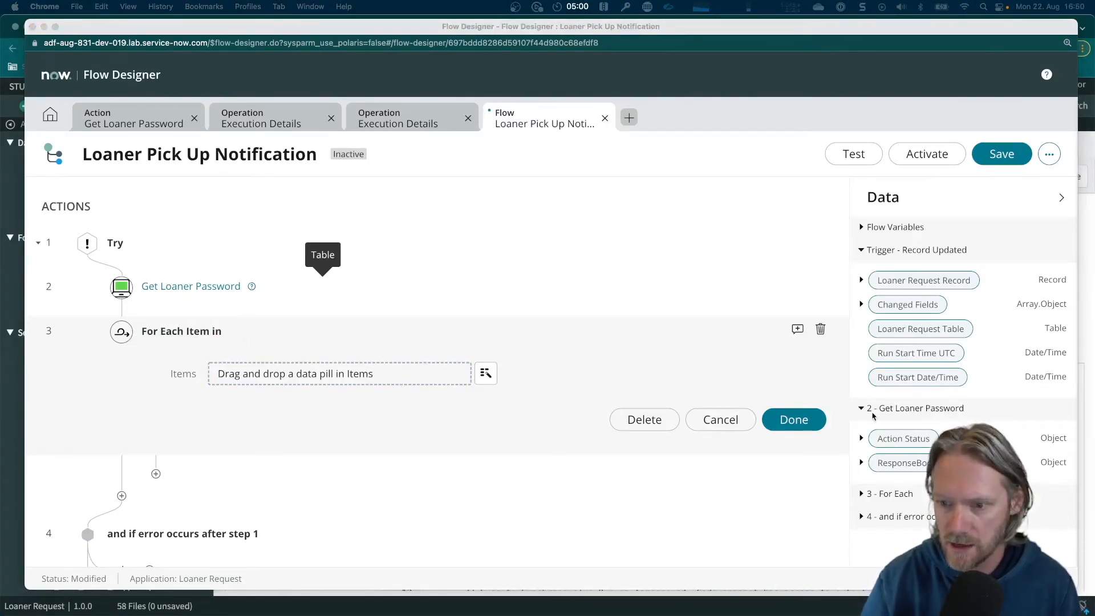
left_click(862, 464)
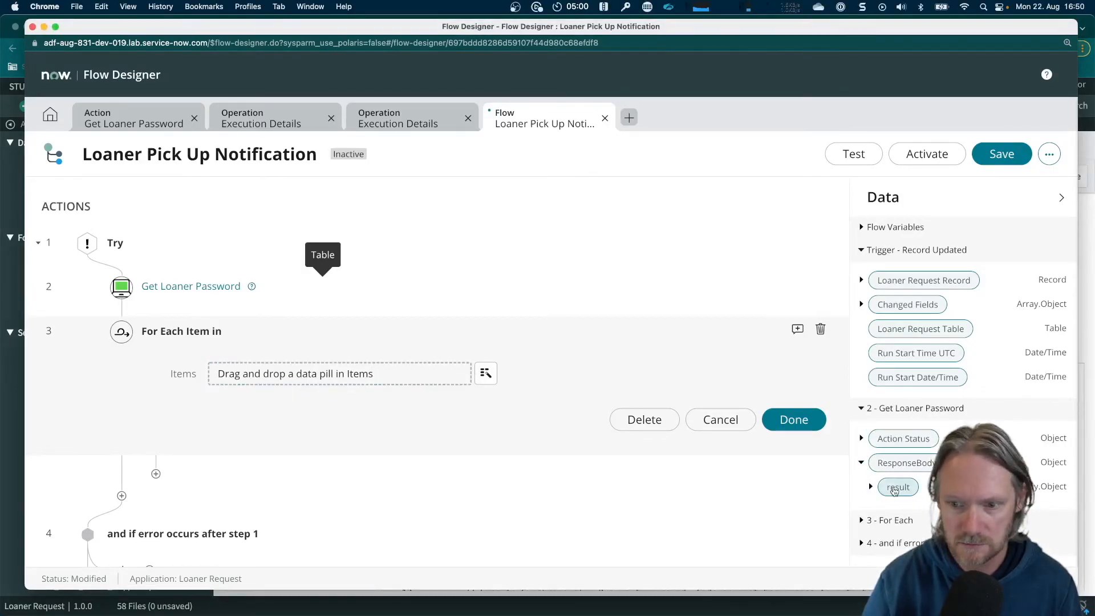
left_click_drag(891, 487, 274, 366)
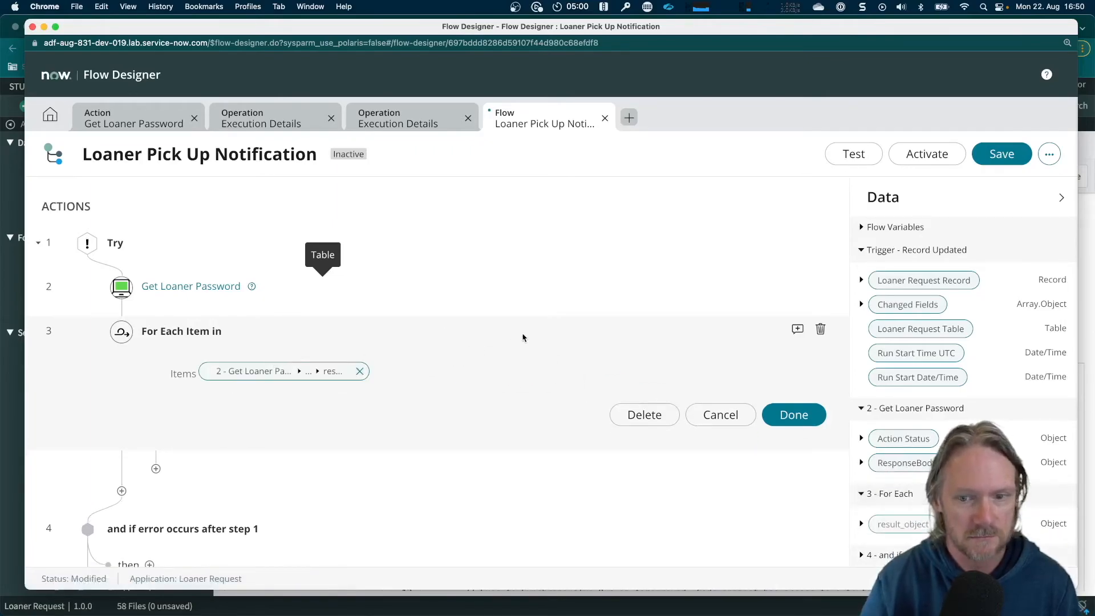
Add the ServiceNow Core Send Email action inside the For Each loop
scroll(171, 422, "down", 1)
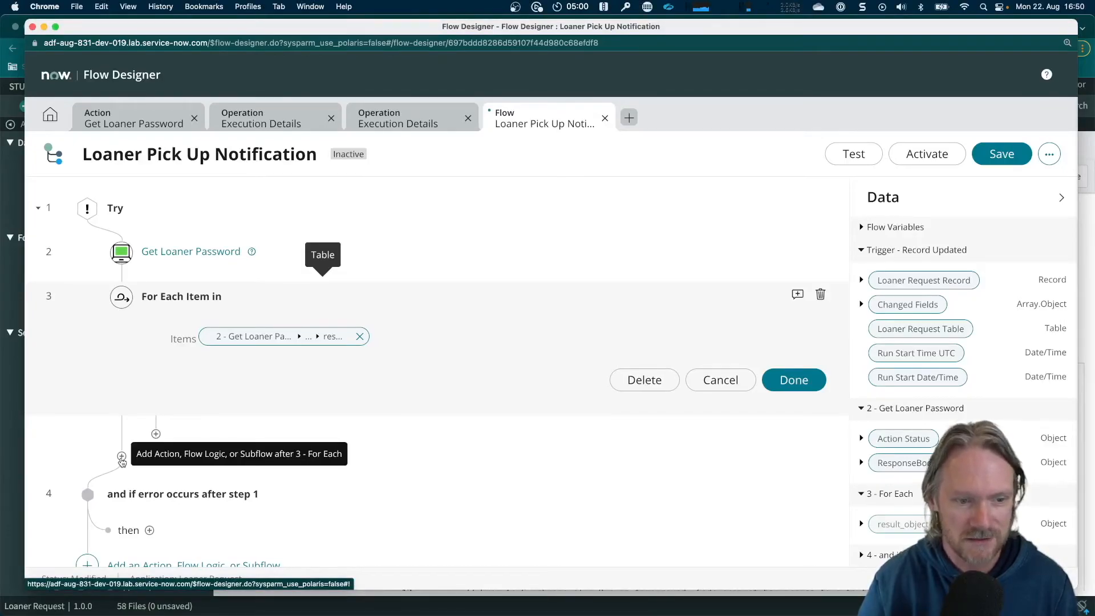
left_click(156, 434)
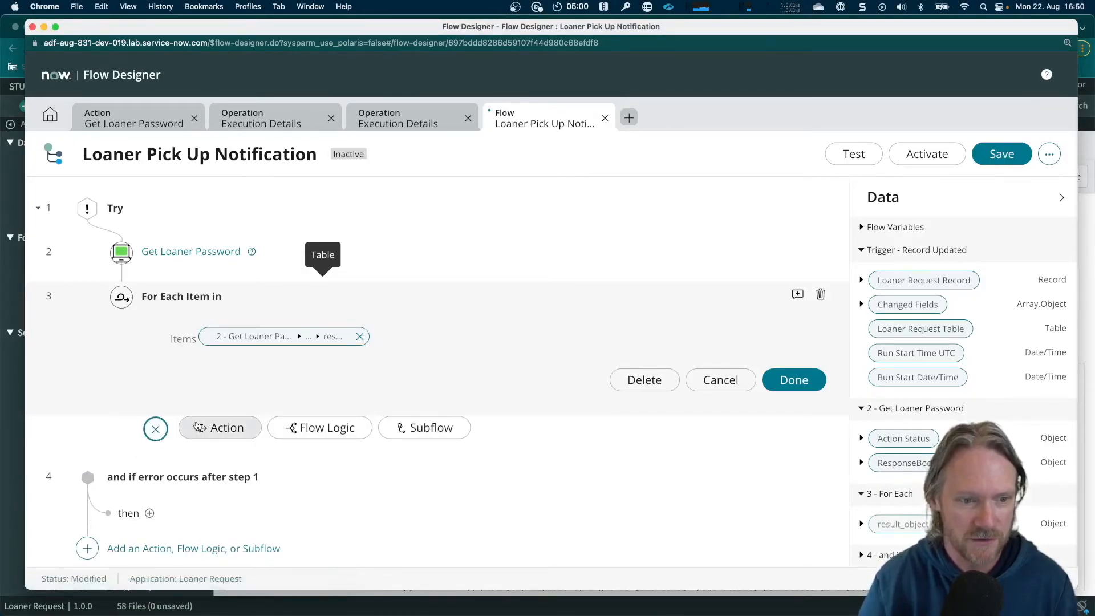
left_click(230, 429)
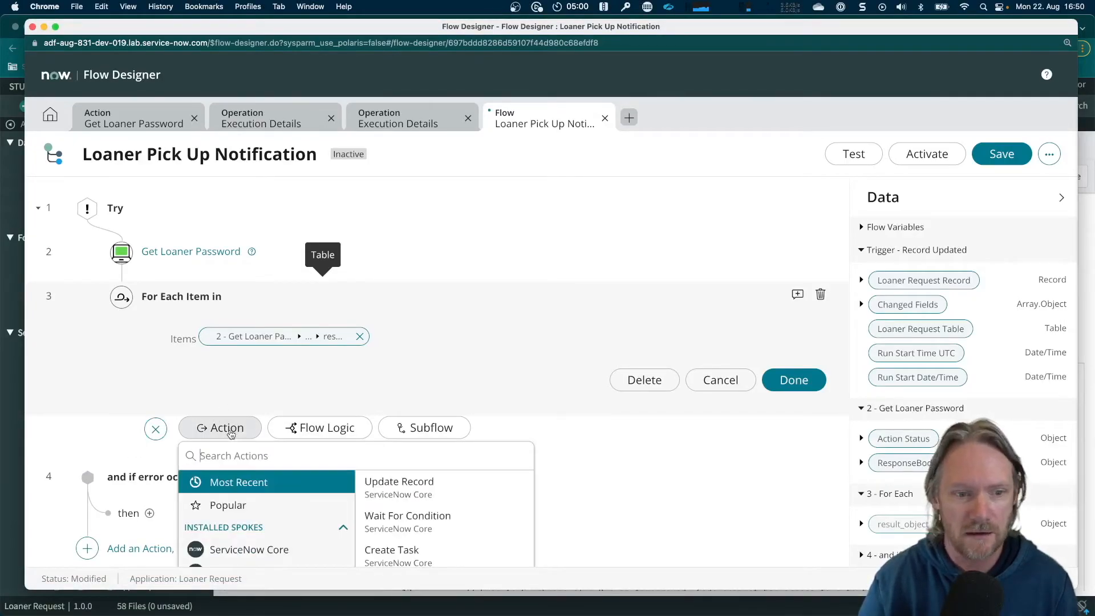
type("send email")
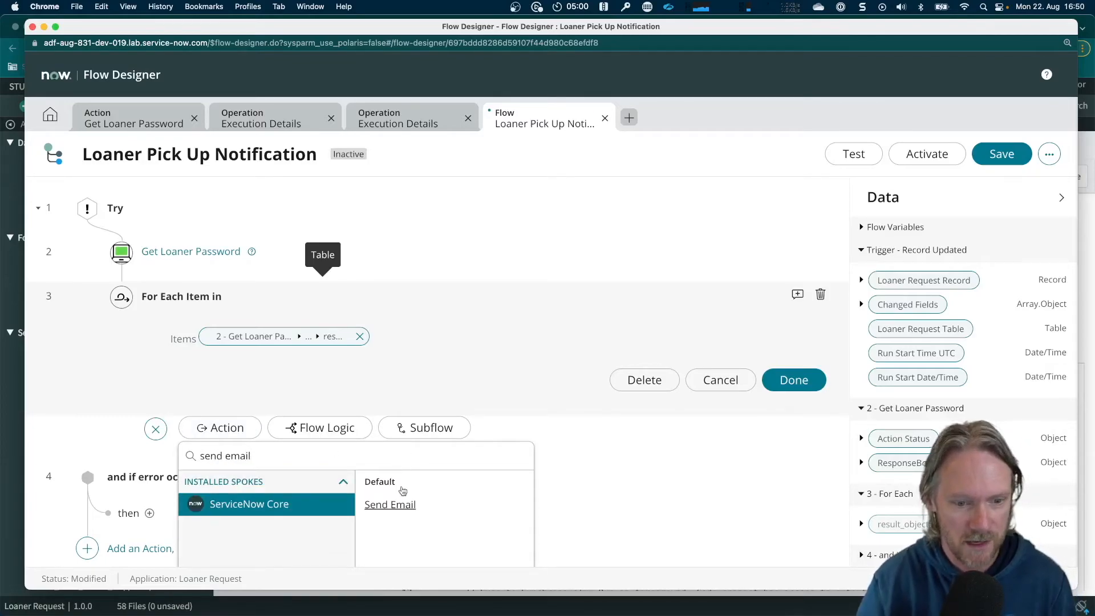
left_click(400, 504)
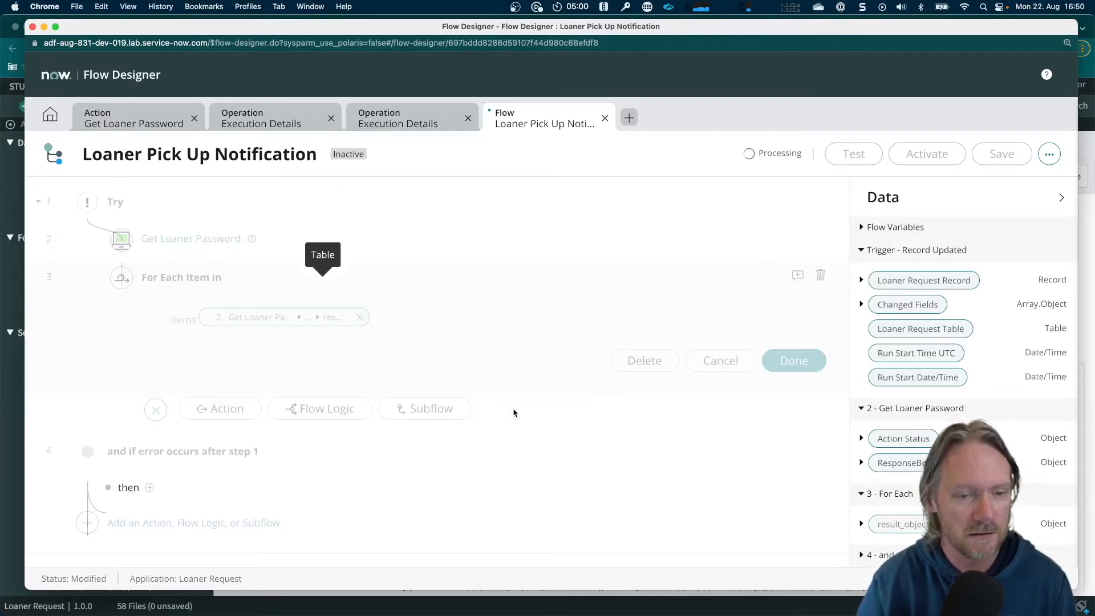
Set the email's Target Record to the trigger's Loaner Request Record and its To recipient to that record's Requested for
scroll(539, 406, "down", 2)
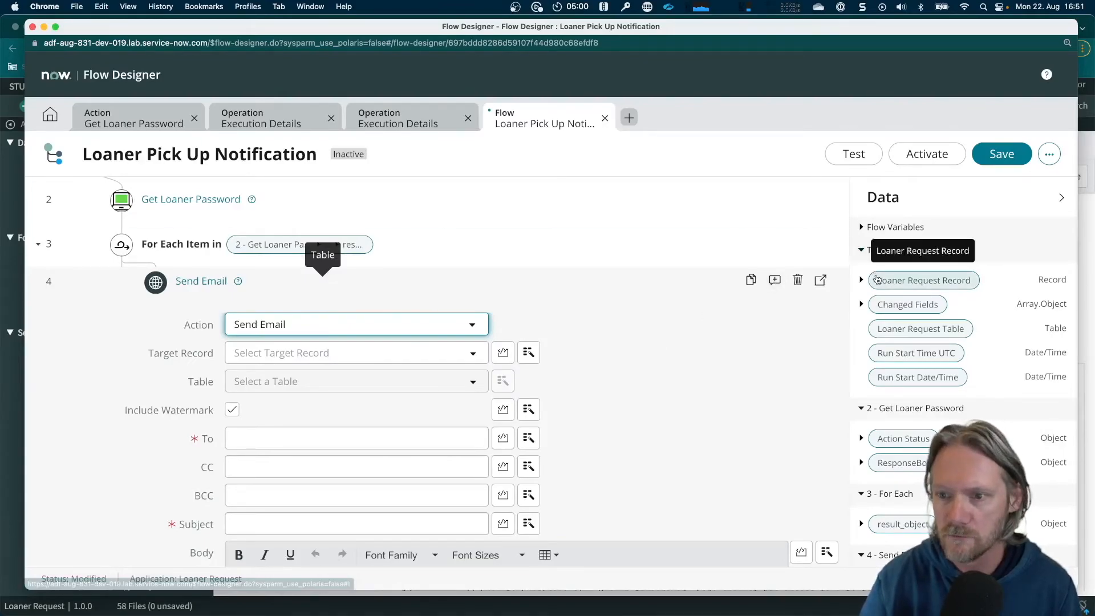
left_click_drag(891, 284, 237, 310)
scroll(228, 353, "down", 3)
left_click(272, 370)
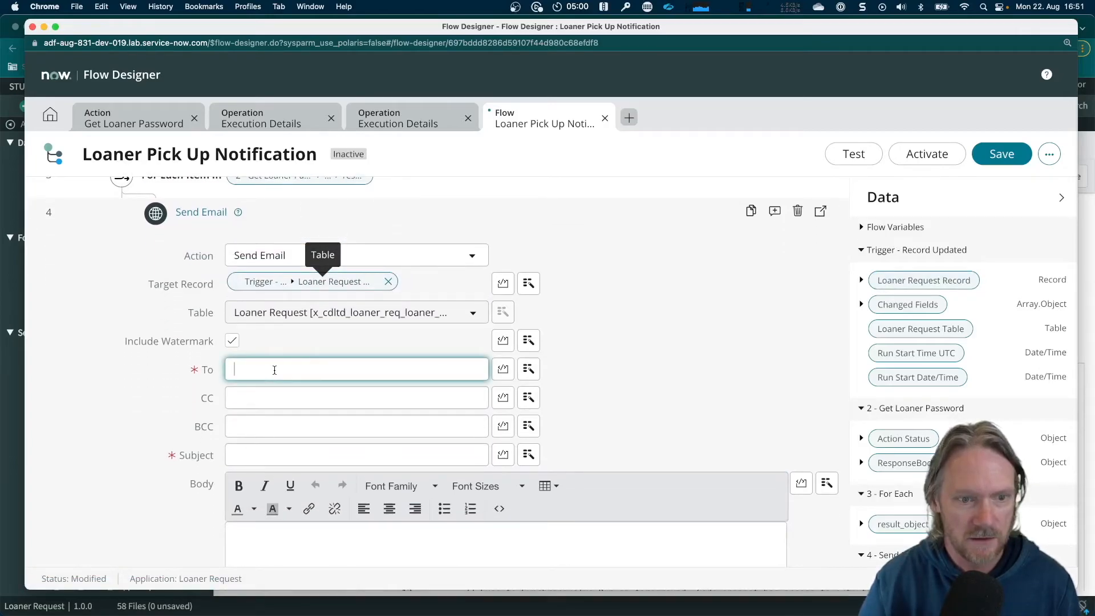
left_click(862, 281)
scroll(916, 408, "down", 5)
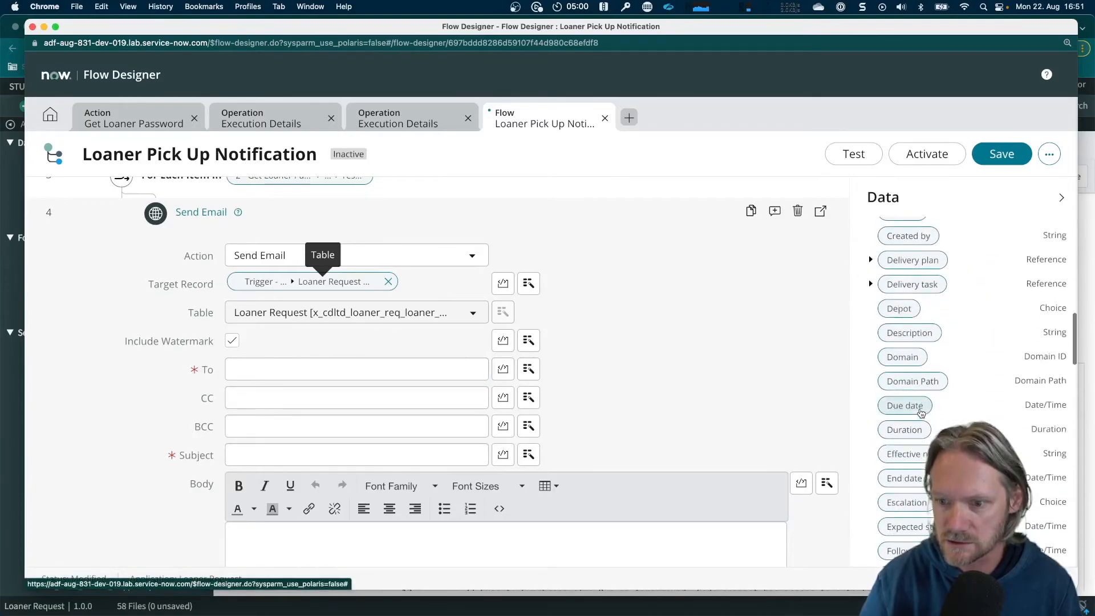
scroll(921, 412, "down", 10)
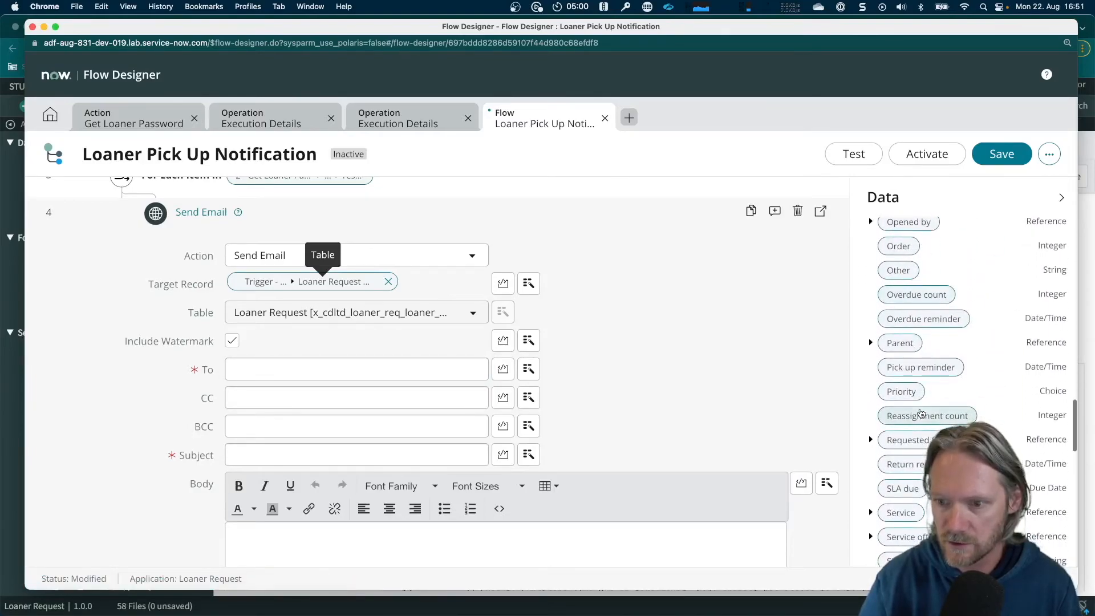
scroll(923, 422, "up", 3)
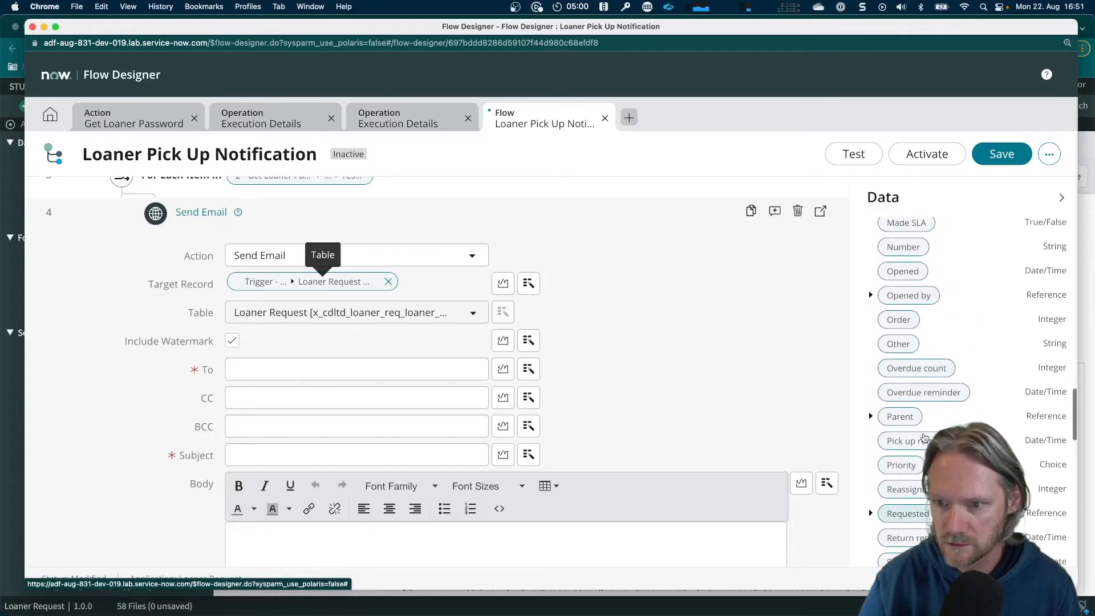
scroll(920, 455, "down", 2)
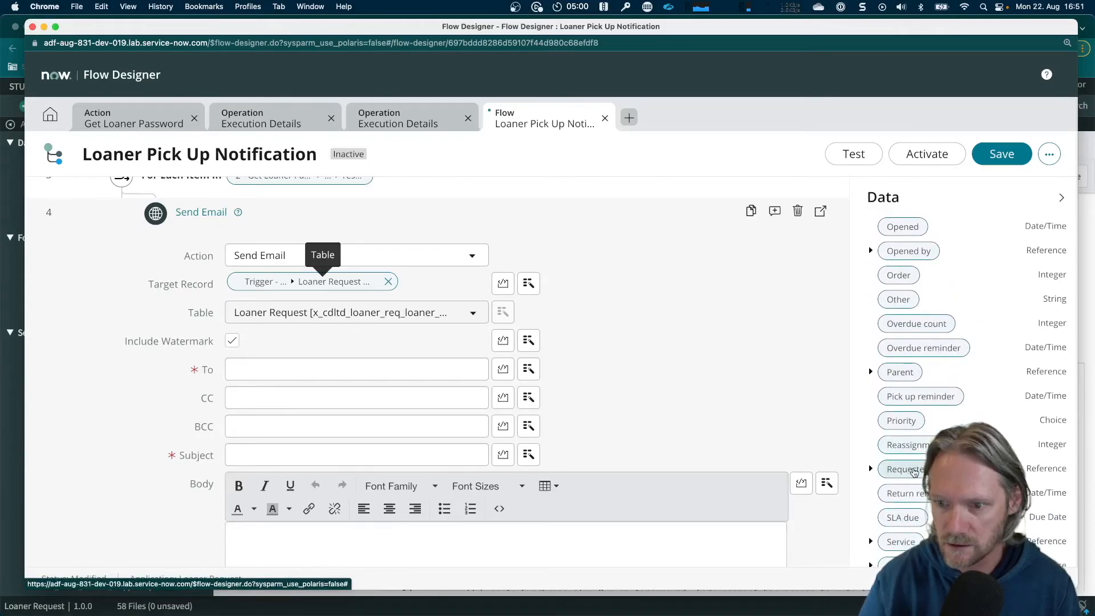
left_click_drag(914, 473, 311, 369)
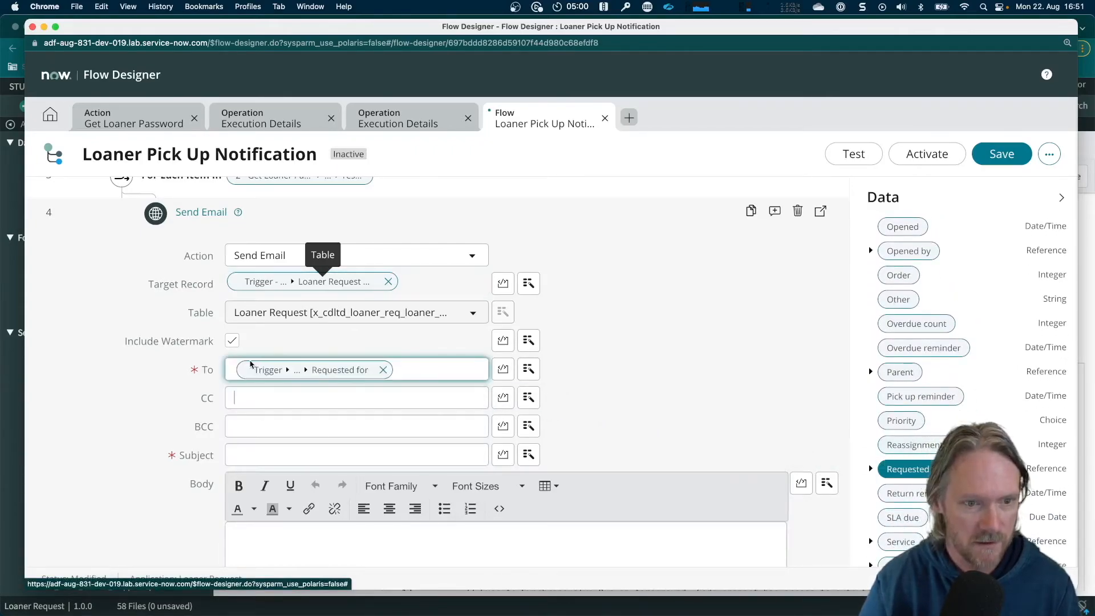
Write the email subject "Your [Item type] is ready to be picked up", using the trigger record's Item type data pill
left_click(243, 455)
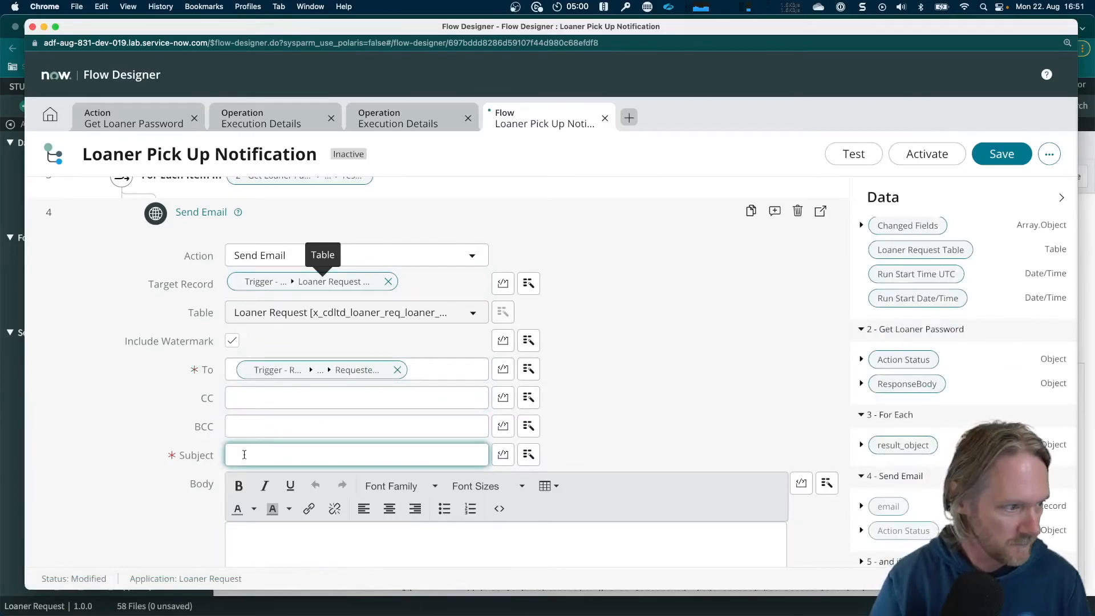
type("Your")
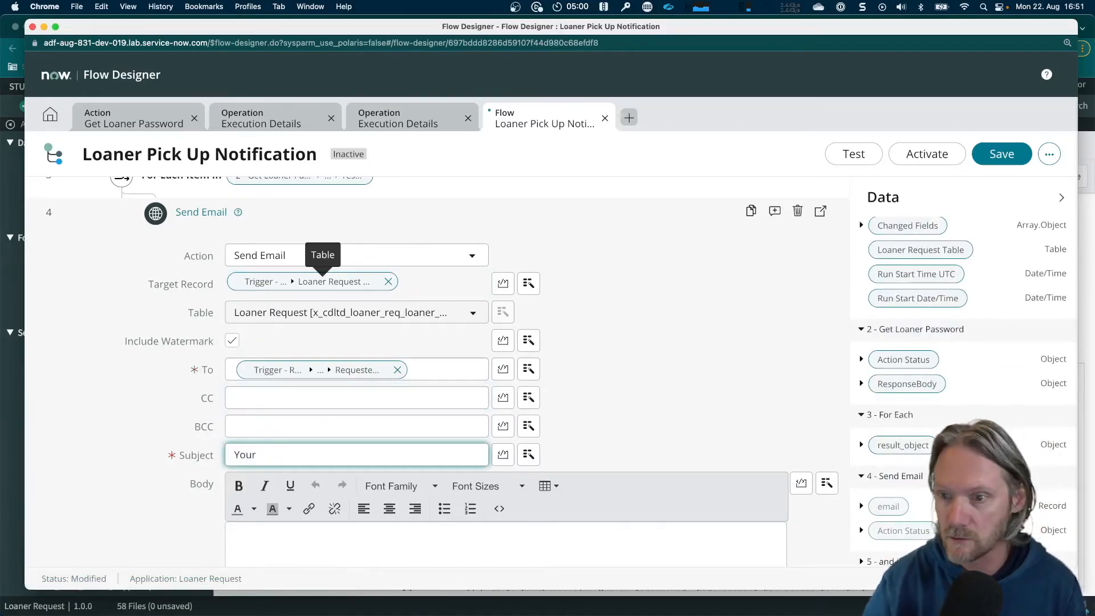
scroll(922, 297, "up", 3)
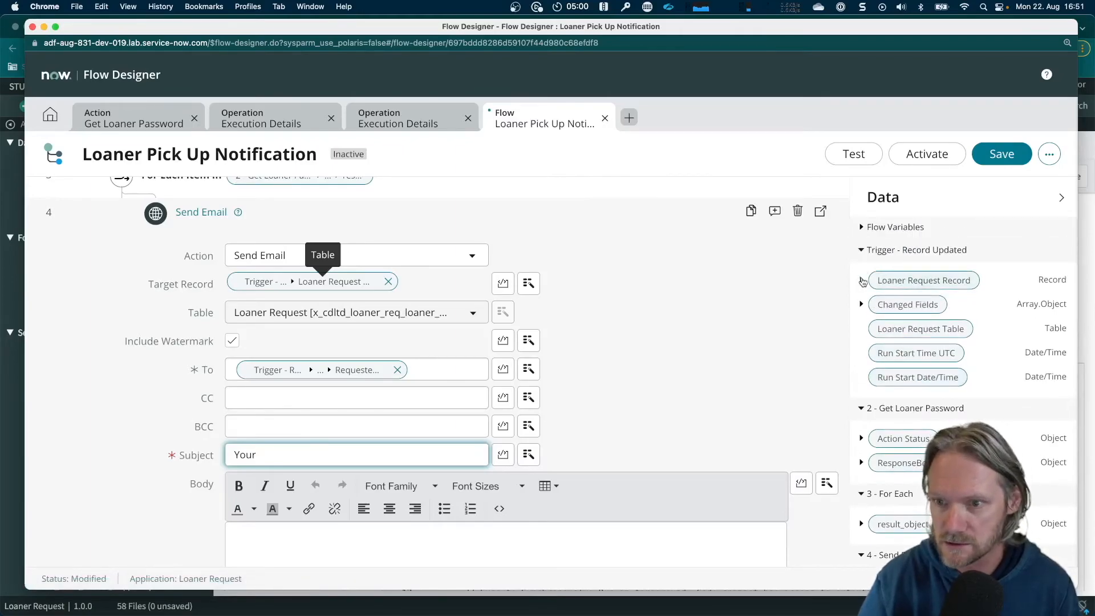
left_click(861, 280)
scroll(913, 358, "down", 5)
scroll(913, 359, "down", 10)
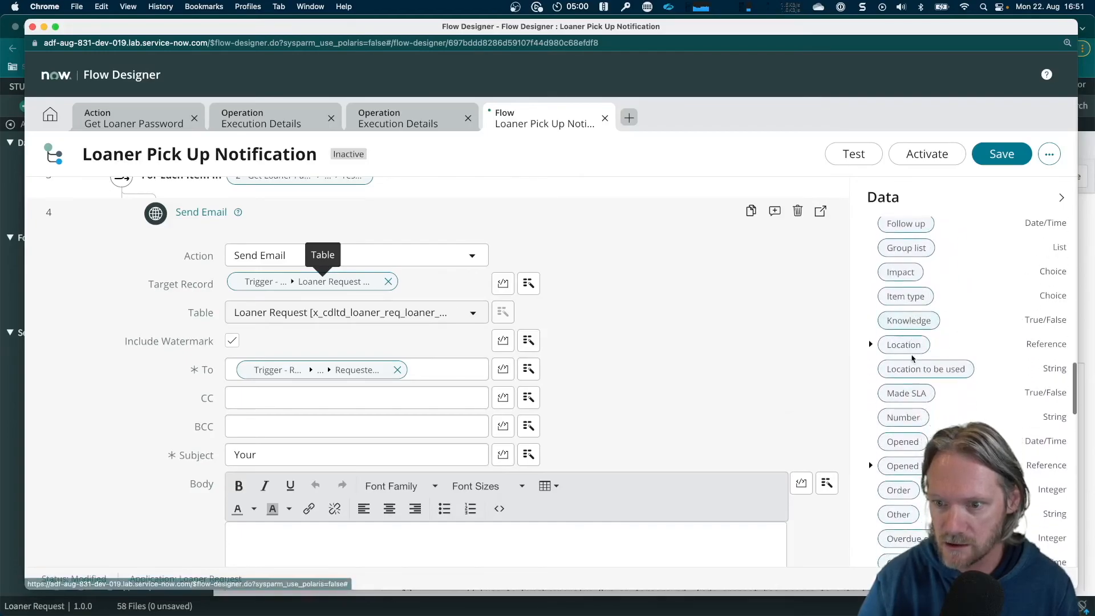
scroll(913, 358, "down", 5)
scroll(912, 358, "up", 4)
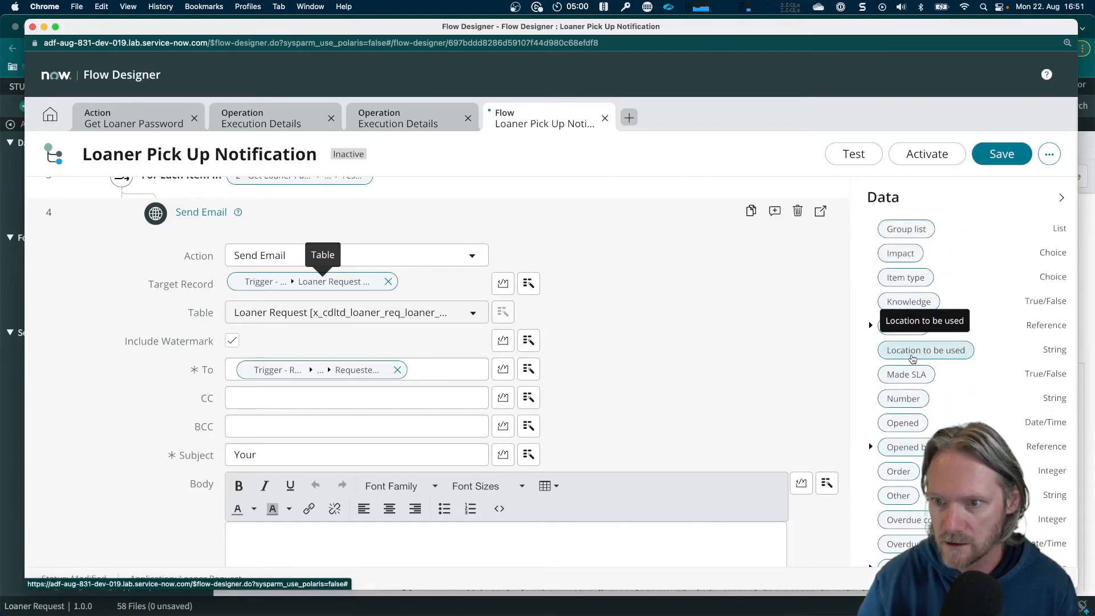
left_click_drag(904, 279, 322, 455)
left_click(452, 460)
type("is ready to be poc")
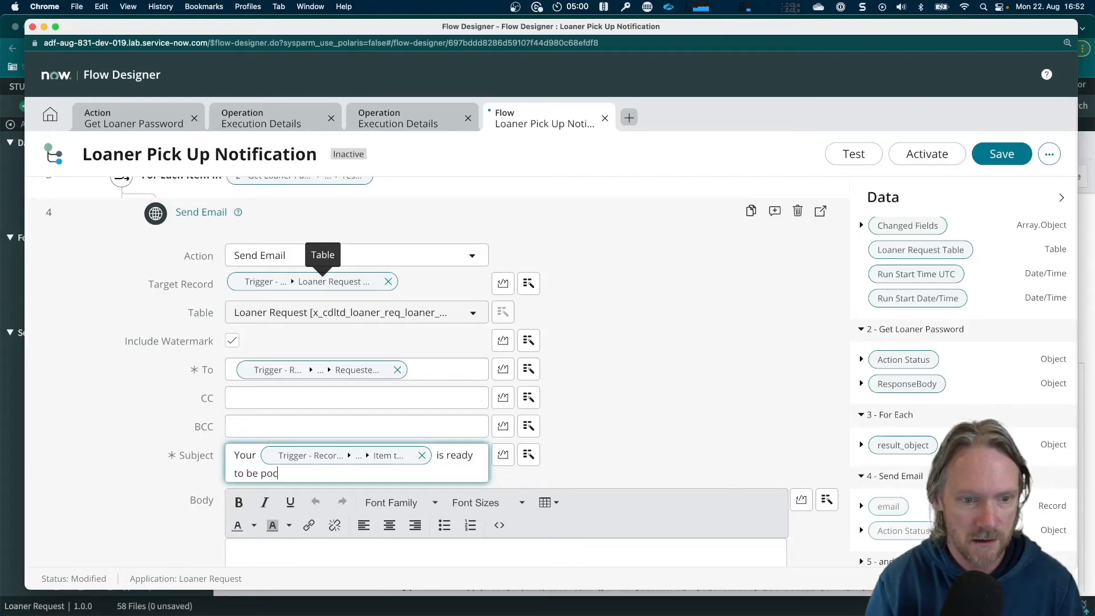
type("oic")
key("BackSpace")
type("icked up")
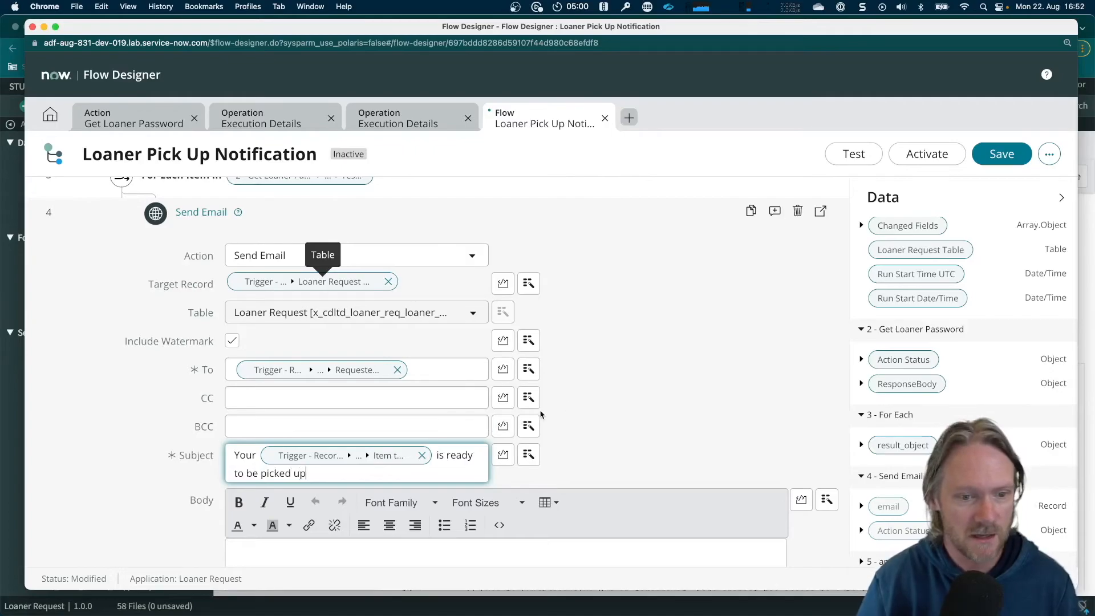
Begin the email body with the greeting "Dear [Requested for]," using the Requested for data pill of the trigger's Loaner Request Record
scroll(587, 393, "down", 3)
left_click(458, 480)
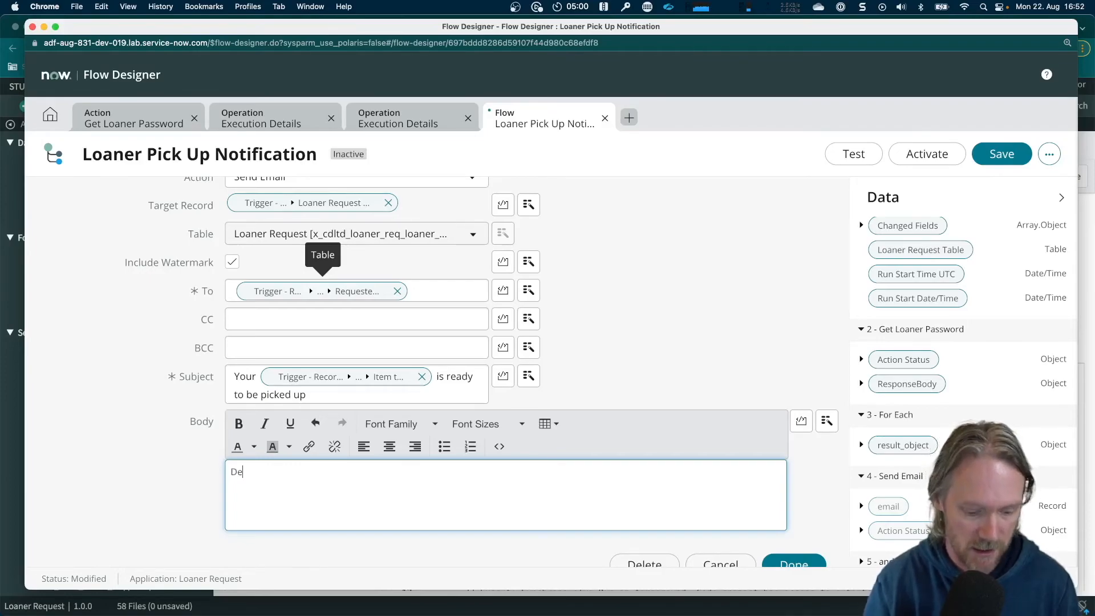
scroll(878, 316, "up", 3)
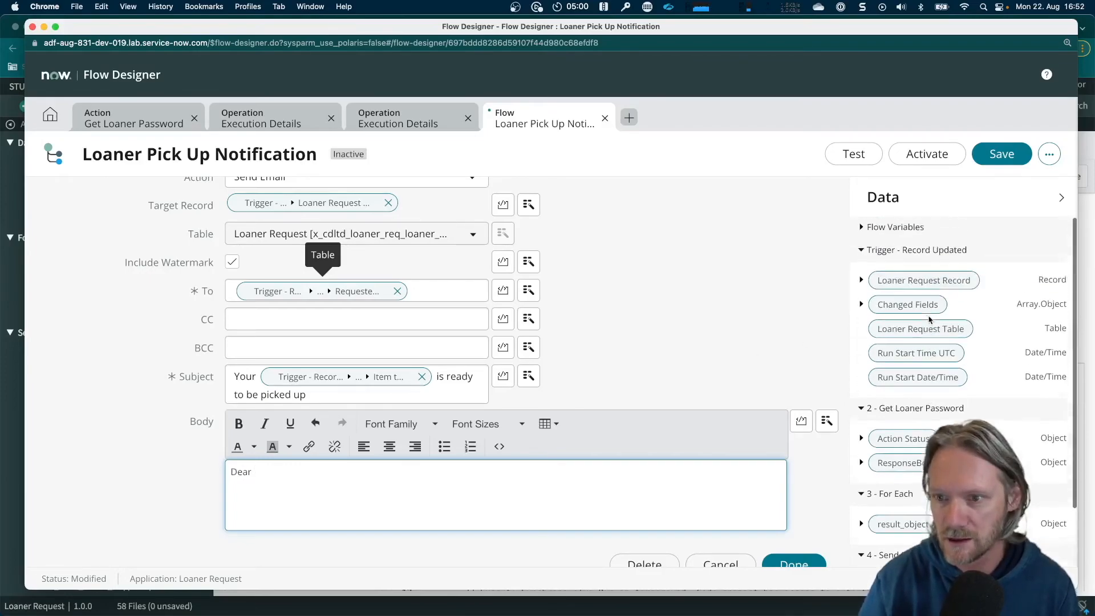
left_click(862, 283)
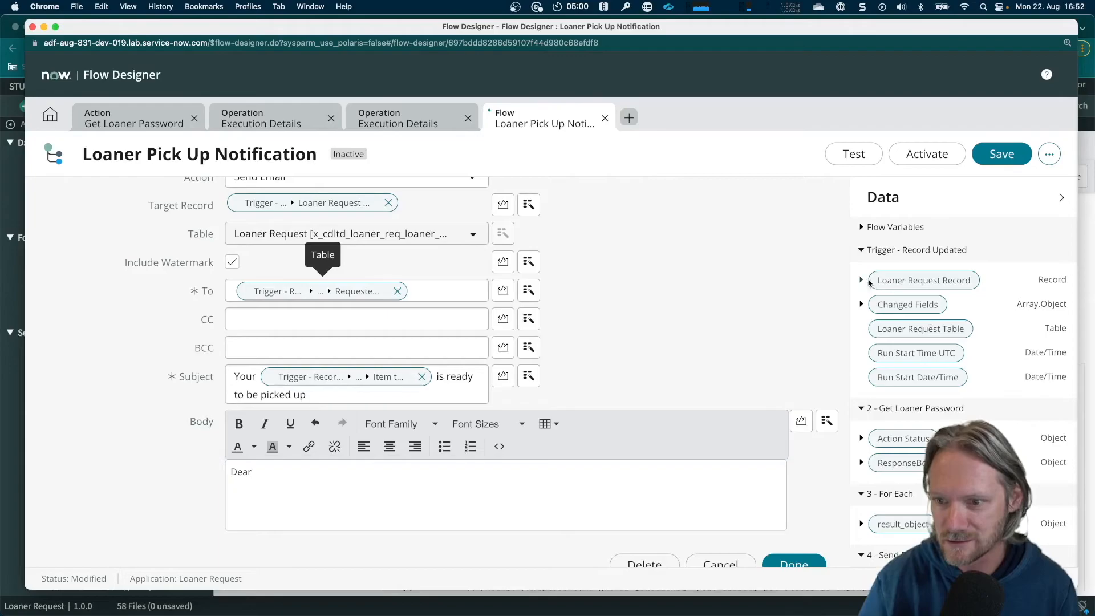
left_click(861, 282)
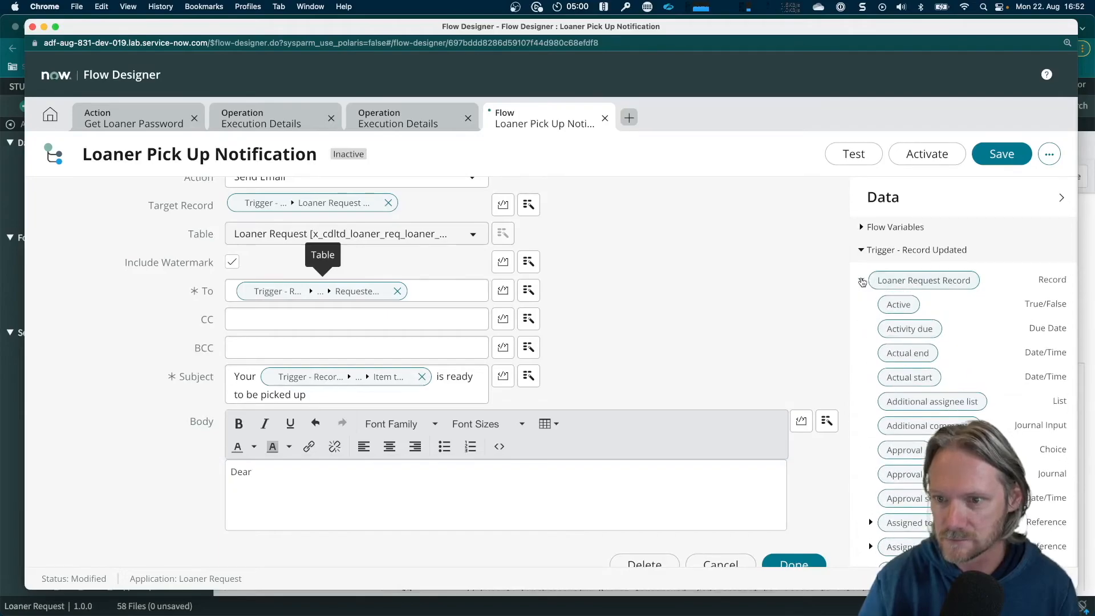
scroll(919, 361, "down", 10)
scroll(919, 361, "down", 8)
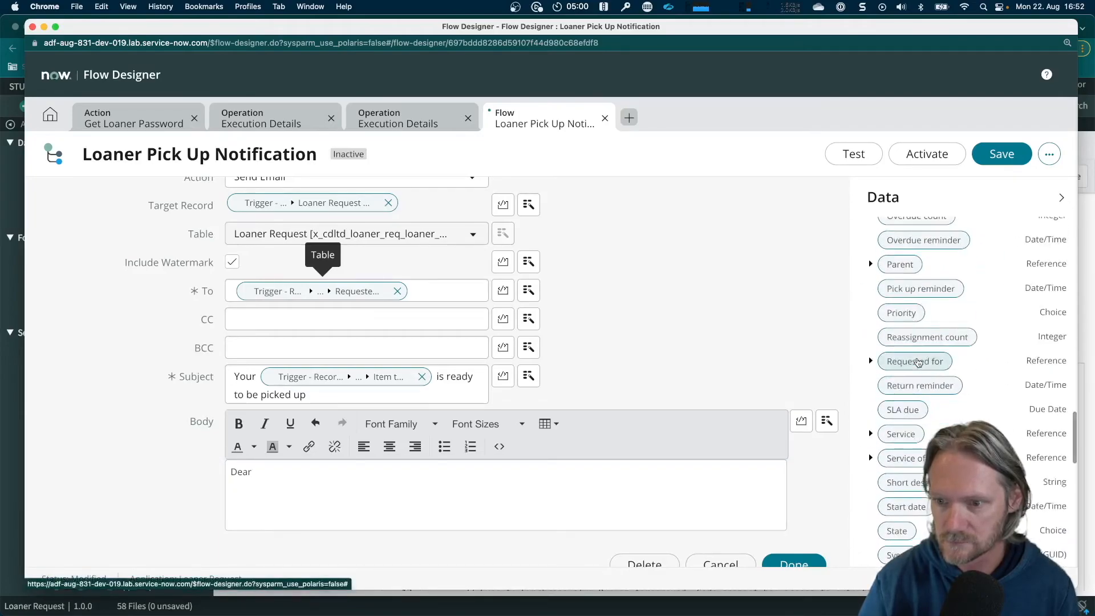
scroll(918, 362, "down", 3)
left_click_drag(915, 393, 342, 473)
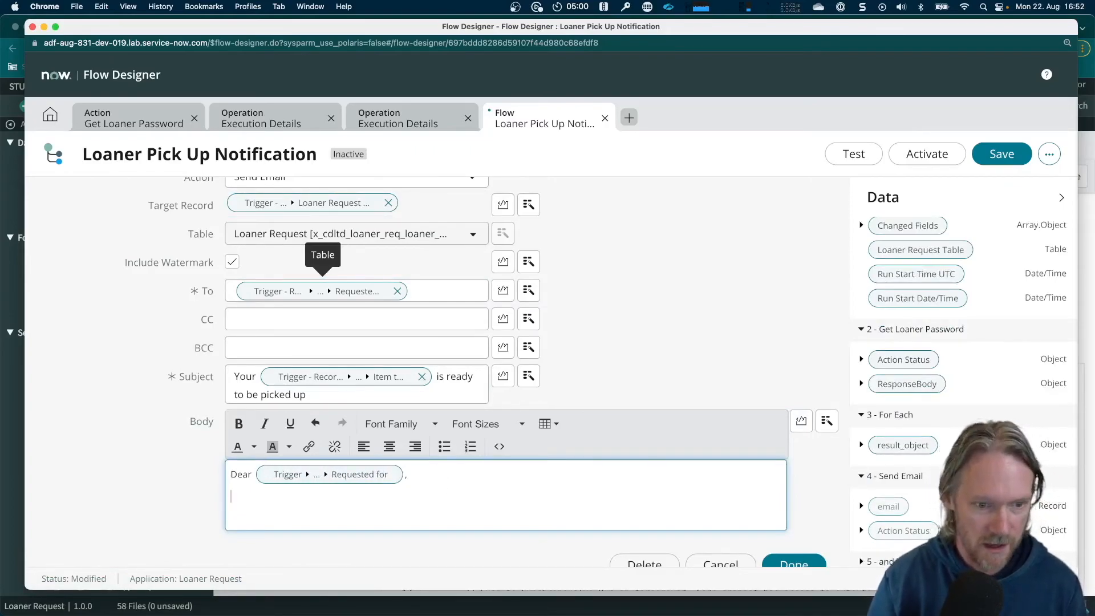
Write the body line "Your device is ready to be picked up from ." below the greeting
type("evice is ready to be poc")
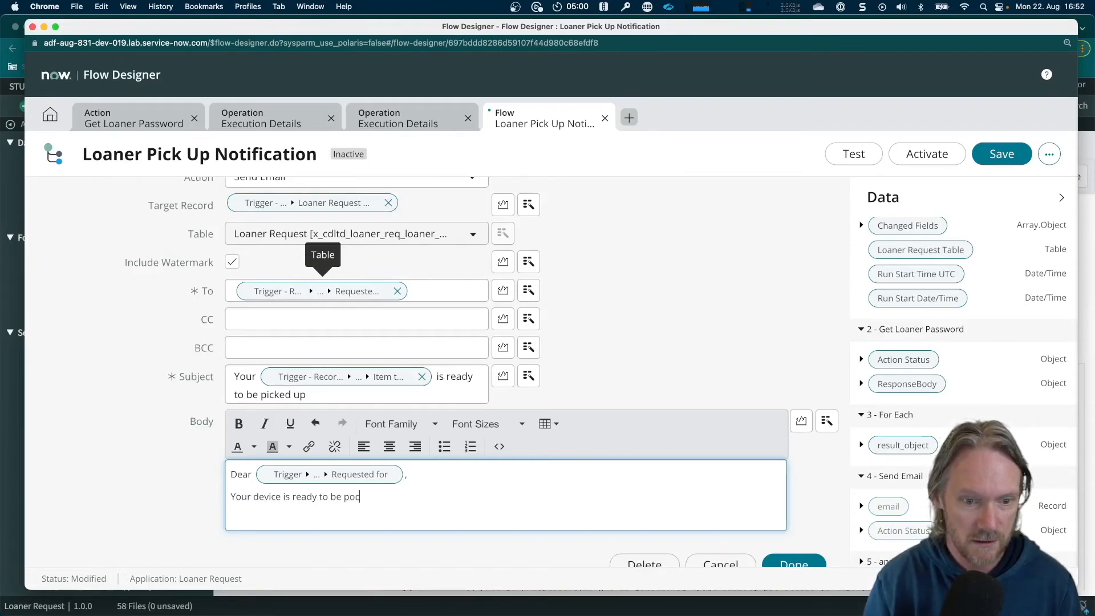
key("BackSpace")
key("BackSpace")
type("icked up from .")
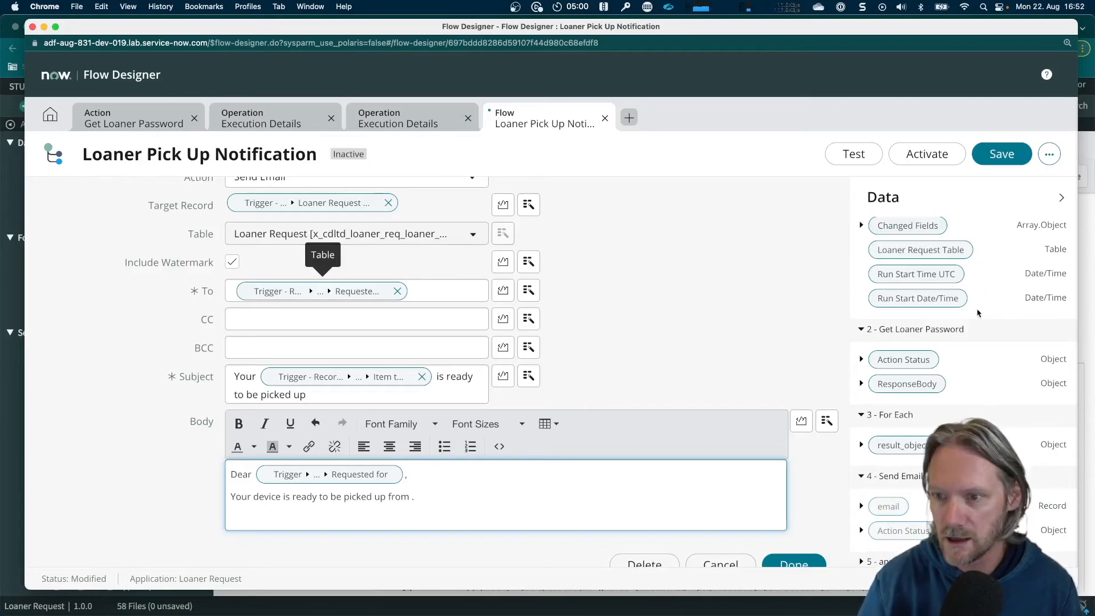
Insert the Depot data pill of the trigger's Loaner Request Record after "picked up from" in the email body
scroll(979, 313, "up", 3)
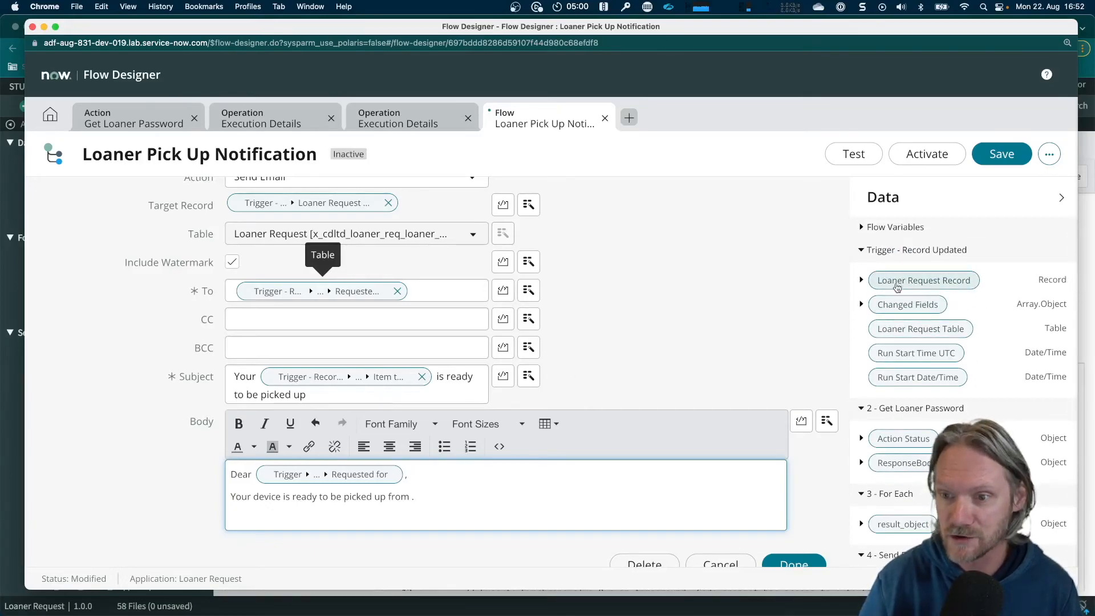
left_click(861, 281)
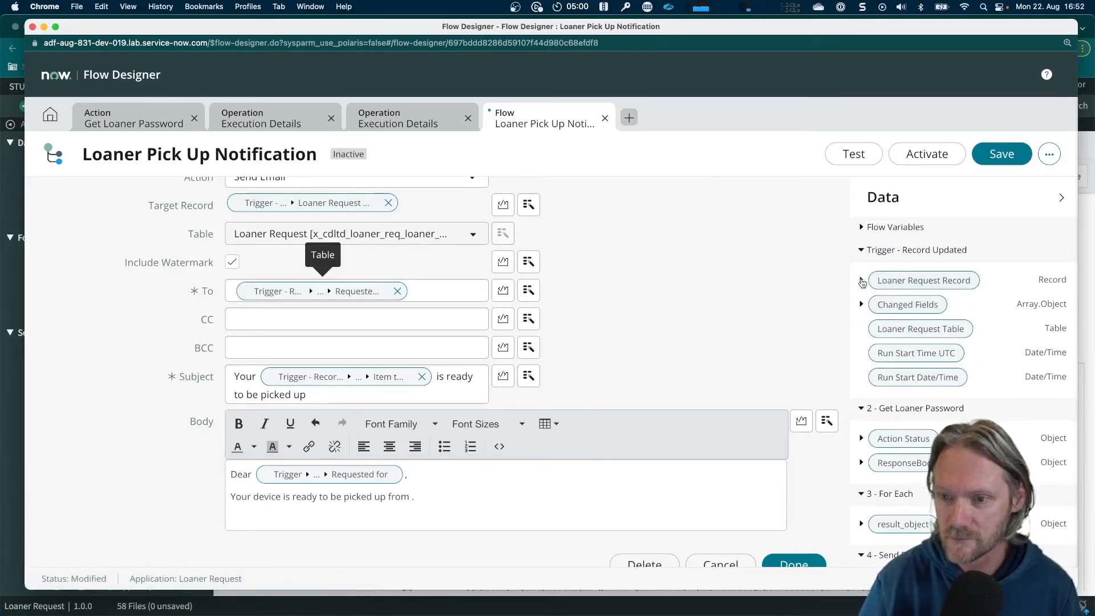
left_click(862, 282)
scroll(923, 392, "down", 6)
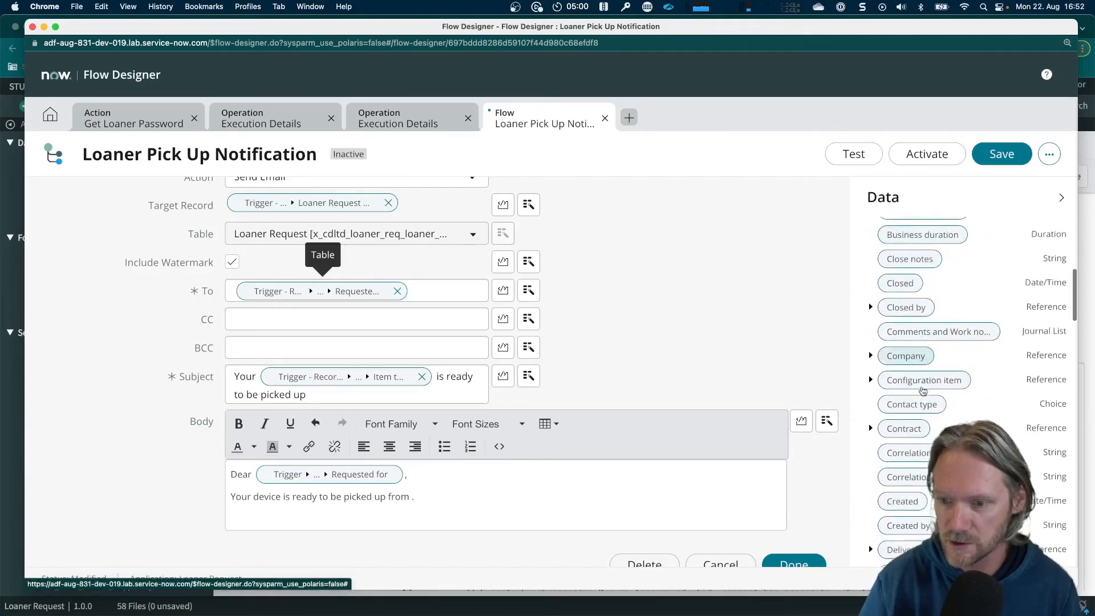
scroll(922, 392, "down", 2)
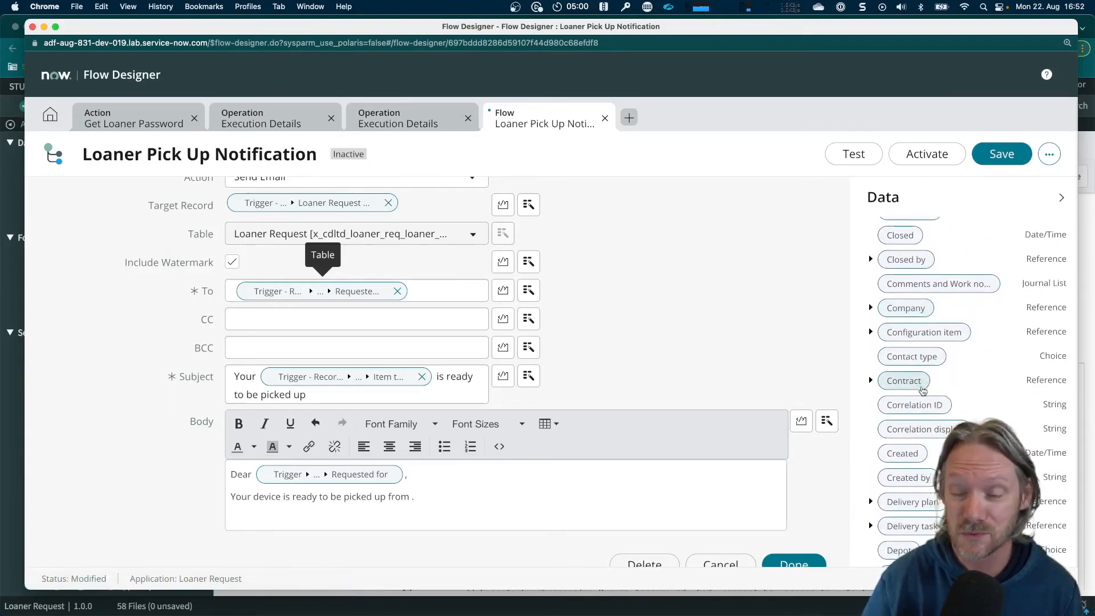
scroll(923, 391, "down", 5)
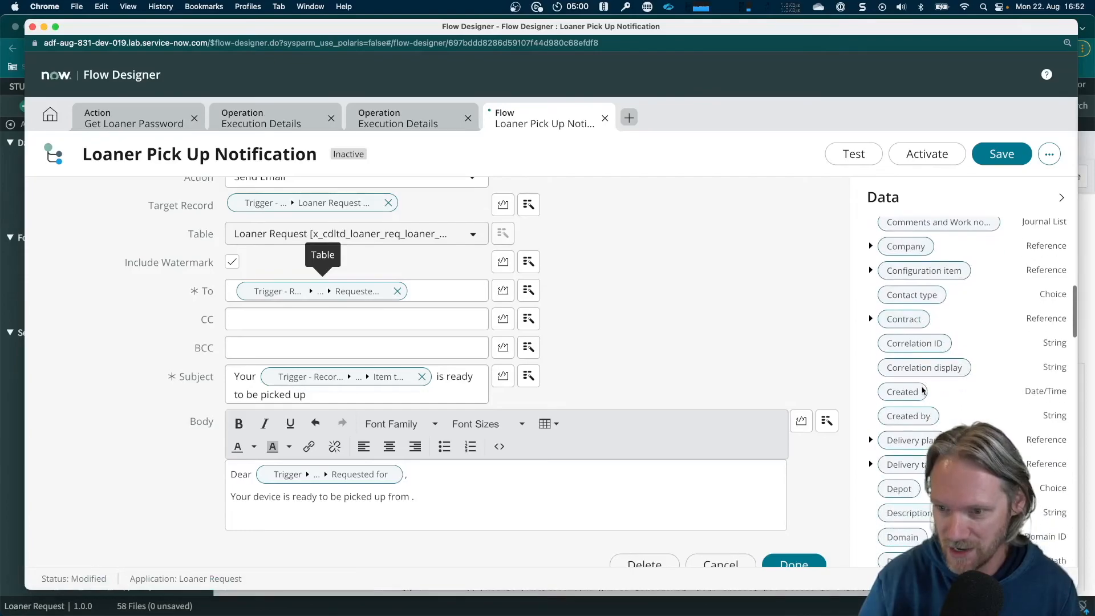
mouse_move(904, 427)
left_mouse_down()
mouse_move(391, 487)
mouse_move(412, 506)
left_mouse_up()
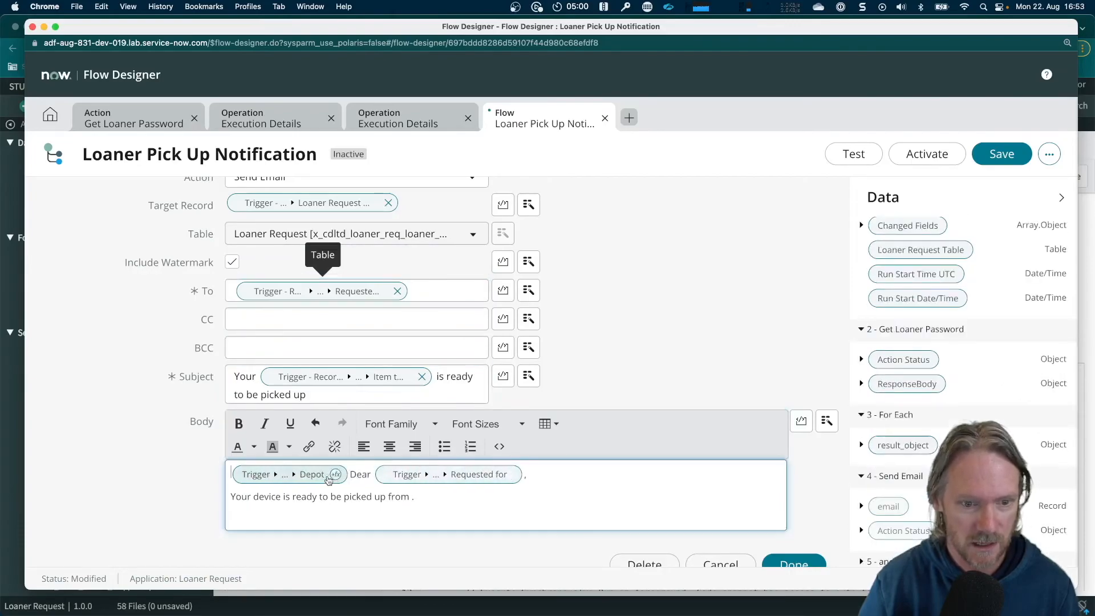
left_click_drag(282, 478, 410, 499)
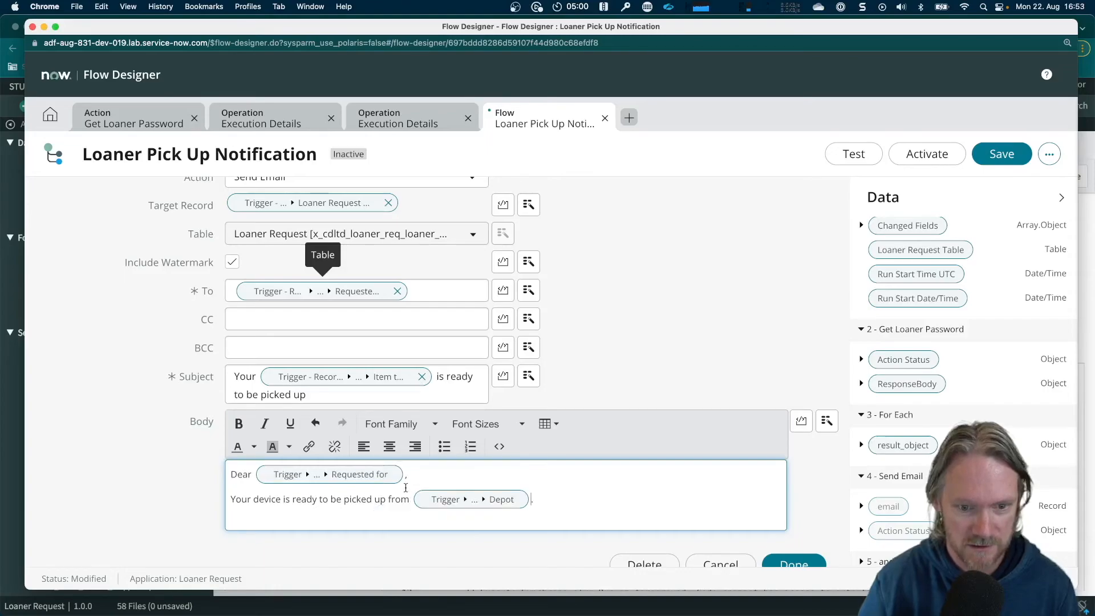
Add a body line "Password:" followed by the u_password data pill from the For Each result_object
left_click(553, 502)
key("Return")
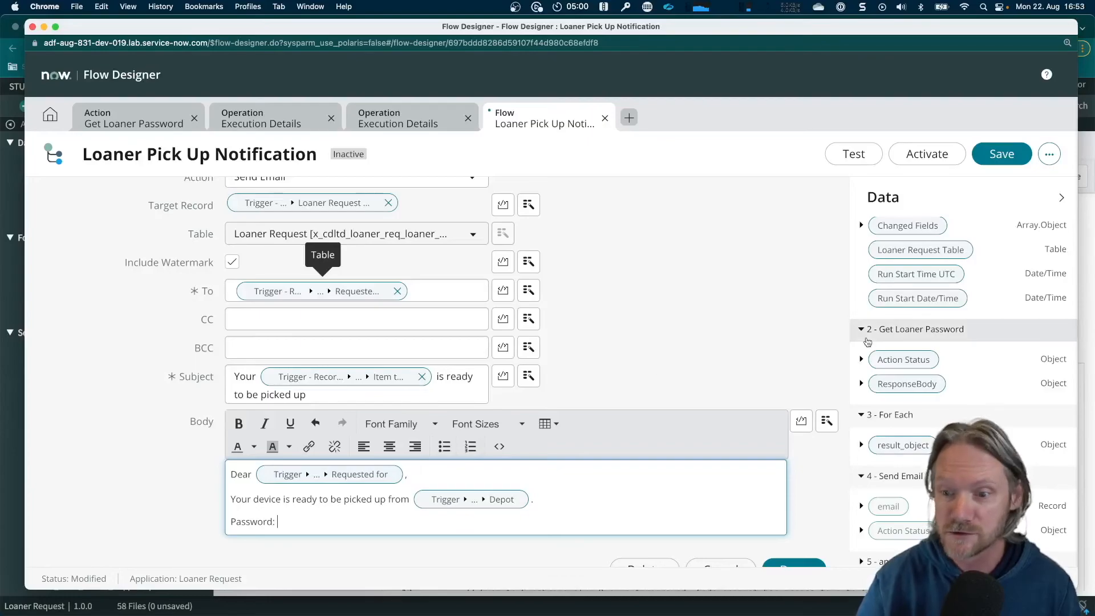
left_click(862, 445)
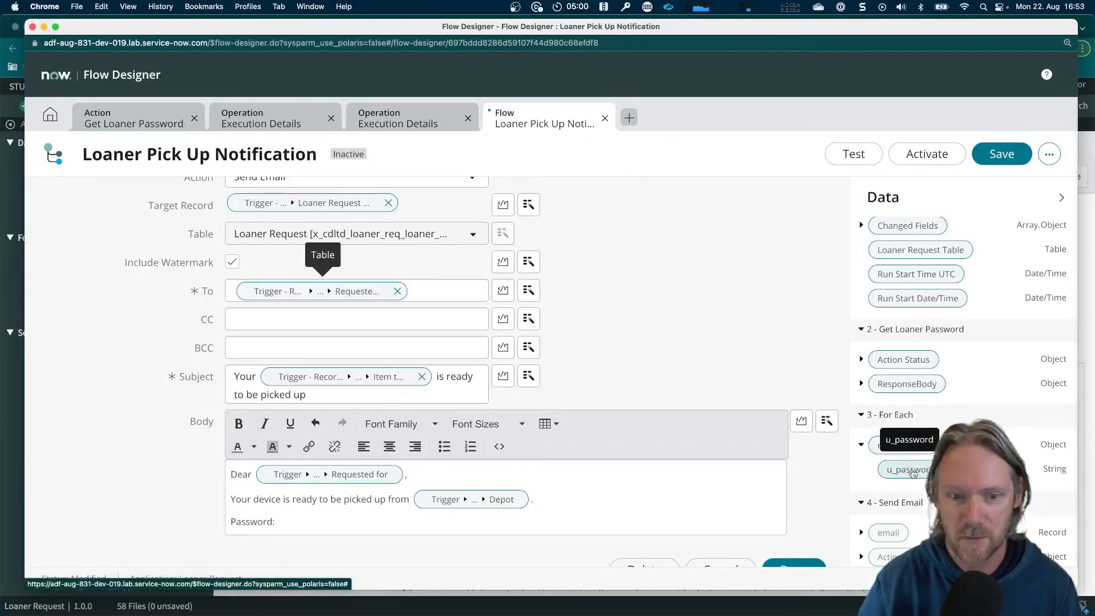
left_click_drag(907, 469, 302, 521)
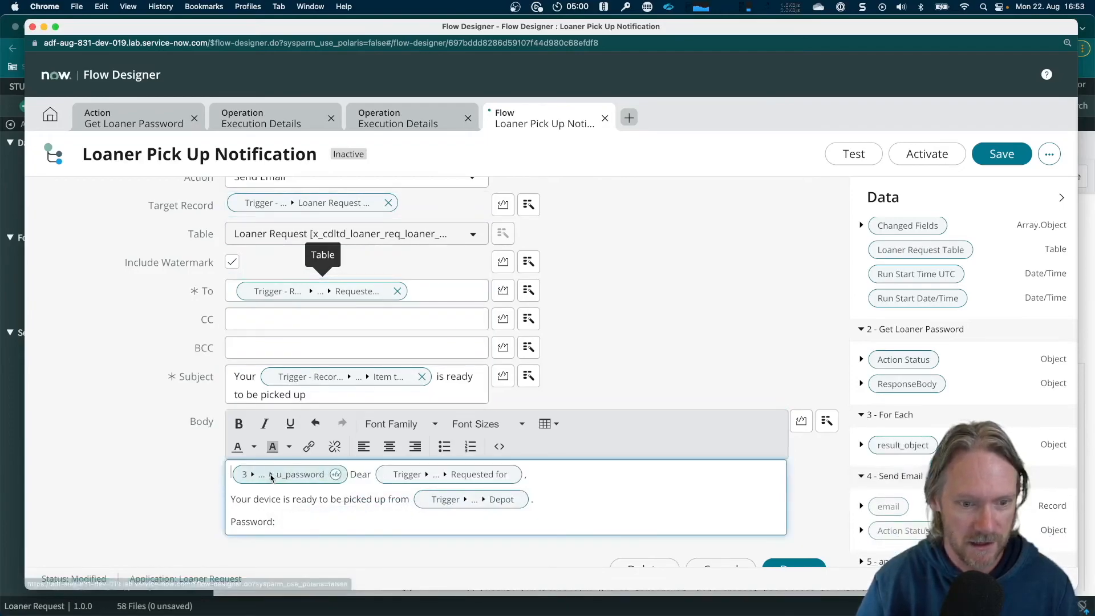
left_click_drag(287, 475, 300, 522)
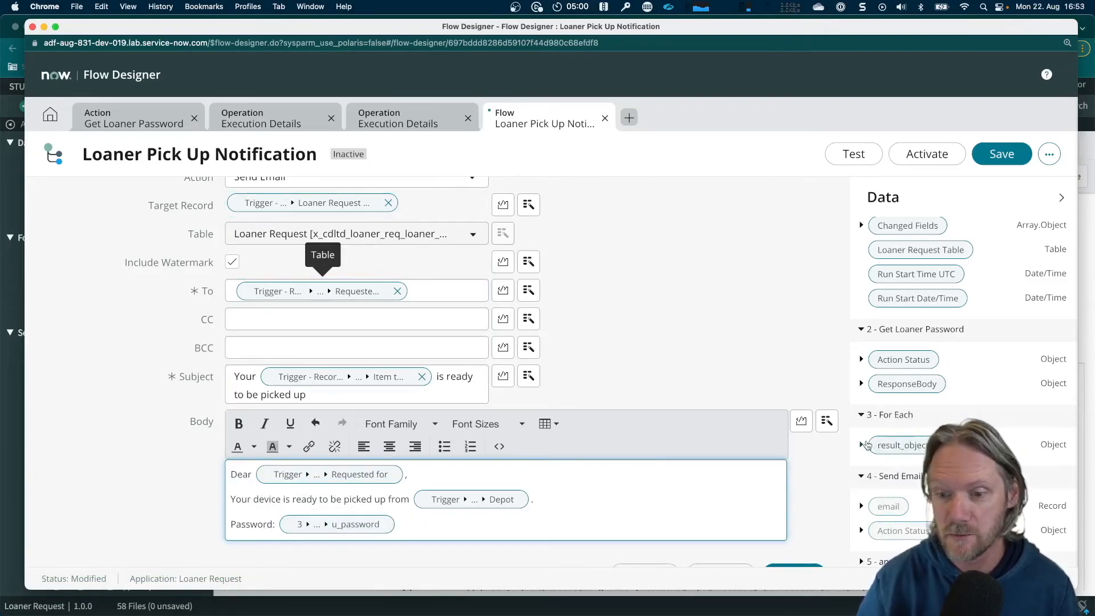
Review the Send Email settings and the For Each result_object data, and save the Loaner Pick Up Notification flow
scroll(645, 324, "up", 5)
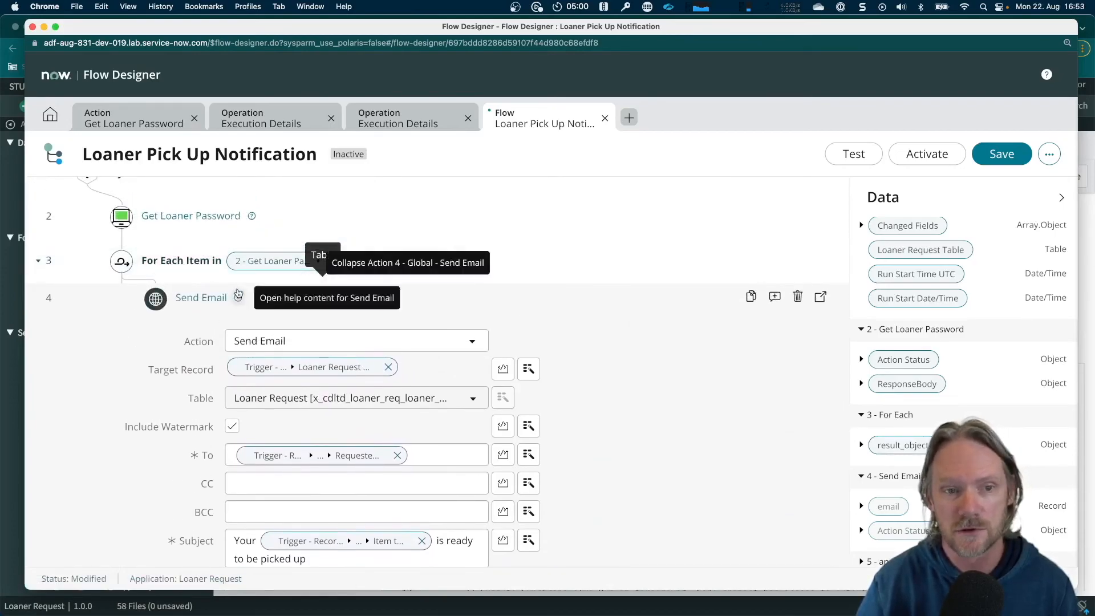
scroll(599, 399, "down", 3)
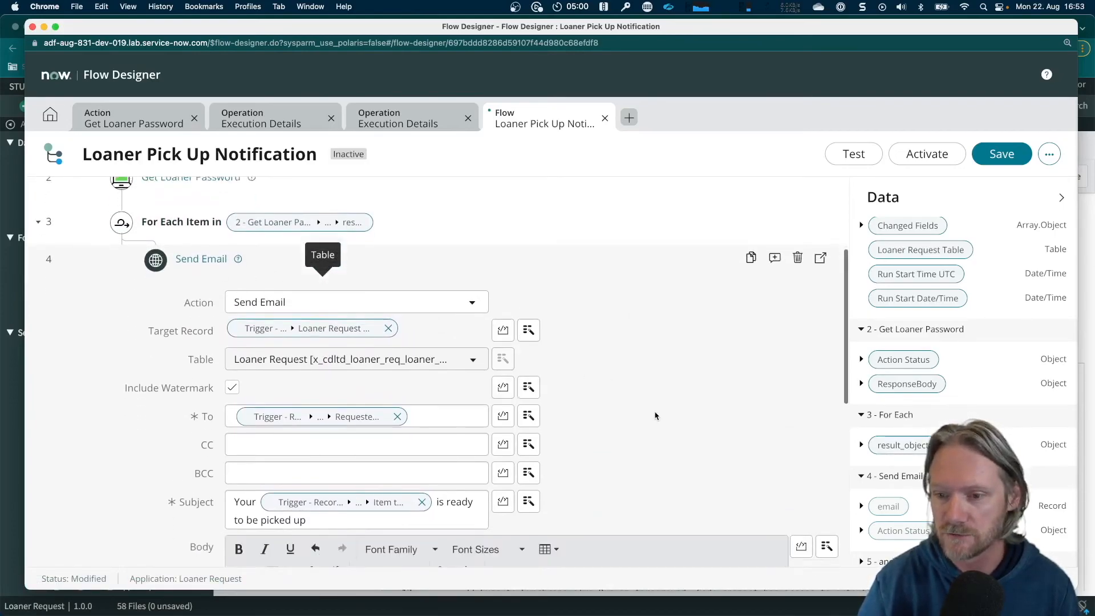
left_click(861, 446)
left_click(862, 445)
left_click(861, 446)
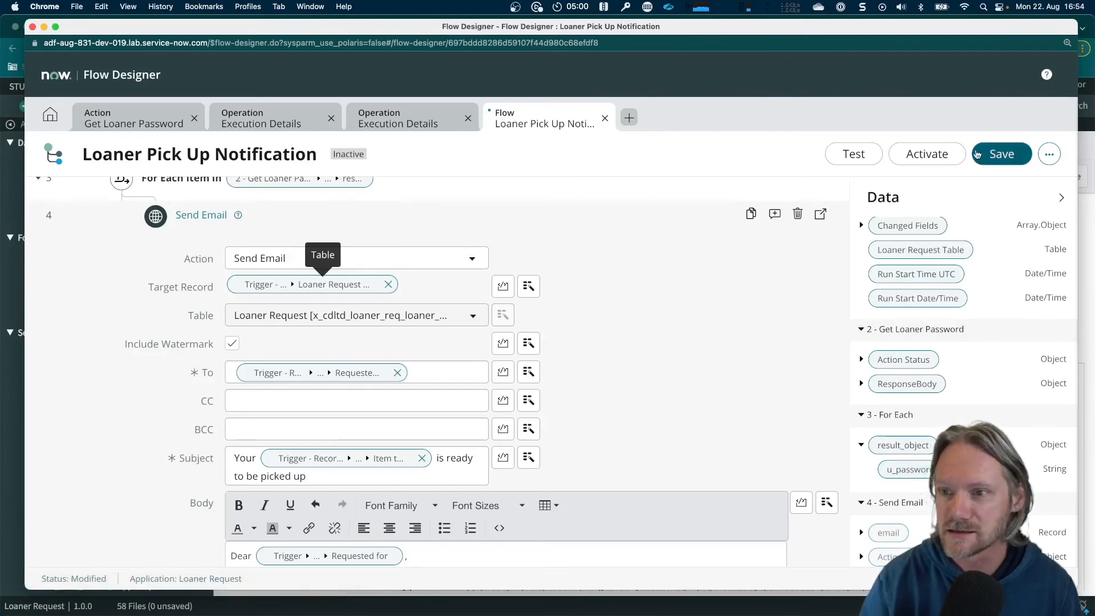
left_click(1004, 154)
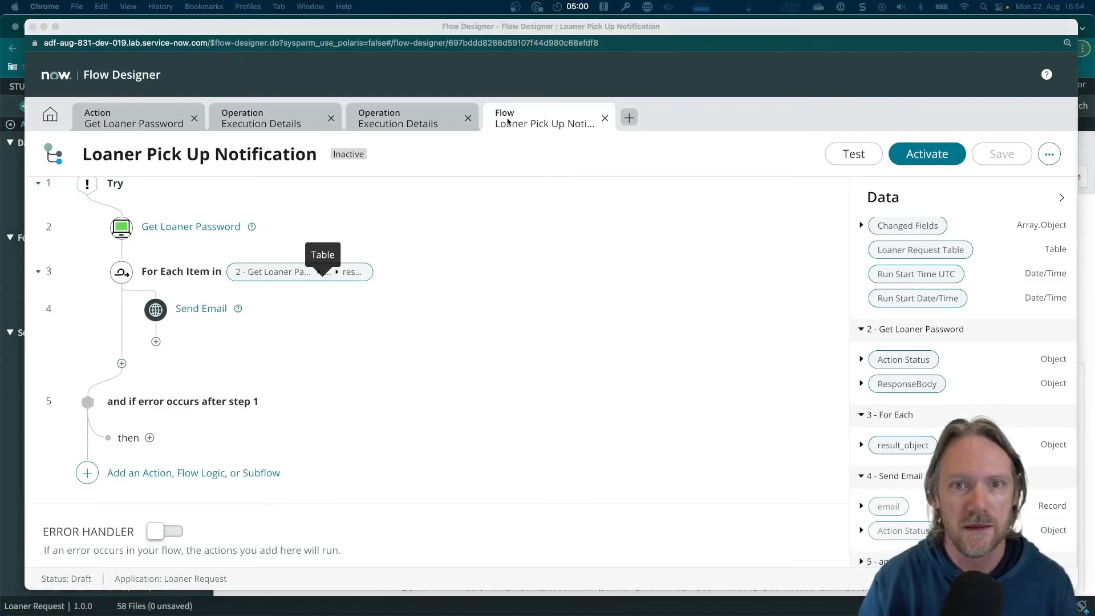
Copy the number of loaner request LNR002003 from its record and run a flow test on that request
key("super+grave")
left_click(635, 30)
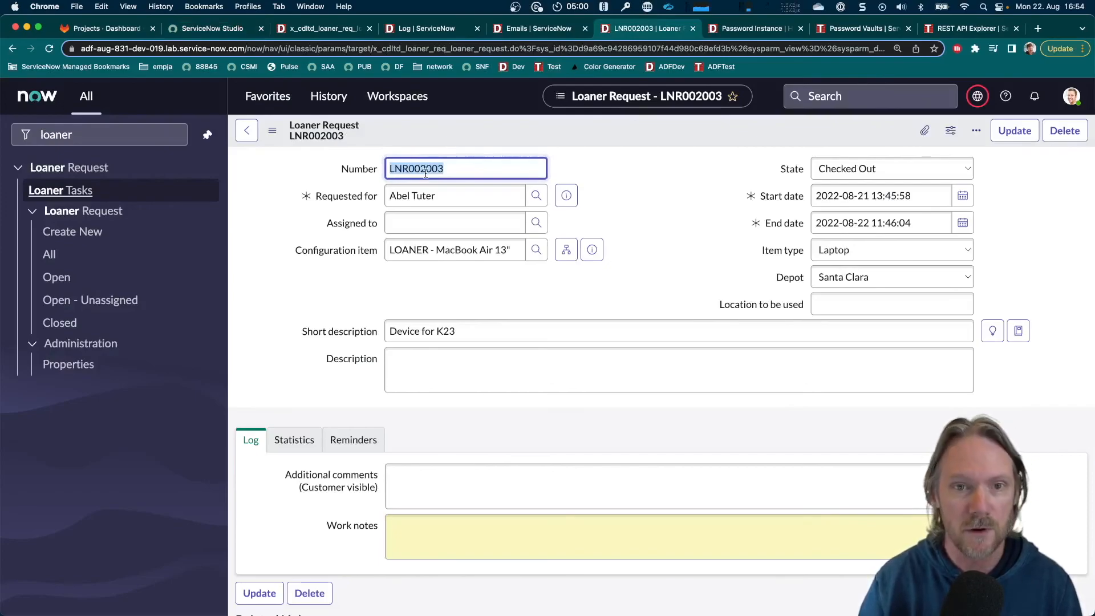
key("super+grave")
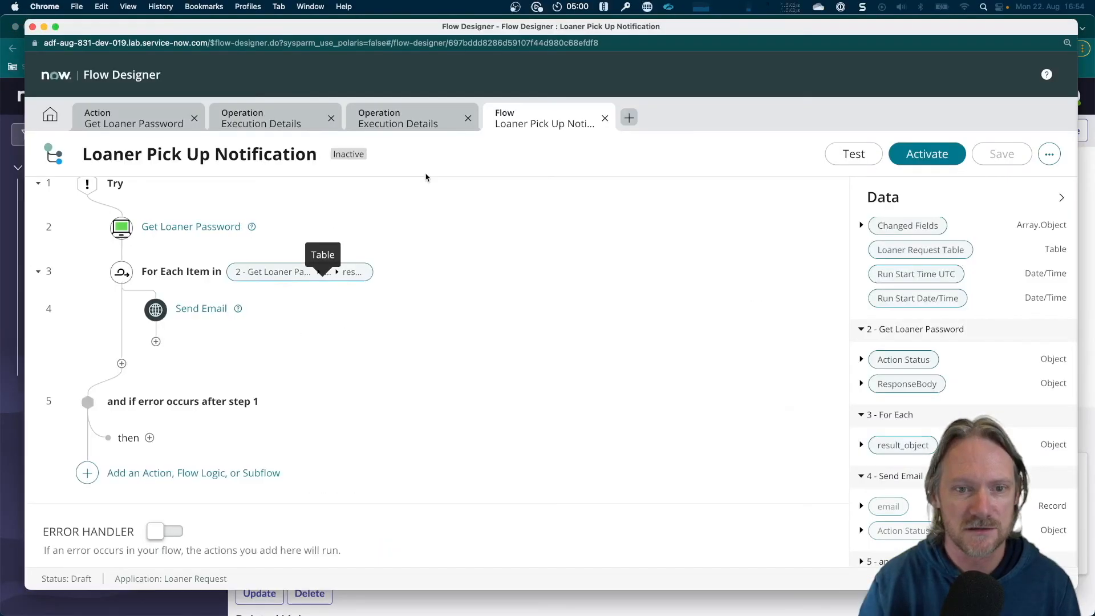
scroll(457, 333, "up", 2)
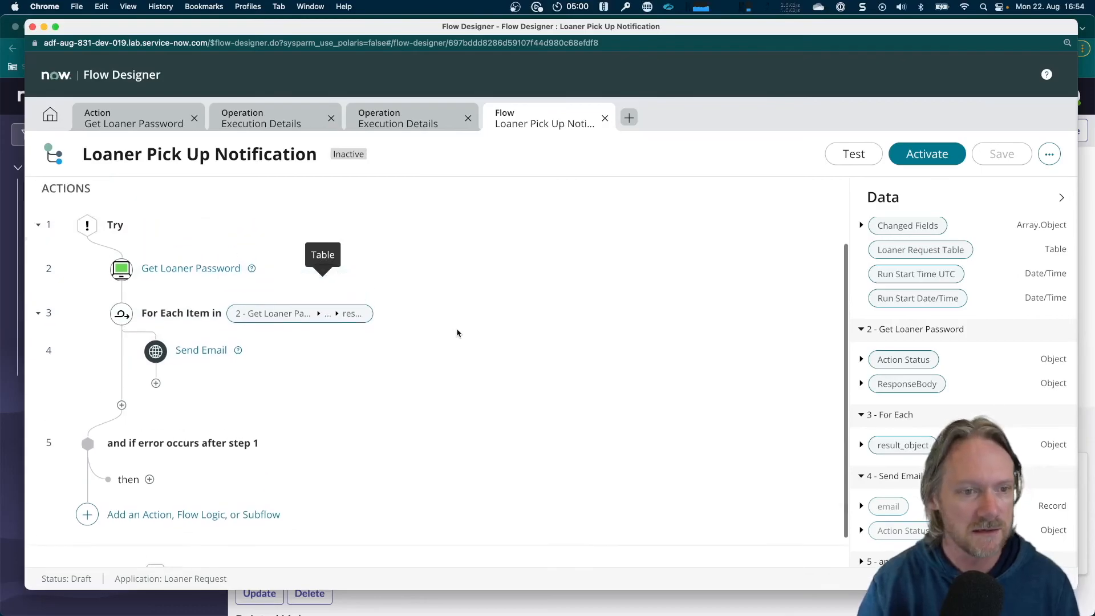
scroll(457, 333, "up", 3)
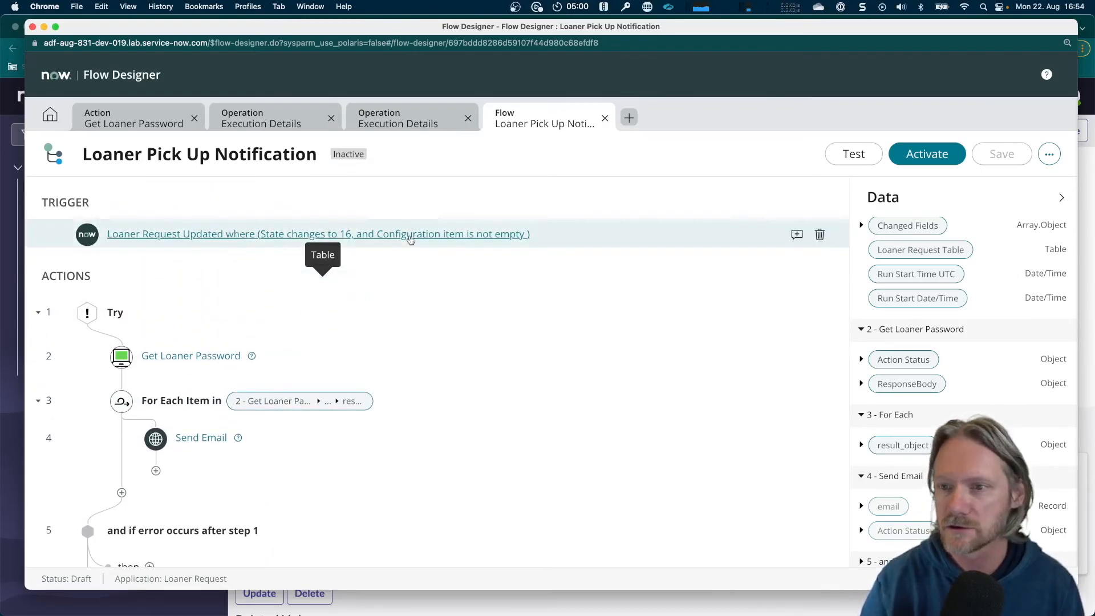
left_click(863, 155)
left_click(457, 217)
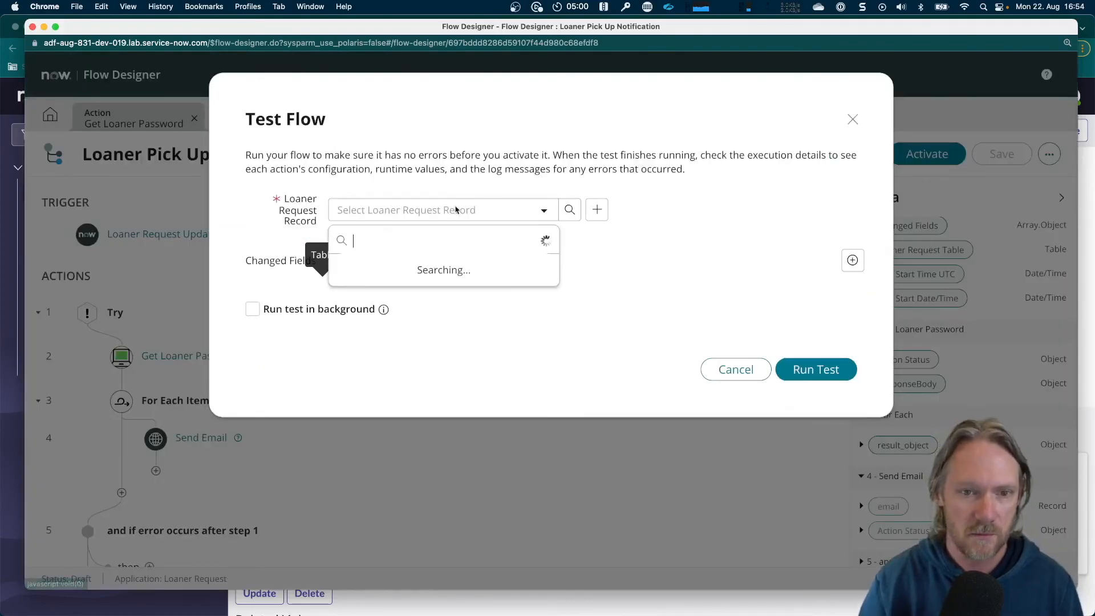
type("LNR002003")
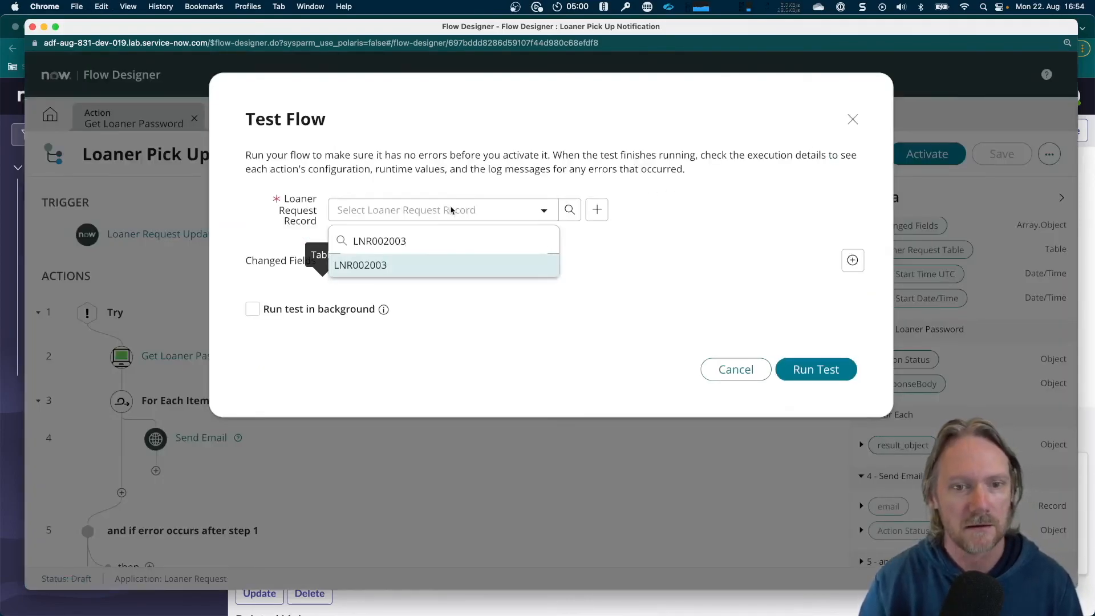
left_click(379, 269)
left_click(817, 368)
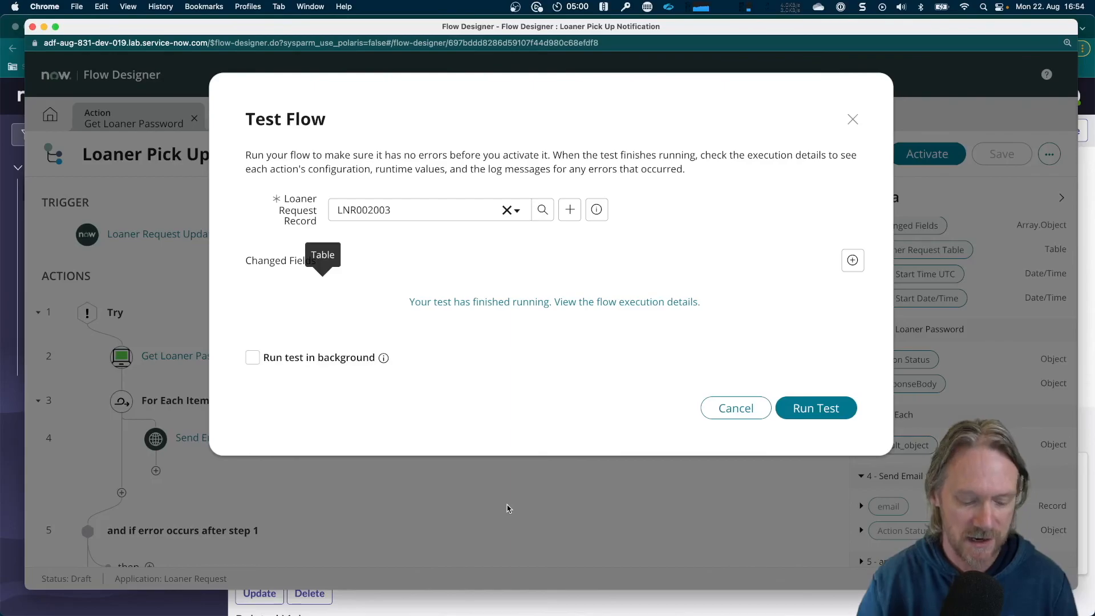
Refresh the system Emails list filtered to today without On-Call subjects and open the email "Your Laptop is ready to be picked up"
key("super+grave")
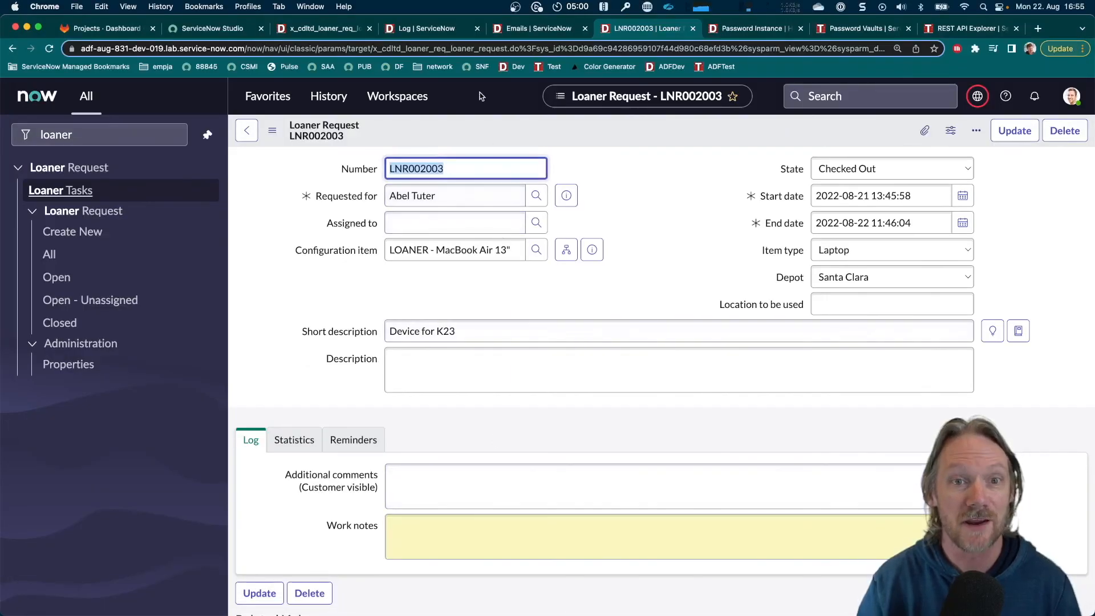
left_click(535, 30)
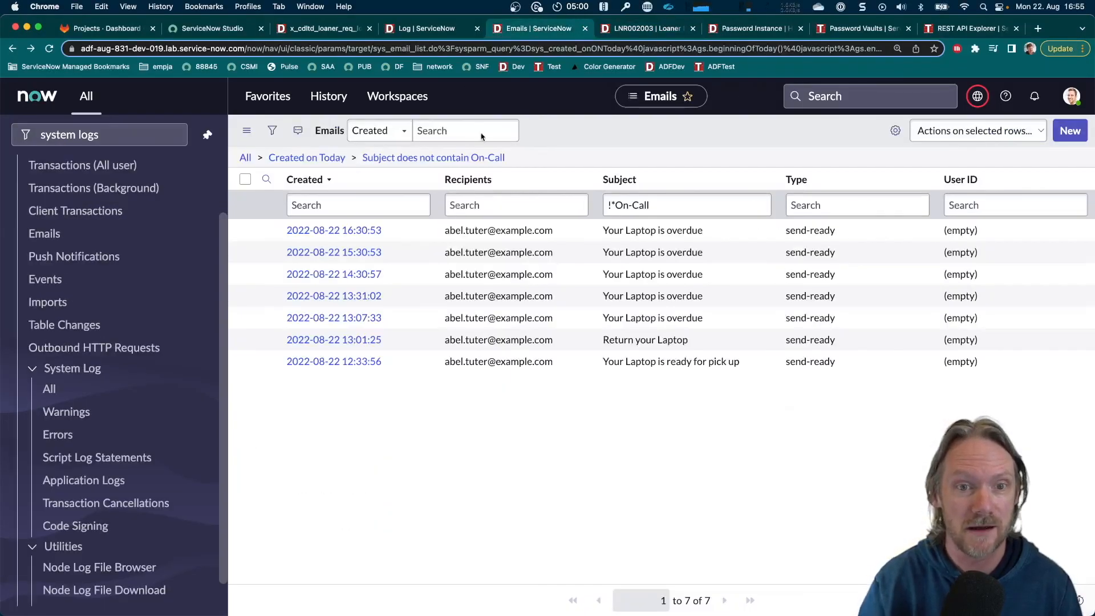
left_click(463, 159)
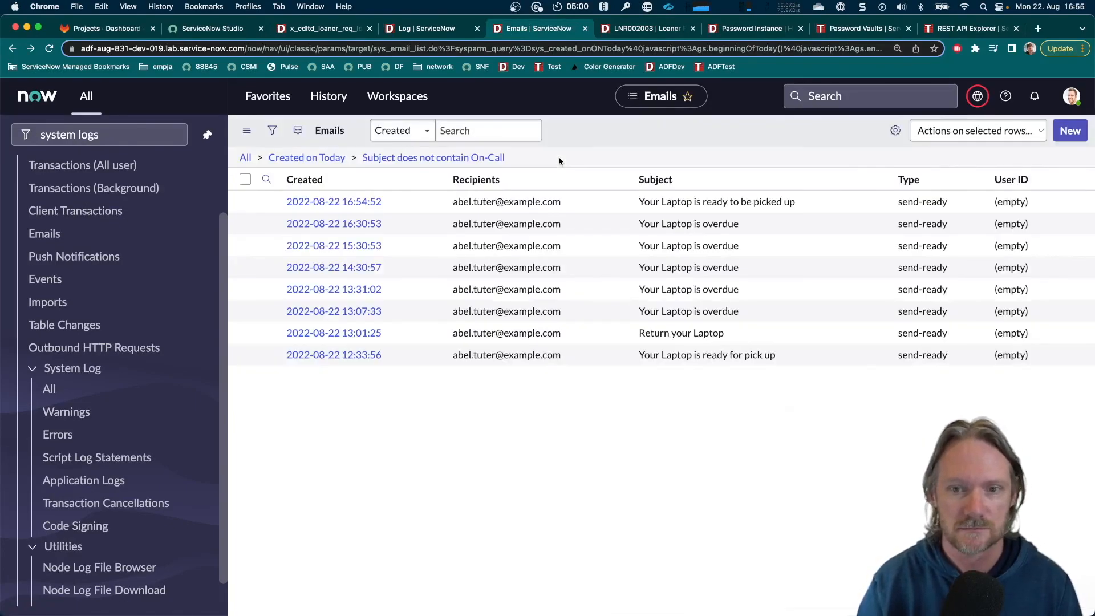
left_click_drag(595, 232, 751, 239)
left_click(379, 231)
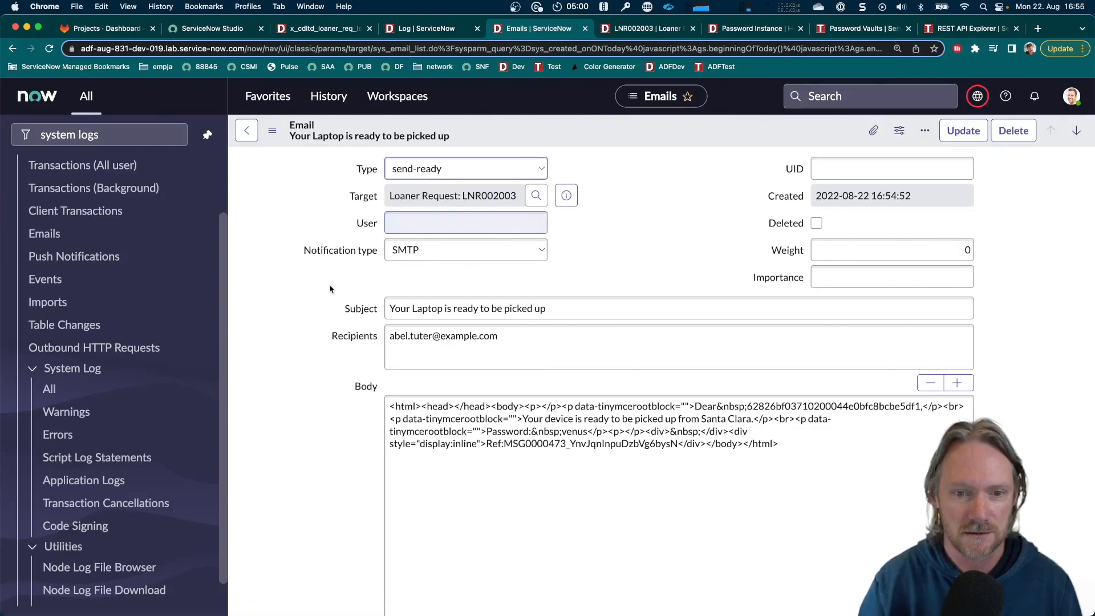
Preview the pickup email and check its pickup location sentence and password line
scroll(330, 325, "down", 15)
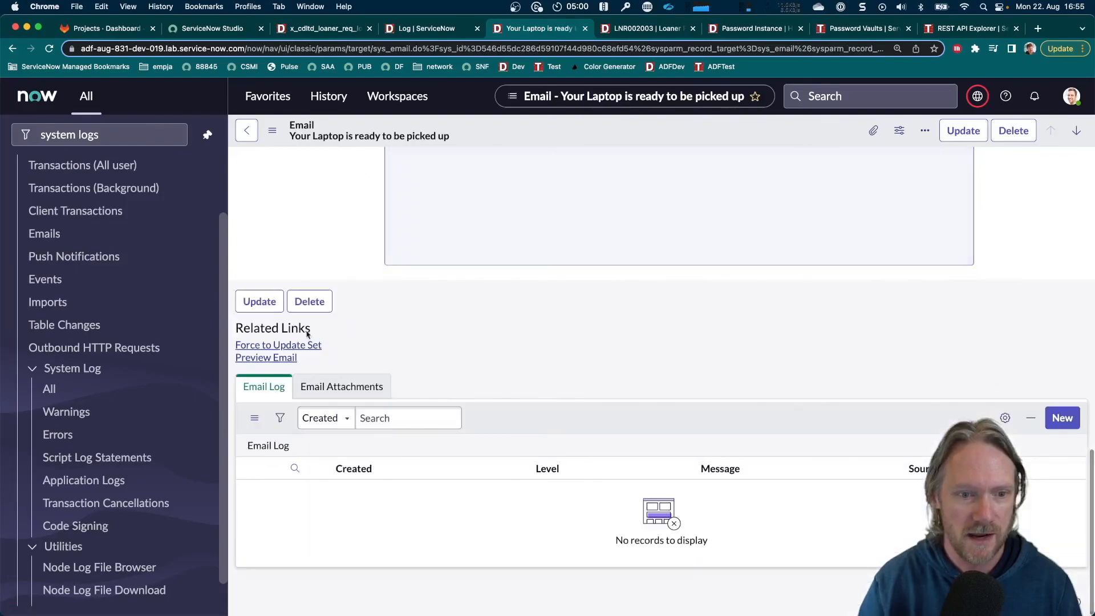
left_click(275, 358)
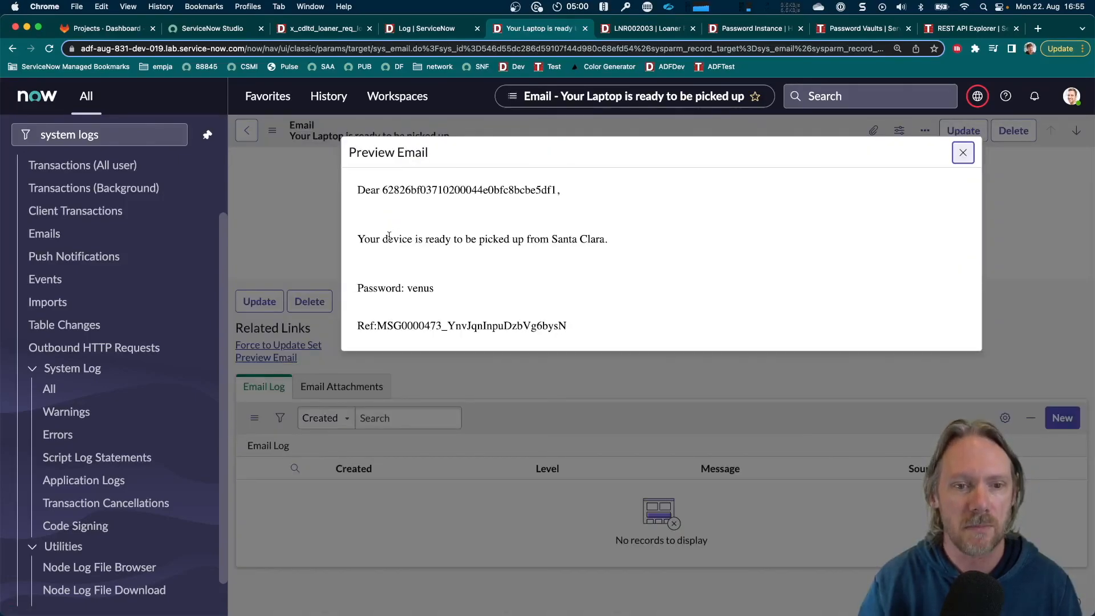
left_click_drag(388, 237, 600, 242)
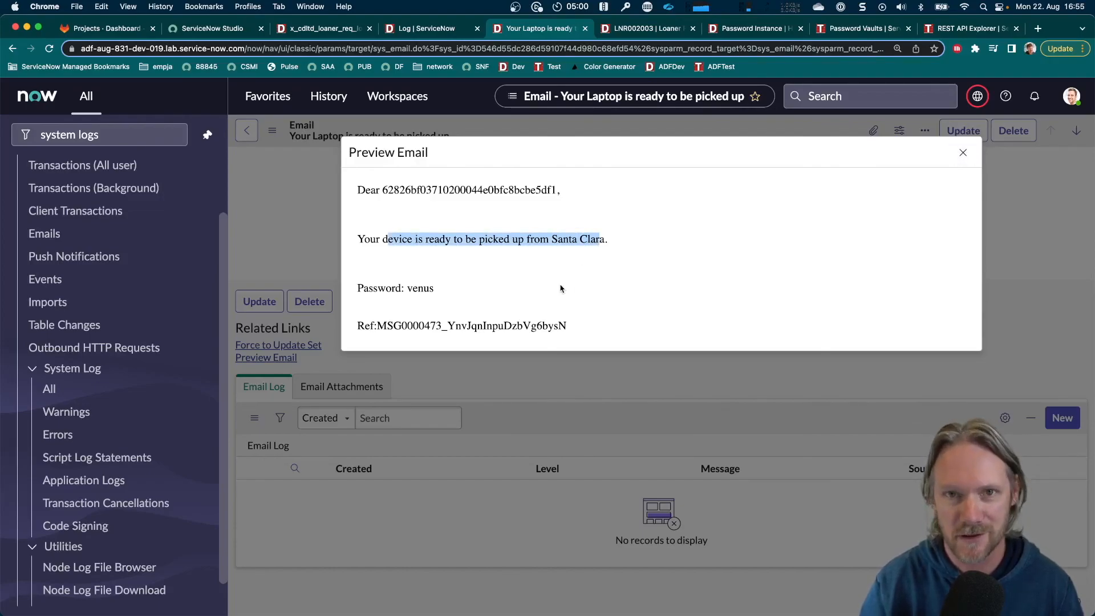
left_click(467, 298)
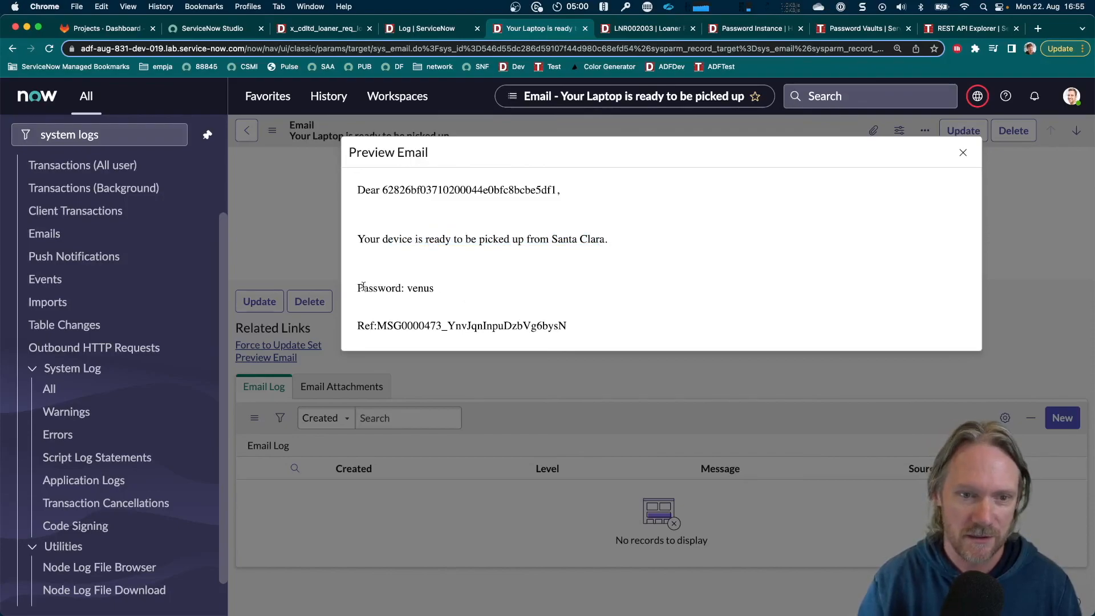
left_click_drag(358, 288, 435, 292)
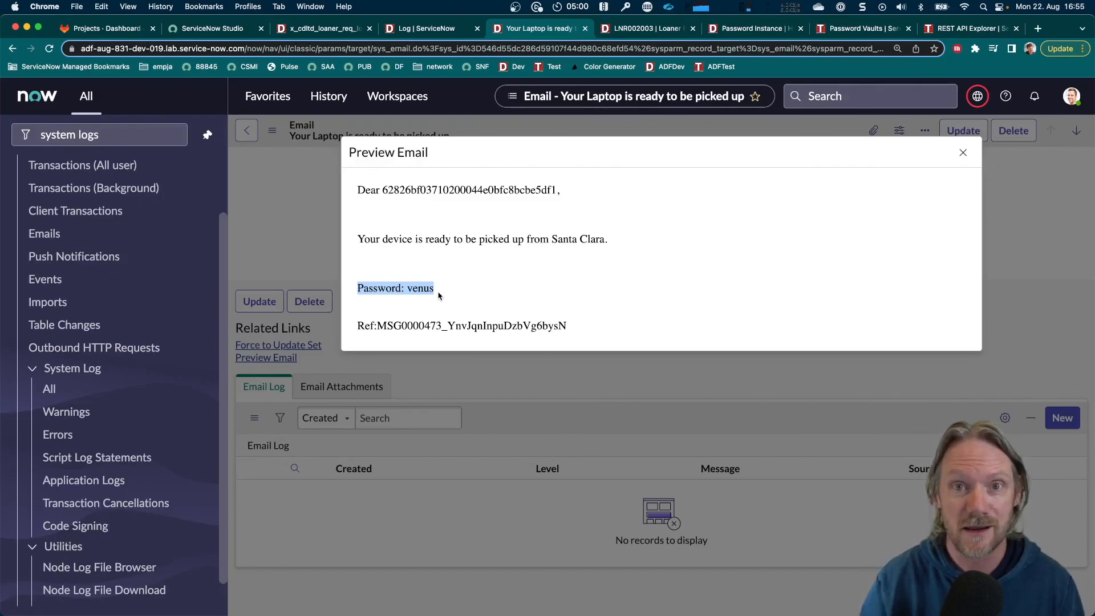
Return to the Loaner Pick Up Notification flow in Flow Designer and close the Test Flow dialog
key("super+Tab")
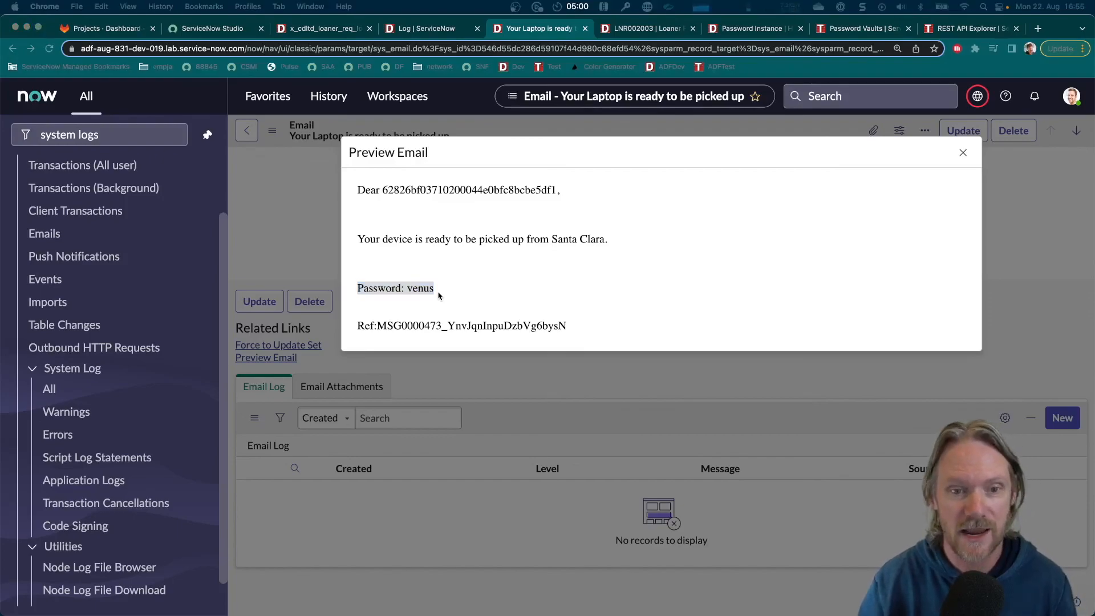
key("super+grave")
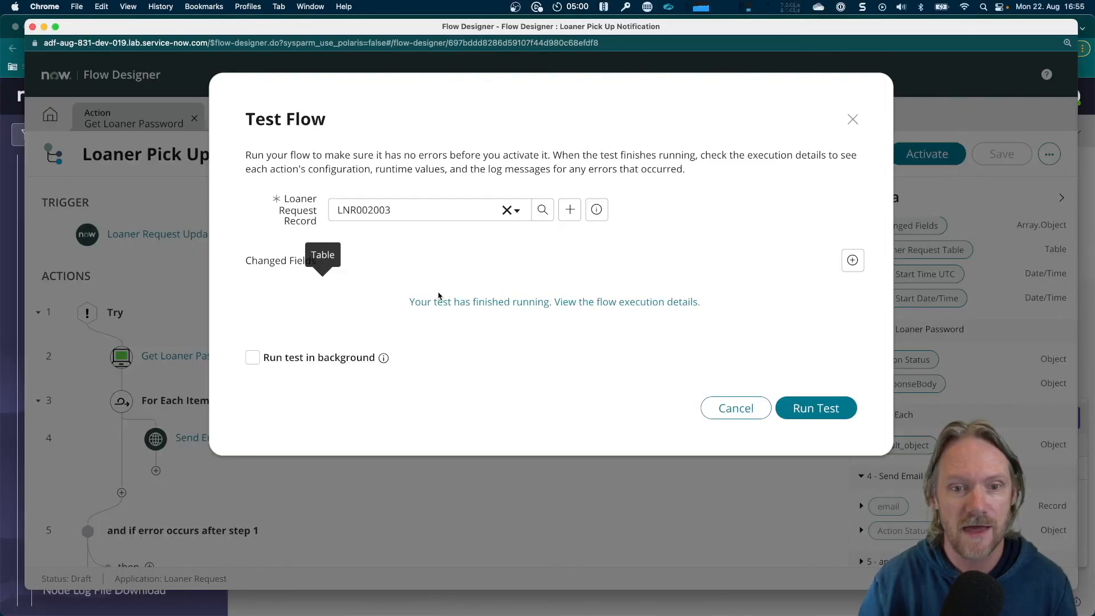
left_click(725, 409)
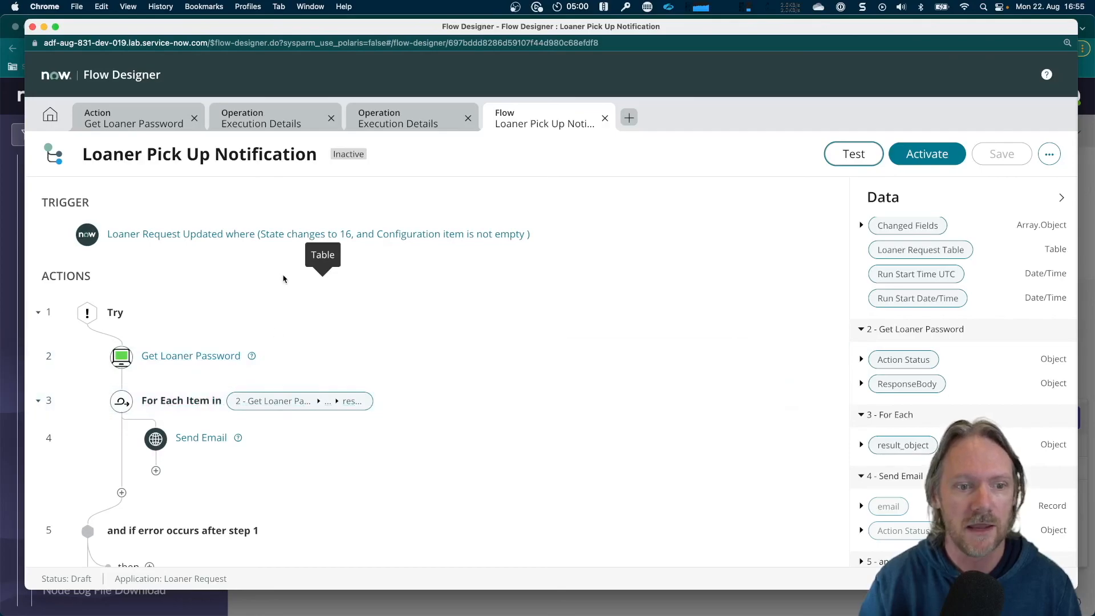